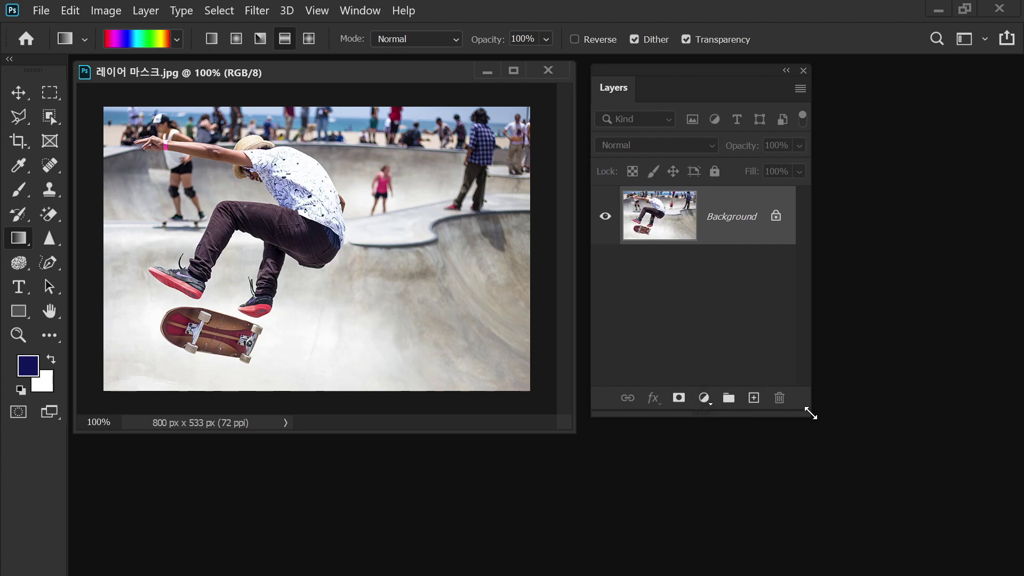
Enlarge the Layers panel slightly and draw an unfilled rectangle shape of about 398 × 412 px around the jumping skateboarder.
{"action": "left_click_drag", "start_coordinate": [810, 413], "coordinate": [824, 434]}
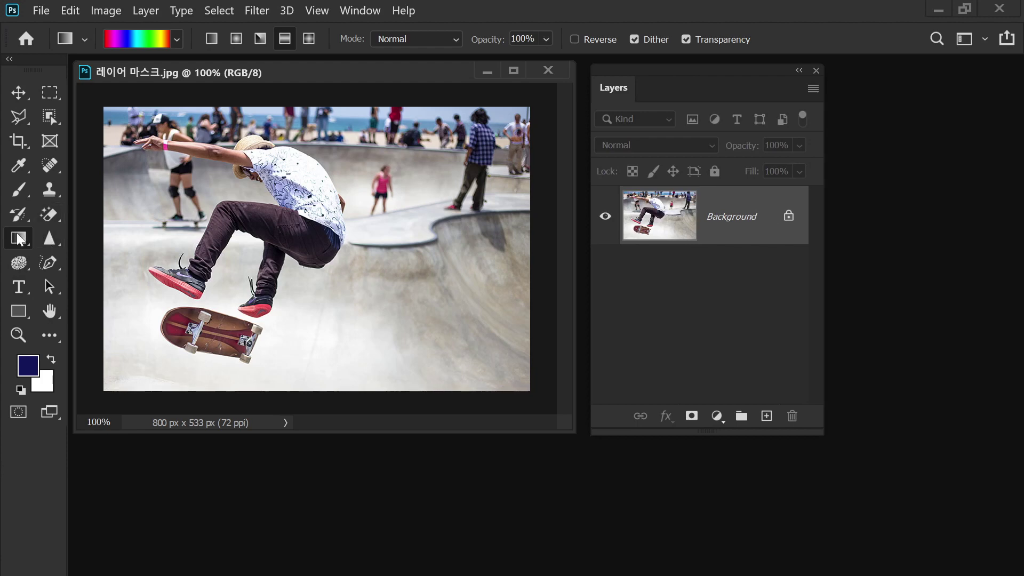
{"action": "left_click", "coordinate": [15, 315]}
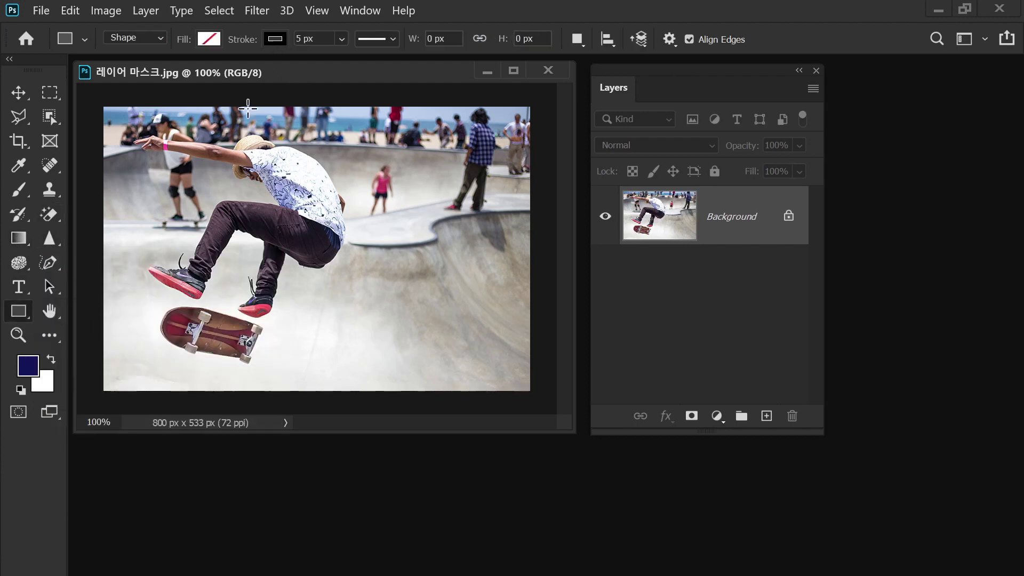
{"action": "mouse_move", "coordinate": [154, 135]}
{"action": "left_mouse_down"}
{"action": "mouse_move", "coordinate": [418, 327]}
{"action": "mouse_move", "coordinate": [427, 347]}
{"action": "mouse_move", "coordinate": [353, 347]}
{"action": "left_mouse_up"}
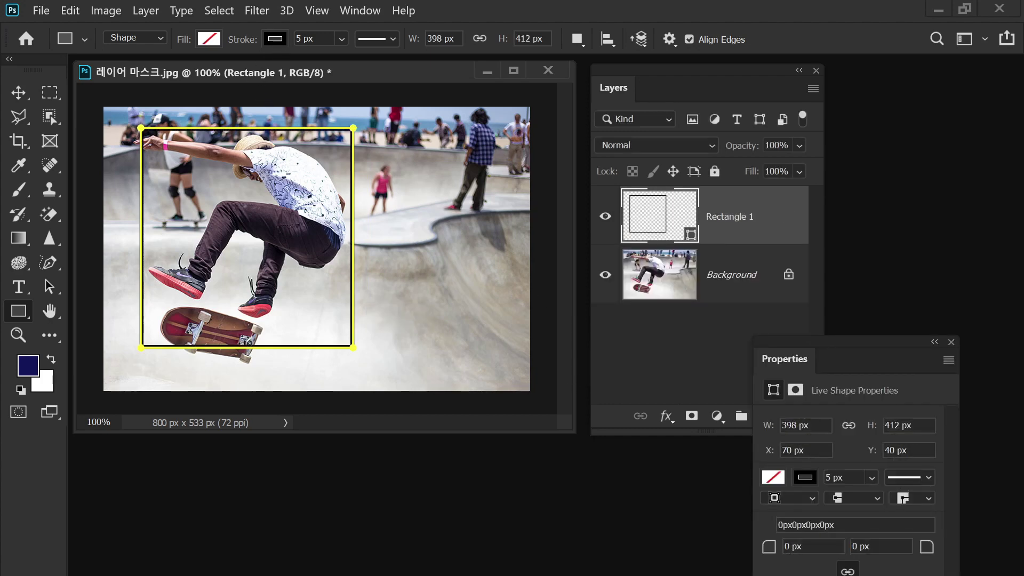
Set the rectangle's stroke width to about 15.33 px and its stroke color to pure red (RGB 255, 0, 0).
{"action": "left_click", "coordinate": [342, 39]}
{"action": "left_click_drag", "start_coordinate": [355, 60], "coordinate": [370, 64]}
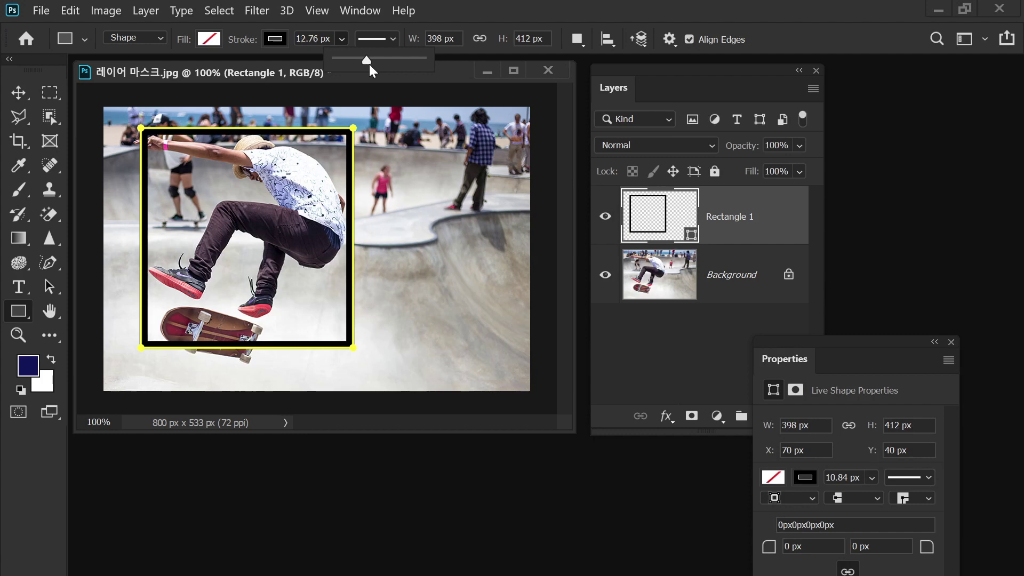
{"action": "left_click", "coordinate": [275, 38]}
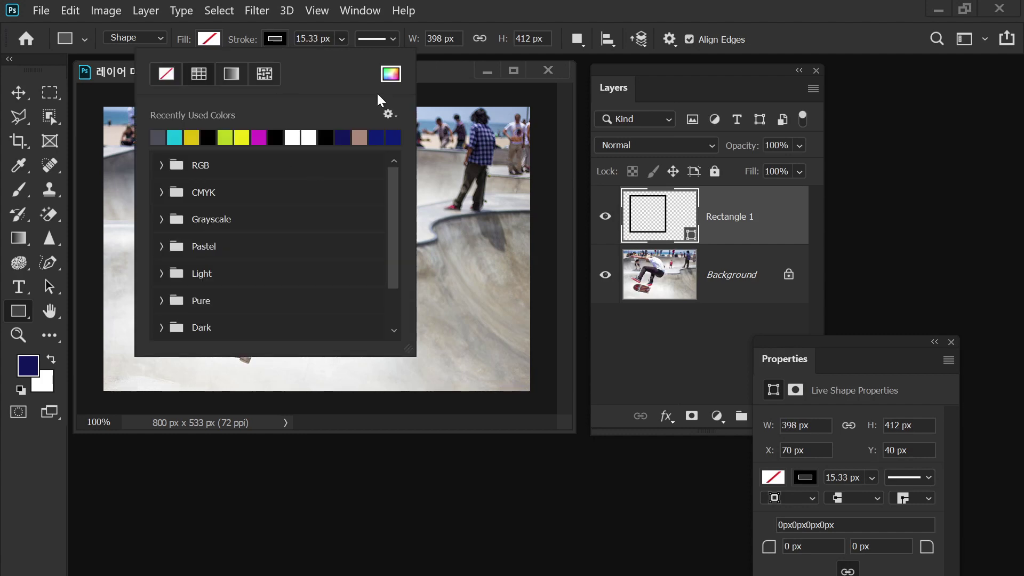
{"action": "left_click", "coordinate": [391, 74]}
{"action": "left_click_drag", "start_coordinate": [633, 366], "coordinate": [769, 291]}
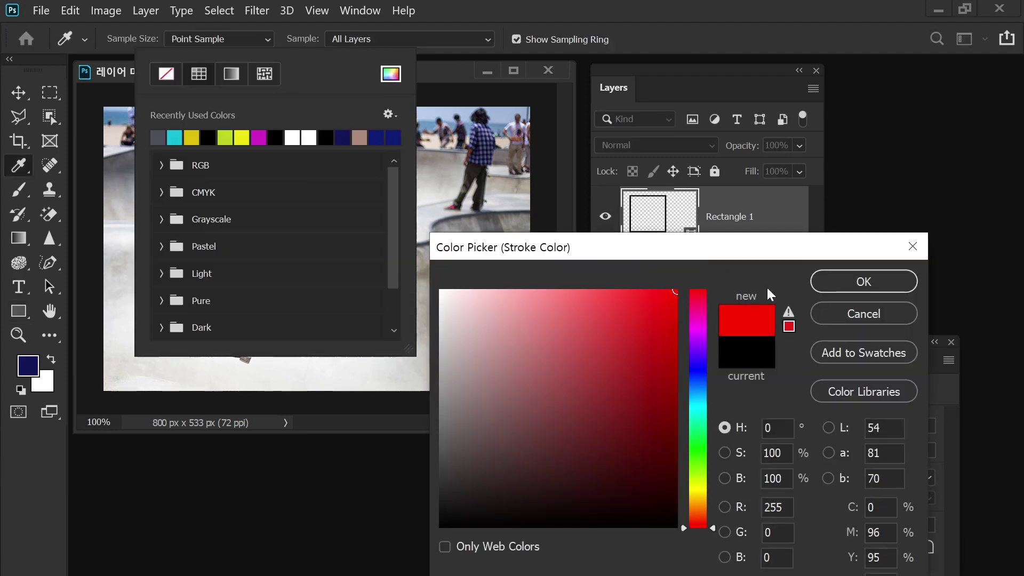
{"action": "left_click", "coordinate": [903, 288]}
{"action": "left_click", "coordinate": [424, 80]}
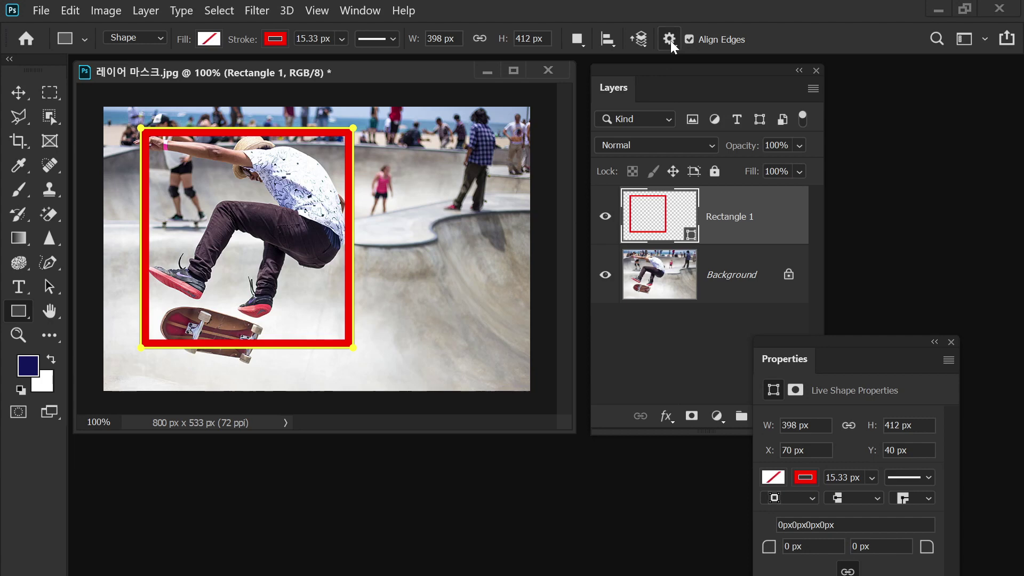
Move the red rectangle straight down so its Y position is about 61 px.
{"action": "left_click", "coordinate": [670, 90]}
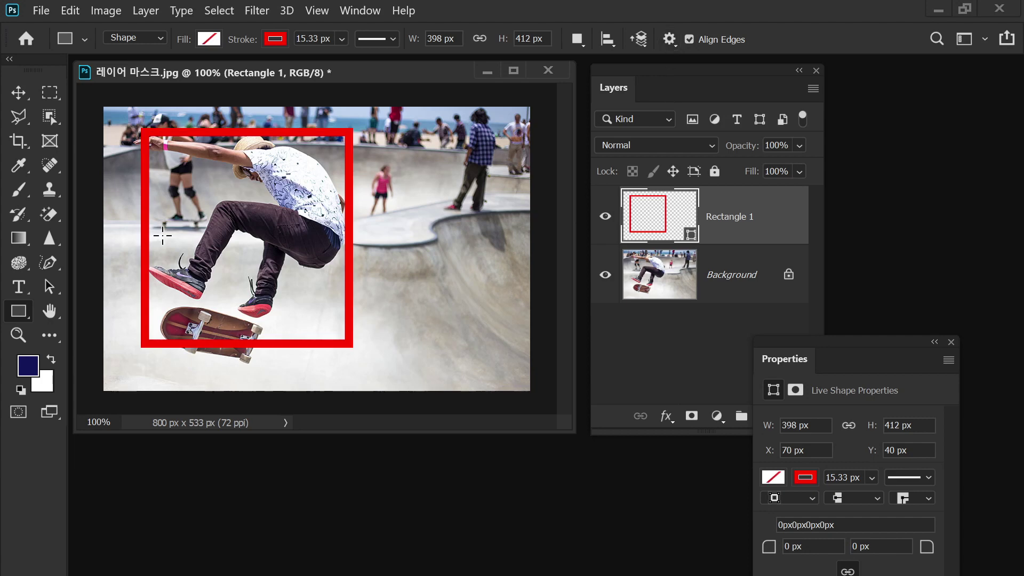
{"action": "left_click", "coordinate": [18, 93]}
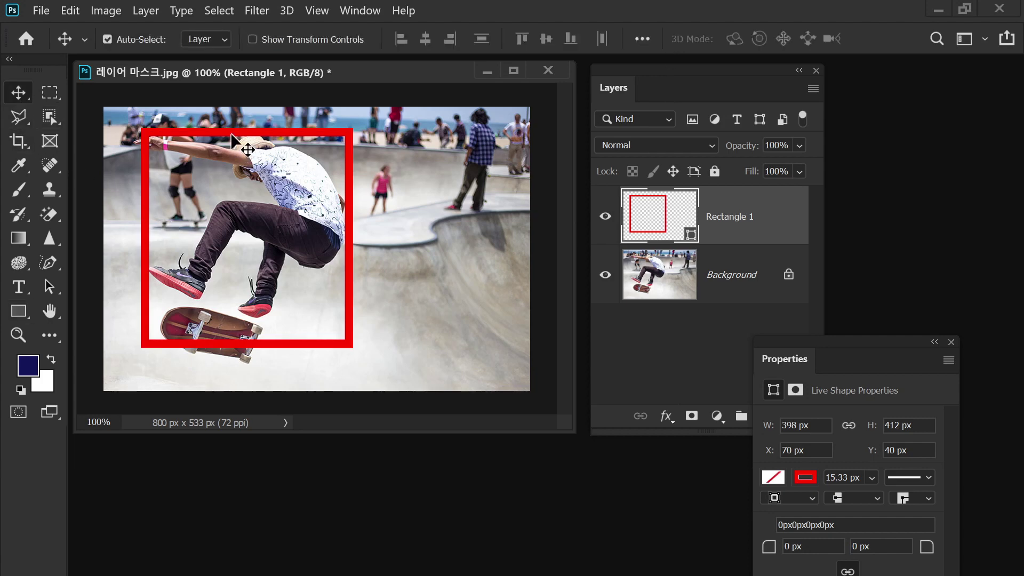
{"action": "mouse_move", "coordinate": [239, 133]}
{"action": "left_mouse_down"}
{"action": "mouse_move", "coordinate": [239, 144]}
{"action": "mouse_move", "coordinate": [248, 140]}
{"action": "mouse_move", "coordinate": [237, 148]}
{"action": "left_mouse_up"}
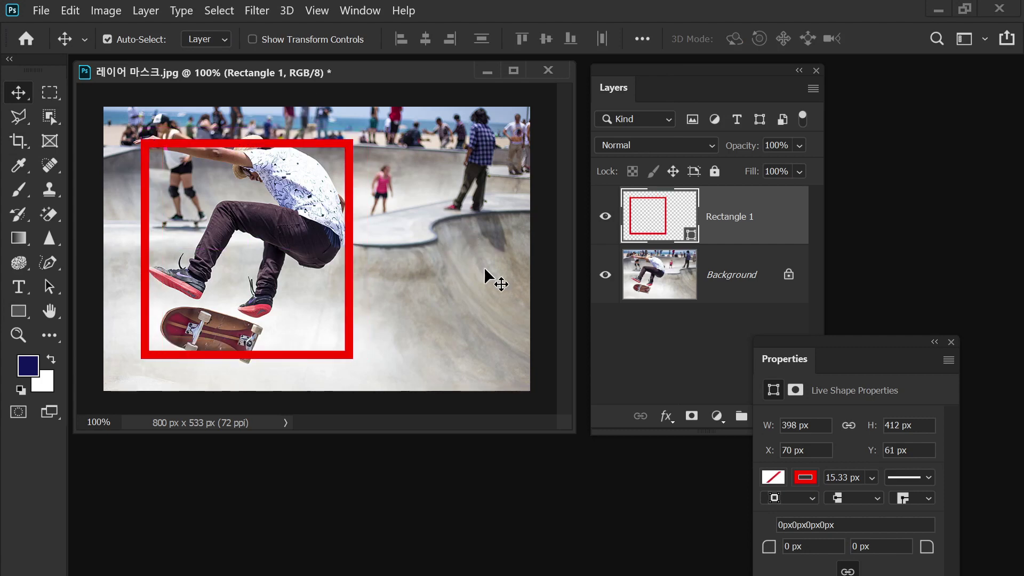
Add a white layer mask to the Rectangle 1 layer and place the Layers panel beside the photo.
{"action": "left_click_drag", "start_coordinate": [715, 68], "coordinate": [597, 79]}
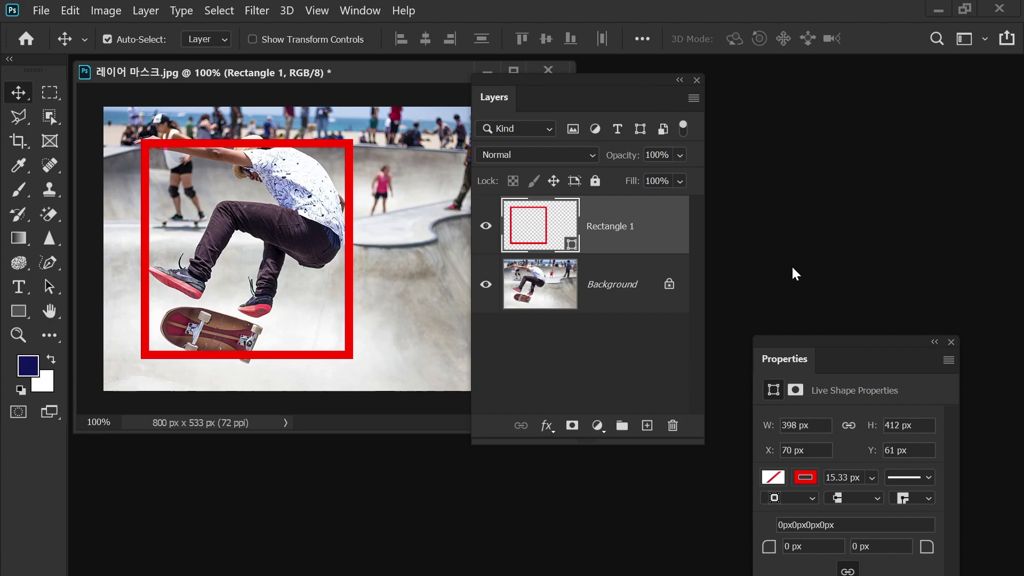
{"action": "left_click_drag", "start_coordinate": [588, 76], "coordinate": [500, 63]}
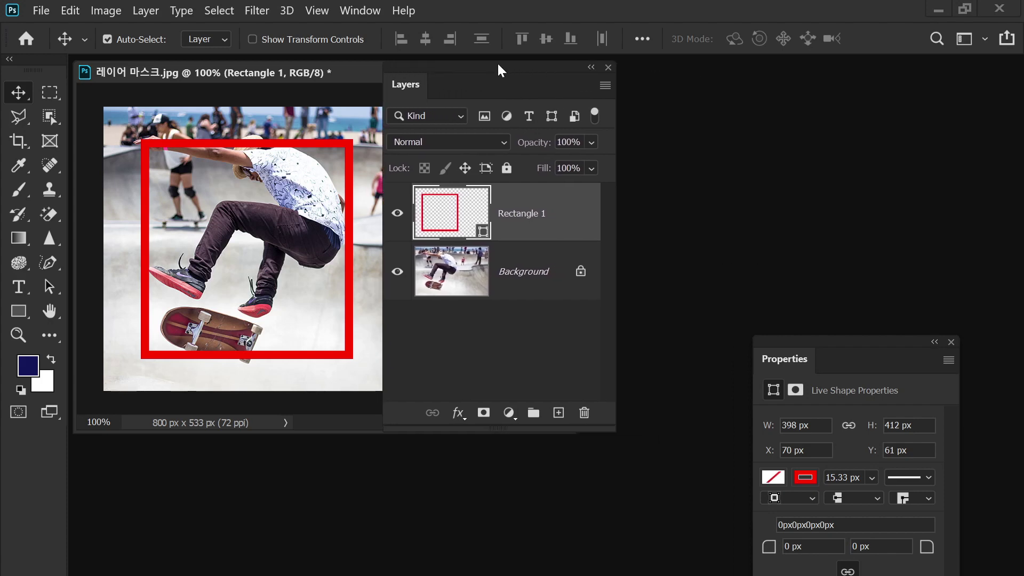
{"action": "left_click", "coordinate": [482, 414]}
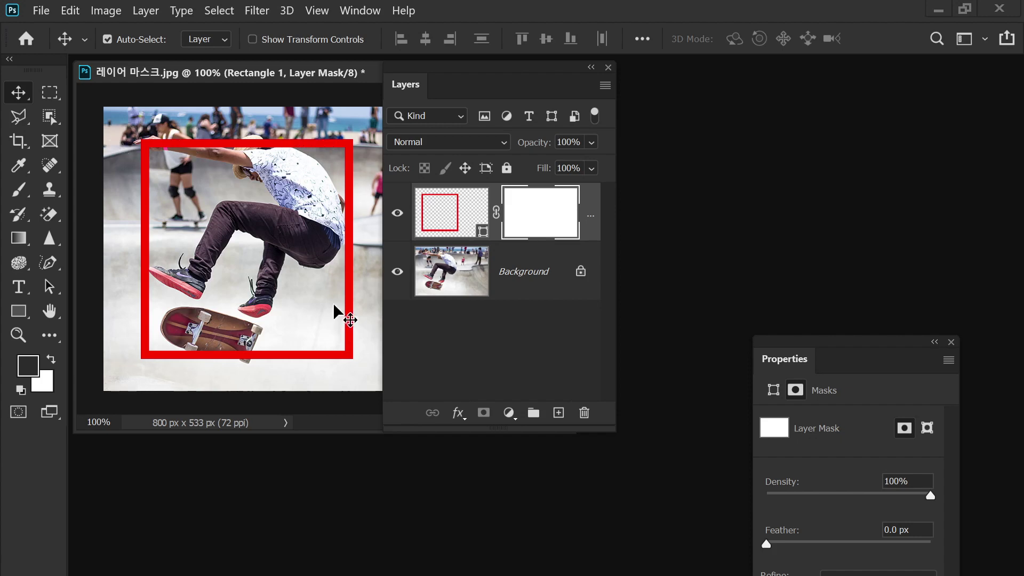
{"action": "left_click_drag", "start_coordinate": [504, 74], "coordinate": [660, 75]}
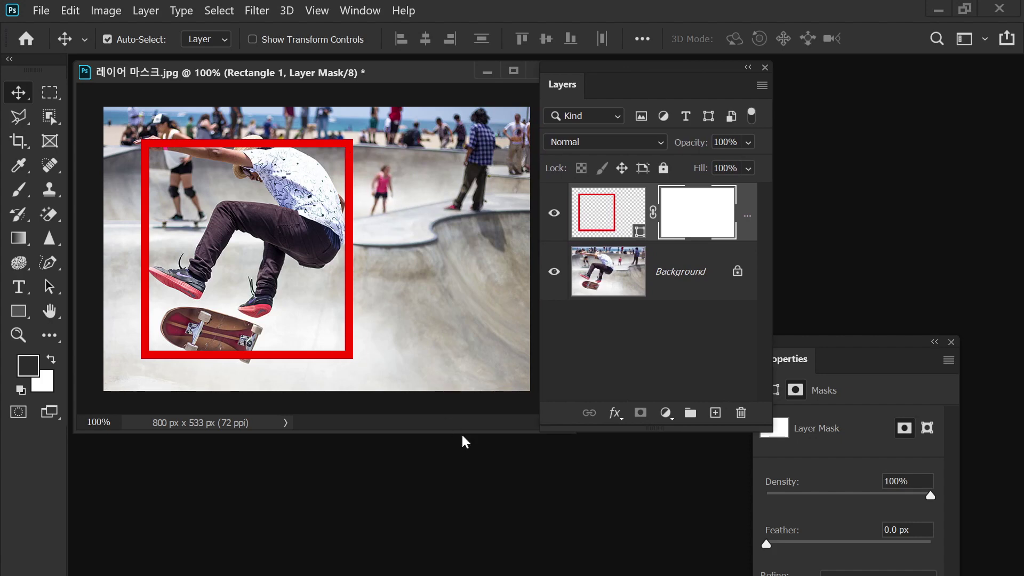
Enlarge the document window and set up the Brush tool with a hard round tip and the default black foreground color.
{"action": "scroll", "coordinate": [380, 341], "scroll_direction": "up", "scroll_amount": 5}
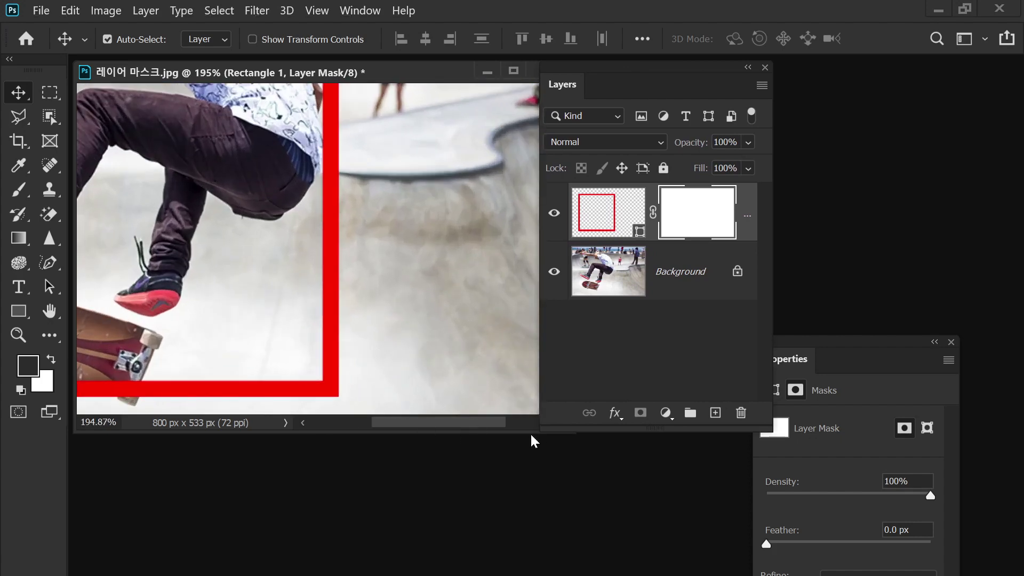
{"action": "left_click_drag", "start_coordinate": [530, 431], "coordinate": [533, 575]}
{"action": "scroll", "coordinate": [279, 398], "scroll_direction": "up", "scroll_amount": 2}
{"action": "left_click_drag", "start_coordinate": [279, 398], "coordinate": [441, 367]}
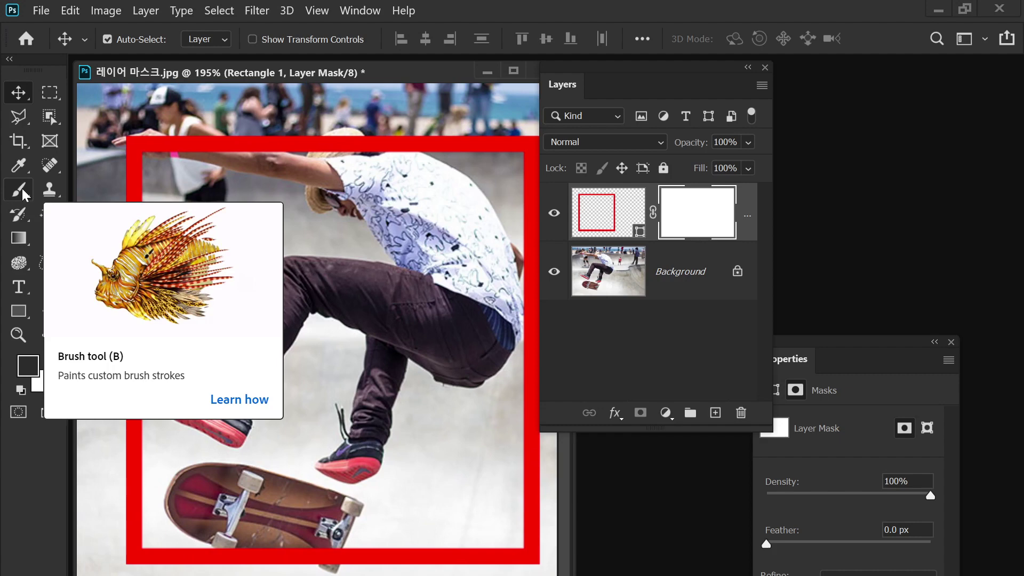
{"action": "left_click", "coordinate": [20, 190]}
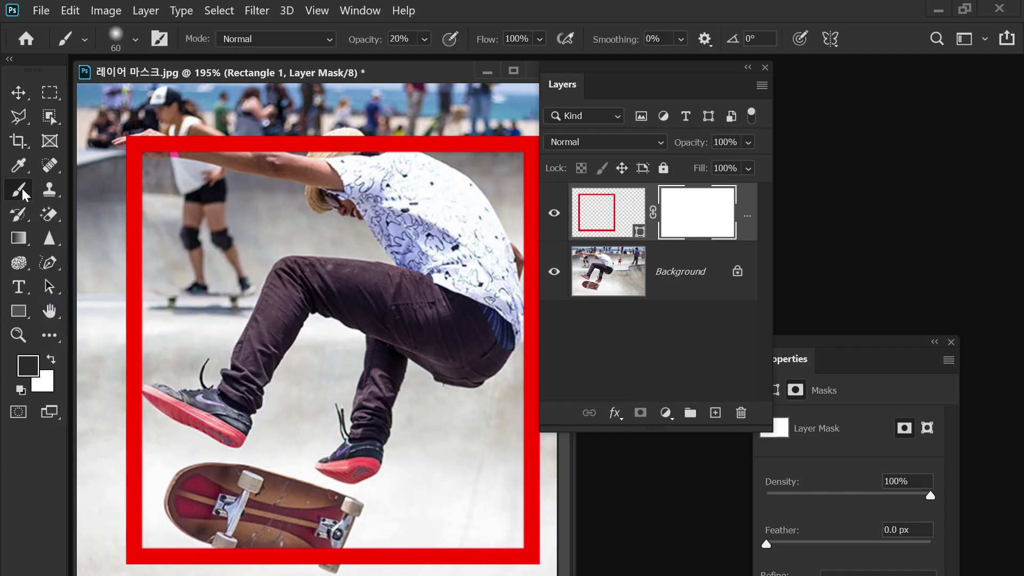
{"action": "left_click", "coordinate": [21, 389]}
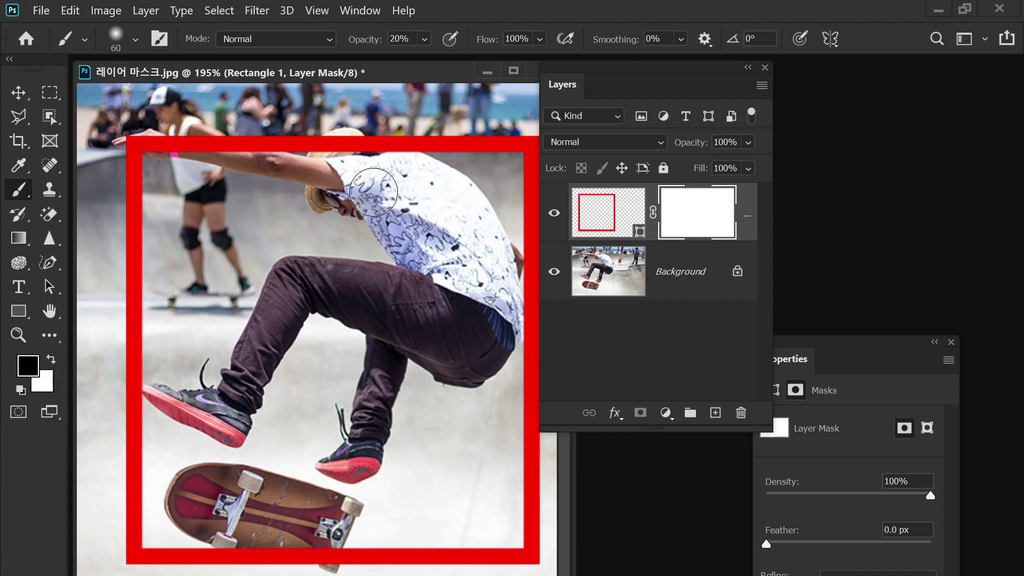
{"action": "right_click", "coordinate": [345, 161]}
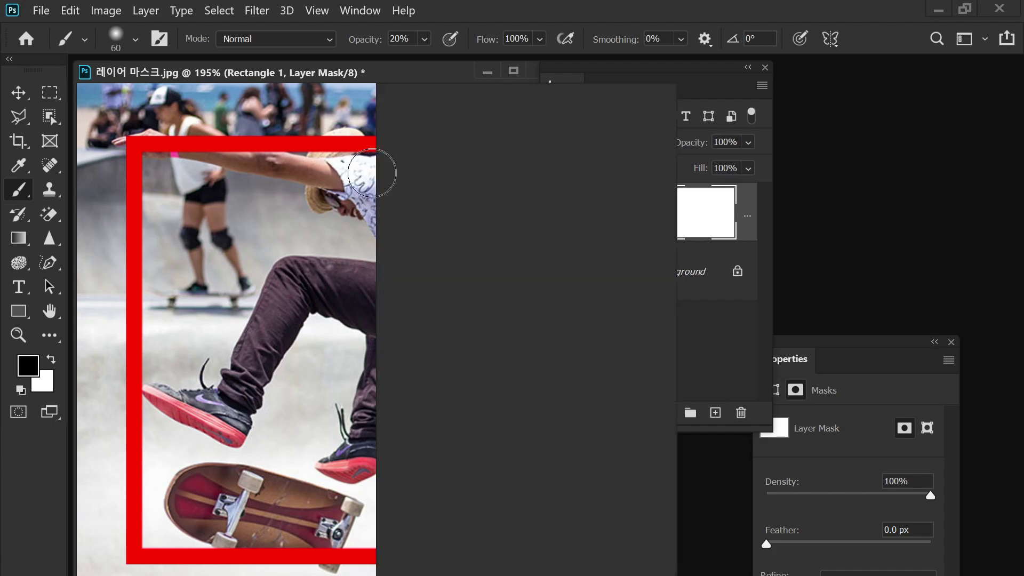
{"action": "double_click", "coordinate": [437, 310]}
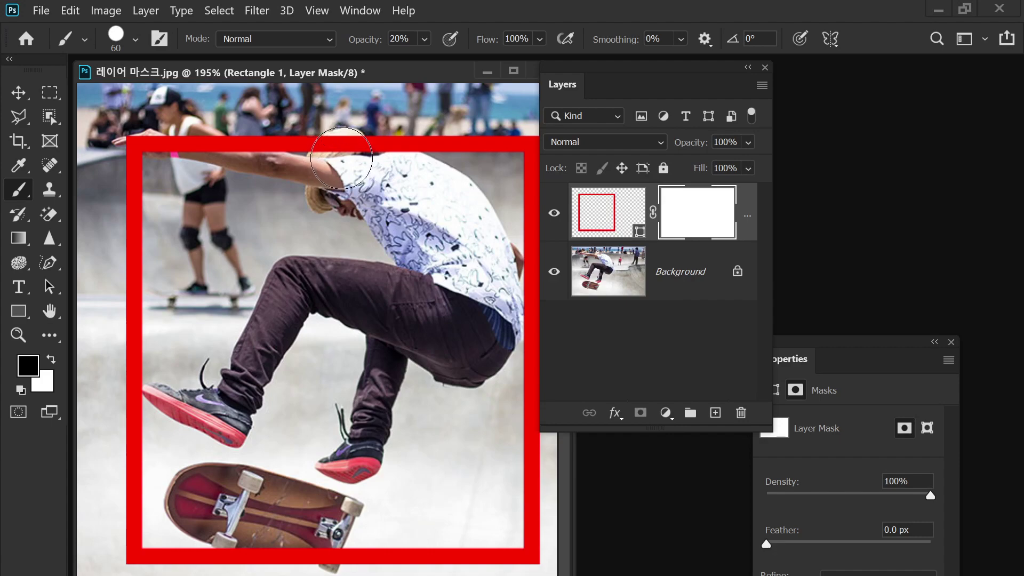
Raise the brush opacity to 100% and paint black on the mask where the red frame crosses the straw hat.
{"action": "scroll", "coordinate": [341, 160], "scroll_direction": "up", "scroll_amount": 5}
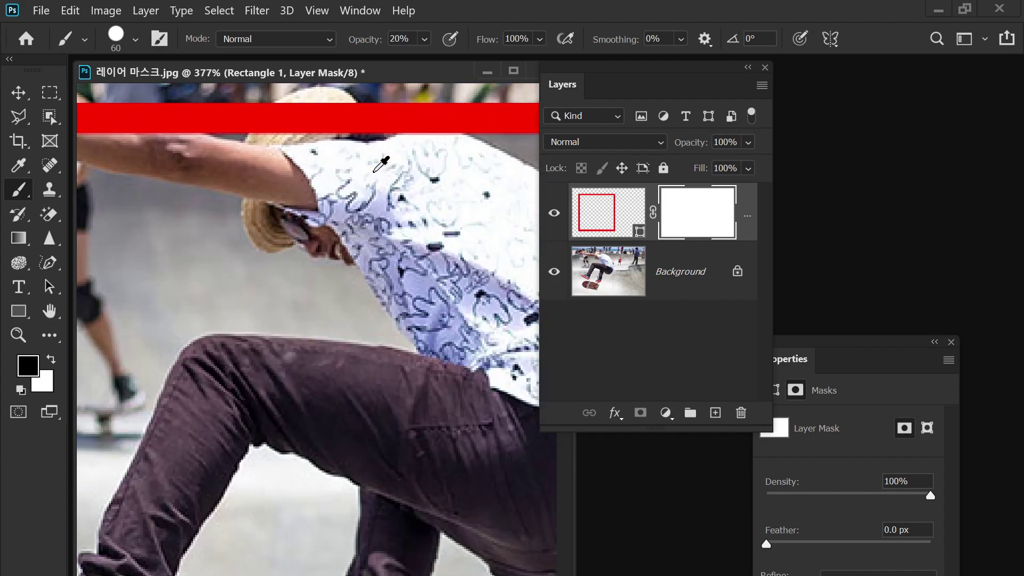
{"action": "scroll", "coordinate": [320, 187], "scroll_direction": "down", "scroll_amount": 1}
{"action": "left_click_drag", "start_coordinate": [308, 206], "coordinate": [340, 333]}
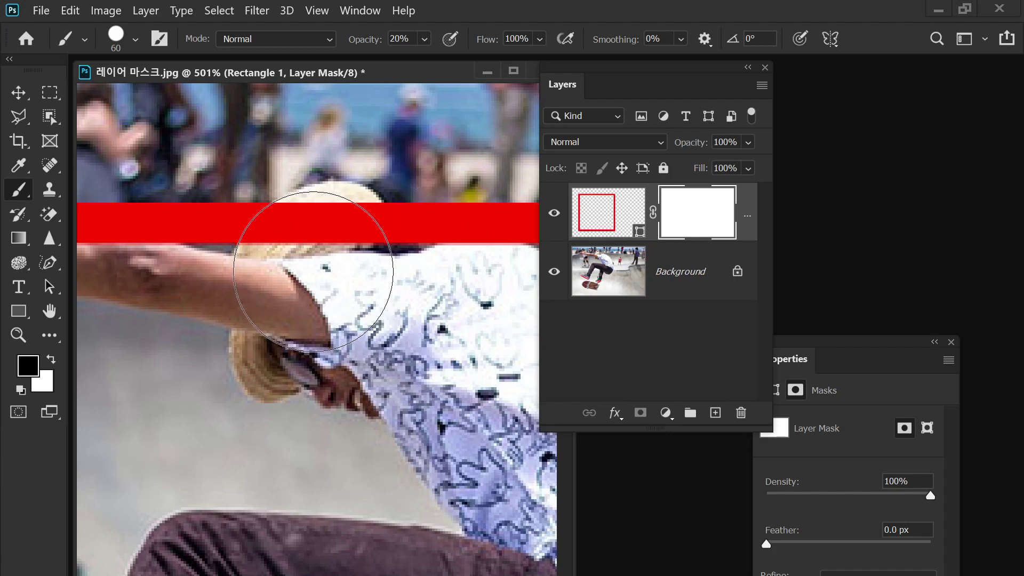
{"action": "left_click", "coordinate": [313, 272]}
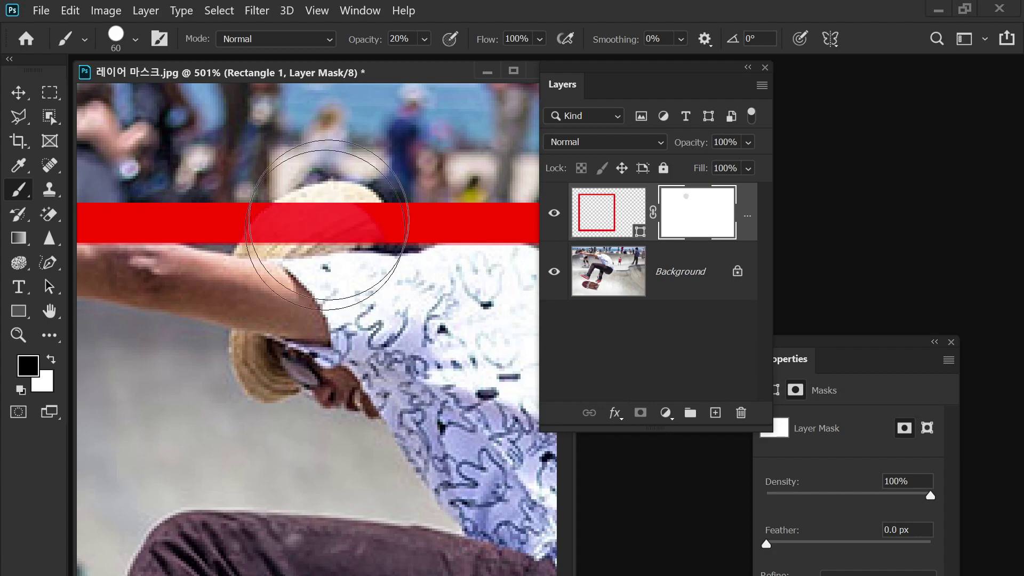
{"action": "left_click_drag", "start_coordinate": [360, 41], "coordinate": [467, 41]}
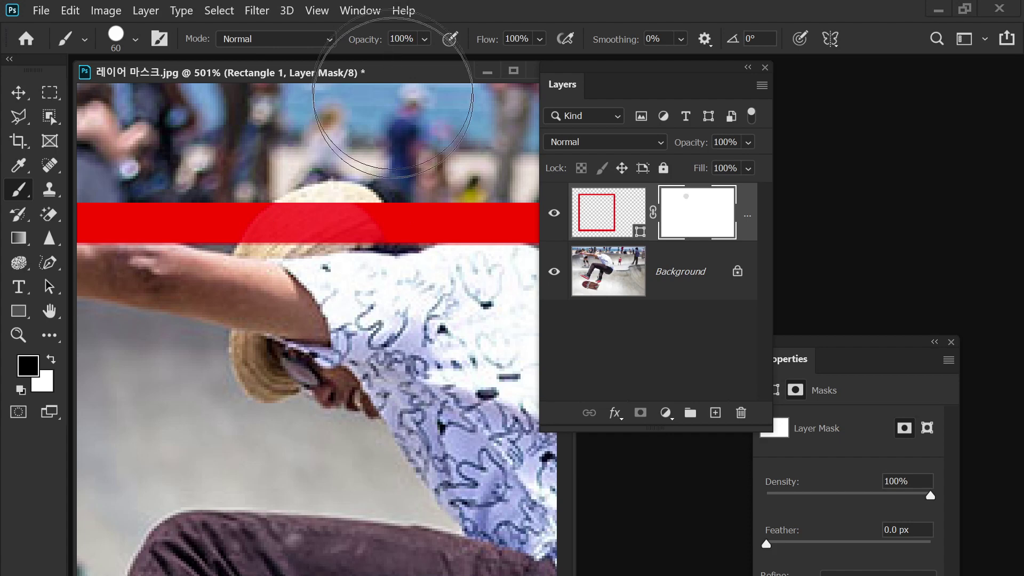
{"action": "left_click", "coordinate": [315, 269]}
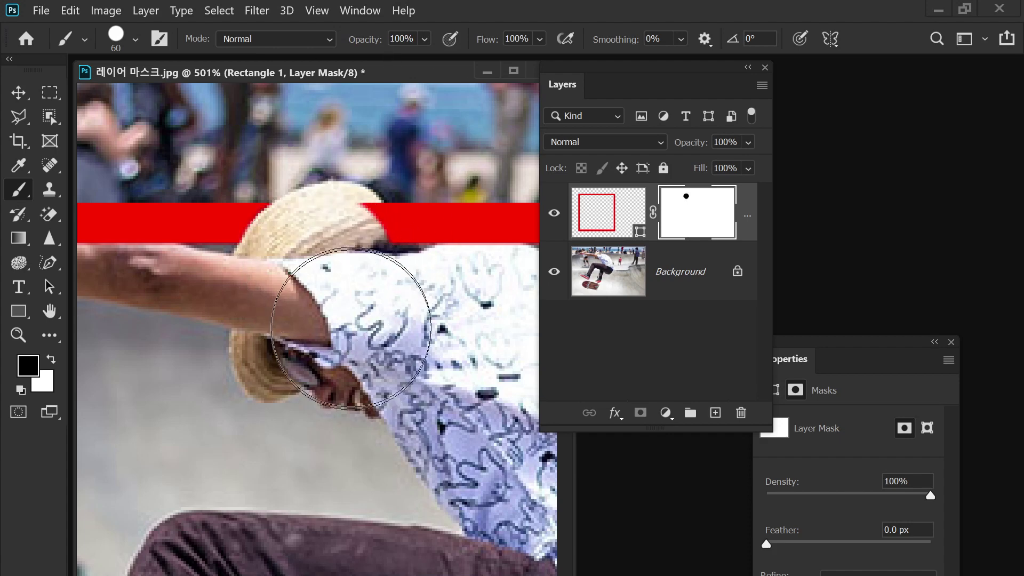
{"action": "left_click", "coordinate": [338, 267]}
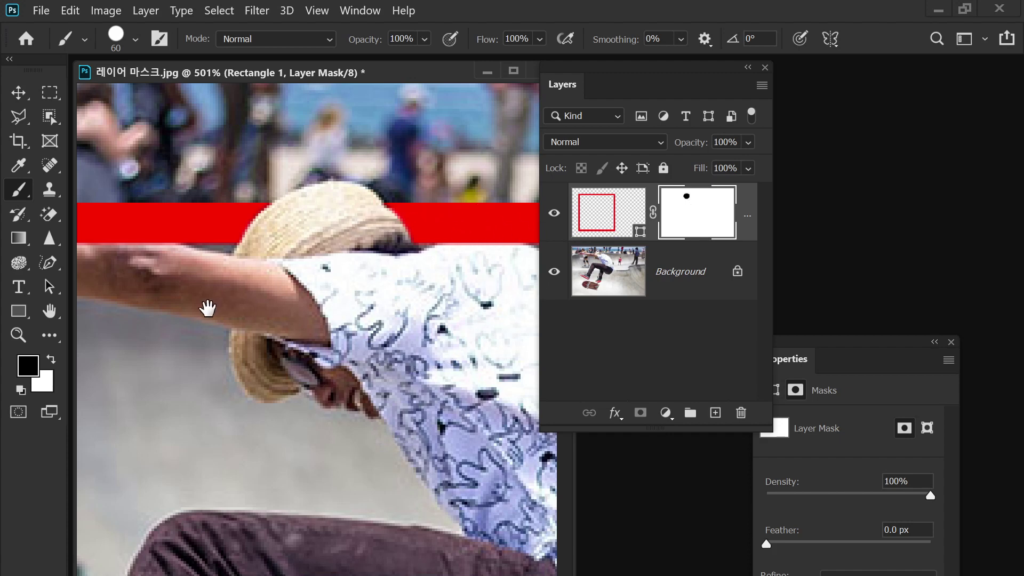
Reduce the brush size to 30 px and paint out the frame over the skater's hand at the frame's upper-left corner.
{"action": "left_click_drag", "start_coordinate": [206, 306], "coordinate": [326, 331]}
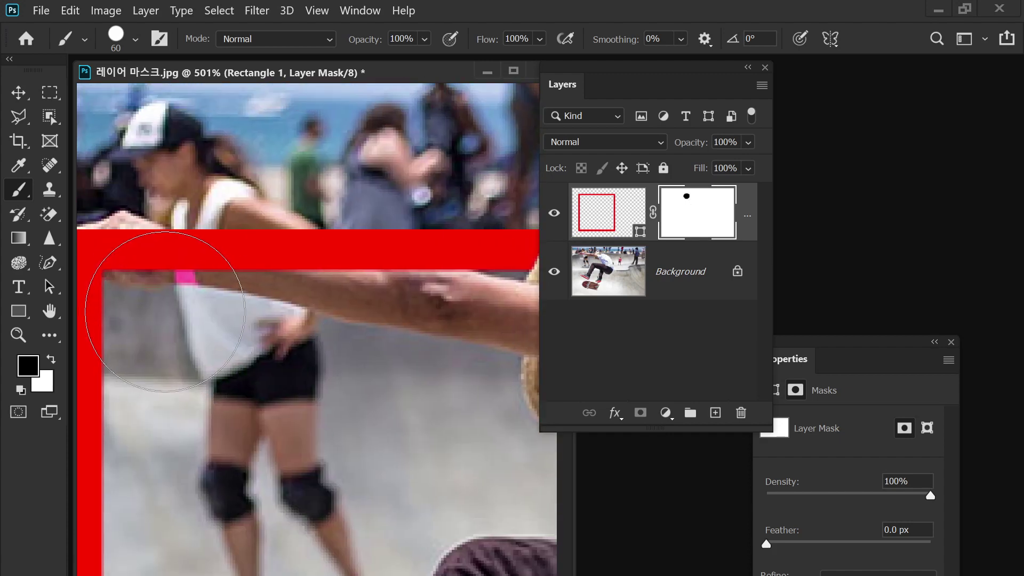
{"action": "key", "text": "bracketleft"}
{"action": "key", "text": "bracketleft"}
{"action": "key", "text": "bracketleft"}
{"action": "key", "text": "bracketleft"}
{"action": "key", "text": "bracketleft"}
{"action": "left_click_drag", "start_coordinate": [131, 270], "coordinate": [131, 277]}
{"action": "left_click_drag", "start_coordinate": [189, 307], "coordinate": [313, 310]}
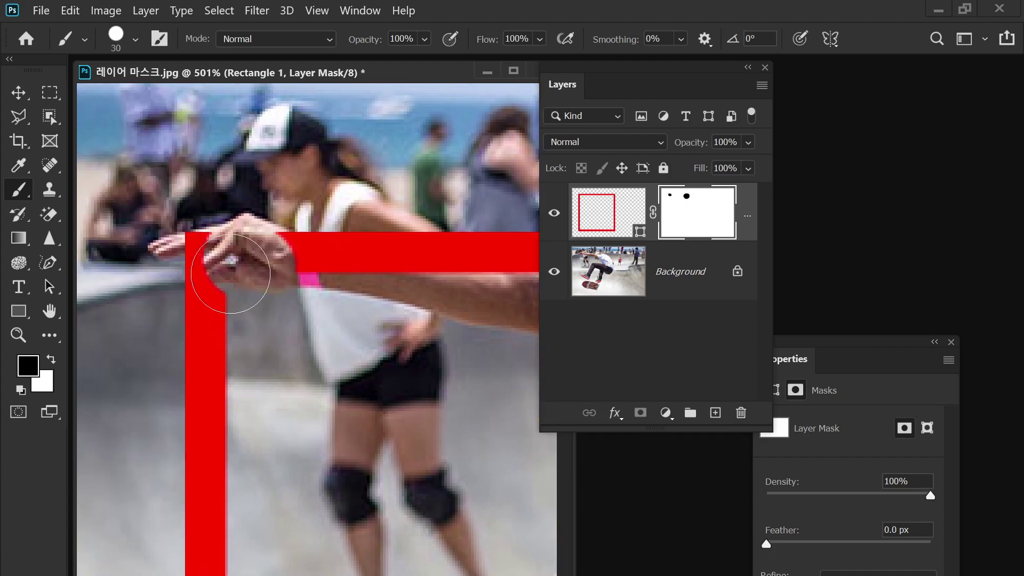
Reduce the brush size to 7 px and paint out the frame over the fingers and along the hand's edge.
{"action": "key", "text": "bracketleft"}
{"action": "key", "text": "bracketleft"}
{"action": "key", "text": "bracketleft"}
{"action": "key", "text": "bracketleft"}
{"action": "key", "text": "bracketleft"}
{"action": "key", "text": "bracketleft"}
{"action": "key", "text": "bracketleft"}
{"action": "mouse_move", "coordinate": [213, 251]}
{"action": "left_mouse_down"}
{"action": "mouse_move", "coordinate": [186, 243]}
{"action": "mouse_move", "coordinate": [209, 267]}
{"action": "mouse_move", "coordinate": [201, 273]}
{"action": "mouse_move", "coordinate": [219, 277]}
{"action": "left_mouse_up"}
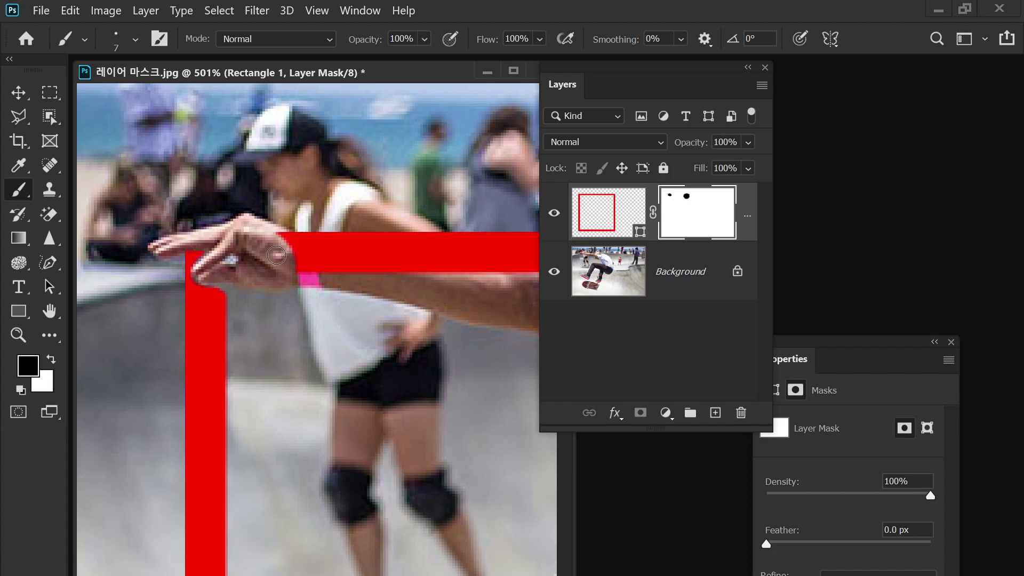
{"action": "left_click_drag", "start_coordinate": [281, 238], "coordinate": [360, 272]}
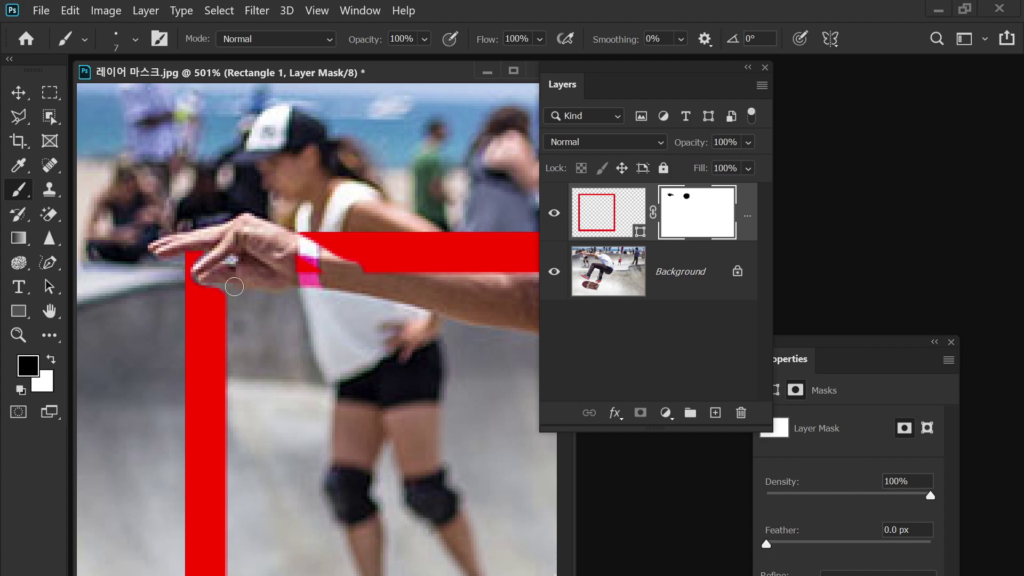
{"action": "key", "text": "ctrl+z"}
{"action": "key", "text": "ctrl+z"}
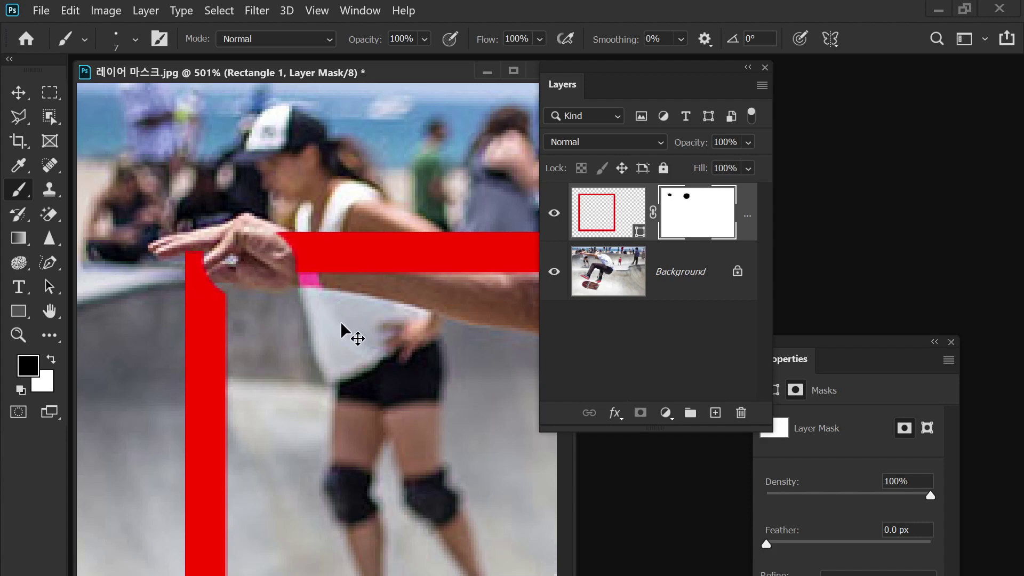
With the rectangle layer temporarily at 44% opacity, mask the frame over the wristband and forearm, and restore the layer to 100%.
{"action": "left_click_drag", "start_coordinate": [696, 149], "coordinate": [643, 156]}
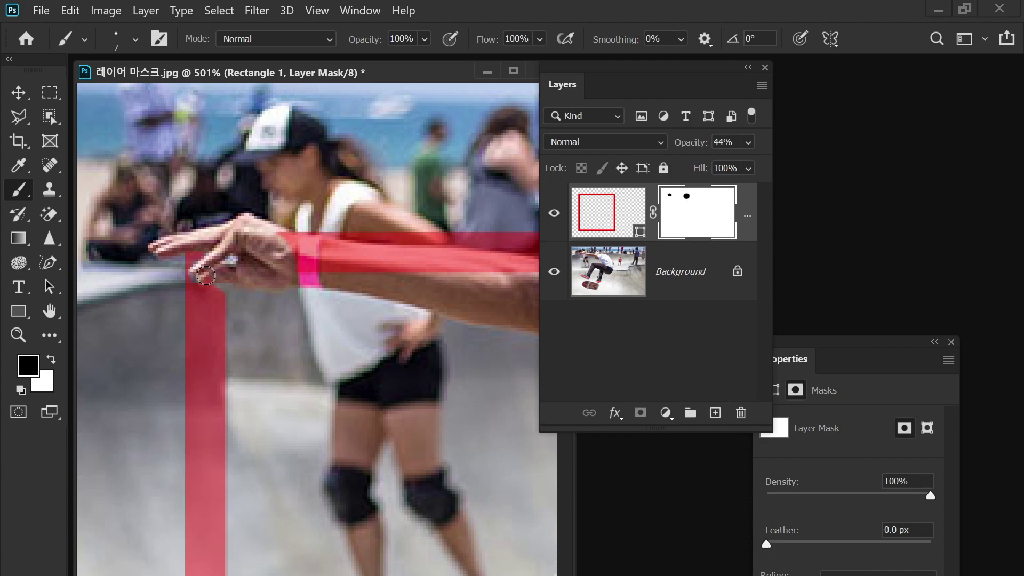
{"action": "mouse_move", "coordinate": [280, 243]}
{"action": "left_mouse_down"}
{"action": "mouse_move", "coordinate": [463, 281]}
{"action": "mouse_move", "coordinate": [449, 279]}
{"action": "mouse_move", "coordinate": [528, 275]}
{"action": "left_mouse_up"}
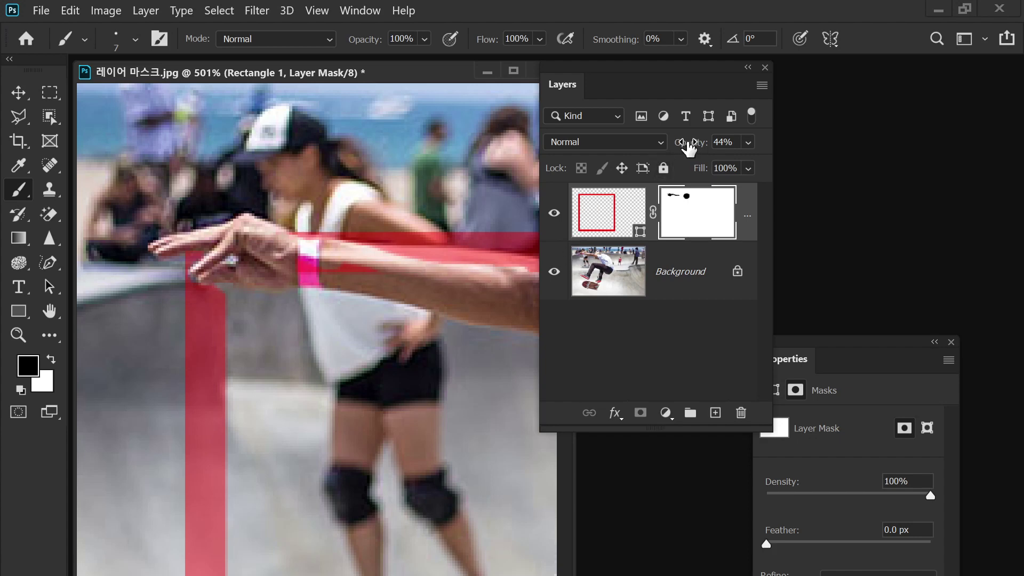
{"action": "left_click_drag", "start_coordinate": [683, 142], "coordinate": [809, 151]}
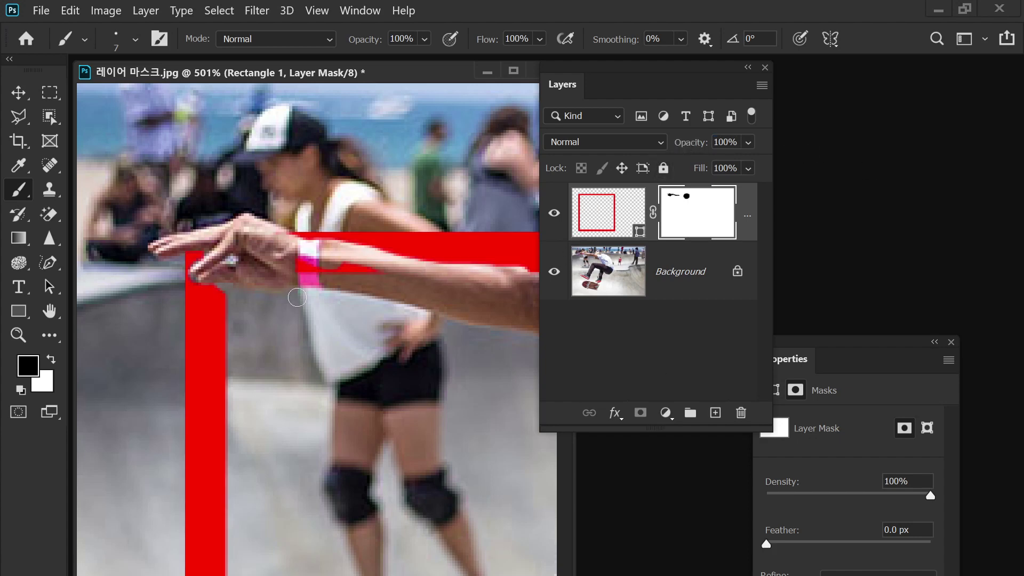
{"action": "mouse_move", "coordinate": [307, 265]}
{"action": "left_mouse_down"}
{"action": "mouse_move", "coordinate": [376, 283]}
{"action": "mouse_move", "coordinate": [349, 266]}
{"action": "left_mouse_up"}
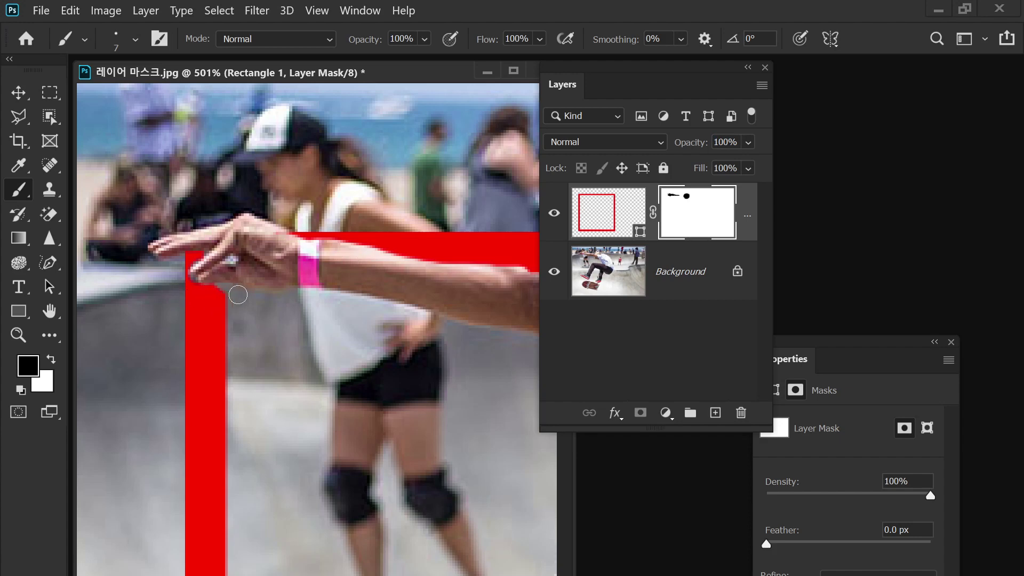
With a 3 px white brush, paint the frame back under the skater's fingers and palm, and return the brush colour to black.
{"action": "scroll", "coordinate": [238, 295], "scroll_direction": "up", "scroll_amount": 3}
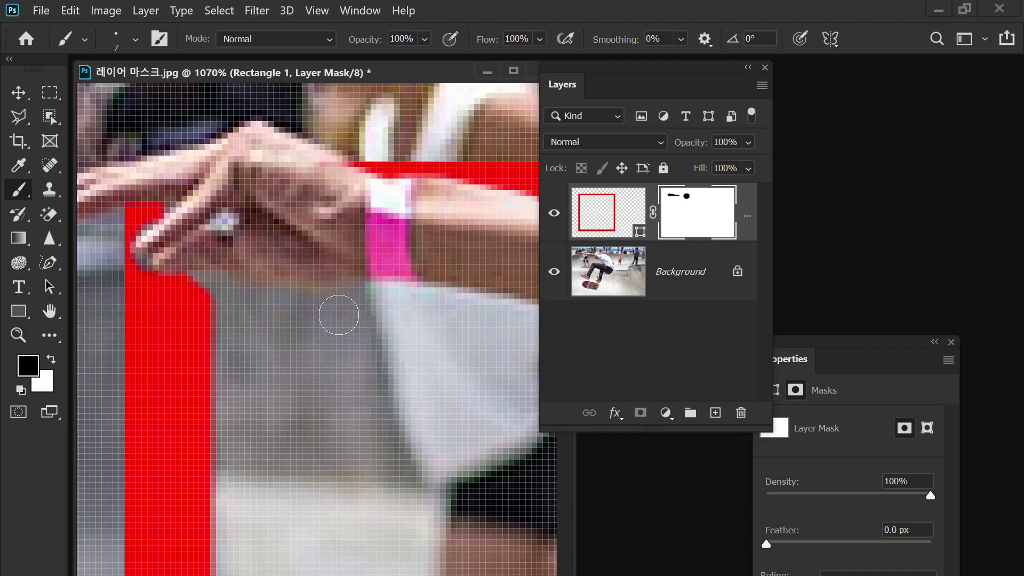
{"action": "key", "text": "x"}
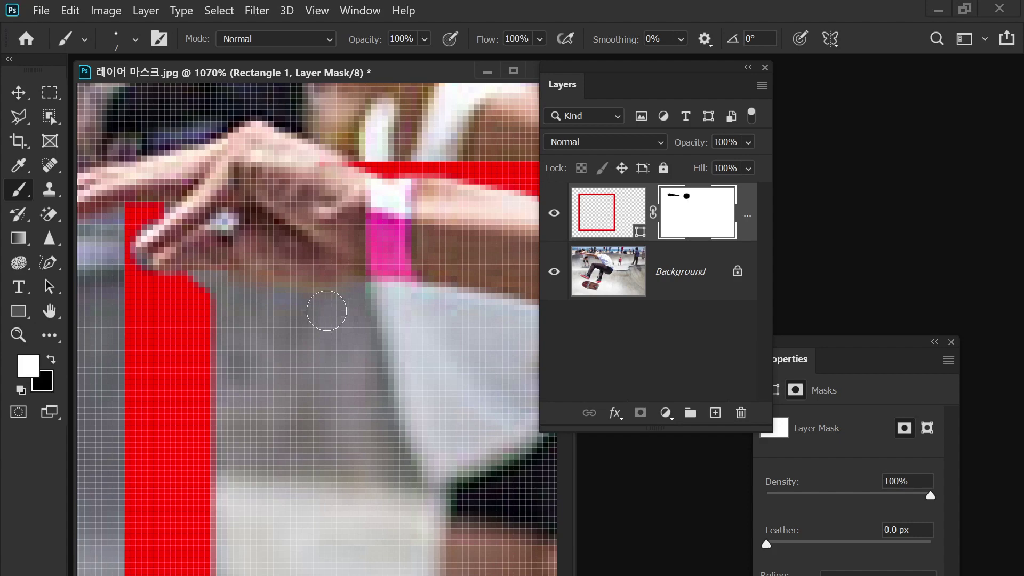
{"action": "key", "text": "bracketleft"}
{"action": "key", "text": "bracketleft"}
{"action": "key", "text": "bracketleft"}
{"action": "key", "text": "bracketleft"}
{"action": "mouse_move", "coordinate": [206, 283]}
{"action": "left_mouse_down"}
{"action": "mouse_move", "coordinate": [177, 280]}
{"action": "mouse_move", "coordinate": [161, 302]}
{"action": "mouse_move", "coordinate": [205, 285]}
{"action": "left_mouse_up"}
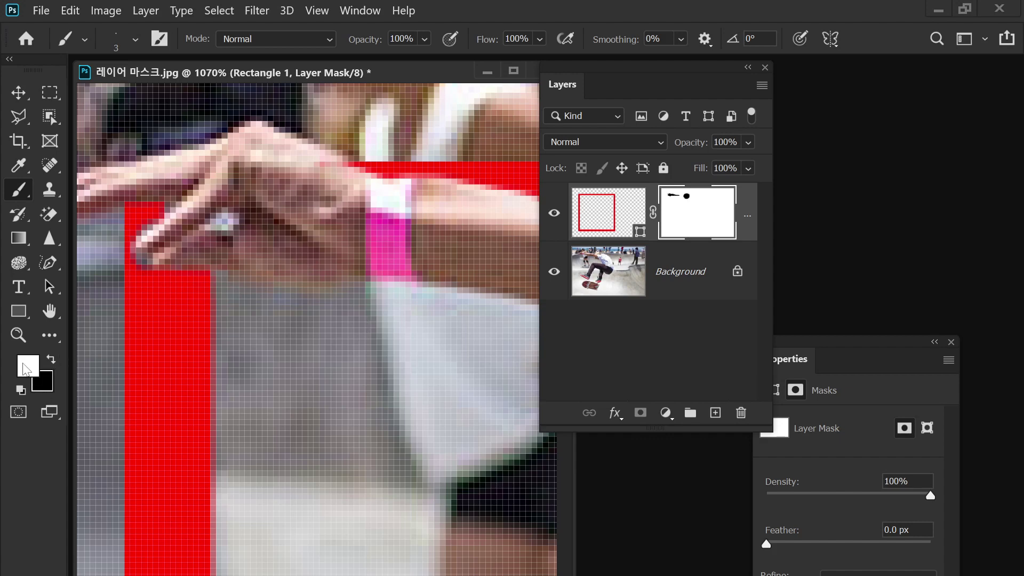
{"action": "key", "text": "x"}
{"action": "key", "text": "x"}
{"action": "key", "text": "x"}
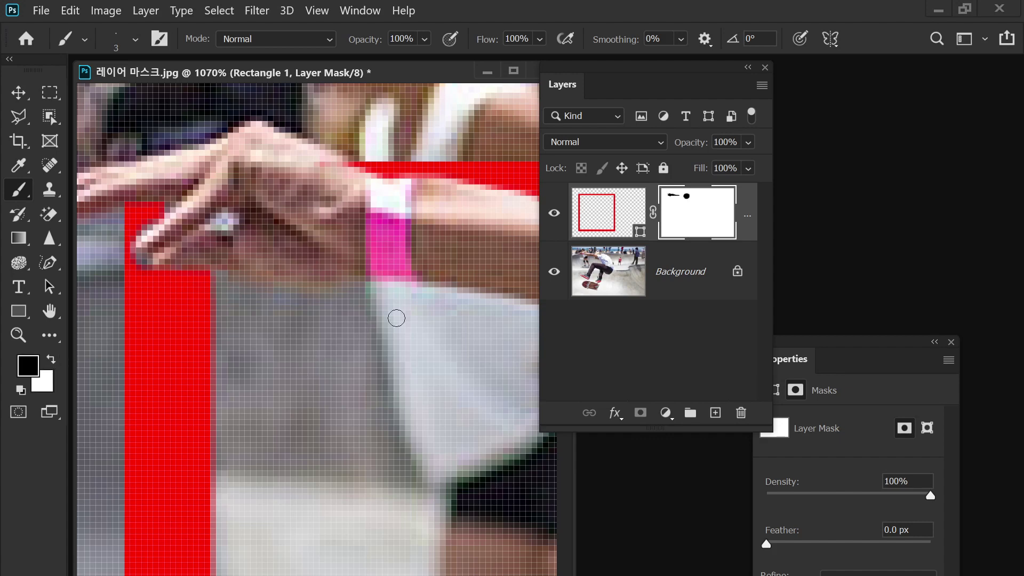
{"action": "scroll", "coordinate": [396, 319], "scroll_direction": "down", "scroll_amount": 6}
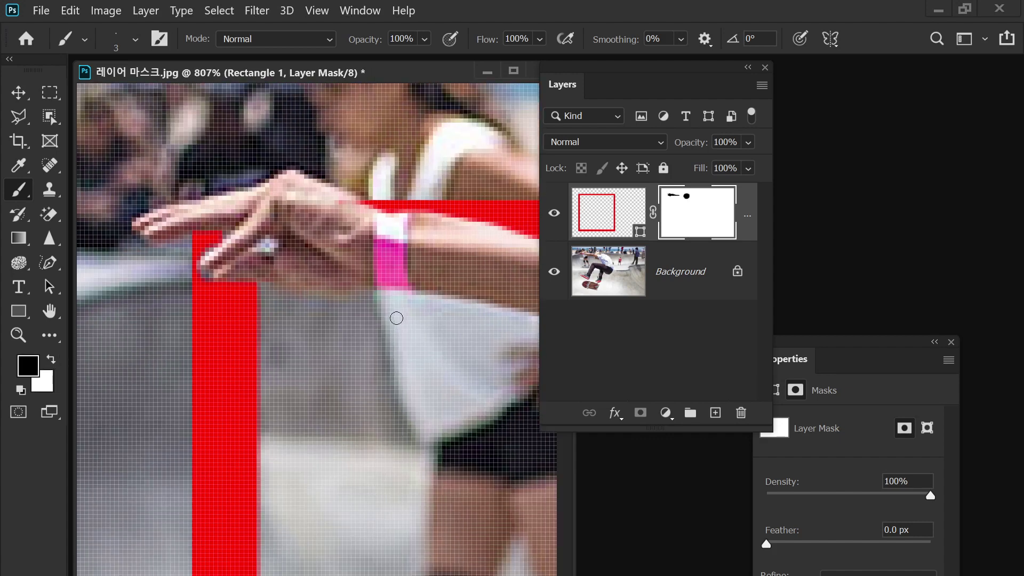
{"action": "scroll", "coordinate": [438, 299], "scroll_direction": "down", "scroll_amount": 4}
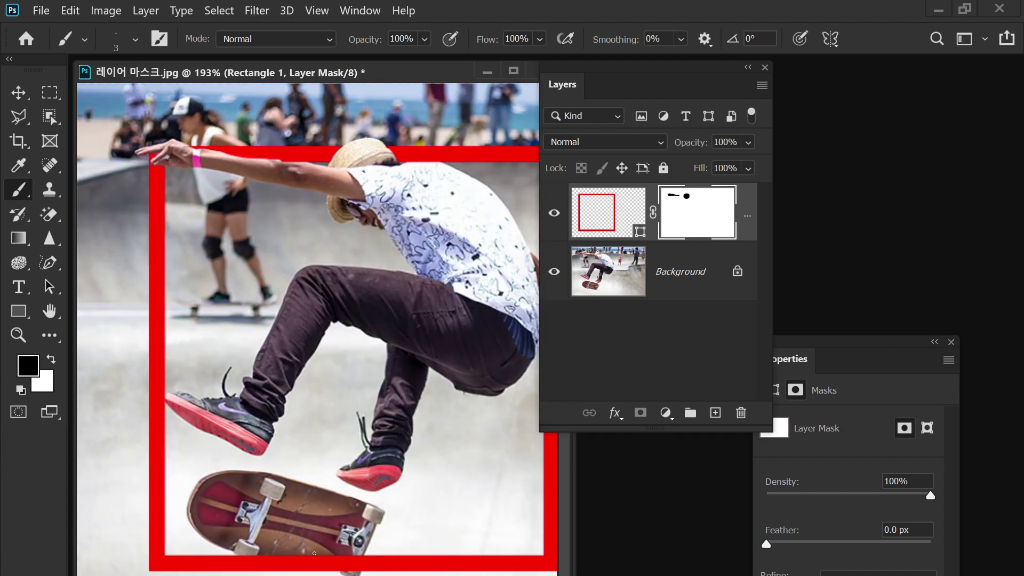
Revert the document to the original photo without the frame and move the Layers panel clear of the image.
{"action": "mouse_move", "coordinate": [446, 281]}
{"action": "left_mouse_down"}
{"action": "mouse_move", "coordinate": [301, 280]}
{"action": "mouse_move", "coordinate": [309, 297]}
{"action": "mouse_move", "coordinate": [394, 308]}
{"action": "left_mouse_up"}
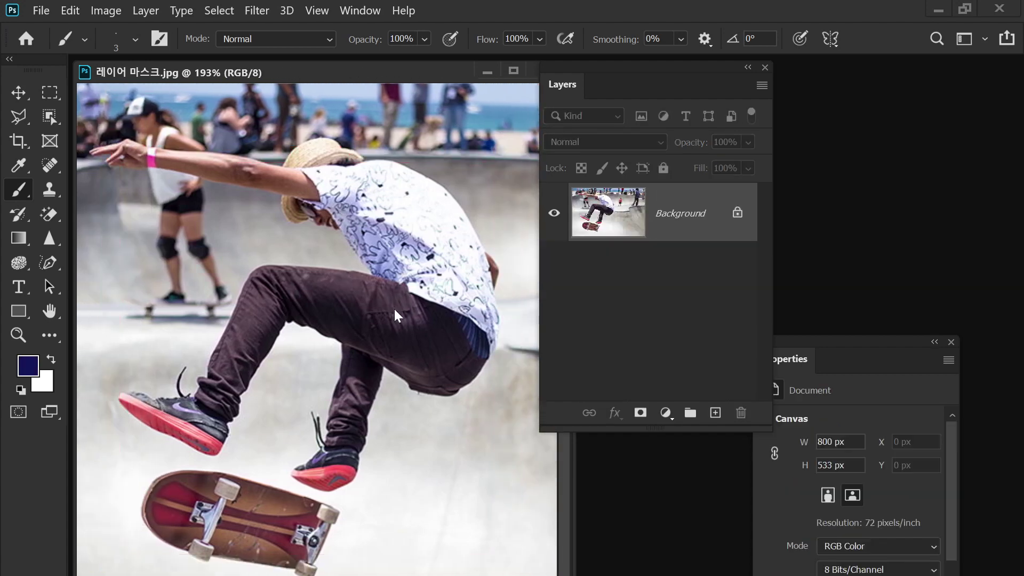
{"action": "left_click_drag", "start_coordinate": [699, 77], "coordinate": [760, 94]}
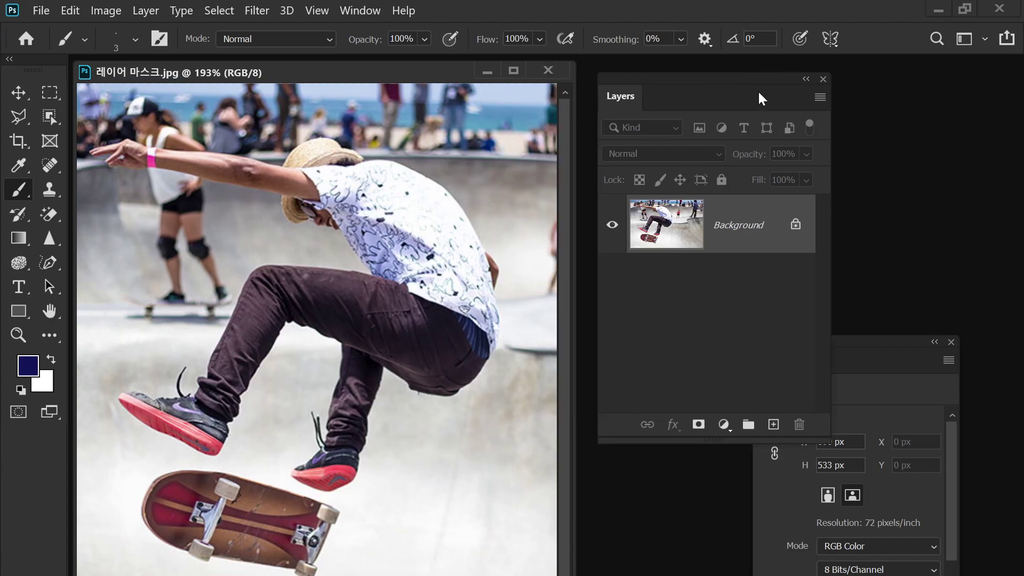
{"action": "key", "text": "ctrl+0"}
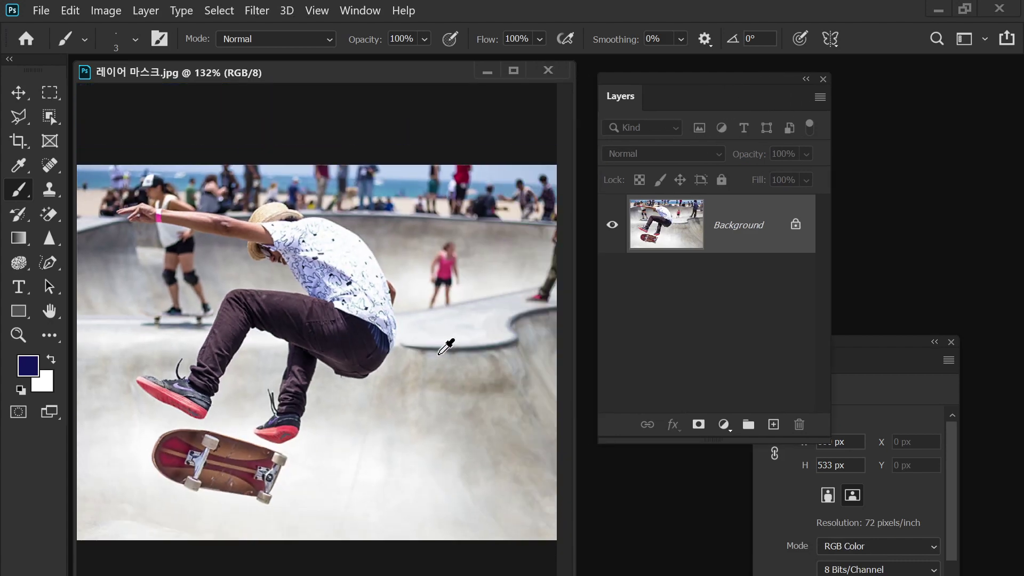
Choose the Rectangle tool in Shape mode with no fill and a red stroke.
{"action": "left_click", "coordinate": [31, 312]}
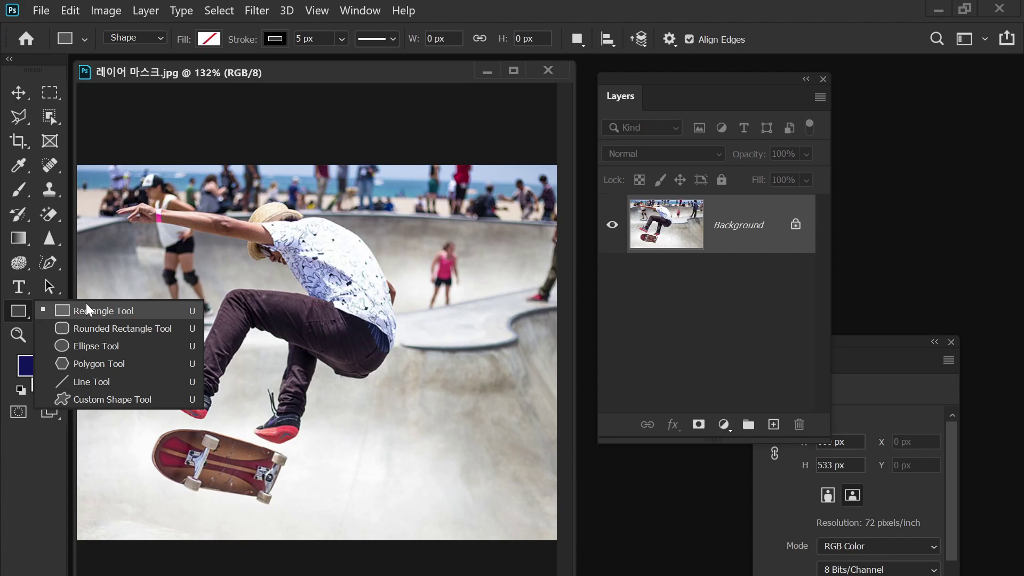
{"action": "left_click", "coordinate": [136, 39]}
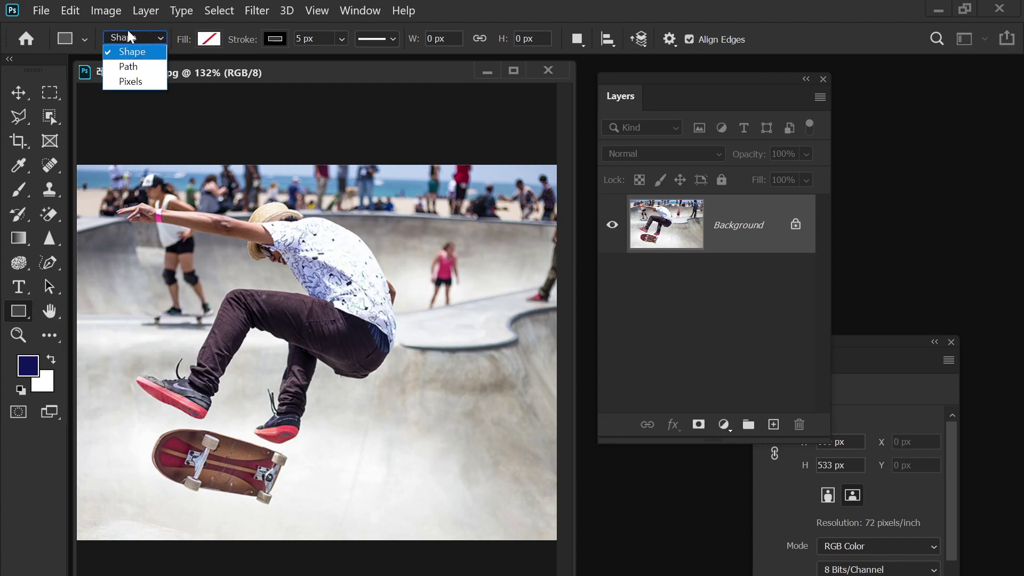
{"action": "left_click", "coordinate": [129, 40]}
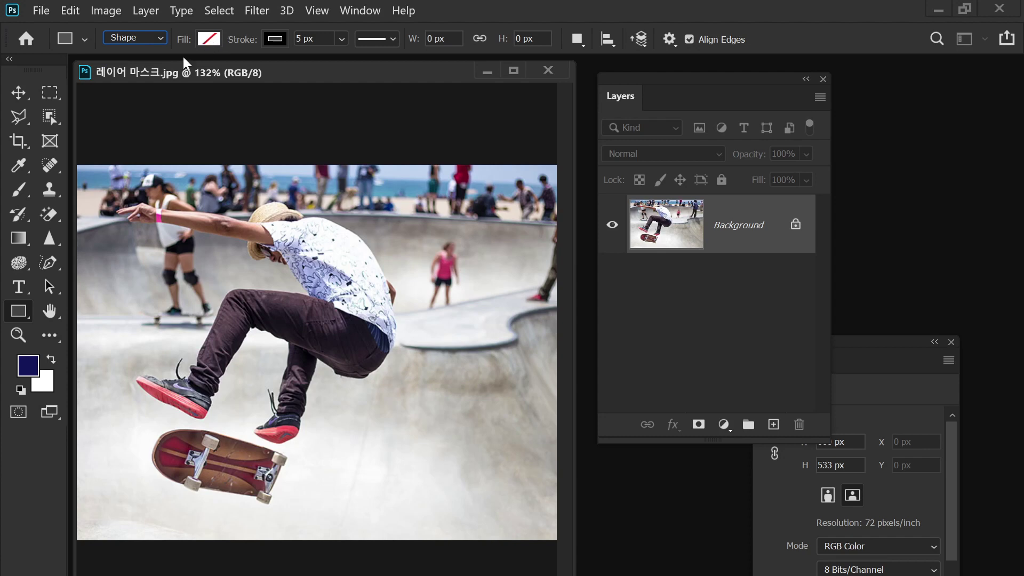
{"action": "left_click", "coordinate": [280, 41]}
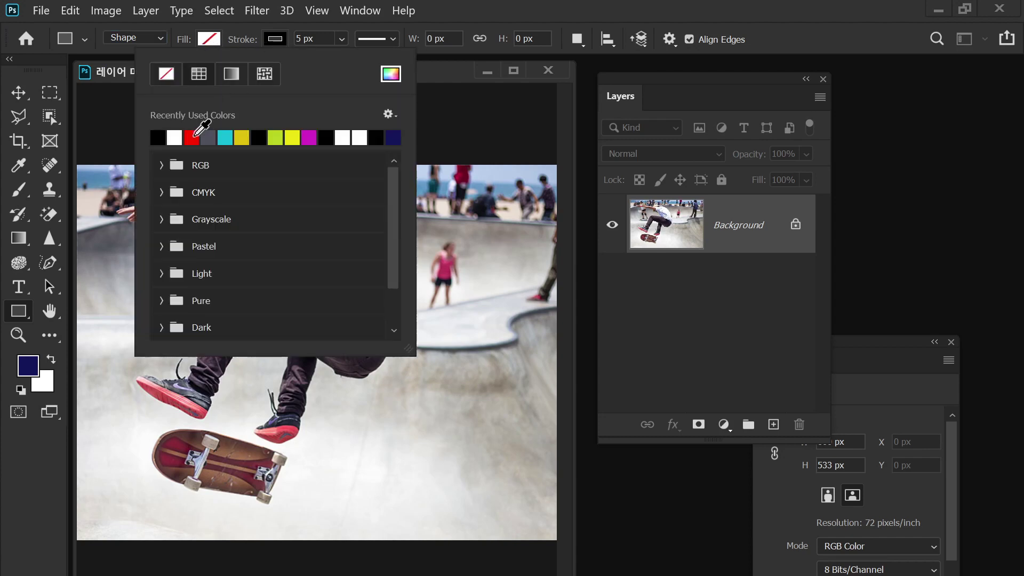
{"action": "left_click", "coordinate": [193, 137]}
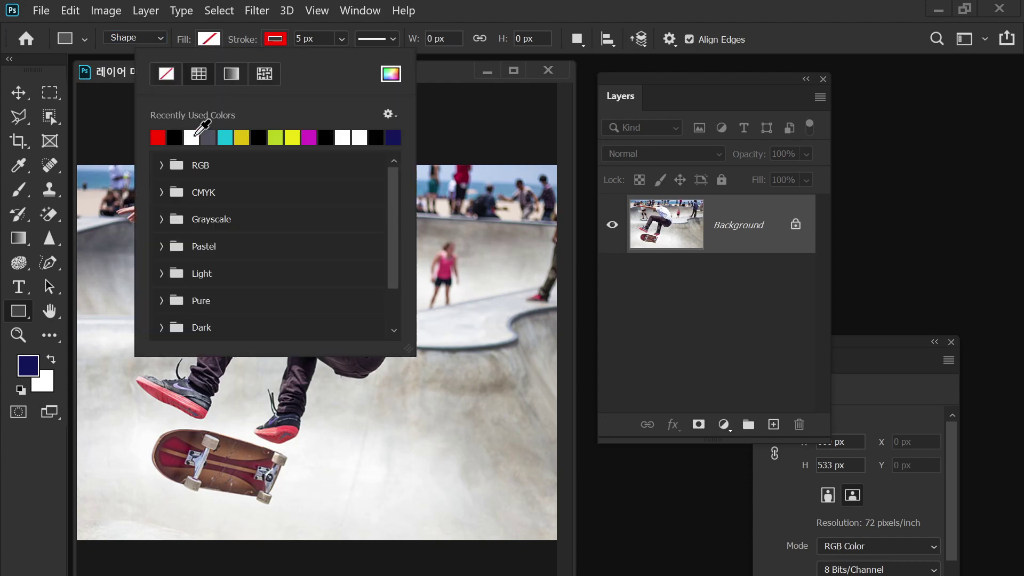
Set the stroke width to 10 px and draw a rectangle of about 354 × 422 px around the skateboarder.
{"action": "left_click", "coordinate": [342, 38]}
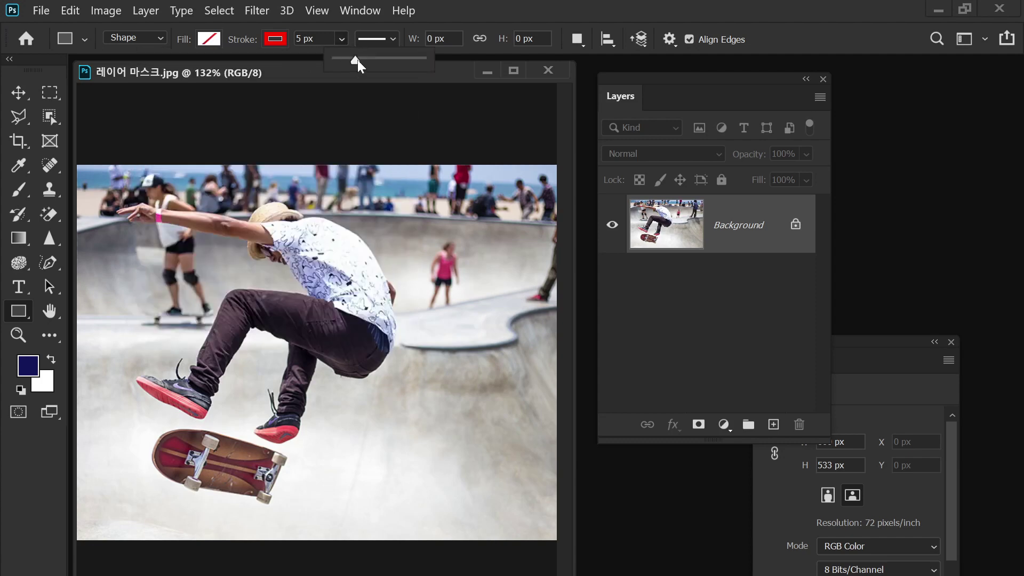
{"action": "left_click_drag", "start_coordinate": [358, 59], "coordinate": [368, 63]}
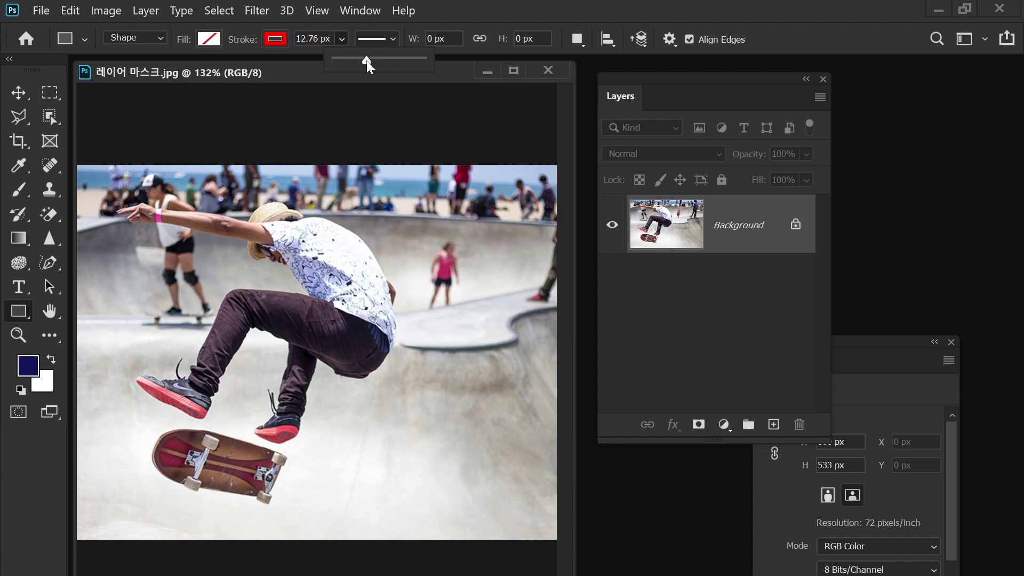
{"action": "left_click", "coordinate": [312, 38]}
{"action": "type", "text": "10"}
{"action": "key", "text": "Return"}
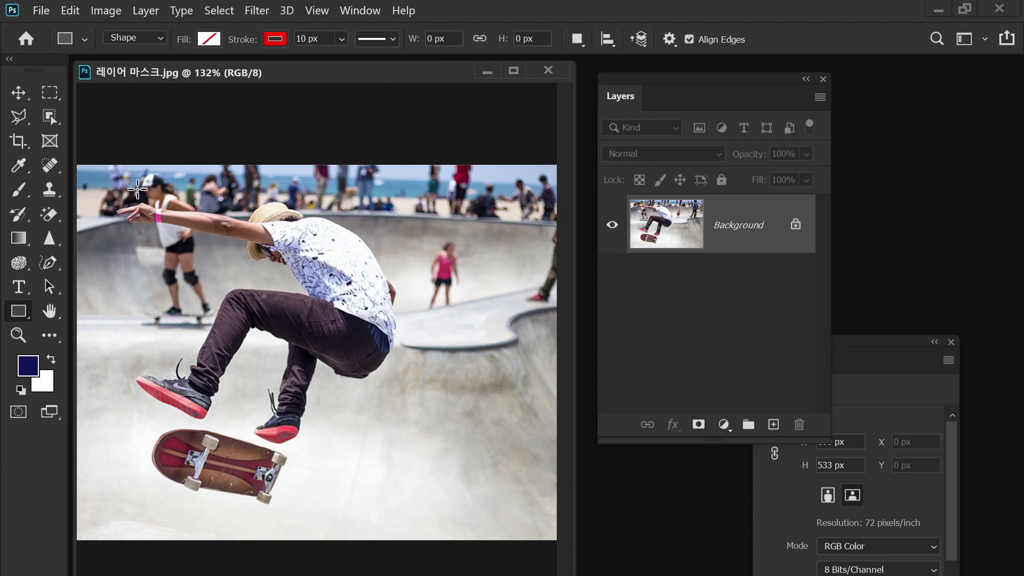
{"action": "left_click_drag", "start_coordinate": [137, 189], "coordinate": [386, 486]}
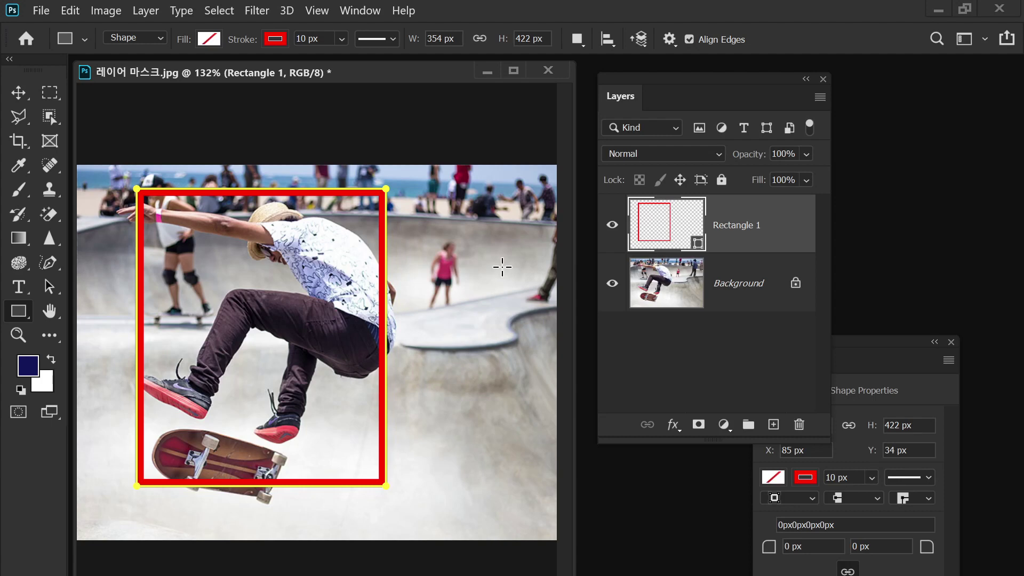
{"action": "left_click", "coordinate": [341, 39]}
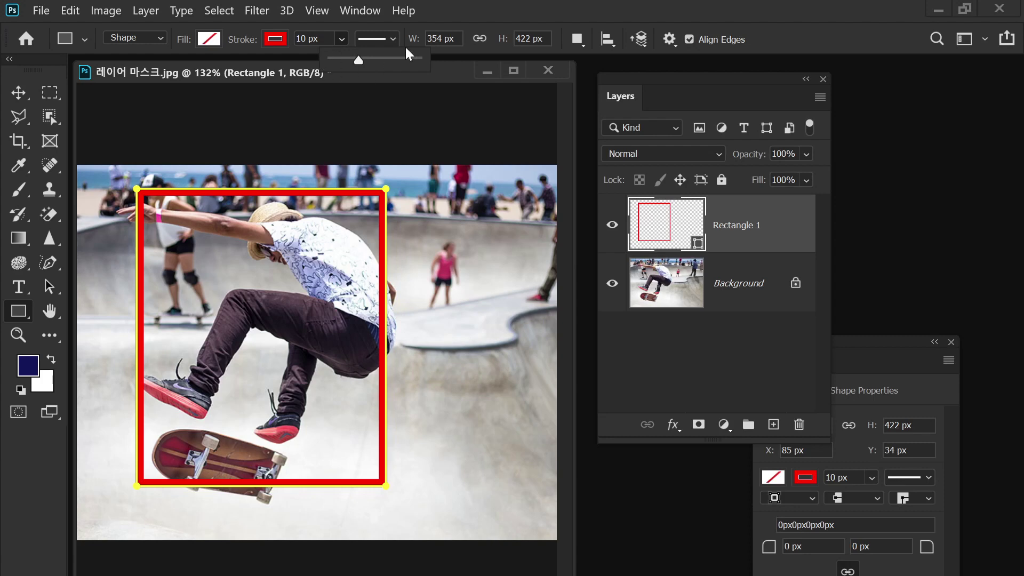
{"action": "left_click", "coordinate": [449, 19]}
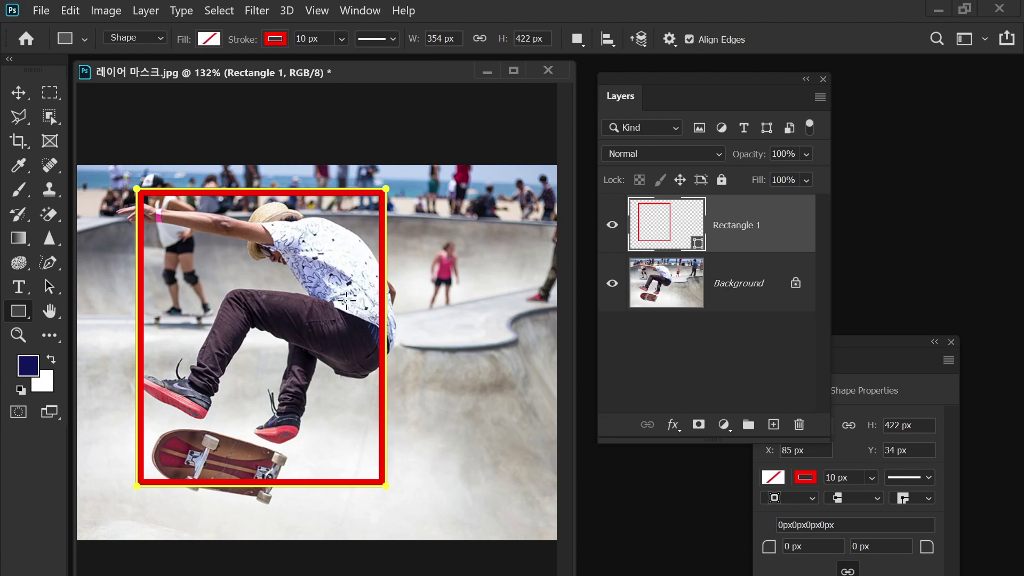
With the Move tool, nudge the red frame slightly right in 1 px increments to X 88 px.
{"action": "key", "text": "v"}
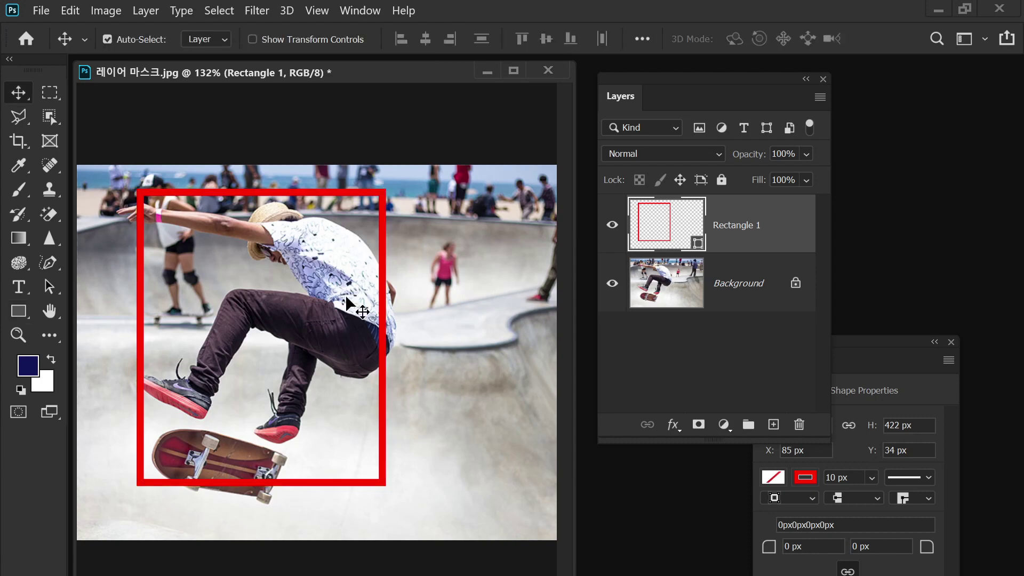
{"action": "mouse_move", "coordinate": [380, 320]}
{"action": "left_mouse_down"}
{"action": "mouse_move", "coordinate": [369, 335]}
{"action": "mouse_move", "coordinate": [390, 329]}
{"action": "left_mouse_up"}
{"action": "key", "text": "Right"}
{"action": "key", "text": "Right"}
{"action": "key", "text": "Right"}
{"action": "key", "text": "Right"}
{"action": "key", "text": "Right"}
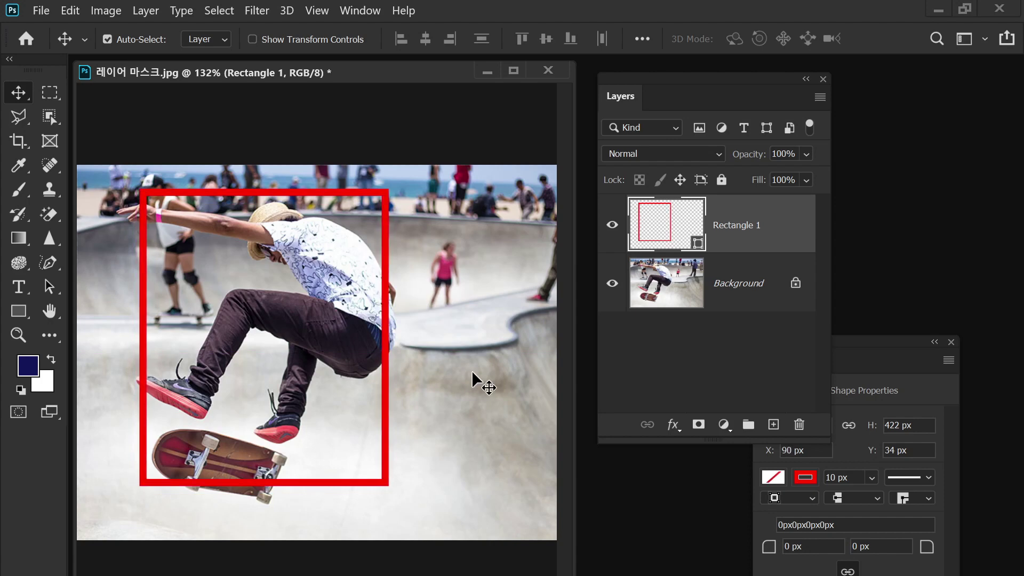
{"action": "key", "text": "Left"}
{"action": "key", "text": "Left"}
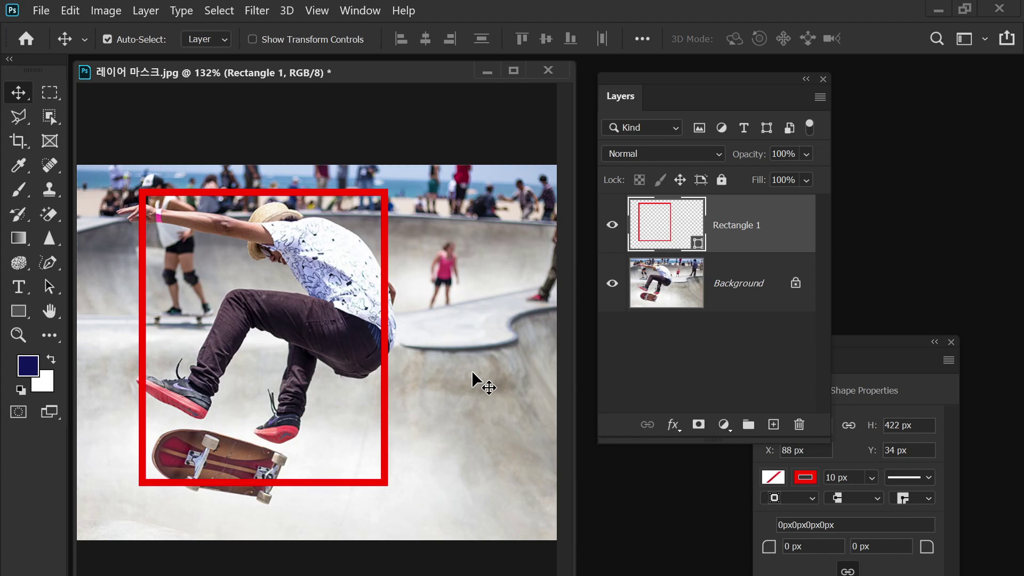
Shift the red frame around the skateboarder in 10 px increments, settling it at X 88 px, Y 44 px.
{"action": "key", "text": "shift+Right"}
{"action": "key", "text": "shift+Right"}
{"action": "key", "text": "shift+Right"}
{"action": "key", "text": "shift+Left"}
{"action": "key", "text": "shift+Left"}
{"action": "key", "text": "shift+Left"}
{"action": "key", "text": "shift+Left"}
{"action": "key", "text": "shift+Up"}
{"action": "key", "text": "shift+Down"}
{"action": "key", "text": "shift+Down"}
{"action": "key", "text": "shift+Down"}
{"action": "key", "text": "shift+Left"}
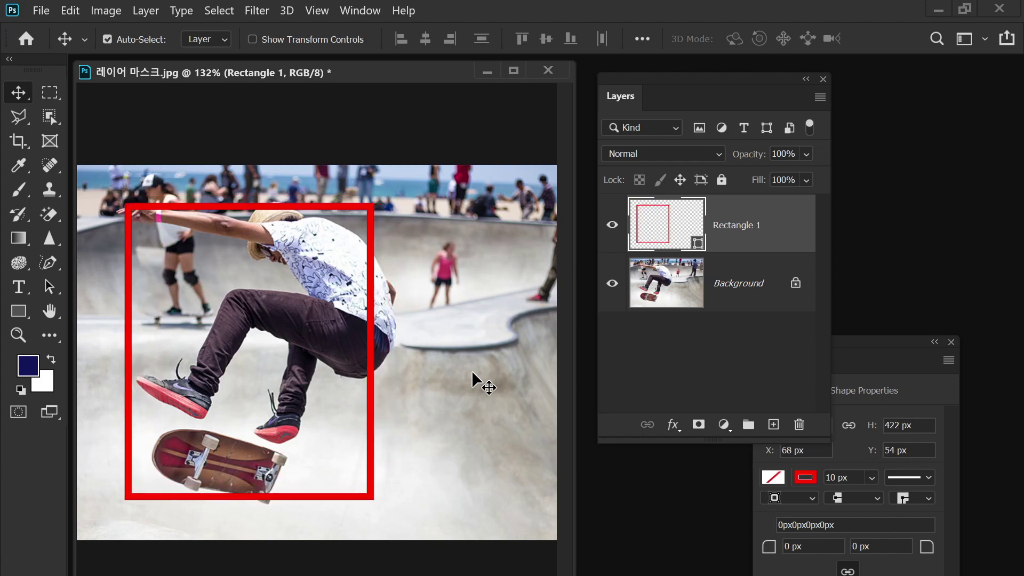
{"action": "key", "text": "shift+Right"}
{"action": "key", "text": "shift+Right"}
{"action": "key", "text": "shift+Right"}
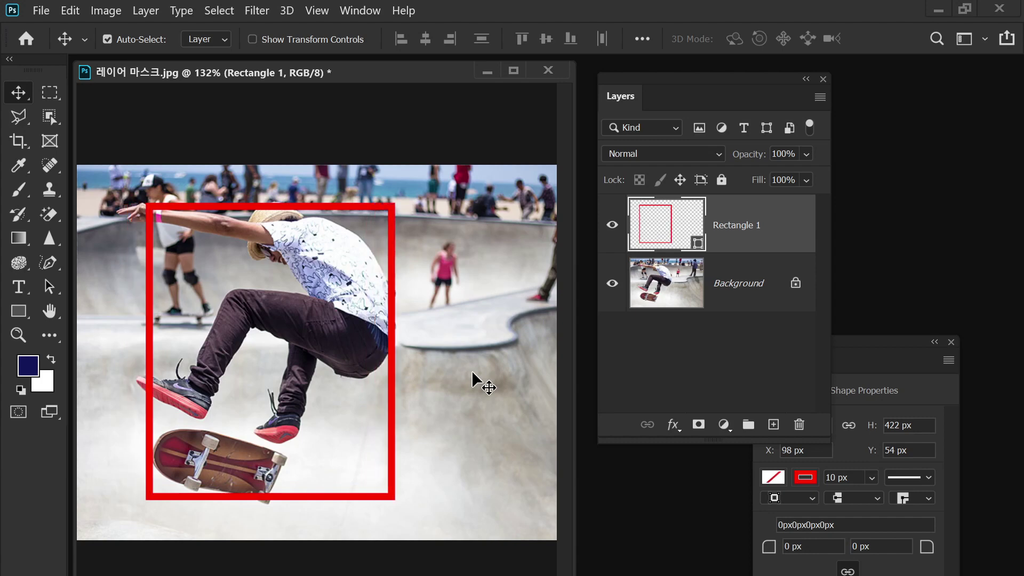
{"action": "key", "text": "shift+Up"}
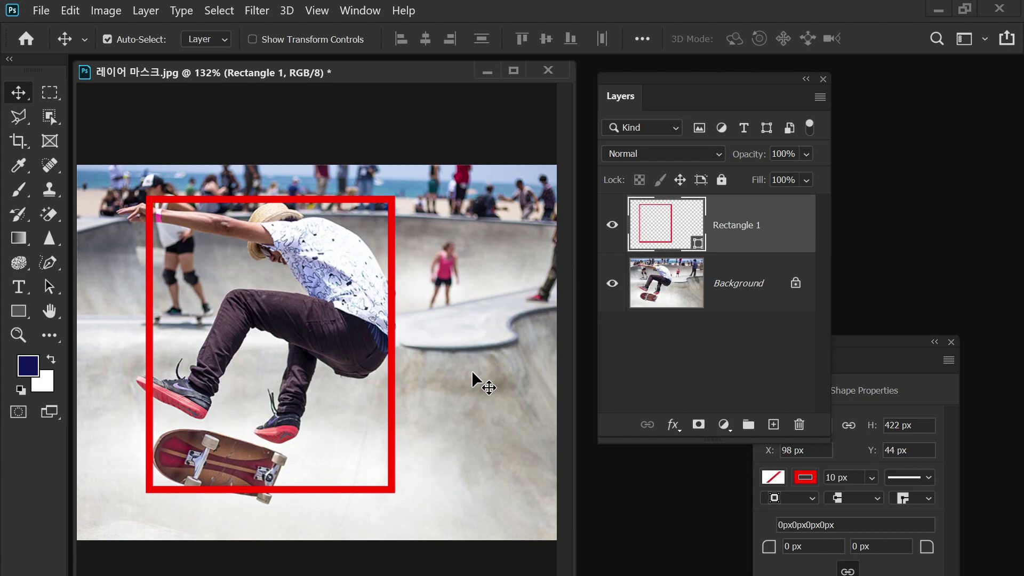
{"action": "key", "text": "shift+Left"}
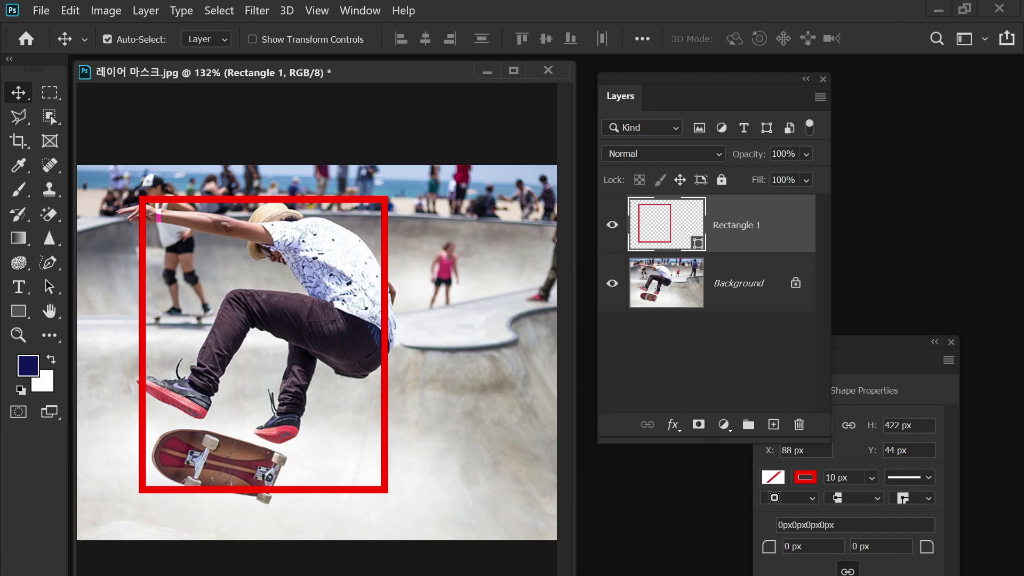
Add a layer mask to the Rectangle 1 layer and ready the Brush tool with black as the foreground colour.
{"action": "left_click_drag", "start_coordinate": [692, 75], "coordinate": [510, 65]}
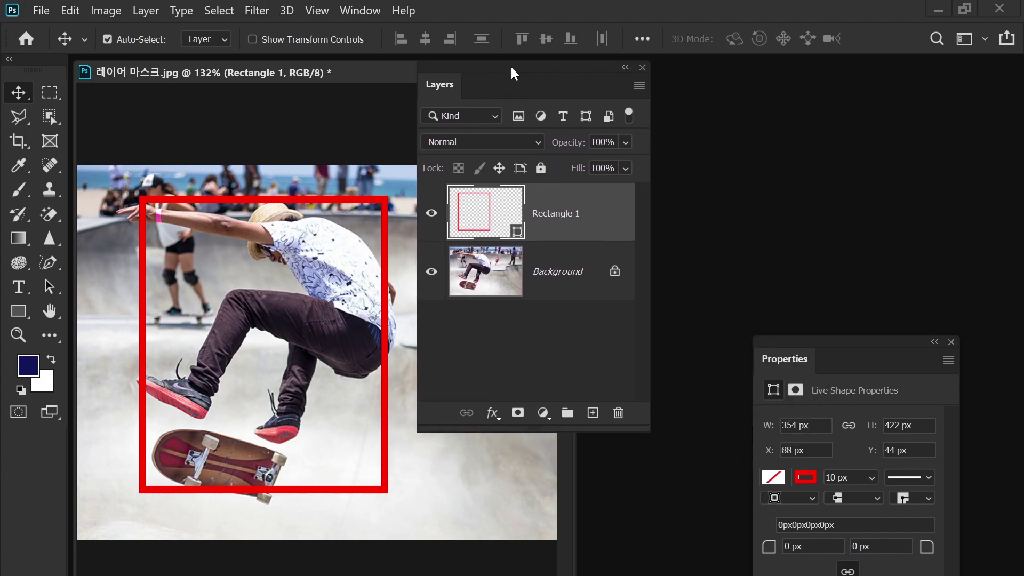
{"action": "left_click", "coordinate": [517, 414]}
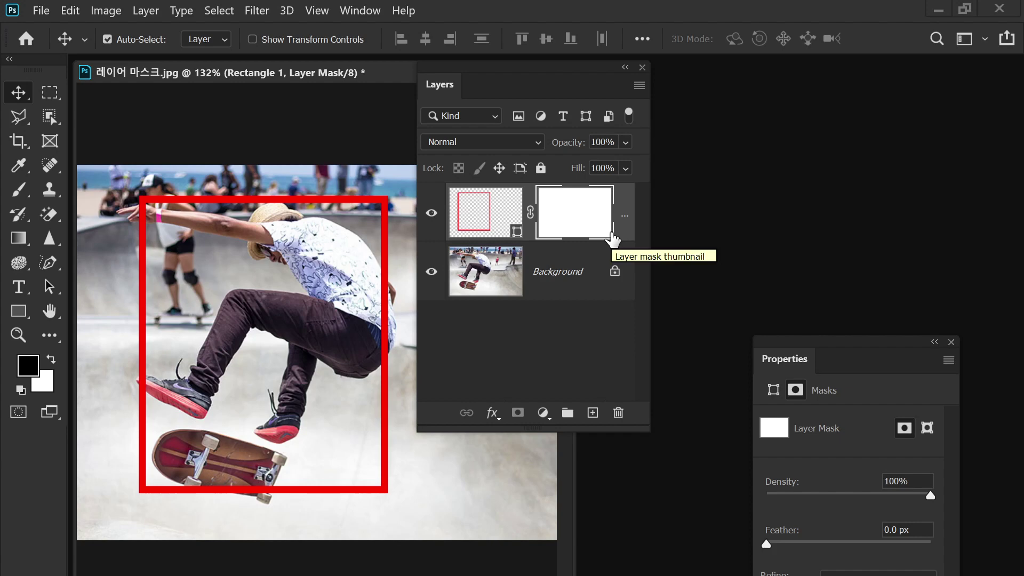
{"action": "key", "text": "b"}
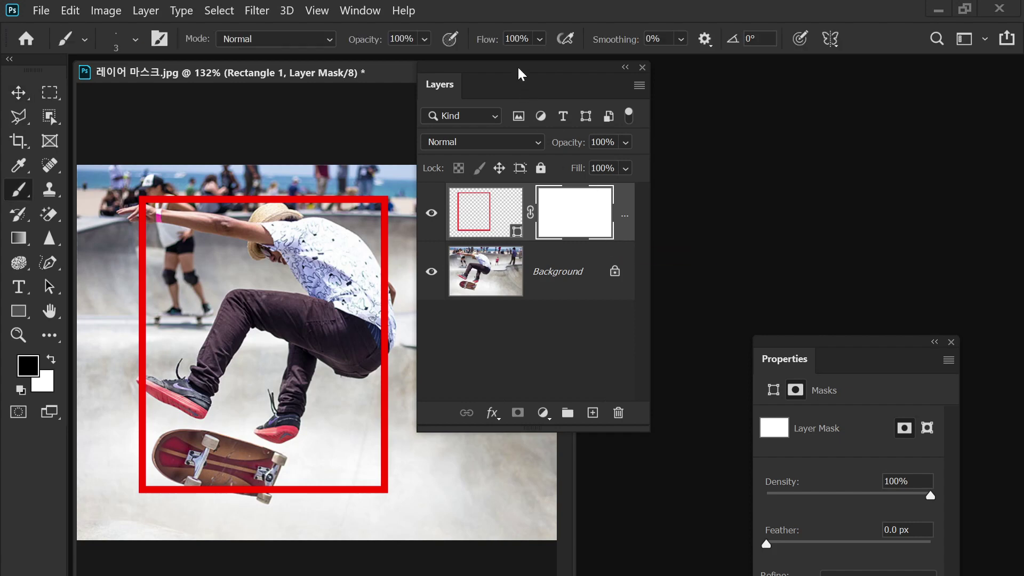
{"action": "mouse_move", "coordinate": [519, 68]}
{"action": "left_mouse_down"}
{"action": "mouse_move", "coordinate": [646, 85]}
{"action": "mouse_move", "coordinate": [689, 79]}
{"action": "mouse_move", "coordinate": [688, 70]}
{"action": "left_mouse_up"}
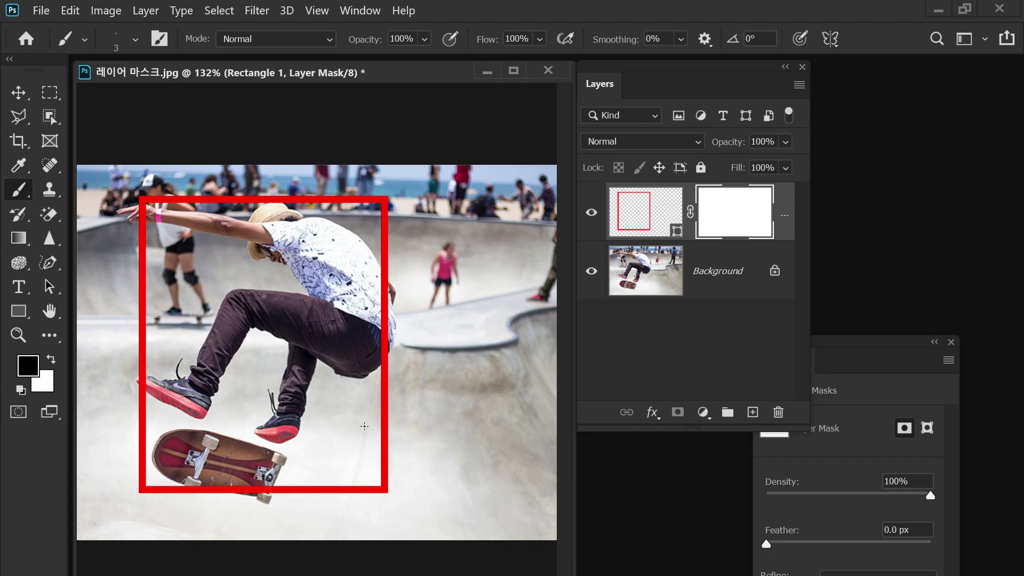
{"action": "key", "text": "x"}
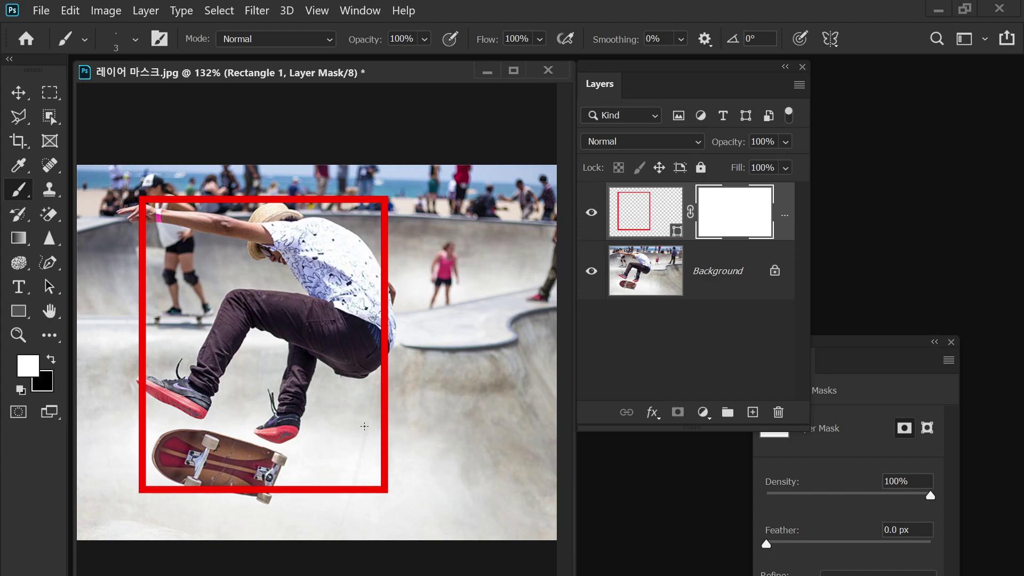
{"action": "key", "text": "x"}
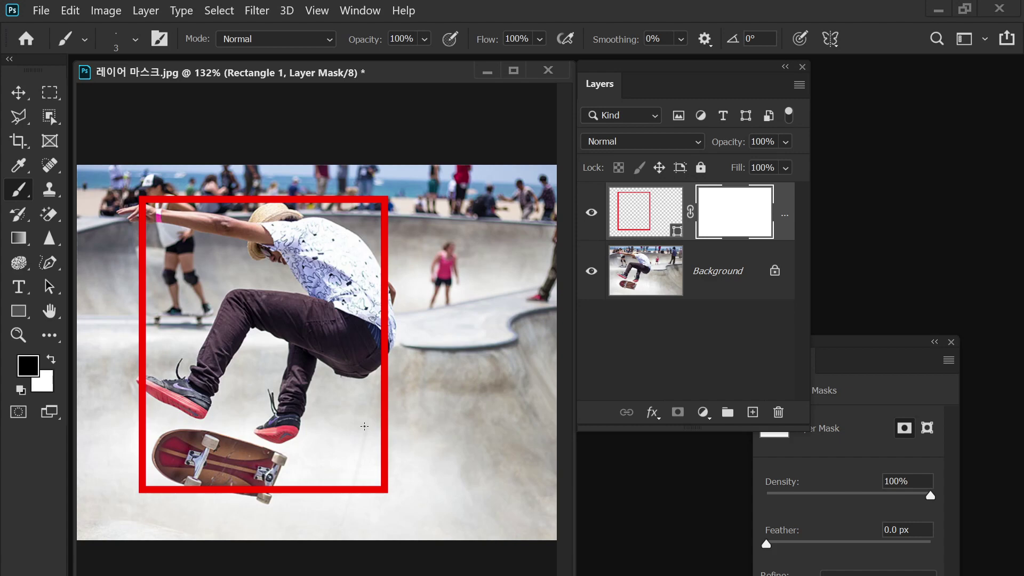
Lower the Rectangle 1 layer's opacity to 35% so the skateboarder shows through the red frame for masking.
{"action": "left_click_drag", "start_coordinate": [115, 178], "coordinate": [207, 245]}
{"action": "mouse_move", "coordinate": [264, 300]}
{"action": "left_mouse_down"}
{"action": "mouse_move", "coordinate": [274, 304]}
{"action": "mouse_move", "coordinate": [264, 299]}
{"action": "left_mouse_up"}
{"action": "scroll", "coordinate": [282, 328], "scroll_direction": "down", "scroll_amount": 2}
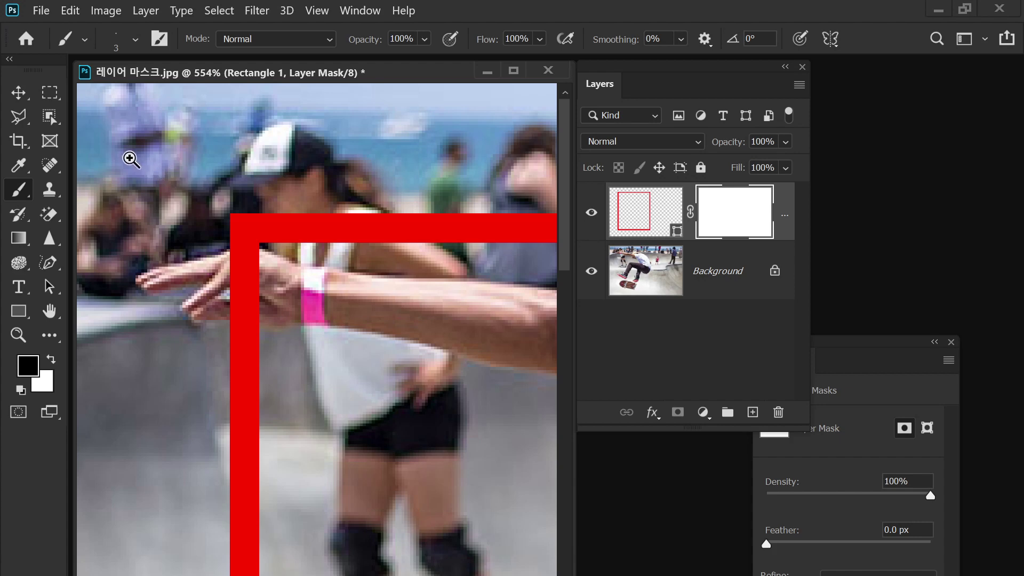
{"action": "left_click_drag", "start_coordinate": [128, 143], "coordinate": [437, 425]}
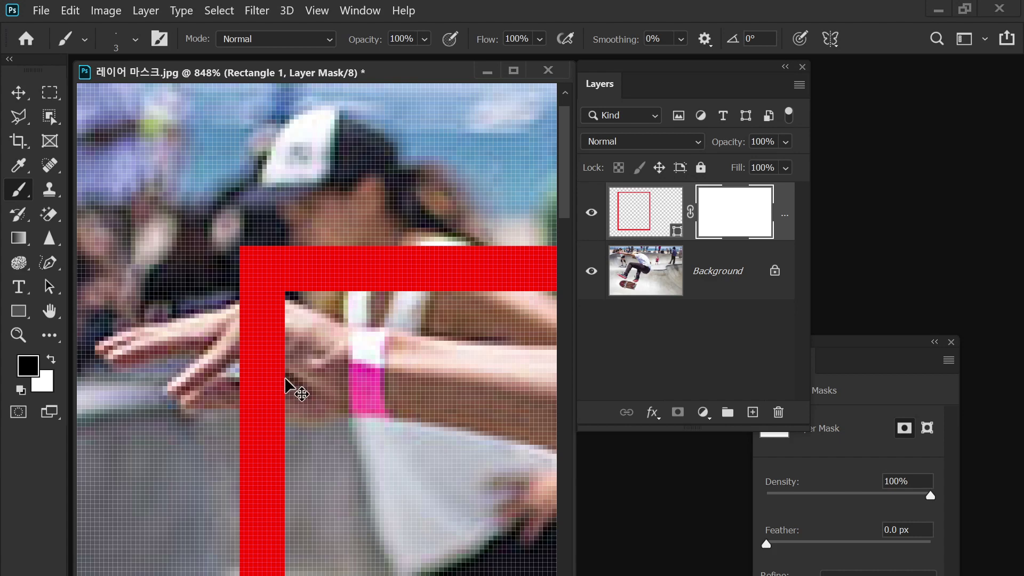
{"action": "scroll", "coordinate": [283, 368], "scroll_direction": "down", "scroll_amount": 3}
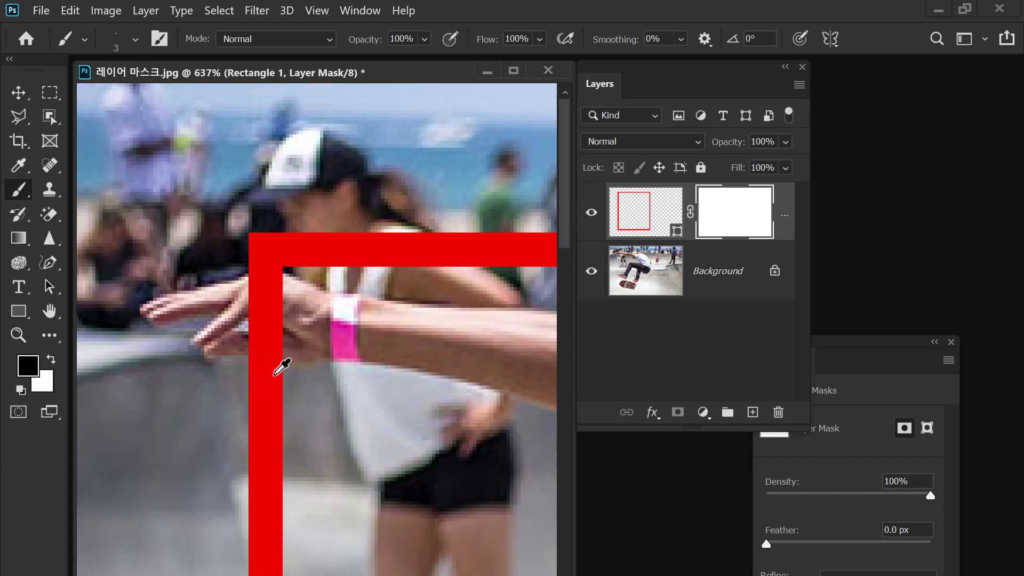
{"action": "scroll", "coordinate": [282, 369], "scroll_direction": "down", "scroll_amount": 3}
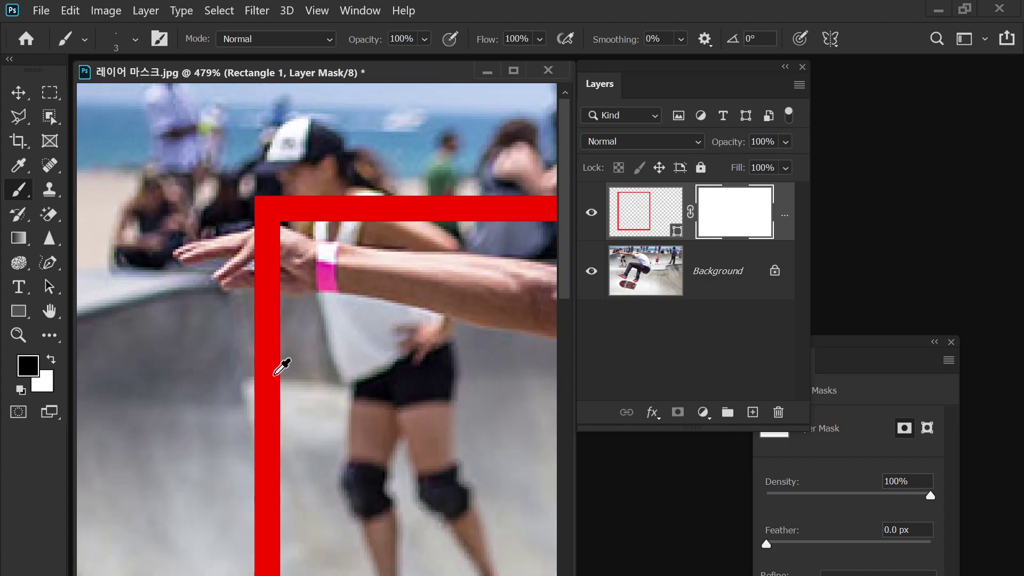
{"action": "left_click_drag", "start_coordinate": [291, 252], "coordinate": [304, 347]}
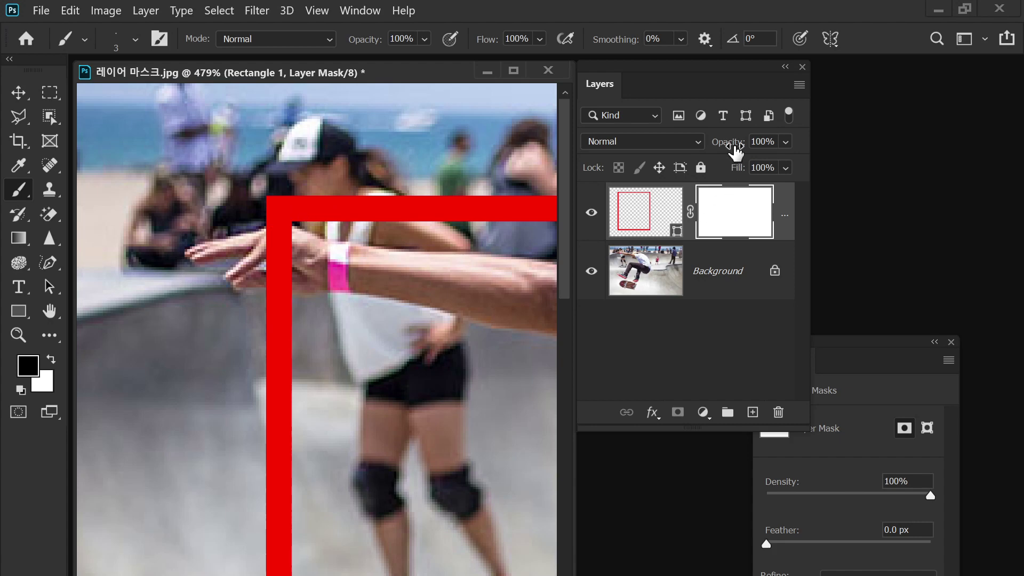
{"action": "mouse_move", "coordinate": [735, 144]}
{"action": "left_mouse_down"}
{"action": "mouse_move", "coordinate": [686, 146]}
{"action": "mouse_move", "coordinate": [675, 157]}
{"action": "left_mouse_up"}
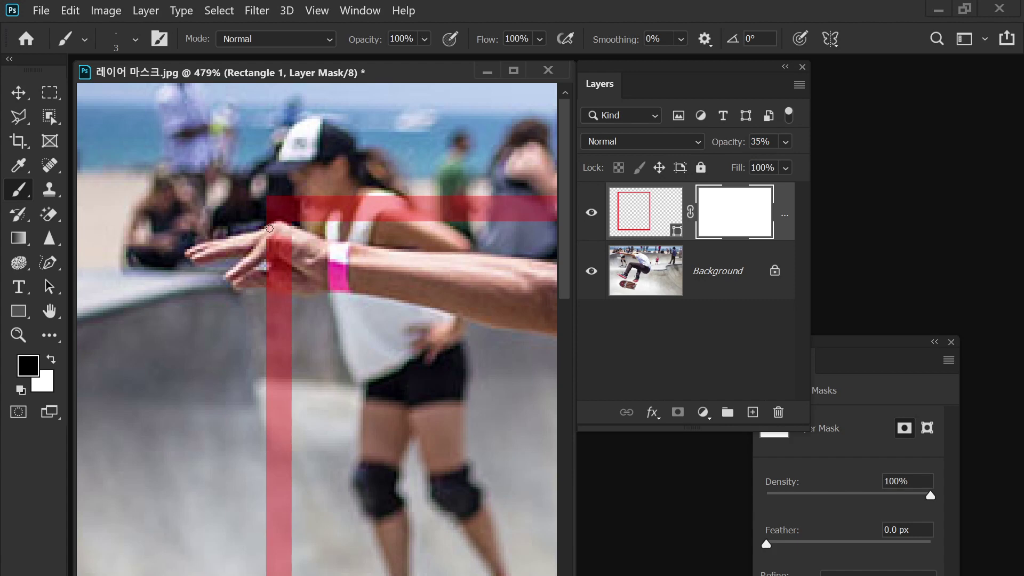
Paint black on the layer mask to hide the frame over the skateboarder's hand and the top of his straw hat.
{"action": "left_click_drag", "start_coordinate": [288, 228], "coordinate": [291, 253]}
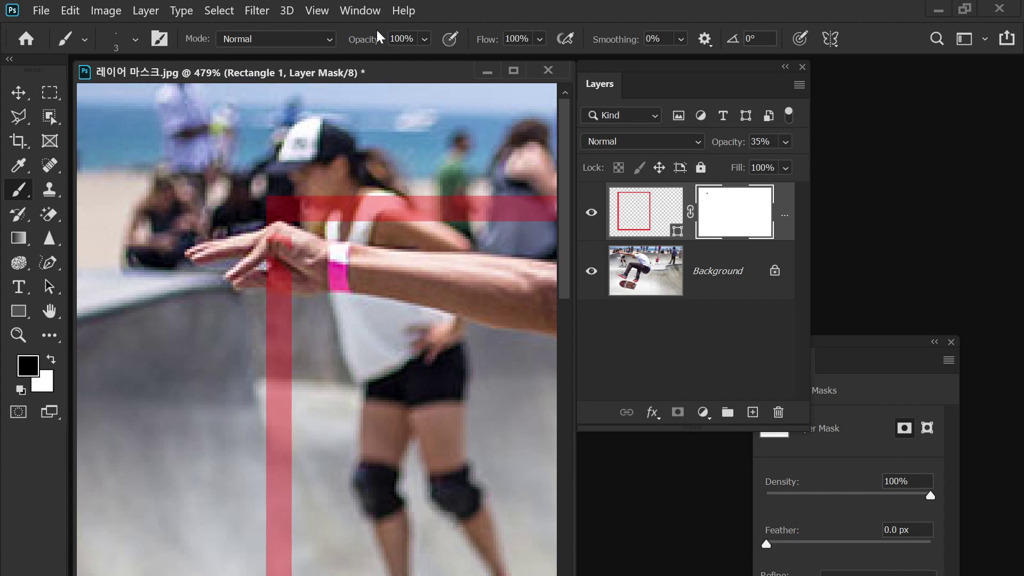
{"action": "left_click_drag", "start_coordinate": [384, 47], "coordinate": [422, 40]}
{"action": "key", "text": "Return"}
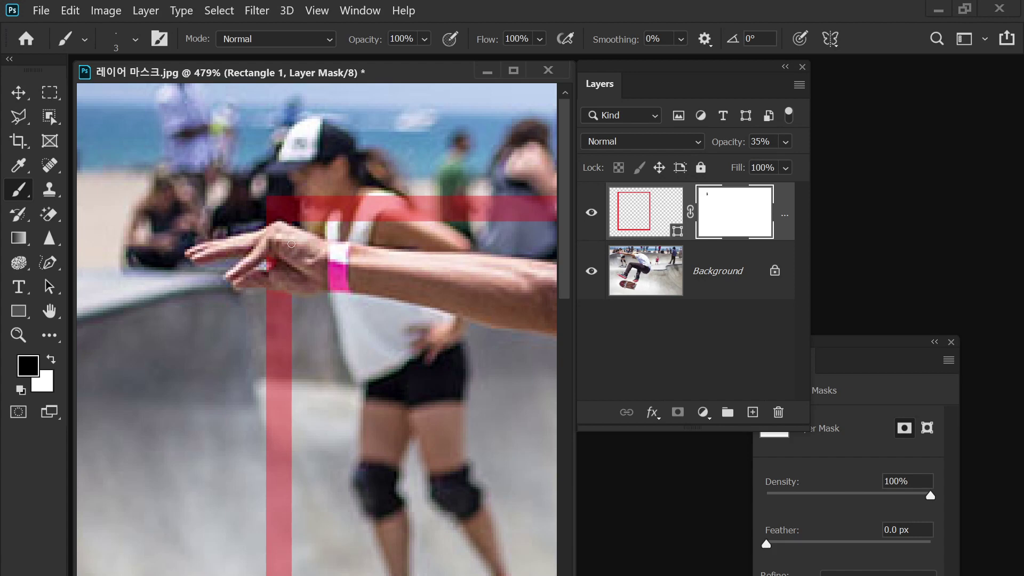
{"action": "left_click_drag", "start_coordinate": [416, 265], "coordinate": [194, 265]}
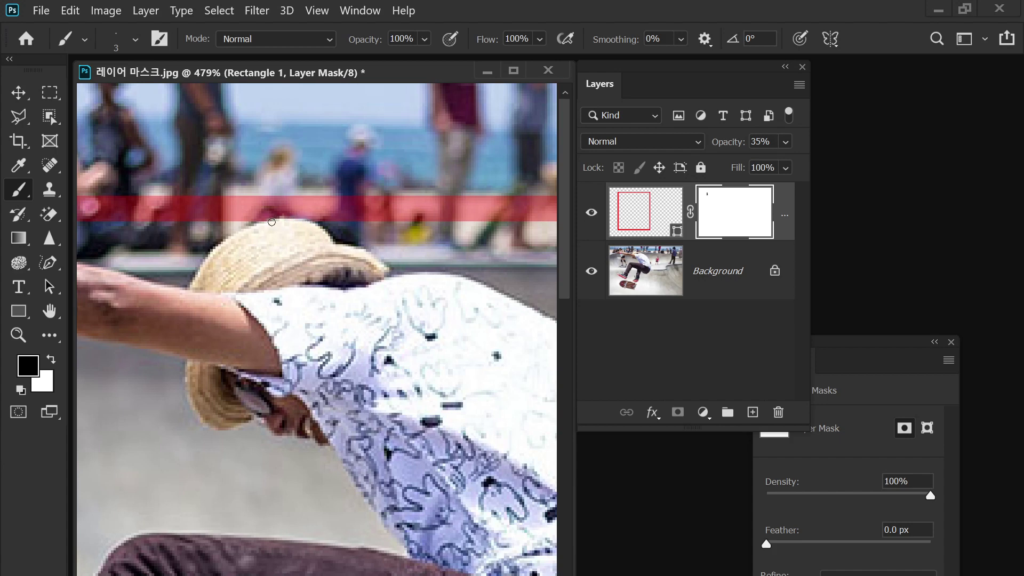
{"action": "mouse_move", "coordinate": [263, 236]}
{"action": "left_mouse_down"}
{"action": "mouse_move", "coordinate": [421, 245]}
{"action": "mouse_move", "coordinate": [359, 254]}
{"action": "left_mouse_up"}
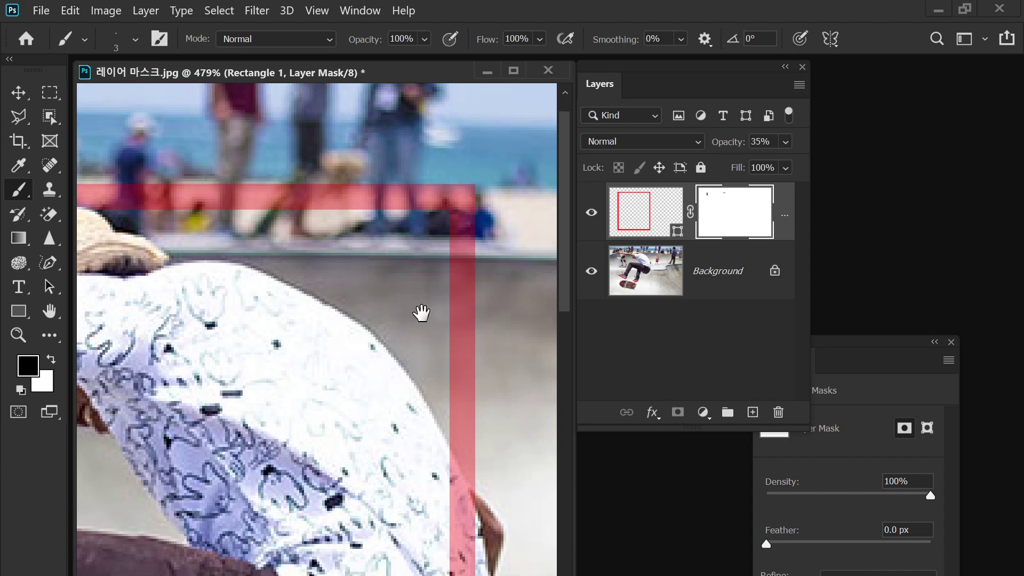
Mask the frame along the upper back edge of the patterned shirt with the 3 px brush, switching to white to restore overpainted spots.
{"action": "left_click_drag", "start_coordinate": [421, 313], "coordinate": [397, 222]}
{"action": "left_click_drag", "start_coordinate": [414, 347], "coordinate": [409, 254]}
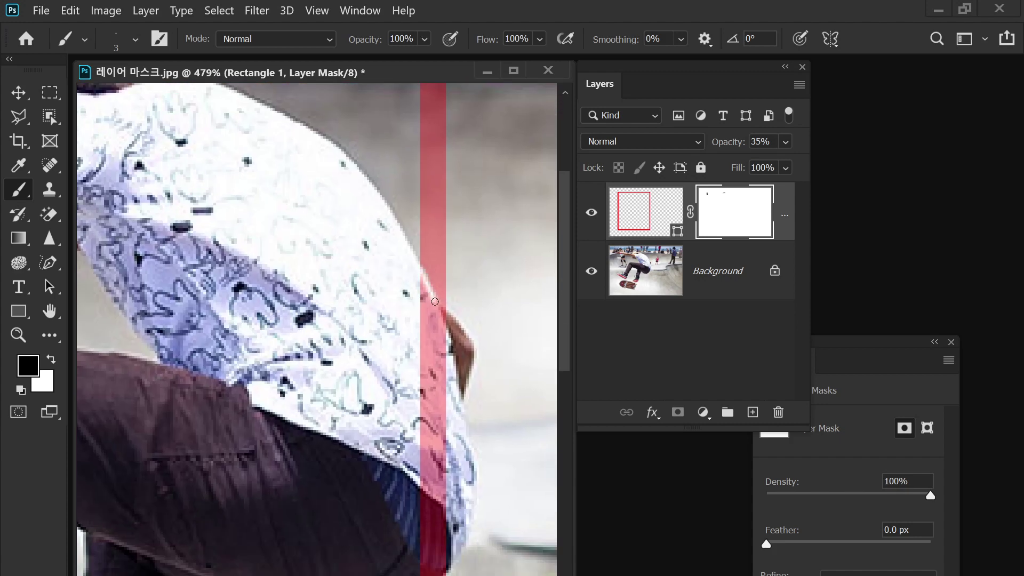
{"action": "mouse_move", "coordinate": [435, 302]}
{"action": "left_mouse_down"}
{"action": "mouse_move", "coordinate": [444, 322]}
{"action": "mouse_move", "coordinate": [421, 274]}
{"action": "mouse_move", "coordinate": [420, 335]}
{"action": "left_mouse_up"}
{"action": "key", "text": "x"}
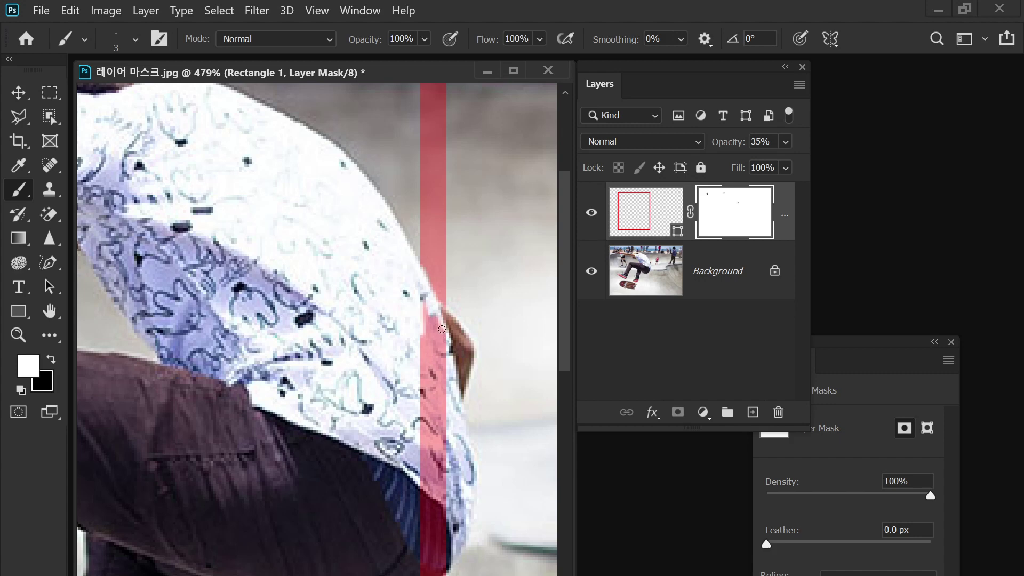
{"action": "mouse_move", "coordinate": [442, 326]}
{"action": "left_mouse_down"}
{"action": "mouse_move", "coordinate": [427, 276]}
{"action": "mouse_move", "coordinate": [436, 337]}
{"action": "mouse_move", "coordinate": [446, 323]}
{"action": "mouse_move", "coordinate": [426, 312]}
{"action": "mouse_move", "coordinate": [418, 288]}
{"action": "mouse_move", "coordinate": [436, 314]}
{"action": "mouse_move", "coordinate": [418, 278]}
{"action": "mouse_move", "coordinate": [427, 273]}
{"action": "mouse_move", "coordinate": [442, 323]}
{"action": "mouse_move", "coordinate": [441, 309]}
{"action": "mouse_move", "coordinate": [451, 321]}
{"action": "mouse_move", "coordinate": [433, 290]}
{"action": "left_mouse_up"}
{"action": "key", "text": "x"}
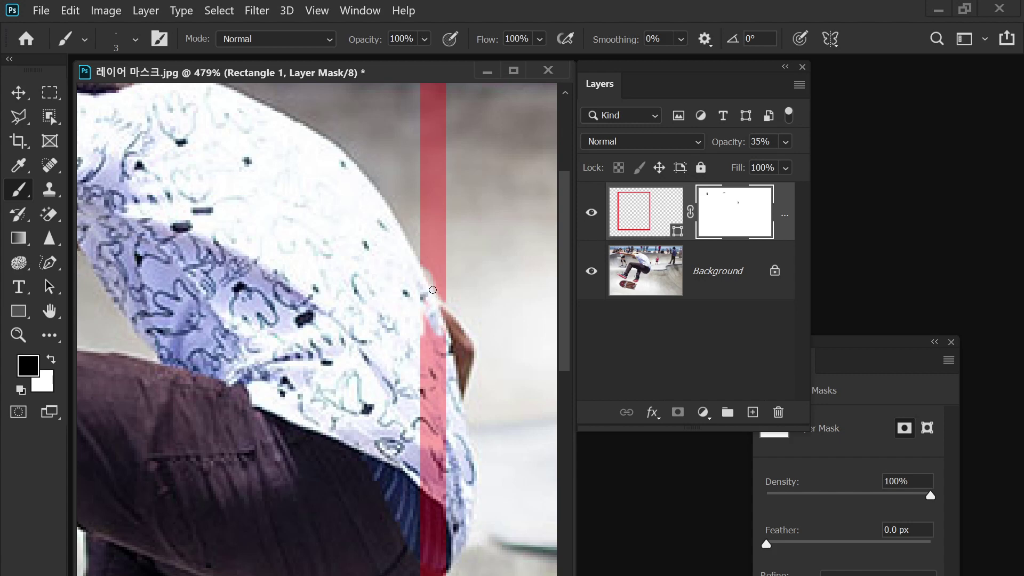
{"action": "key", "text": "x"}
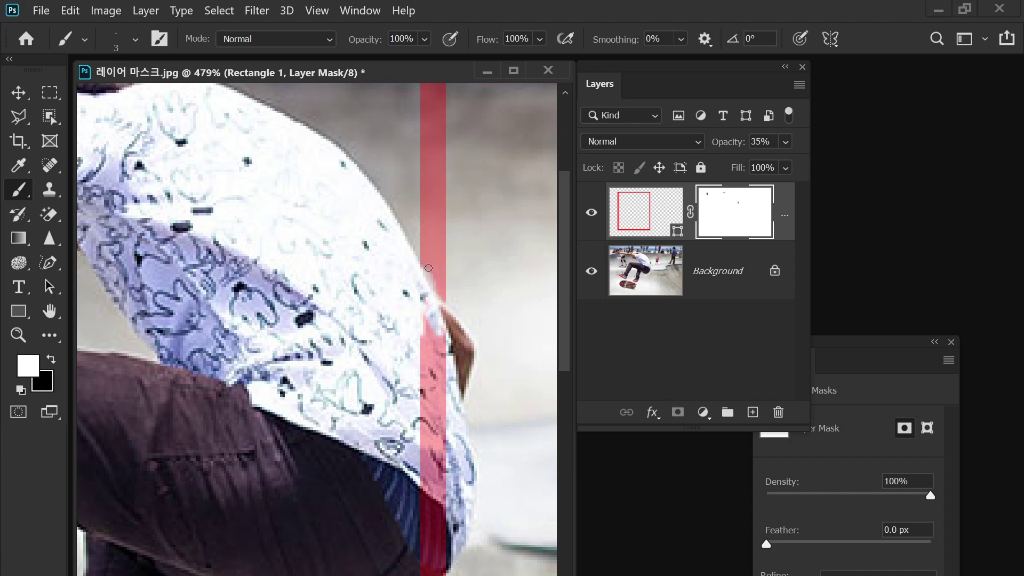
{"action": "left_click_drag", "start_coordinate": [429, 267], "coordinate": [441, 331]}
{"action": "key", "text": "x"}
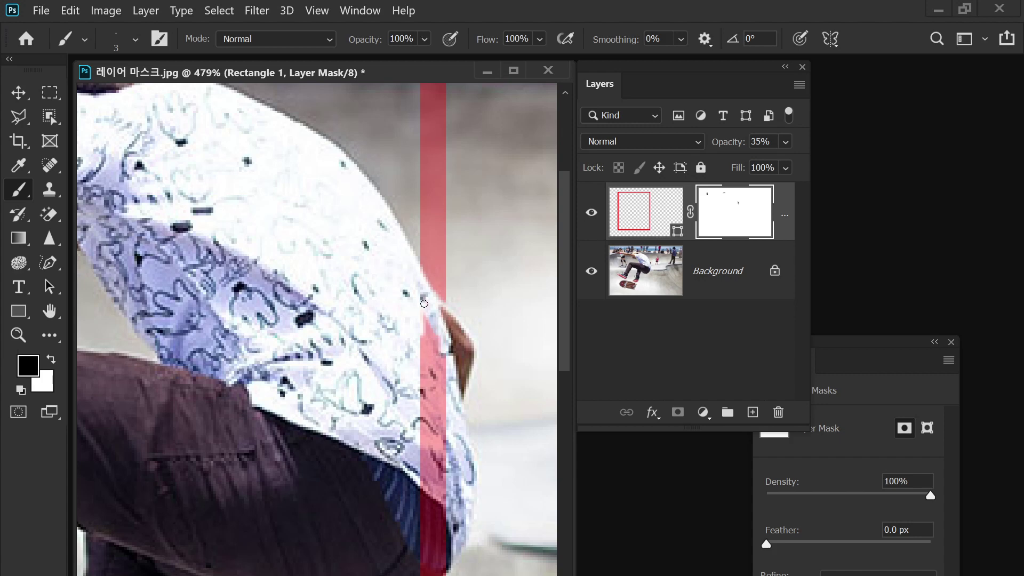
Mask the frame over the rest of the shirt and the seat of the trousers, enlarging the brush to 9 px.
{"action": "mouse_move", "coordinate": [422, 307]}
{"action": "left_mouse_down"}
{"action": "mouse_move", "coordinate": [428, 342]}
{"action": "mouse_move", "coordinate": [427, 300]}
{"action": "mouse_move", "coordinate": [435, 321]}
{"action": "mouse_move", "coordinate": [429, 307]}
{"action": "mouse_move", "coordinate": [429, 350]}
{"action": "mouse_move", "coordinate": [421, 310]}
{"action": "mouse_move", "coordinate": [421, 369]}
{"action": "mouse_move", "coordinate": [427, 341]}
{"action": "mouse_move", "coordinate": [440, 351]}
{"action": "mouse_move", "coordinate": [434, 470]}
{"action": "mouse_move", "coordinate": [414, 359]}
{"action": "mouse_move", "coordinate": [424, 555]}
{"action": "mouse_move", "coordinate": [434, 468]}
{"action": "mouse_move", "coordinate": [440, 534]}
{"action": "left_mouse_up"}
{"action": "key", "text": "bracketright"}
{"action": "key", "text": "bracketright"}
{"action": "key", "text": "bracketright"}
{"action": "key", "text": "bracketright"}
{"action": "key", "text": "bracketright"}
{"action": "key", "text": "bracketright"}
{"action": "left_click_drag", "start_coordinate": [393, 489], "coordinate": [394, 350]}
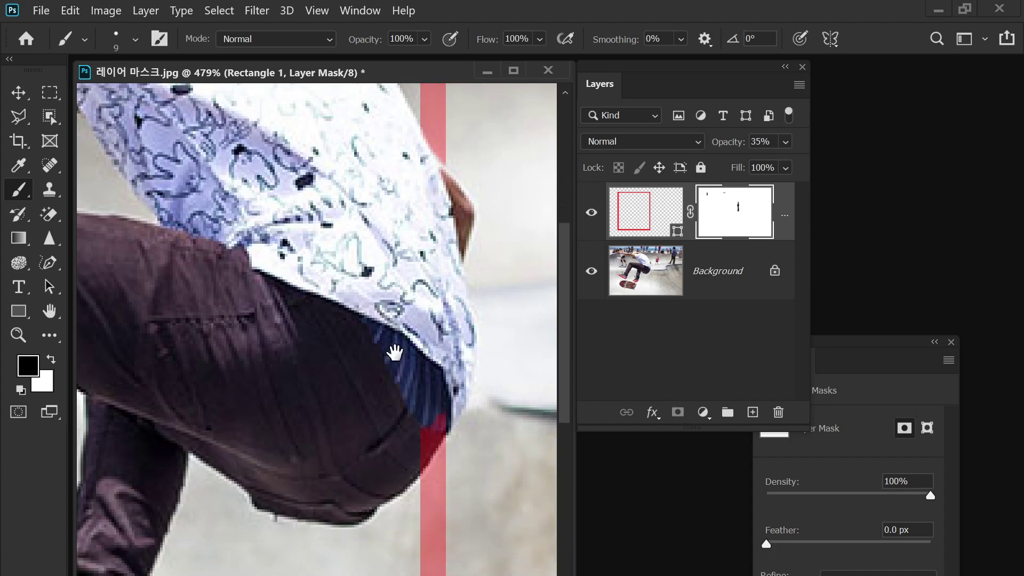
{"action": "mouse_move", "coordinate": [430, 436]}
{"action": "left_mouse_down"}
{"action": "mouse_move", "coordinate": [399, 474]}
{"action": "mouse_move", "coordinate": [382, 478]}
{"action": "mouse_move", "coordinate": [450, 424]}
{"action": "mouse_move", "coordinate": [414, 464]}
{"action": "left_mouse_up"}
Hide the frame's lower edge where it crosses the skateboard and wheels, reducing the brush from 9 px to 3 px.
{"action": "mouse_move", "coordinate": [302, 472]}
{"action": "left_mouse_down"}
{"action": "mouse_move", "coordinate": [311, 436]}
{"action": "mouse_move", "coordinate": [242, 411]}
{"action": "mouse_move", "coordinate": [276, 444]}
{"action": "mouse_move", "coordinate": [259, 461]}
{"action": "mouse_move", "coordinate": [280, 426]}
{"action": "mouse_move", "coordinate": [251, 448]}
{"action": "mouse_move", "coordinate": [364, 434]}
{"action": "left_mouse_up"}
{"action": "mouse_move", "coordinate": [293, 436]}
{"action": "left_mouse_down"}
{"action": "mouse_move", "coordinate": [366, 421]}
{"action": "mouse_move", "coordinate": [245, 432]}
{"action": "mouse_move", "coordinate": [284, 449]}
{"action": "mouse_move", "coordinate": [128, 414]}
{"action": "mouse_move", "coordinate": [190, 428]}
{"action": "left_mouse_up"}
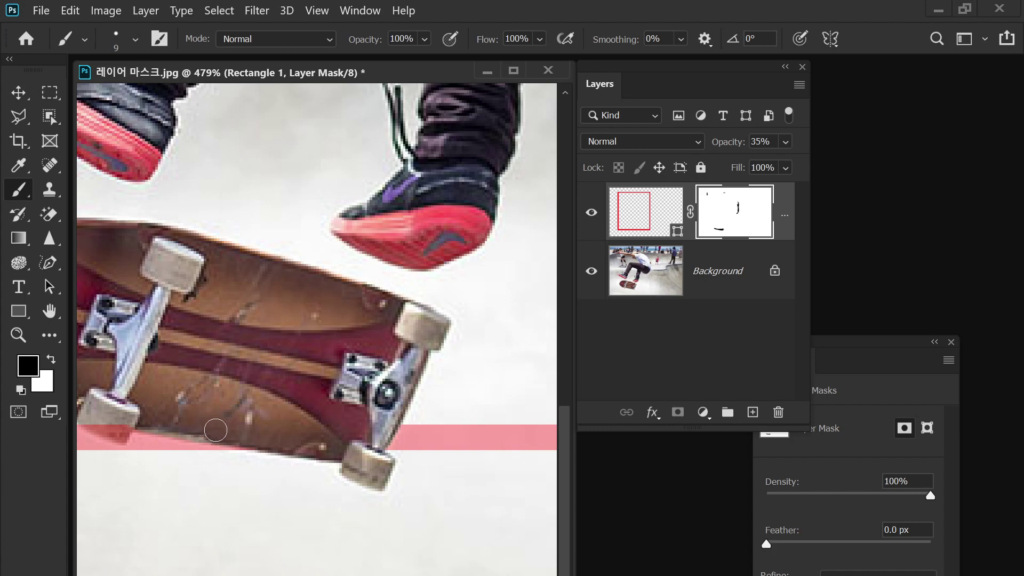
{"action": "left_click_drag", "start_coordinate": [235, 418], "coordinate": [388, 390]}
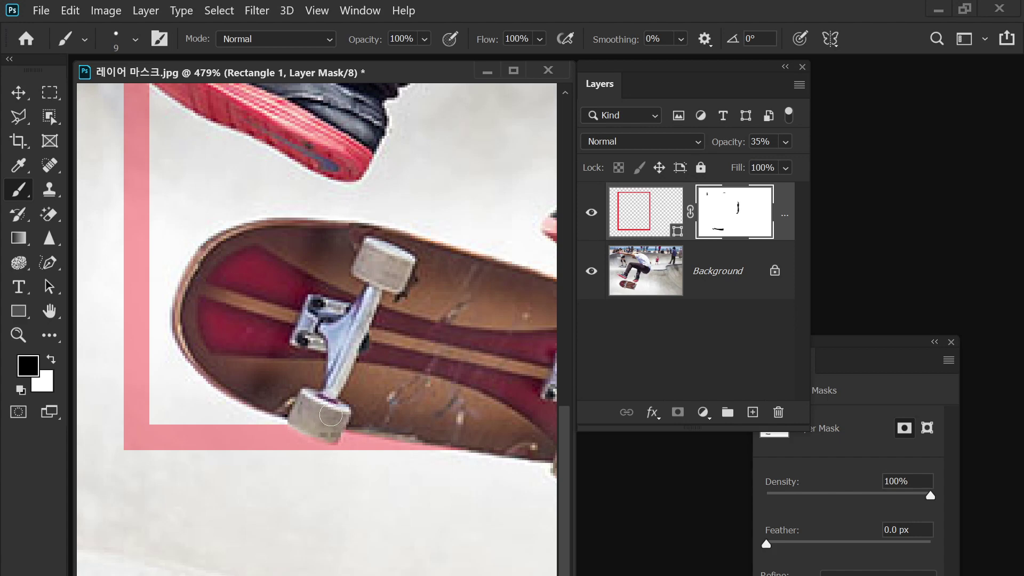
{"action": "key", "text": "x"}
{"action": "key", "text": "x"}
{"action": "key", "text": "bracketleft"}
{"action": "key", "text": "bracketleft"}
{"action": "key", "text": "bracketleft"}
{"action": "key", "text": "bracketleft"}
{"action": "key", "text": "bracketleft"}
Enlarge the brush to 8 px and mask the frame's left side over the toe of the skateboarder's front shoe.
{"action": "scroll", "coordinate": [240, 480], "scroll_direction": "up", "scroll_amount": 10}
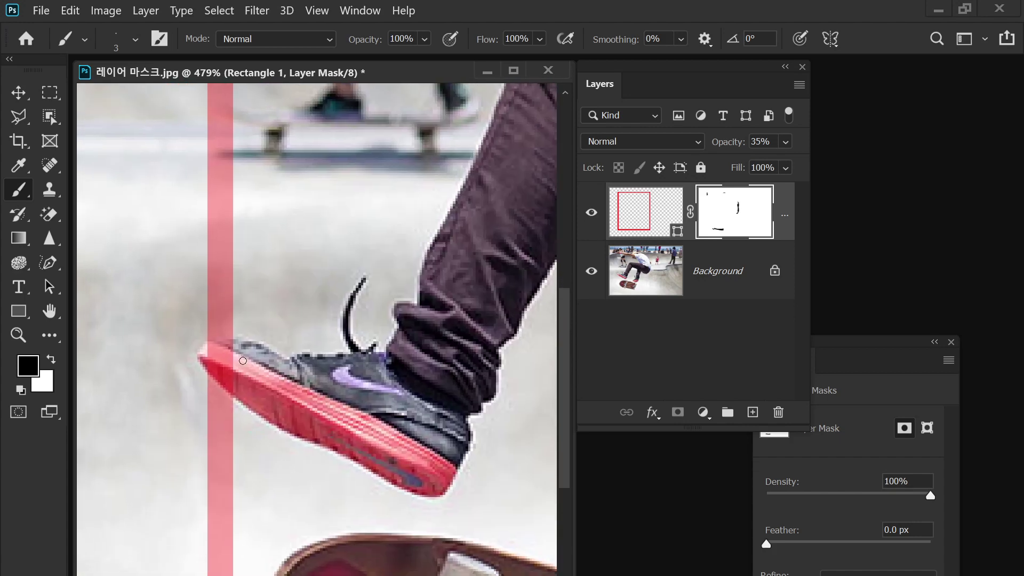
{"action": "key", "text": "bracketright"}
{"action": "key", "text": "bracketright"}
{"action": "key", "text": "bracketright"}
{"action": "key", "text": "bracketright"}
{"action": "key", "text": "bracketright"}
{"action": "mouse_move", "coordinate": [234, 347]}
{"action": "left_mouse_down"}
{"action": "mouse_move", "coordinate": [216, 341]}
{"action": "mouse_move", "coordinate": [209, 365]}
{"action": "mouse_move", "coordinate": [237, 380]}
{"action": "mouse_move", "coordinate": [230, 361]}
{"action": "mouse_move", "coordinate": [220, 368]}
{"action": "mouse_move", "coordinate": [250, 391]}
{"action": "left_mouse_up"}
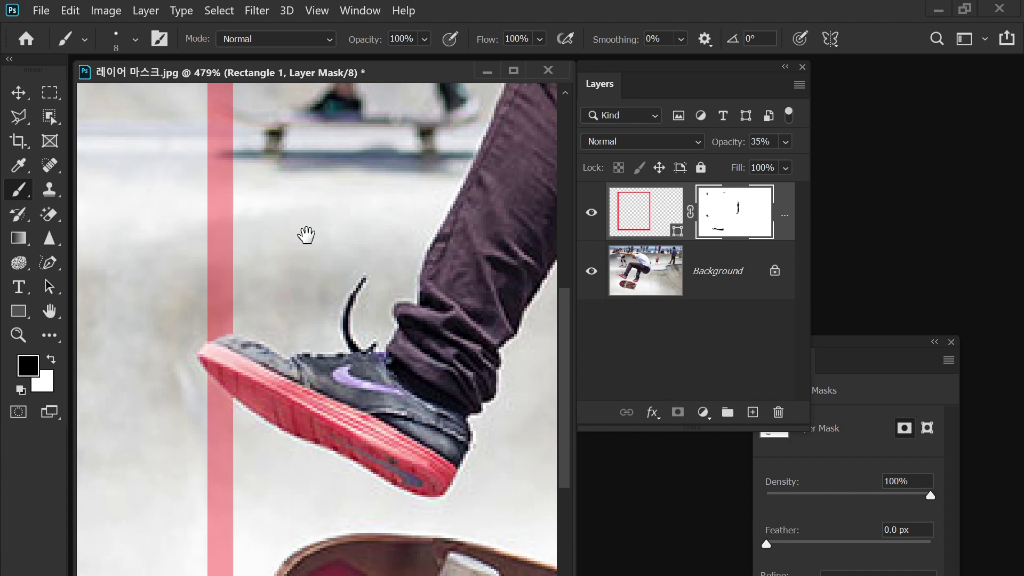
Return the image to 100% view and restore the Rectangle 1 layer's opacity to 100%.
{"action": "left_click_drag", "start_coordinate": [305, 234], "coordinate": [293, 347]}
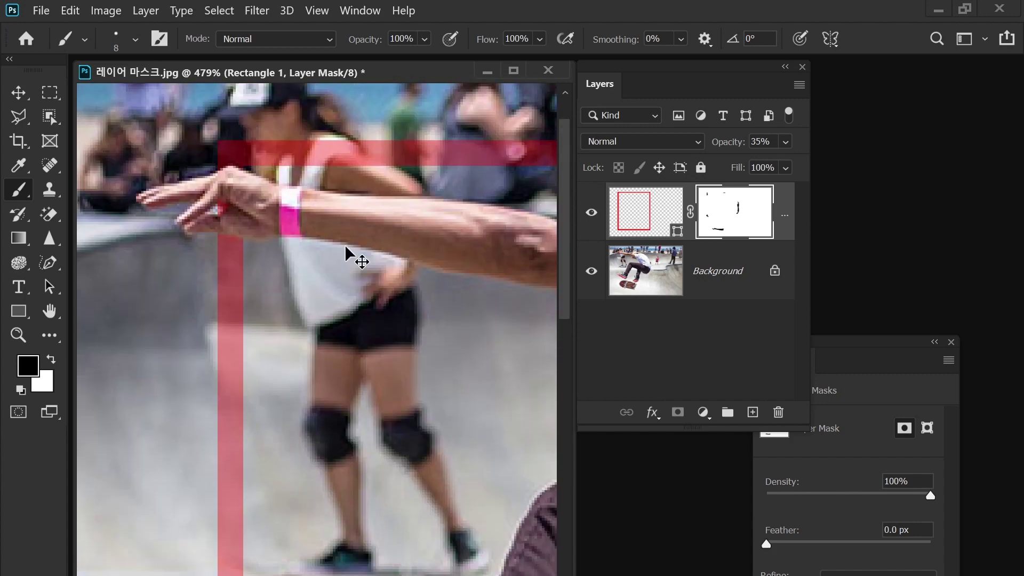
{"action": "key", "text": "ctrl+1"}
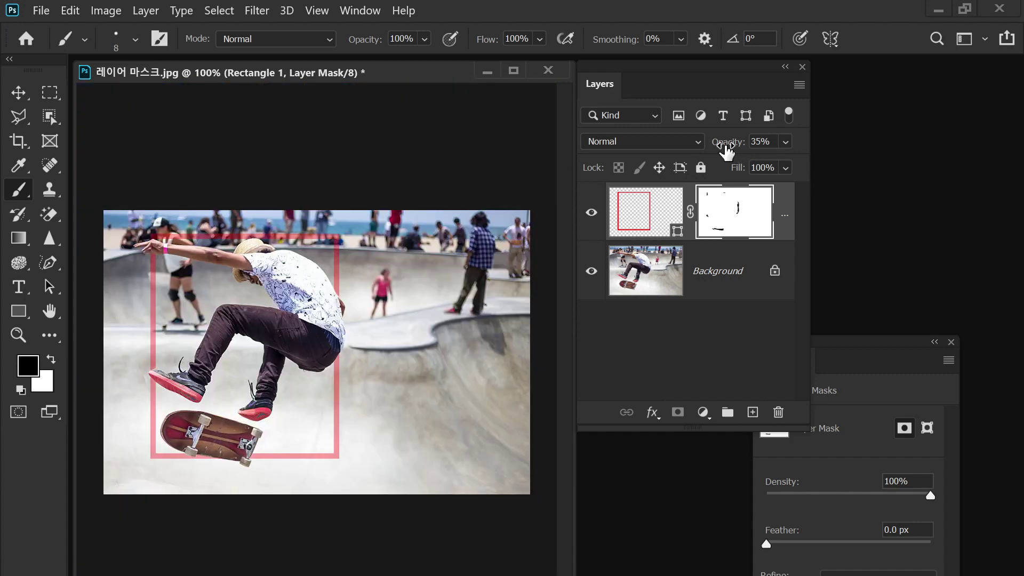
{"action": "left_click_drag", "start_coordinate": [727, 151], "coordinate": [823, 142]}
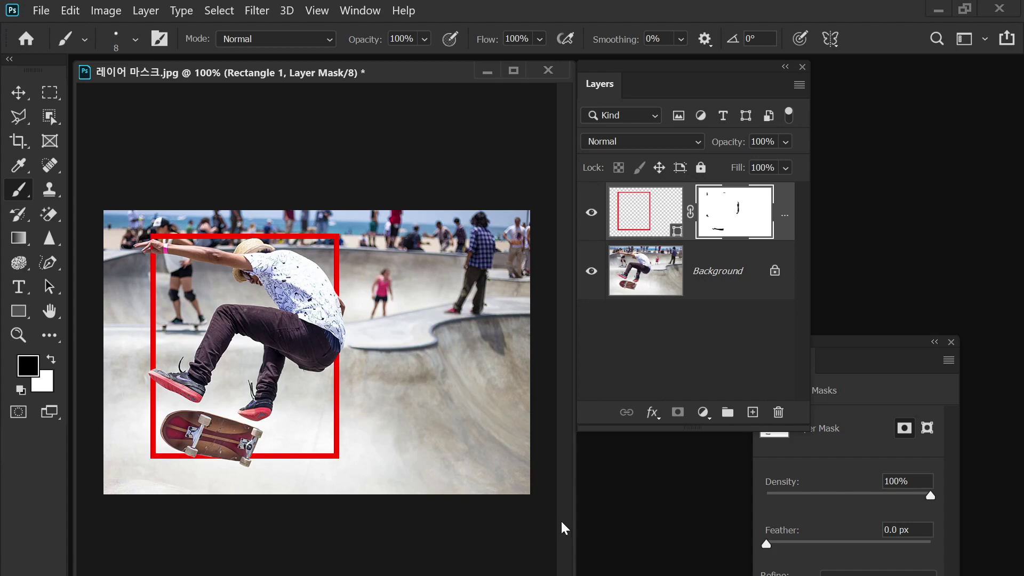
Close the skateboarder image without saving, open 오렌지.jpg from the Chapter 03 folder, and enlarge its document window.
{"action": "left_click", "coordinate": [549, 69]}
{"action": "left_click", "coordinate": [539, 264]}
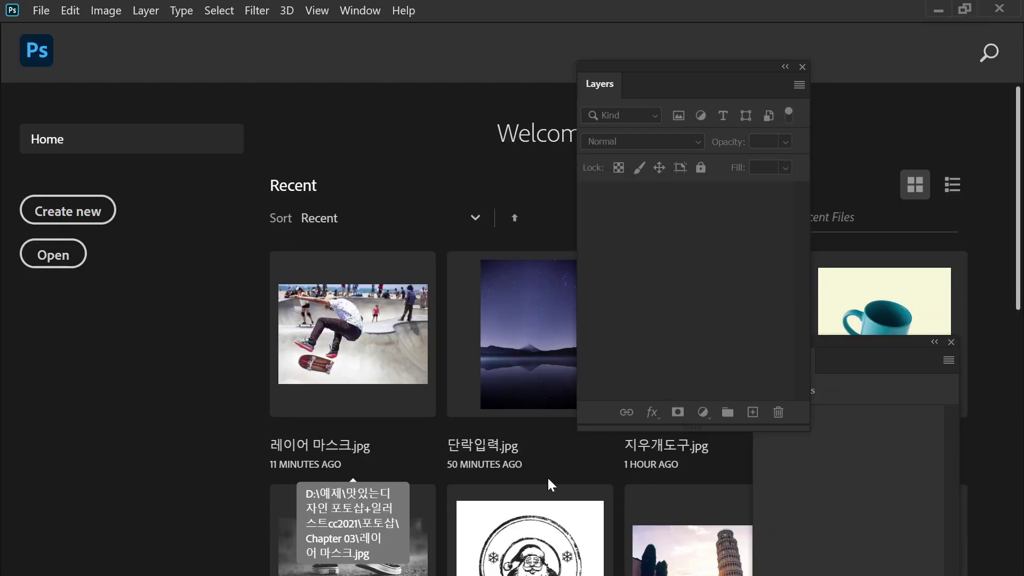
{"action": "mouse_move", "coordinate": [371, 575]}
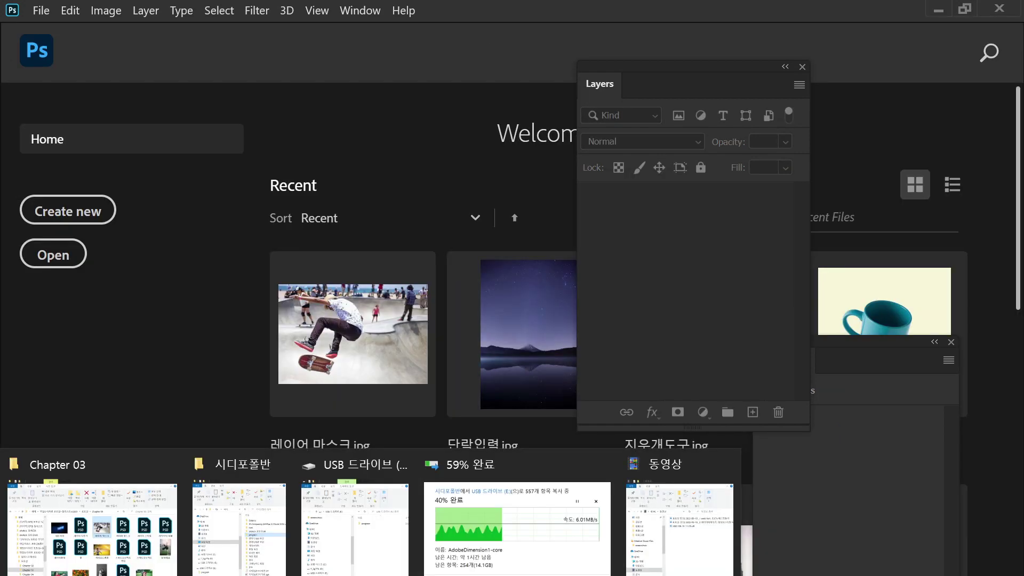
{"action": "left_click", "coordinate": [92, 523]}
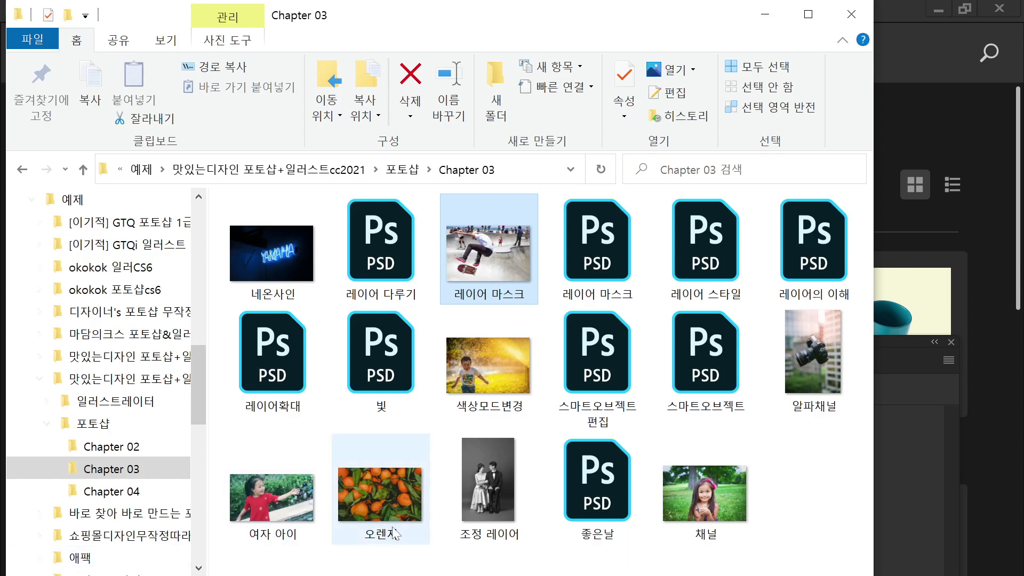
{"action": "left_click", "coordinate": [381, 491]}
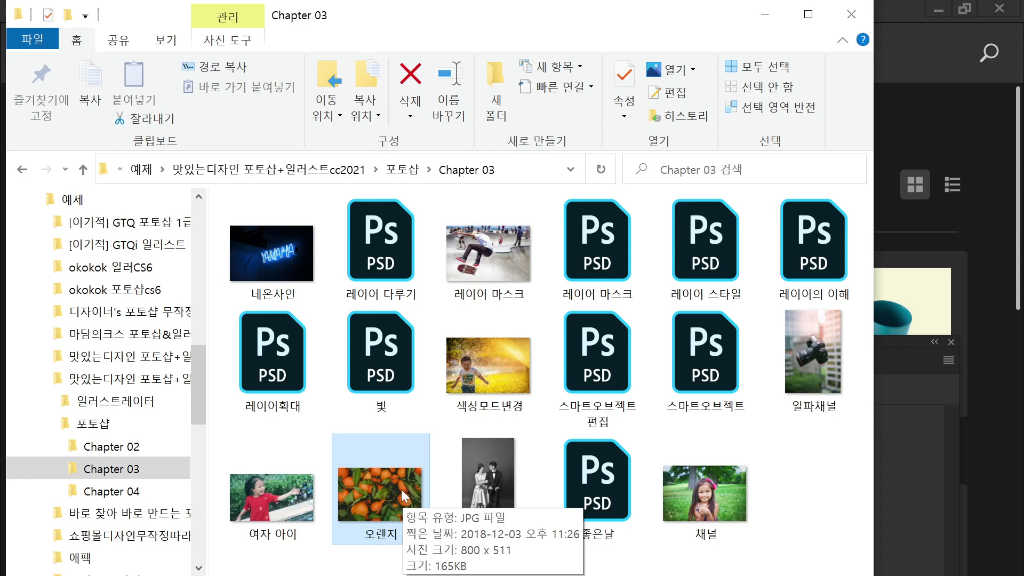
{"action": "left_click_drag", "start_coordinate": [402, 489], "coordinate": [1010, 411]}
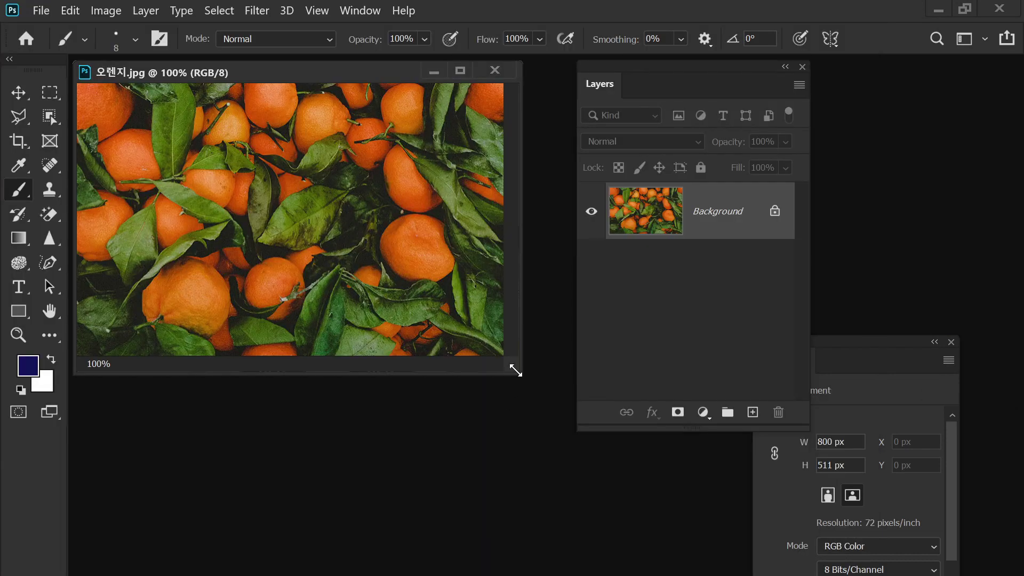
{"action": "left_click_drag", "start_coordinate": [515, 370], "coordinate": [585, 519]}
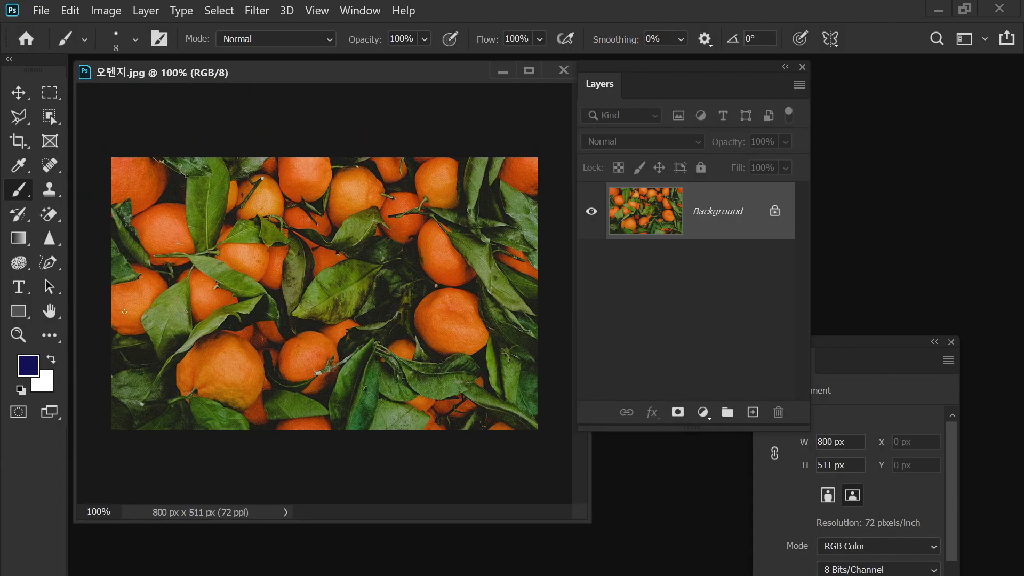
Add the text 오렌지 over the orange photo in the 210 토스트 font at 72 pt.
{"action": "left_click", "coordinate": [18, 287]}
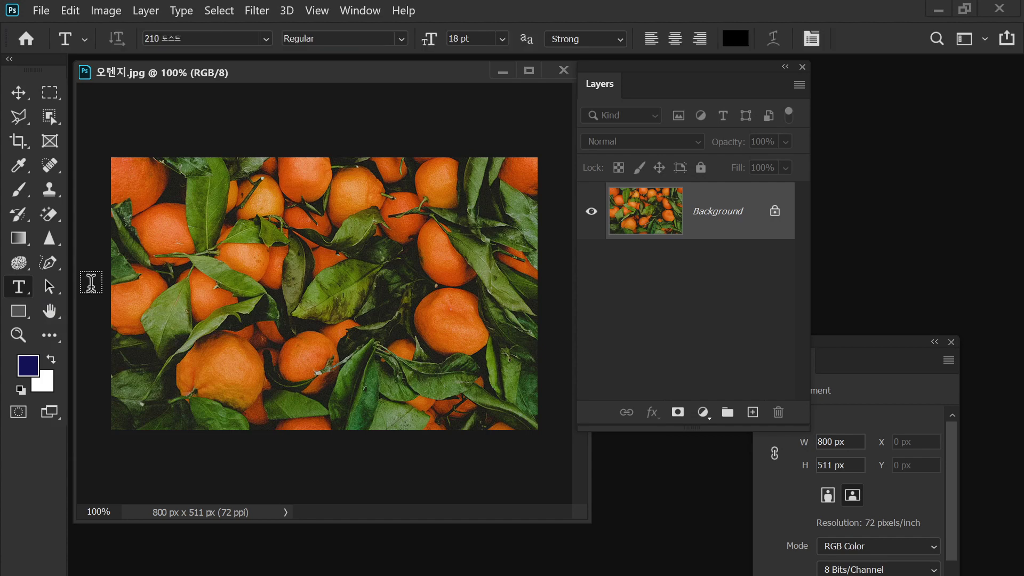
{"action": "left_click", "coordinate": [213, 302]}
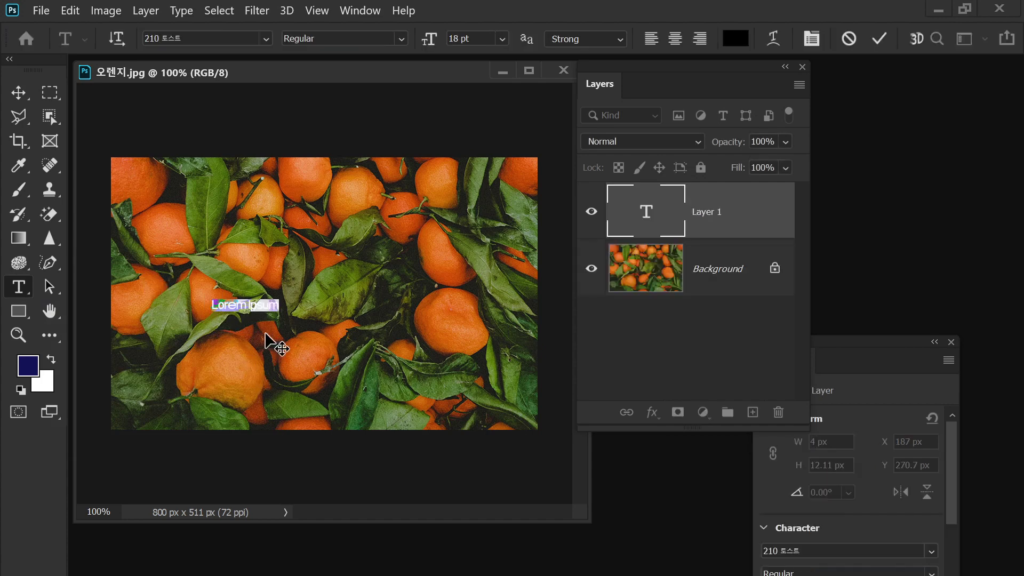
{"action": "left_click", "coordinate": [502, 38]}
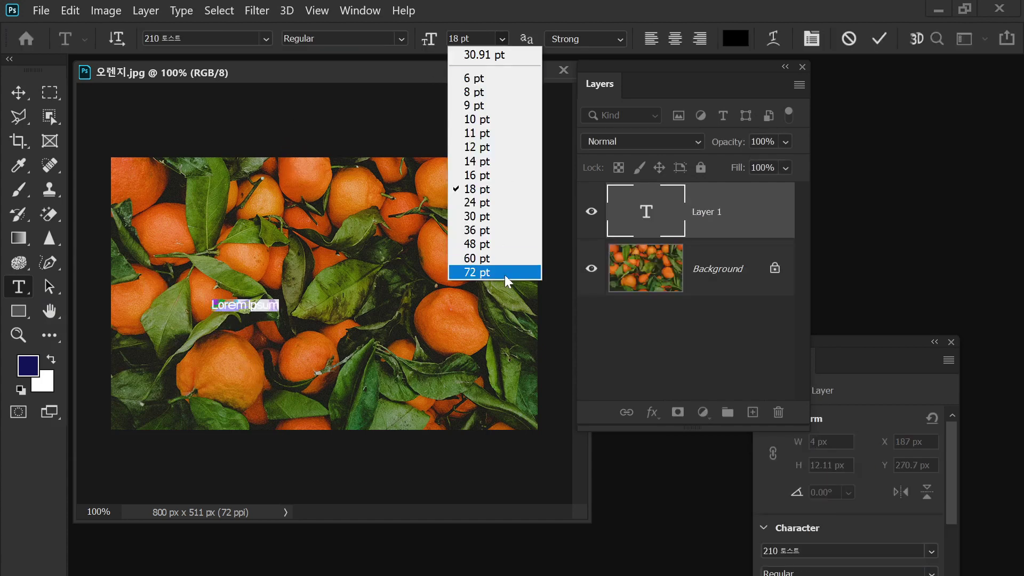
{"action": "left_click", "coordinate": [505, 273]}
{"action": "type", "text": "dh"}
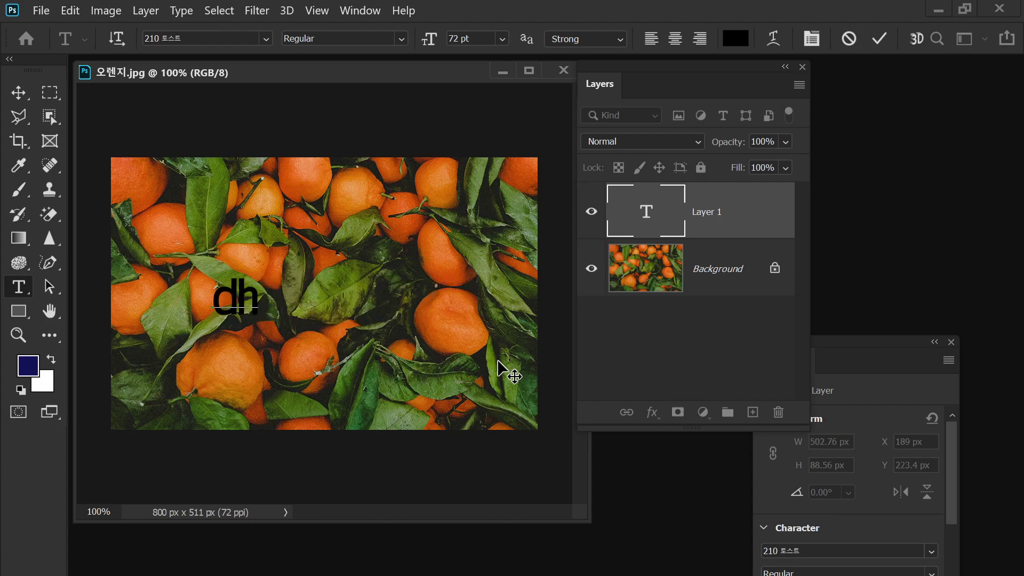
{"action": "key", "text": "BackSpace"}
{"action": "key", "text": "BackSpace"}
{"action": "type", "text": "렌지"}
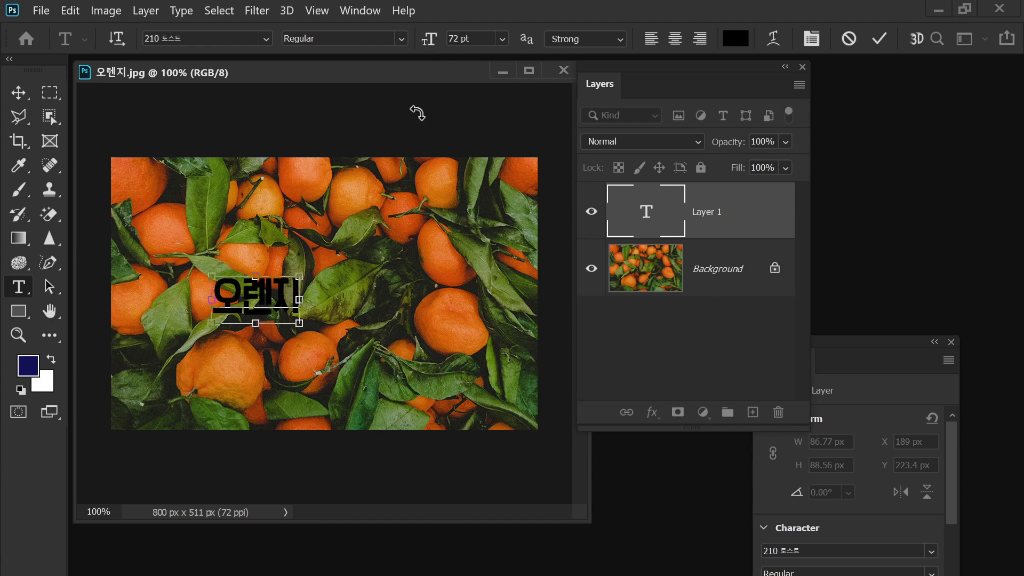
Increase the font size of the whole 오렌지 text to 123 pt.
{"action": "key", "text": "ctrl+a"}
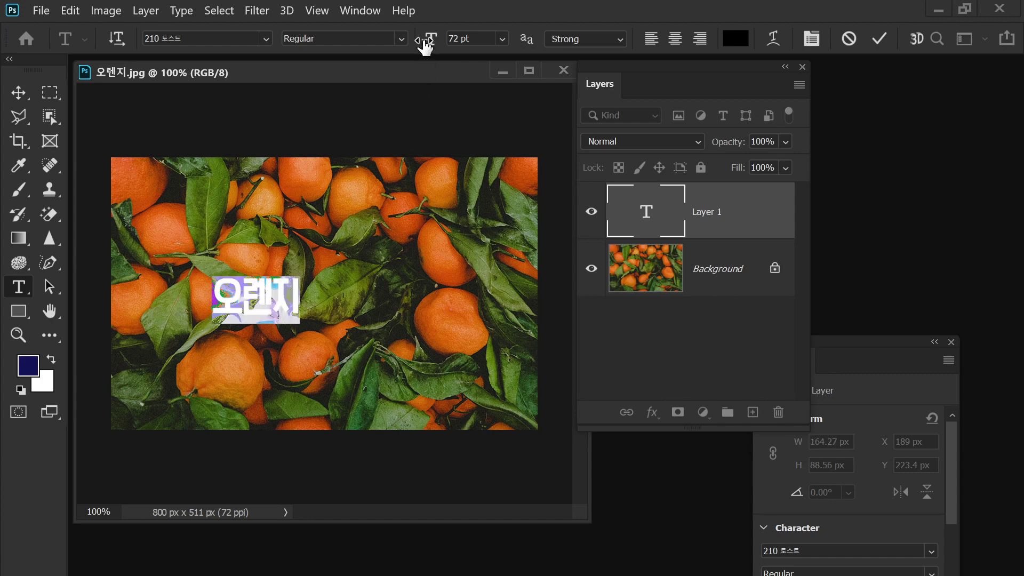
{"action": "left_click_drag", "start_coordinate": [422, 49], "coordinate": [472, 51]}
{"action": "left_click", "coordinate": [265, 291]}
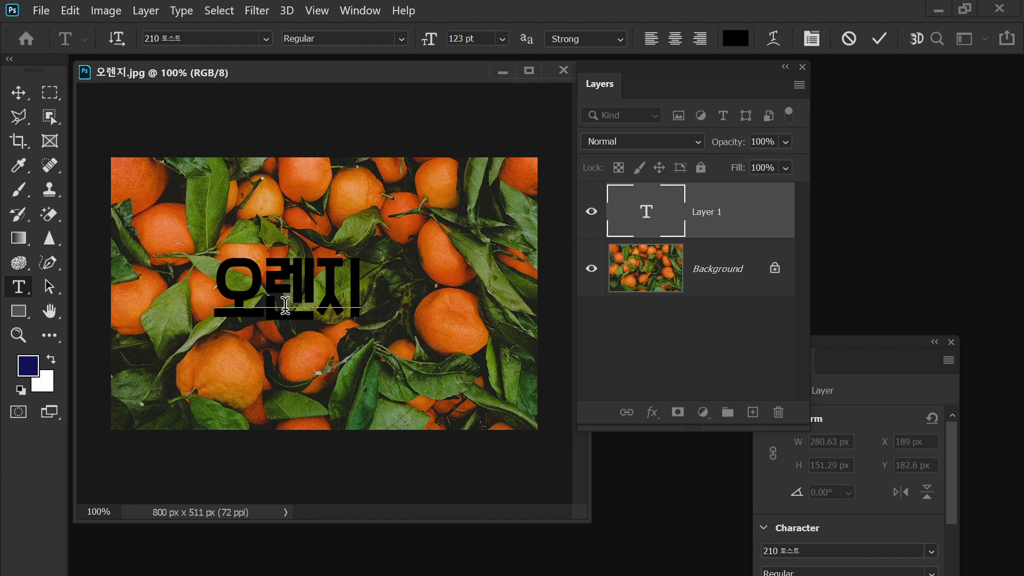
Scale the 오렌지 text from two opposite corners of its bounding box until it is about 250 pt and nearly spans the photo.
{"action": "type", "text": "!"}
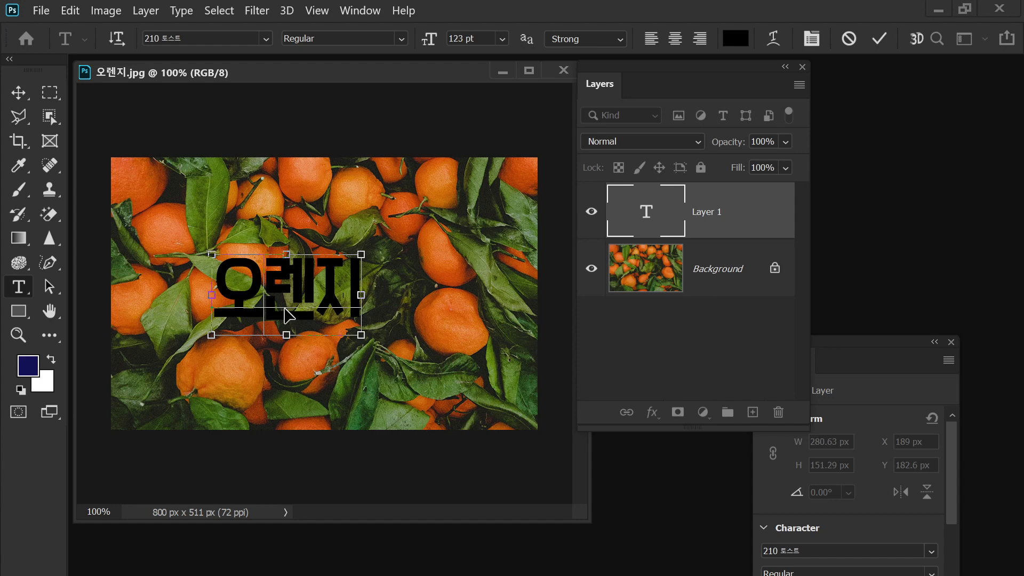
{"action": "left_click", "coordinate": [288, 314]}
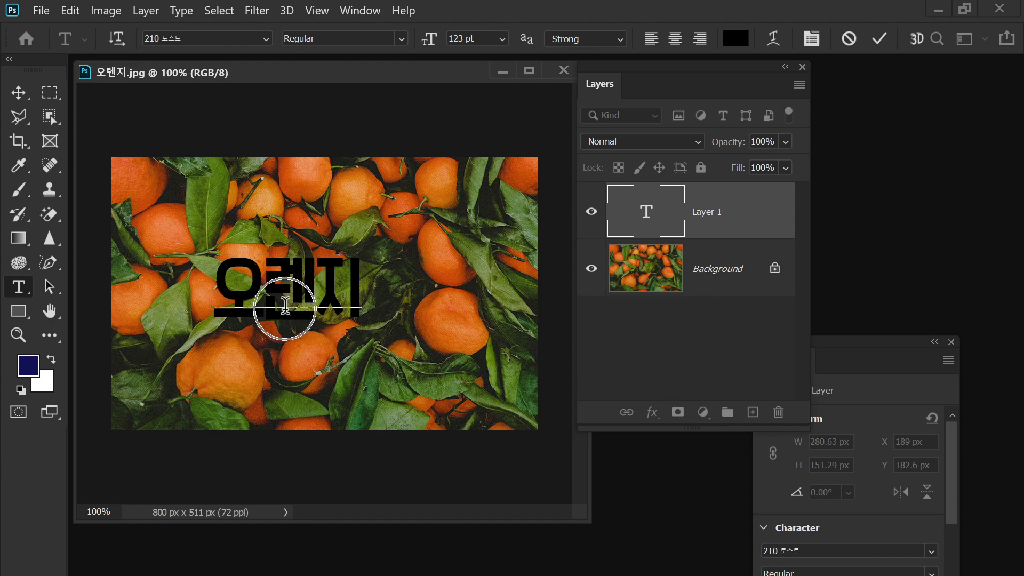
{"action": "left_click", "coordinate": [289, 371]}
{"action": "key", "text": "ctrl"}
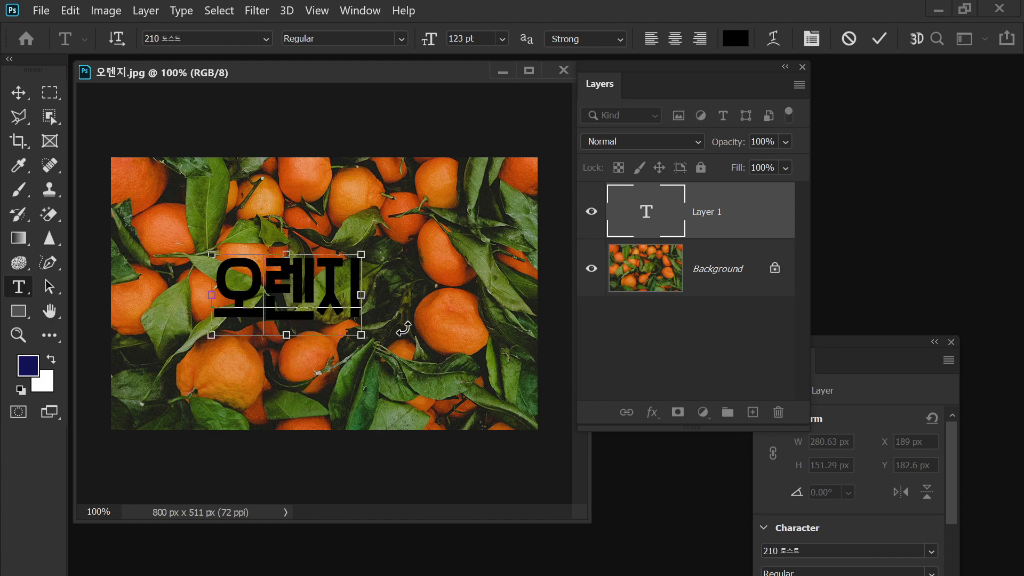
{"action": "left_click_drag", "start_coordinate": [356, 331], "coordinate": [509, 385]}
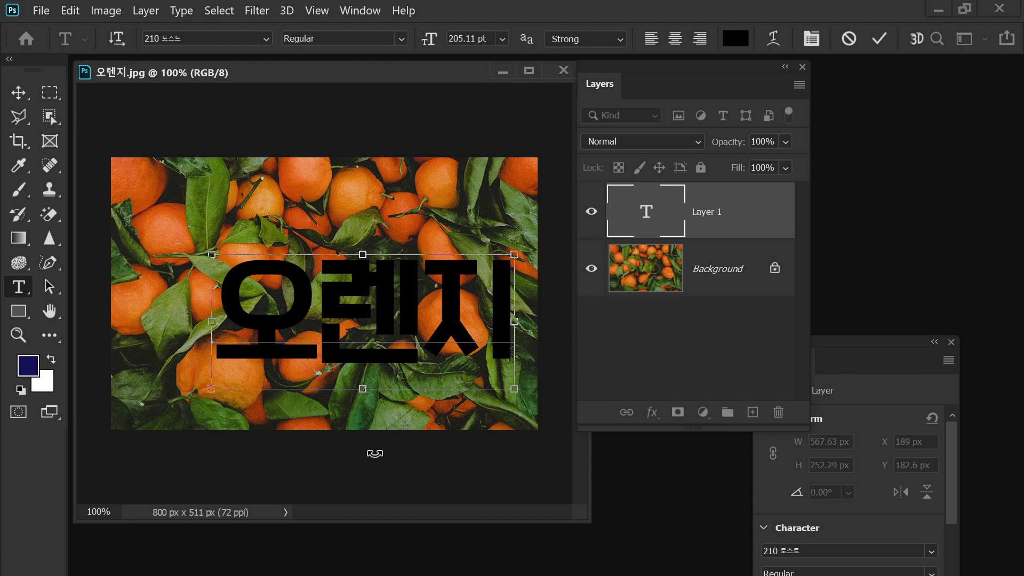
{"action": "left_click", "coordinate": [375, 453]}
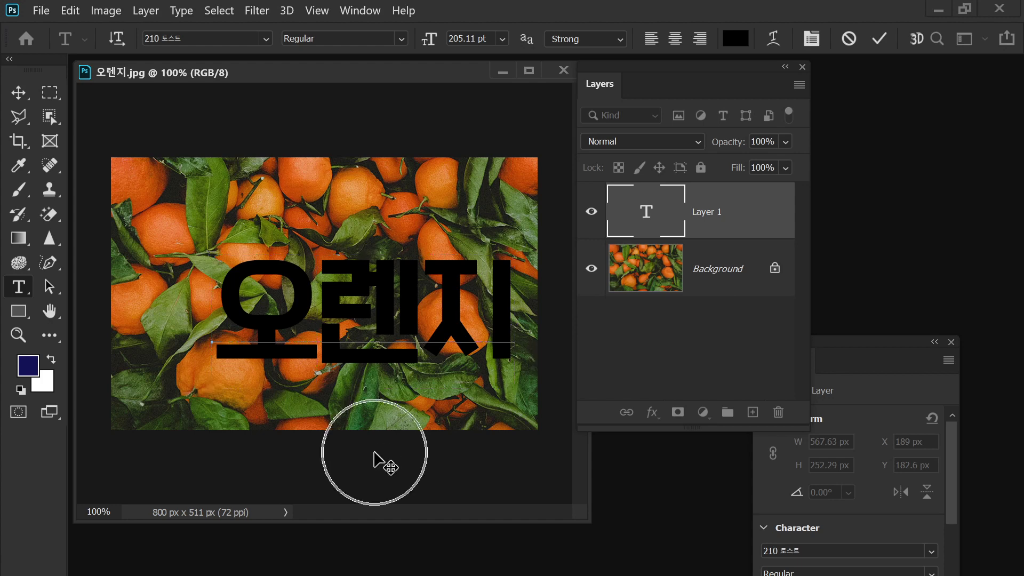
{"action": "left_click", "coordinate": [282, 325]}
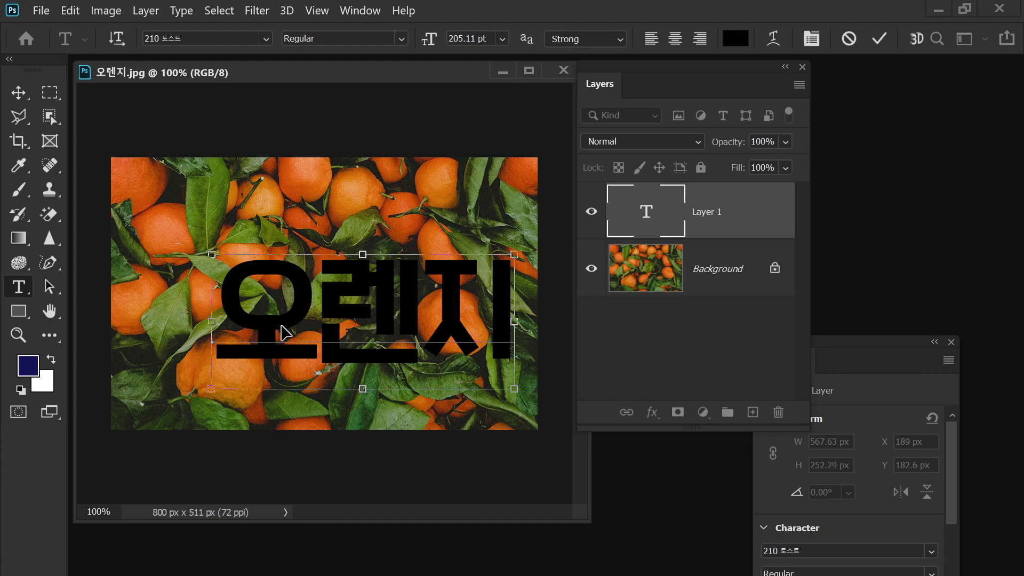
{"action": "left_click_drag", "start_coordinate": [209, 255], "coordinate": [155, 226]}
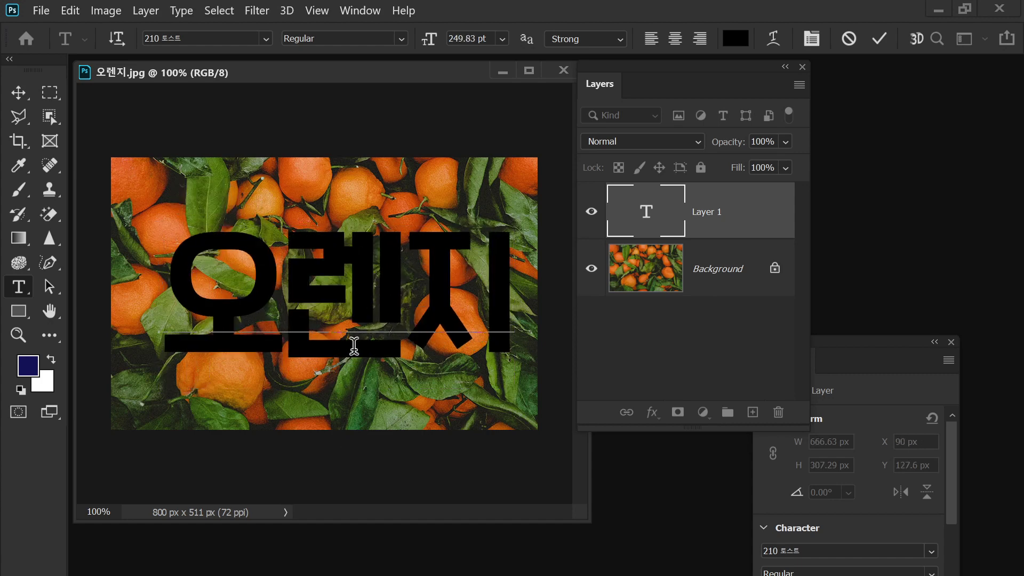
Increase the font size of the whole 오렌지 text slightly to 258.83 pt.
{"action": "key", "text": "ctrl+a"}
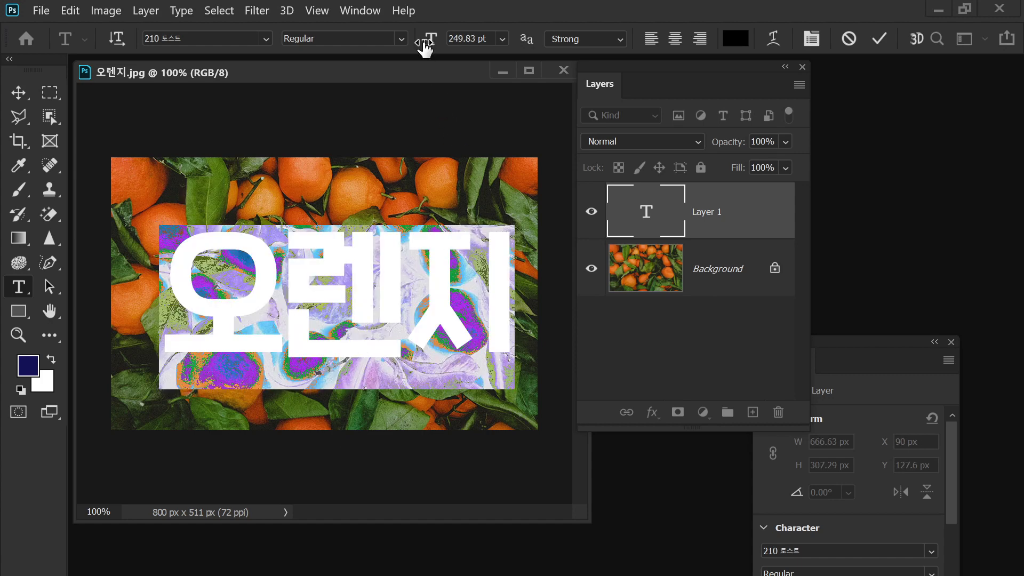
{"action": "left_click_drag", "start_coordinate": [427, 43], "coordinate": [429, 43]}
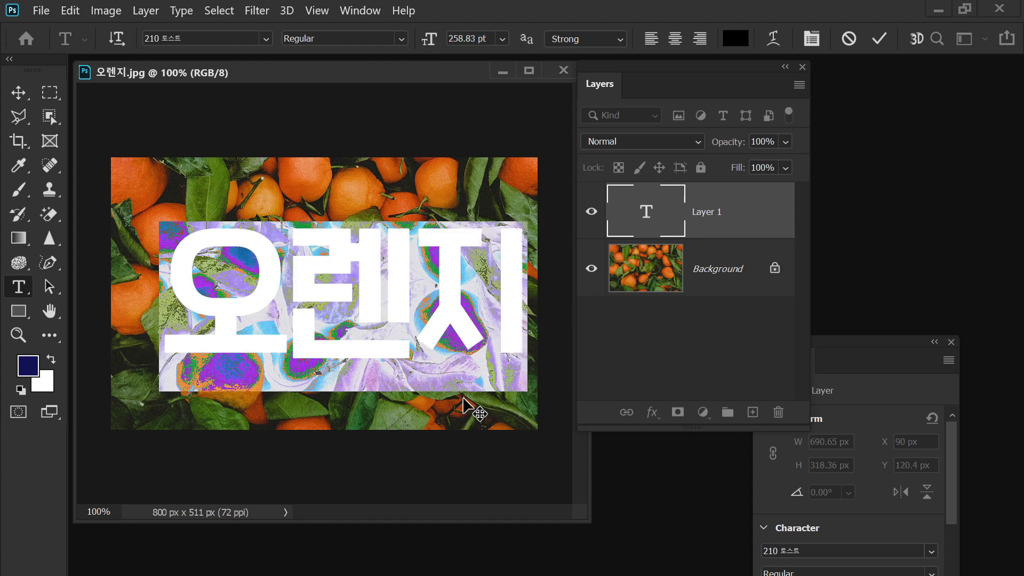
{"action": "left_click", "coordinate": [420, 301]}
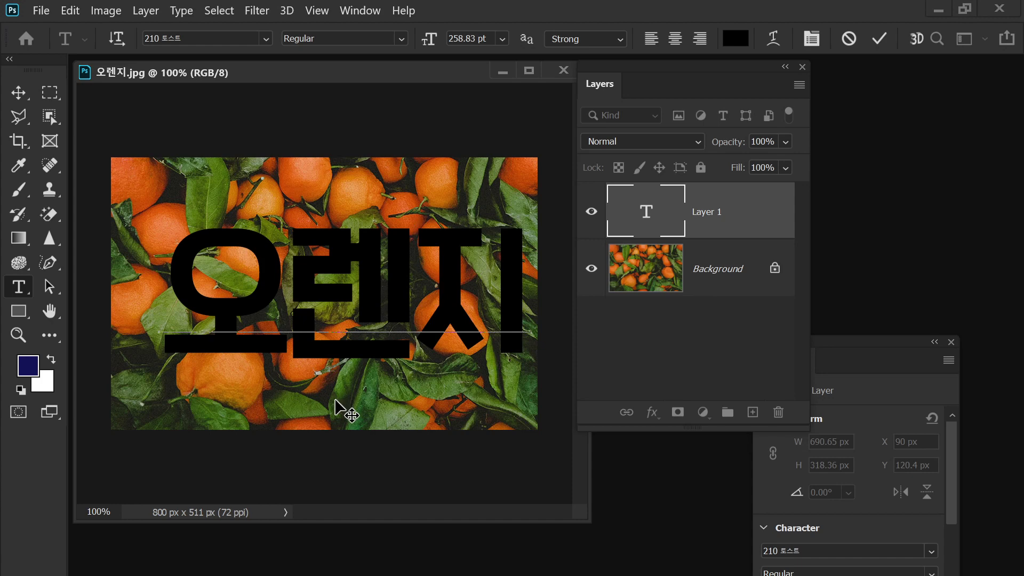
Shift the 오렌지 text to the middle of the photo and commit the text edit.
{"action": "left_click_drag", "start_coordinate": [335, 401], "coordinate": [326, 399]}
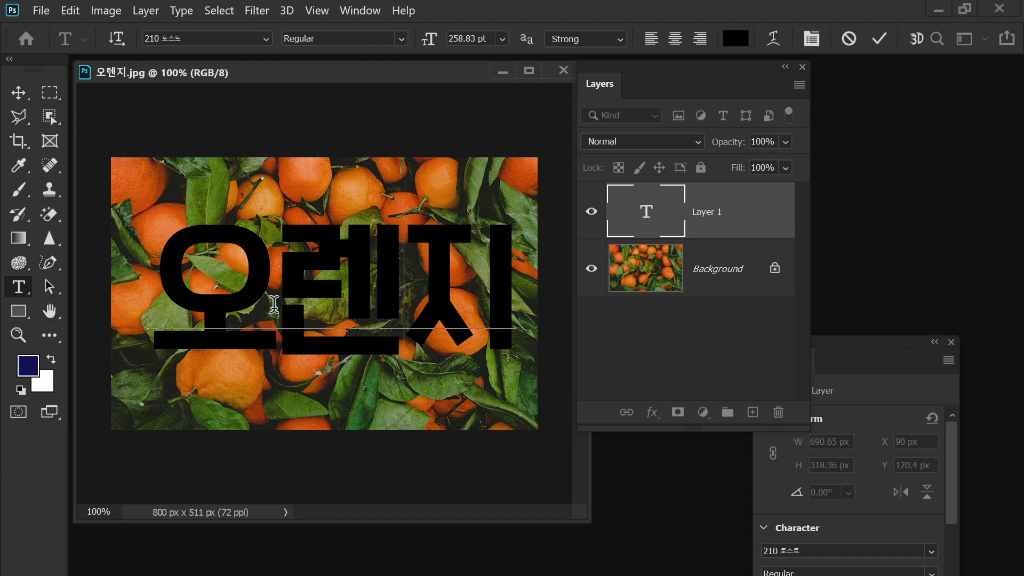
{"action": "left_click_drag", "start_coordinate": [310, 402], "coordinate": [303, 406]}
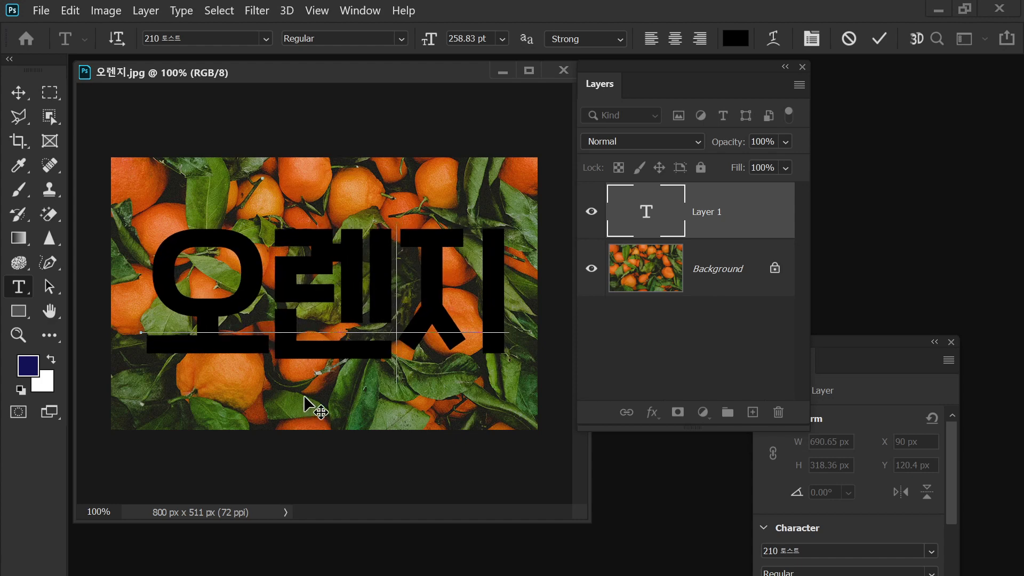
{"action": "left_click", "coordinate": [303, 395]}
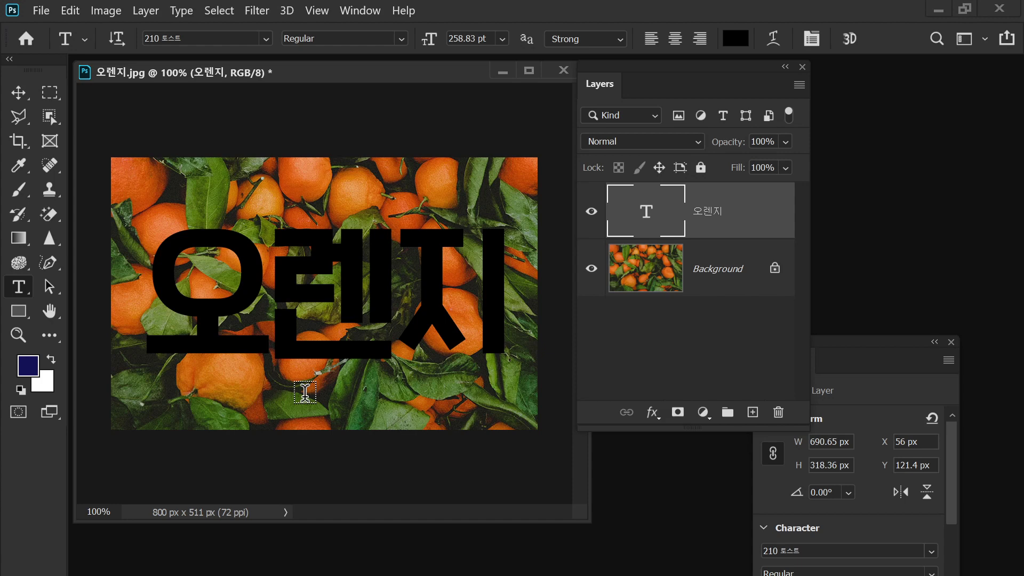
Convert the locked Background into a regular layer named Layer 0.
{"action": "left_click", "coordinate": [731, 276]}
{"action": "double_click", "coordinate": [730, 277]}
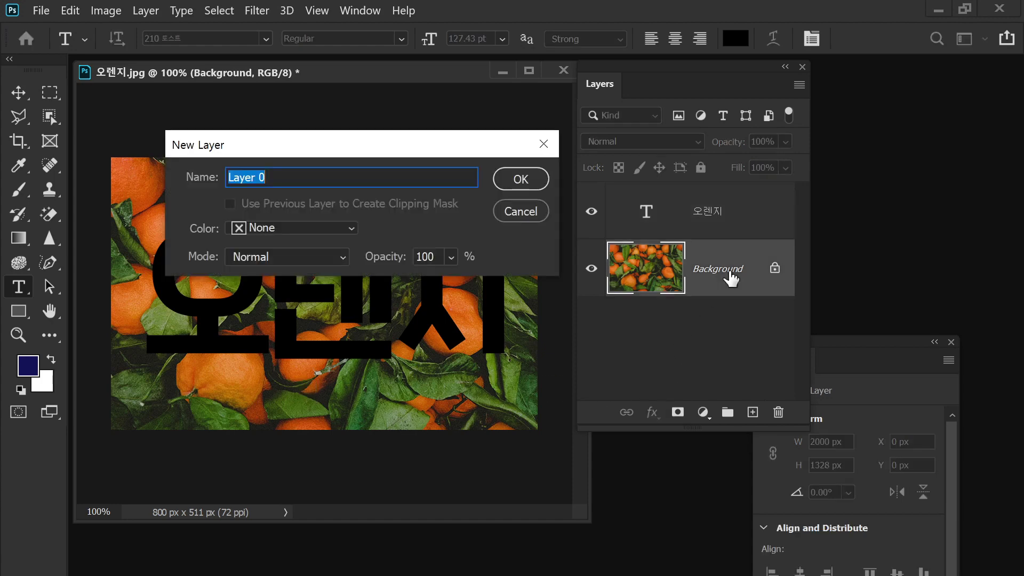
{"action": "left_click", "coordinate": [518, 179]}
Move Layer 0 above the 오렌지 text layer and clip the photo to the text with a clipping mask.
{"action": "left_click_drag", "start_coordinate": [741, 277], "coordinate": [734, 202]}
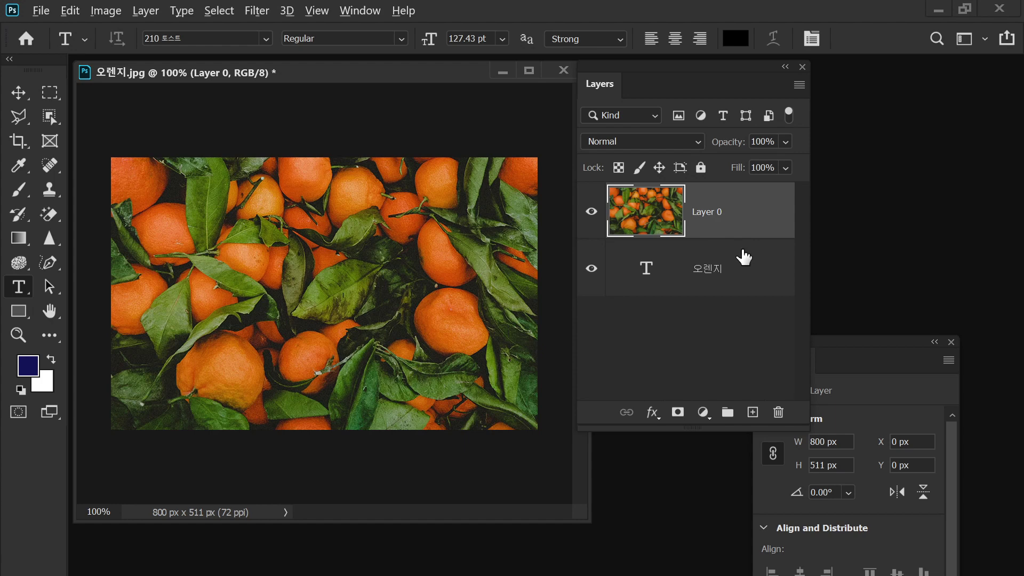
{"action": "left_click_drag", "start_coordinate": [743, 256], "coordinate": [742, 234]}
{"action": "left_click", "coordinate": [742, 236], "text": "alt"}
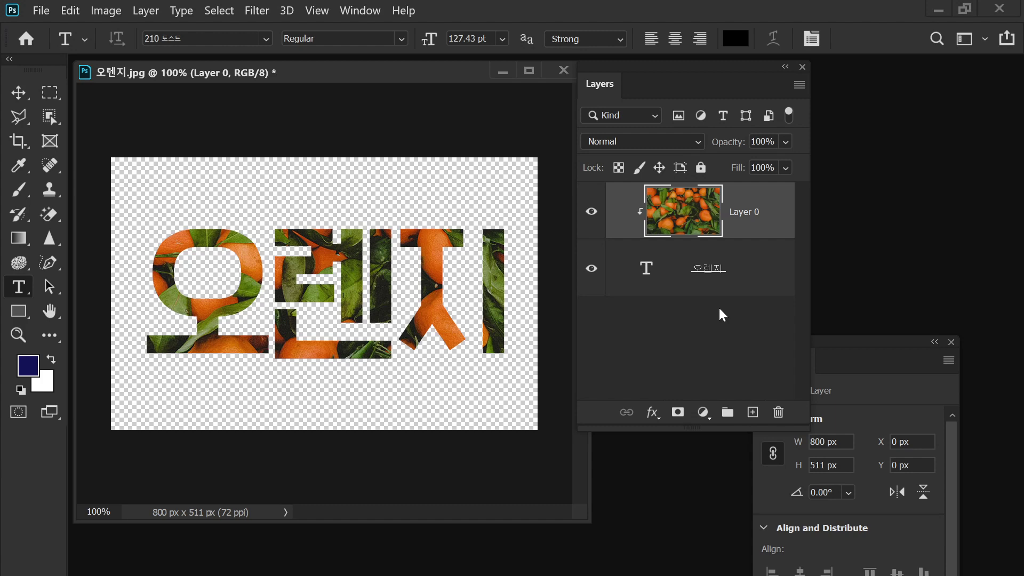
Create a new layer named bg and send it to the bottom of the layer stack.
{"action": "key", "text": "ctrl+shift+n"}
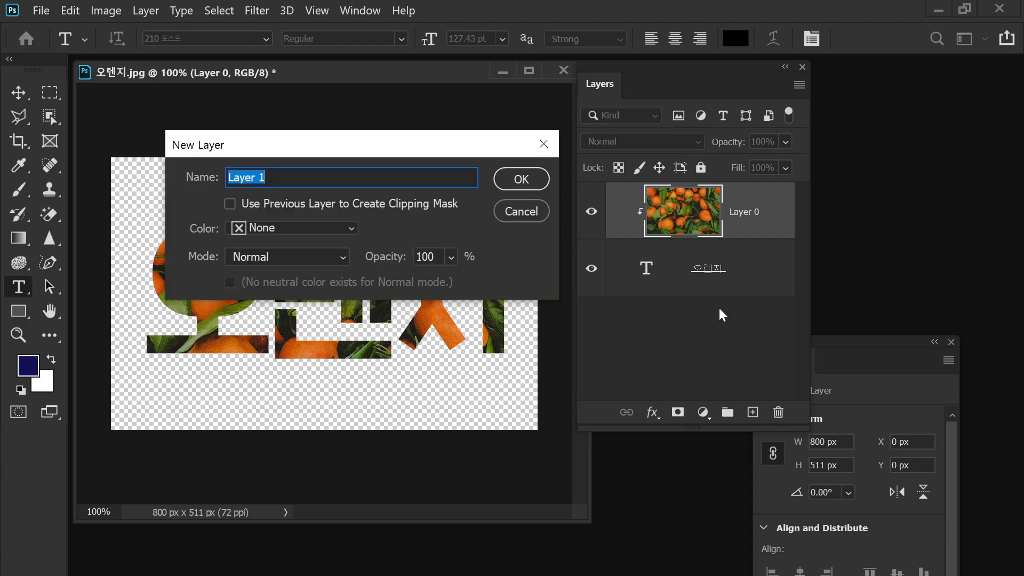
{"action": "type", "text": "ㅇㅇ"}
{"action": "key", "text": "BackSpace"}
{"action": "key", "text": "BackSpace"}
{"action": "type", "text": "bg"}
{"action": "key", "text": "Return"}
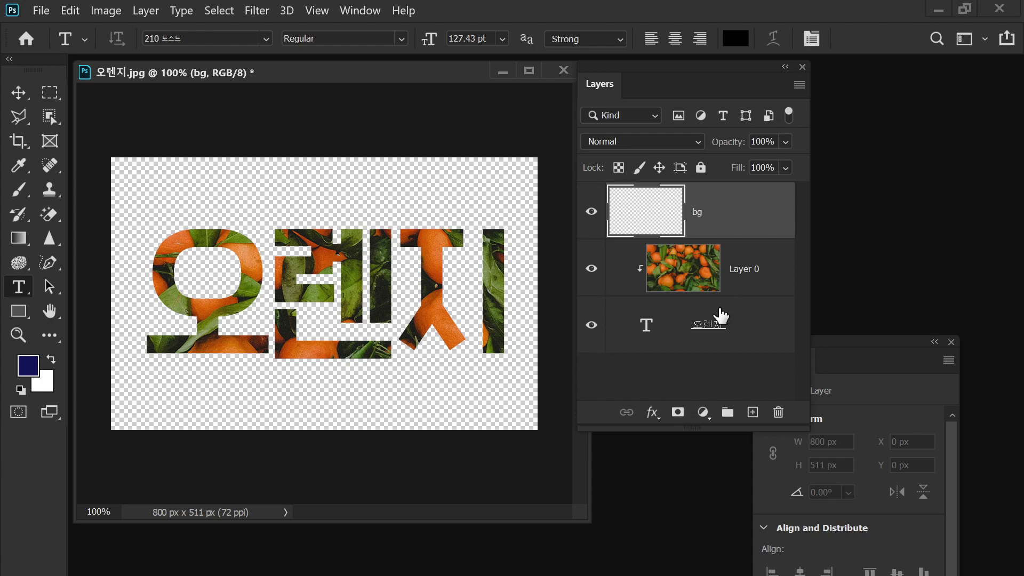
{"action": "key", "text": "ctrl+shift+bracketleft"}
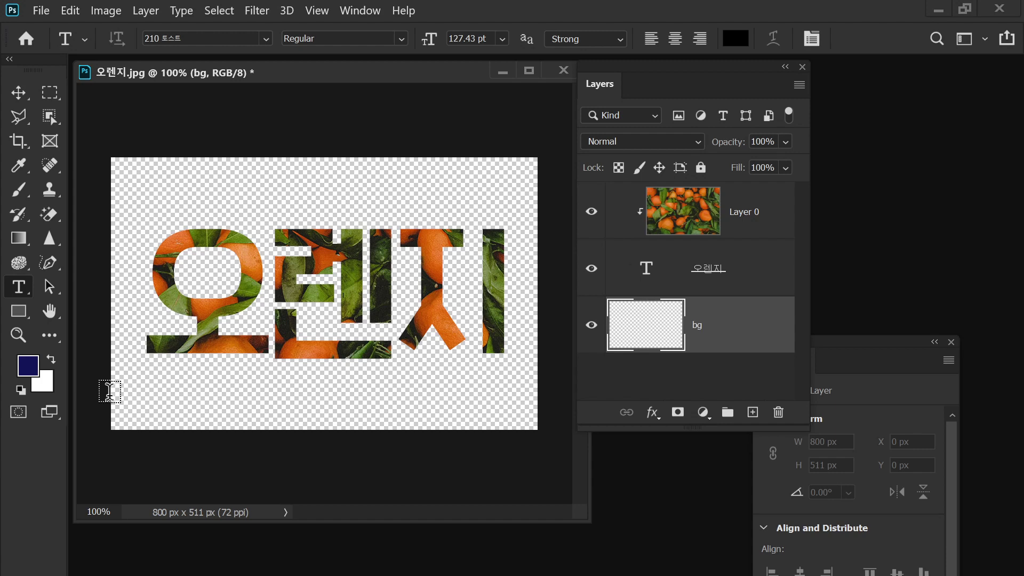
Sample an orange from the fruit in the lettering as the foreground color and fill the bg layer with it.
{"action": "left_click", "coordinate": [27, 368]}
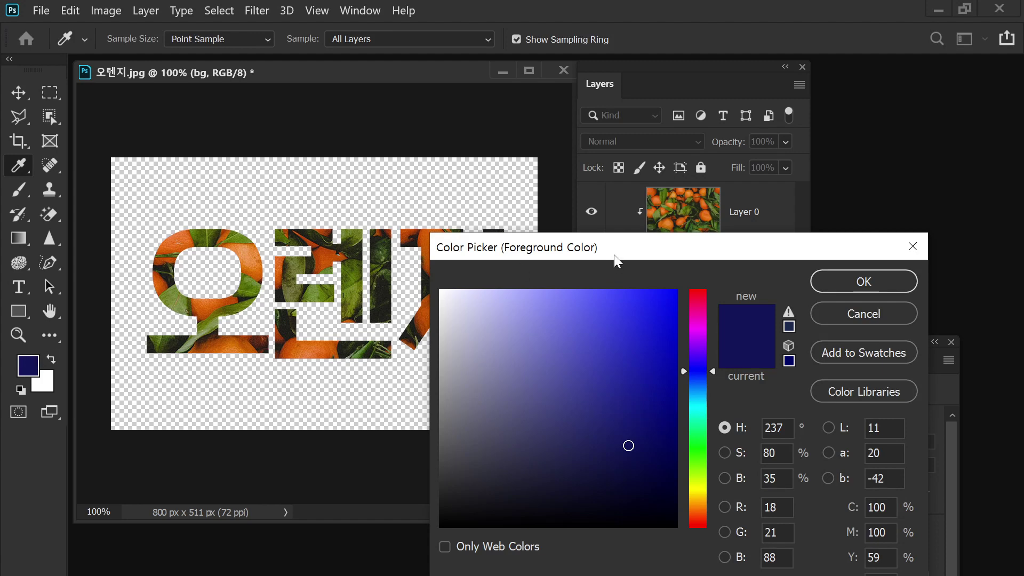
{"action": "left_click_drag", "start_coordinate": [617, 256], "coordinate": [657, 267]}
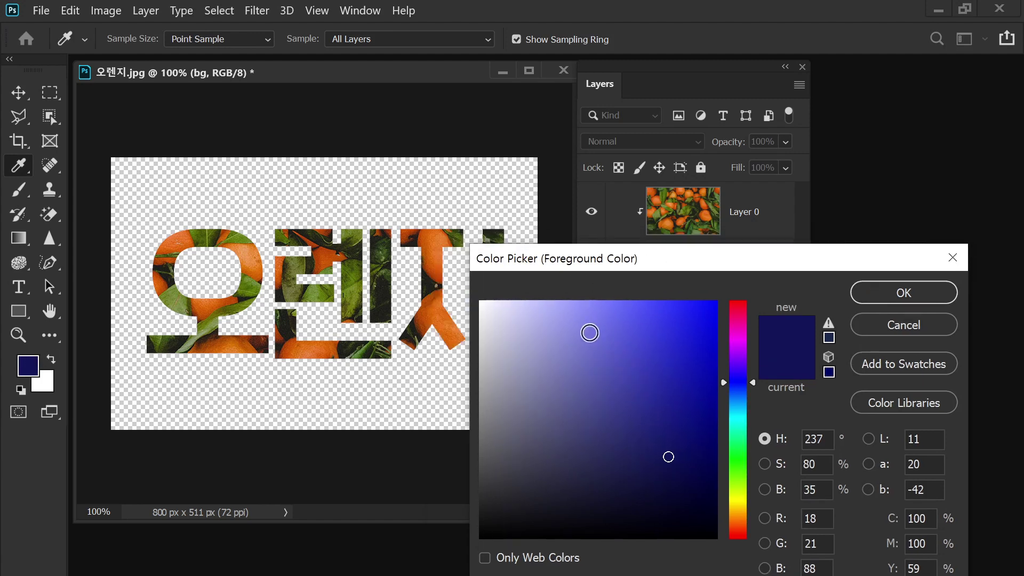
{"action": "left_click", "coordinate": [319, 351]}
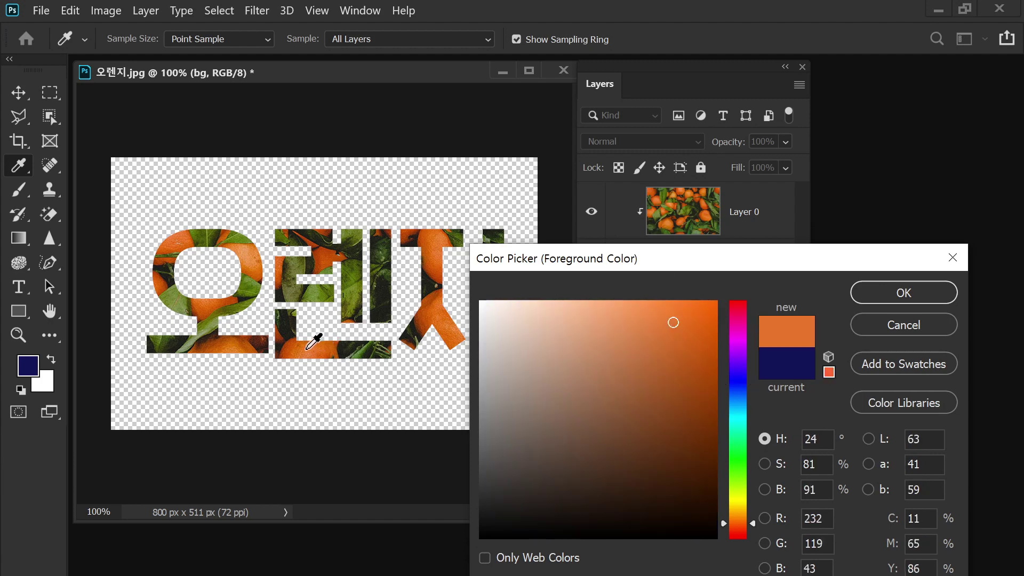
{"action": "left_click", "coordinate": [888, 300]}
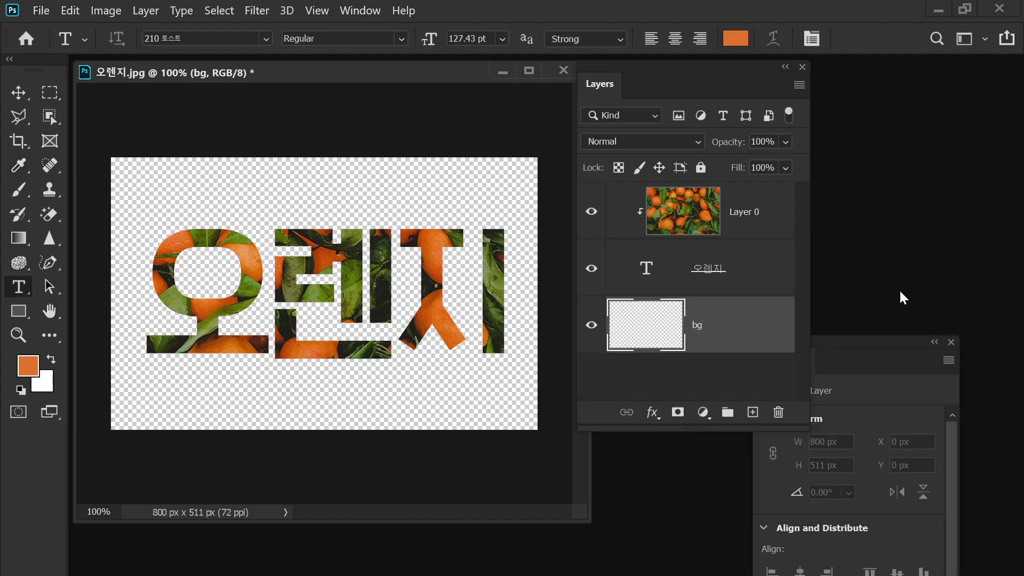
{"action": "key", "text": "alt+BackSpace"}
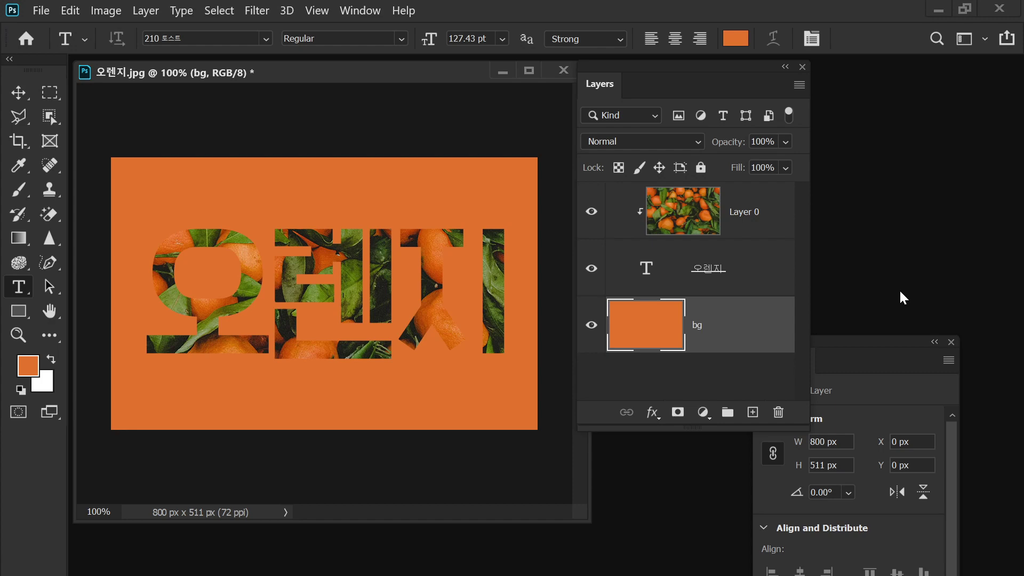
Add a 6 px outside stroke effect to the 오렌지 text layer.
{"action": "left_click", "coordinate": [771, 272]}
{"action": "left_click", "coordinate": [768, 268]}
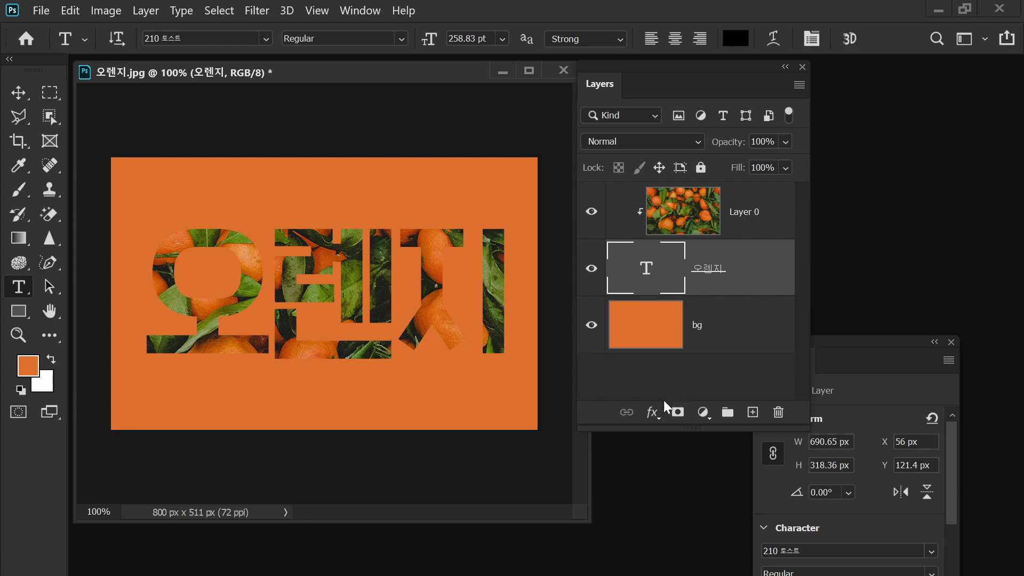
{"action": "left_click", "coordinate": [652, 413]}
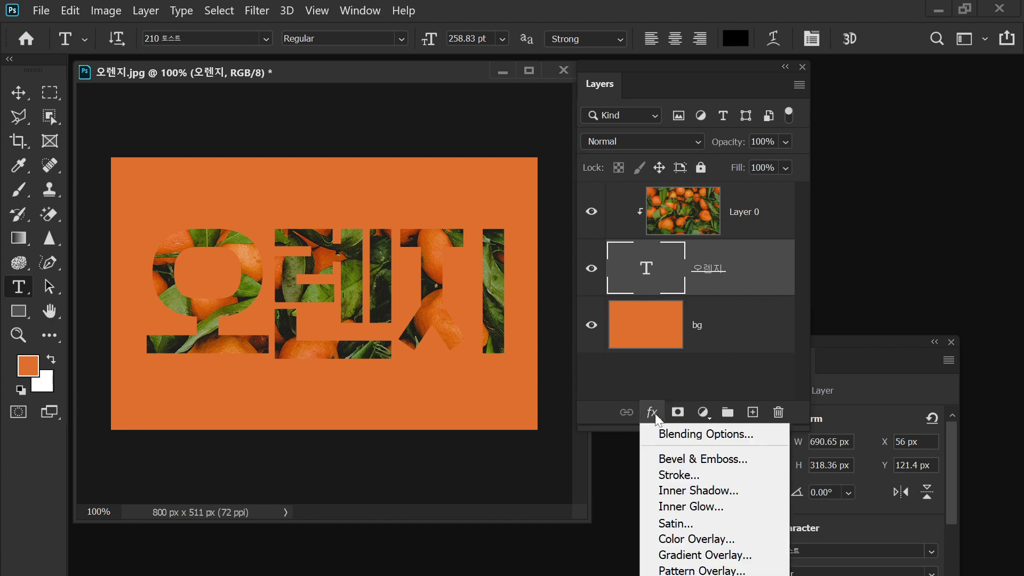
{"action": "left_click", "coordinate": [716, 477]}
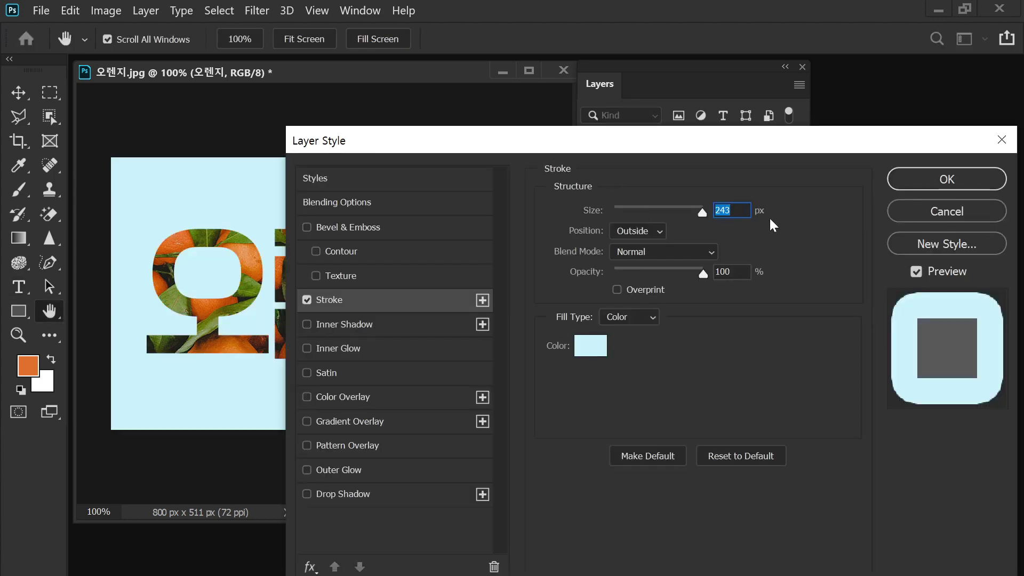
{"action": "mouse_move", "coordinate": [709, 215]}
{"action": "left_mouse_down"}
{"action": "mouse_move", "coordinate": [585, 212]}
{"action": "mouse_move", "coordinate": [619, 210]}
{"action": "left_mouse_up"}
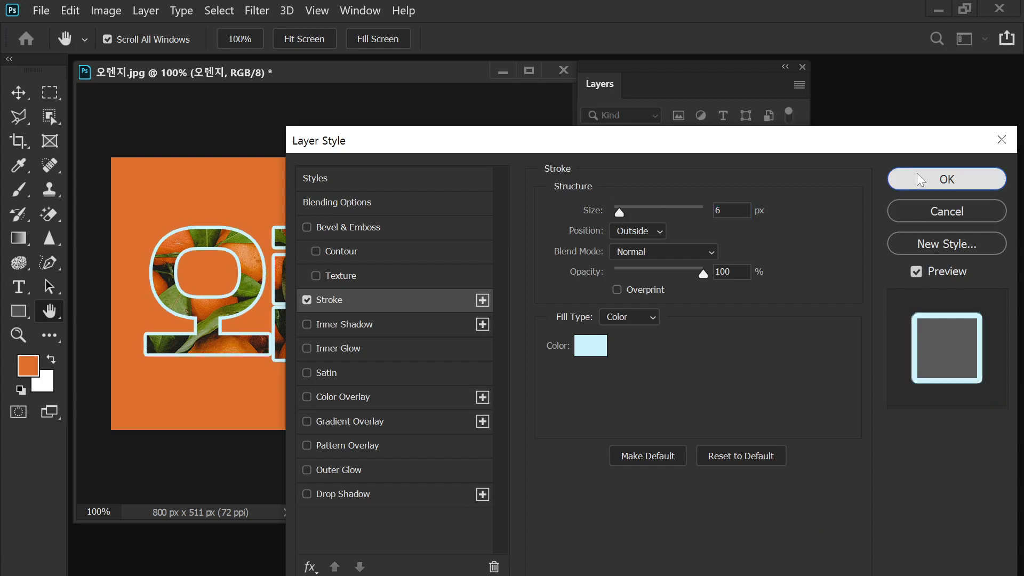
{"action": "left_click", "coordinate": [917, 176]}
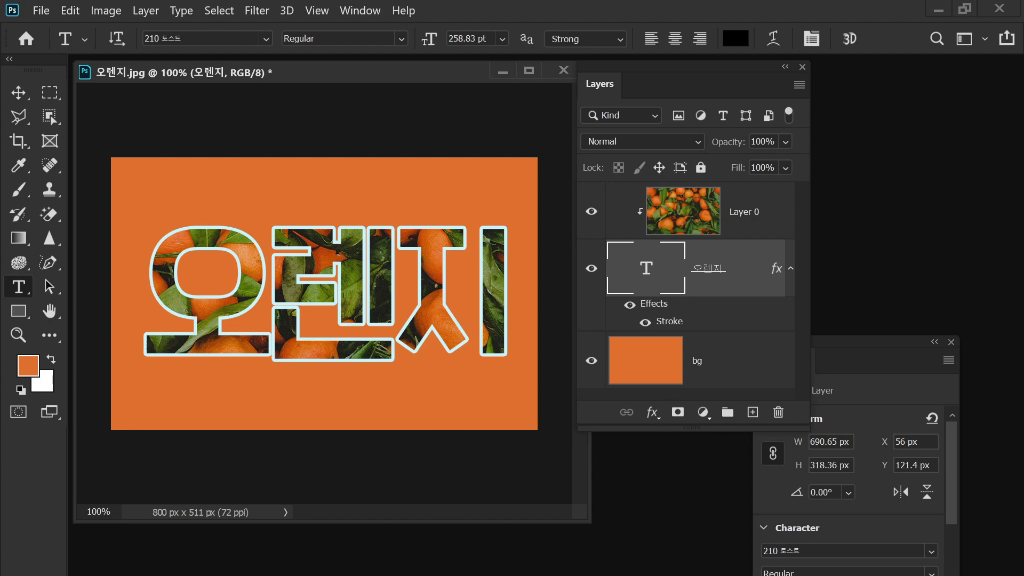
Open the rose photo 색조 from the Chapter 04 folder in Photoshop as a new document.
{"action": "left_click", "coordinate": [86, 528]}
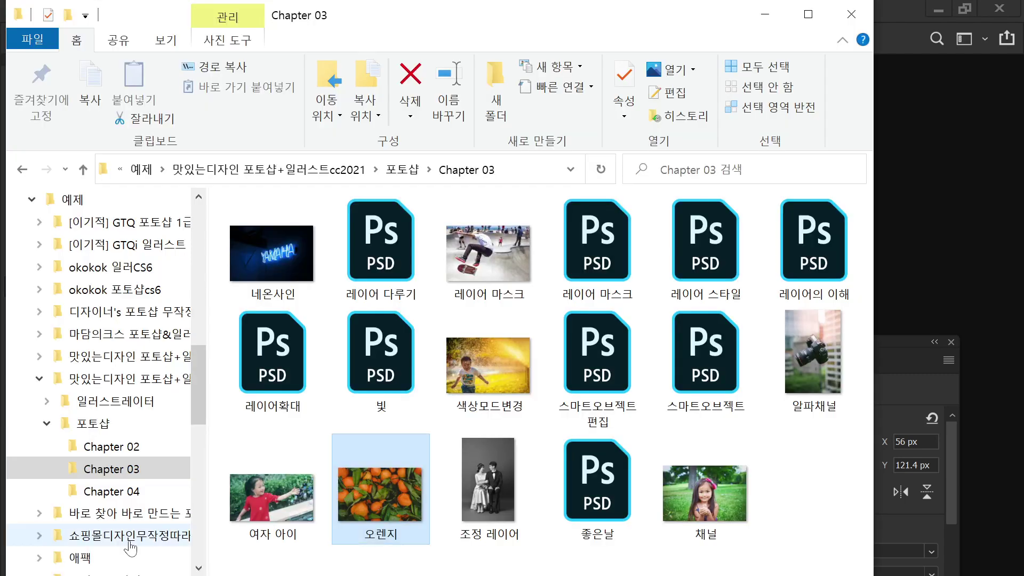
{"action": "left_click", "coordinate": [820, 520]}
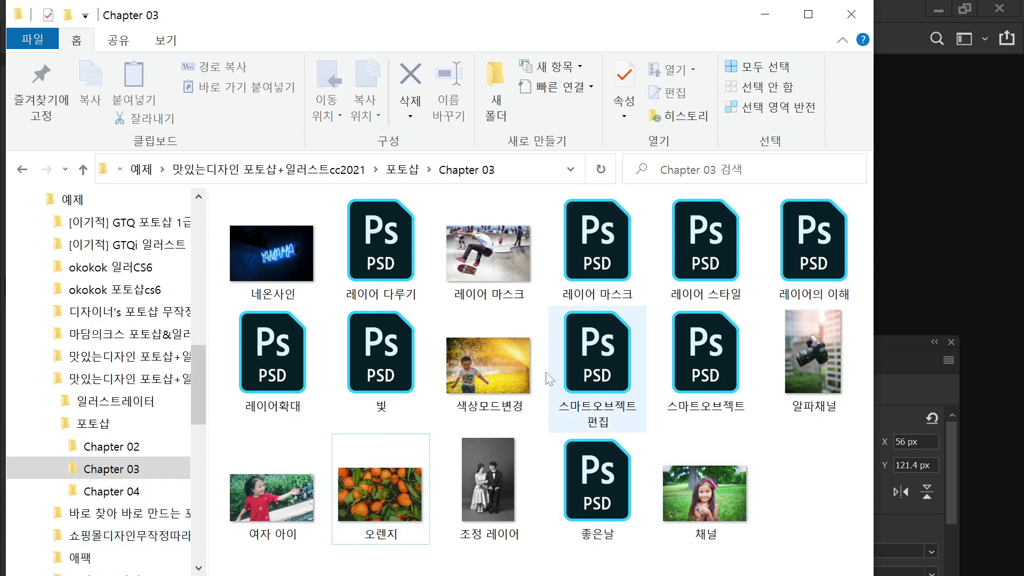
{"action": "left_click", "coordinate": [109, 495]}
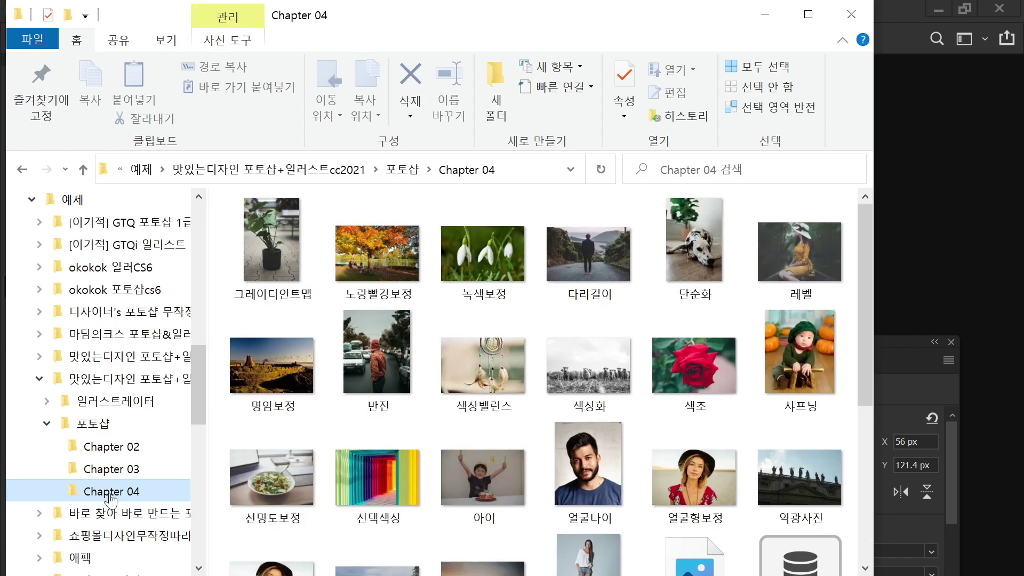
{"action": "left_click", "coordinate": [705, 365]}
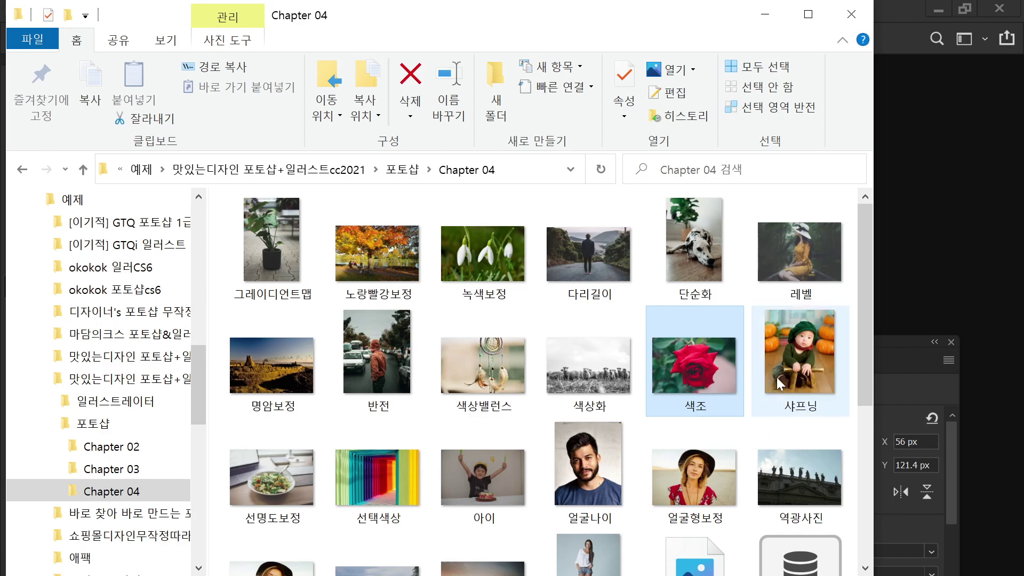
{"action": "left_click_drag", "start_coordinate": [705, 366], "coordinate": [946, 251]}
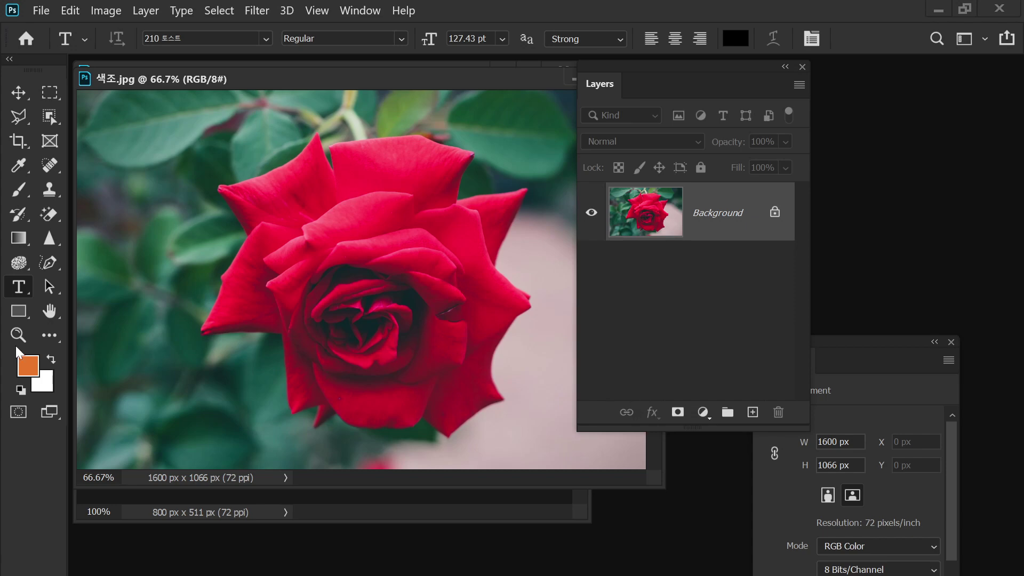
Add a text layer reading 장미 over the rose photo.
{"action": "left_click", "coordinate": [210, 291]}
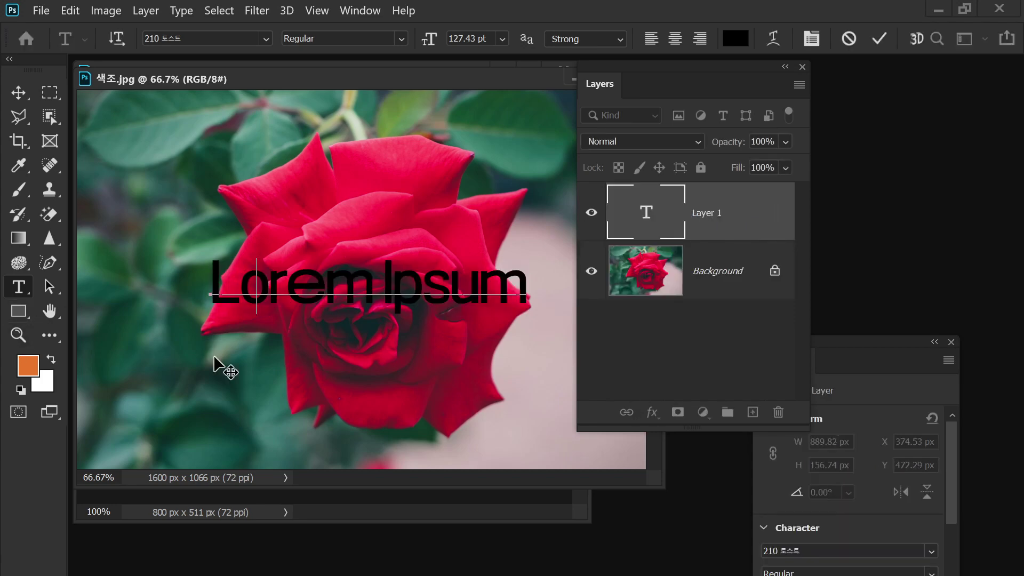
{"action": "type", "text": "wk"}
{"action": "key", "text": "BackSpace"}
{"action": "key", "text": "BackSpace"}
{"action": "key", "text": "Hangul"}
{"action": "type", "text": "장미"}
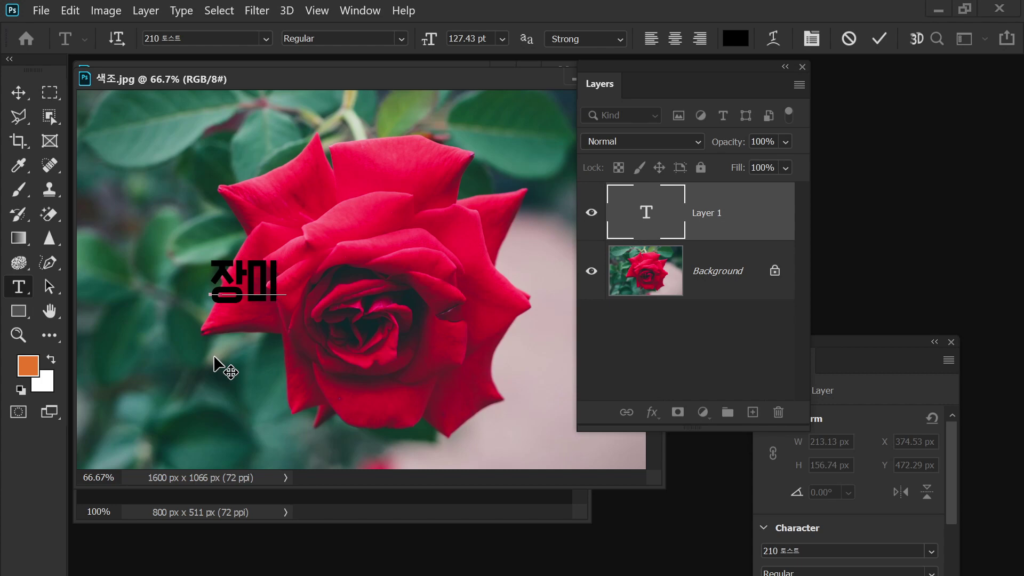
Change the font of the whole 장미 text to Black Han Sans.
{"action": "key", "text": "ctrl+a"}
{"action": "left_click", "coordinate": [266, 37]}
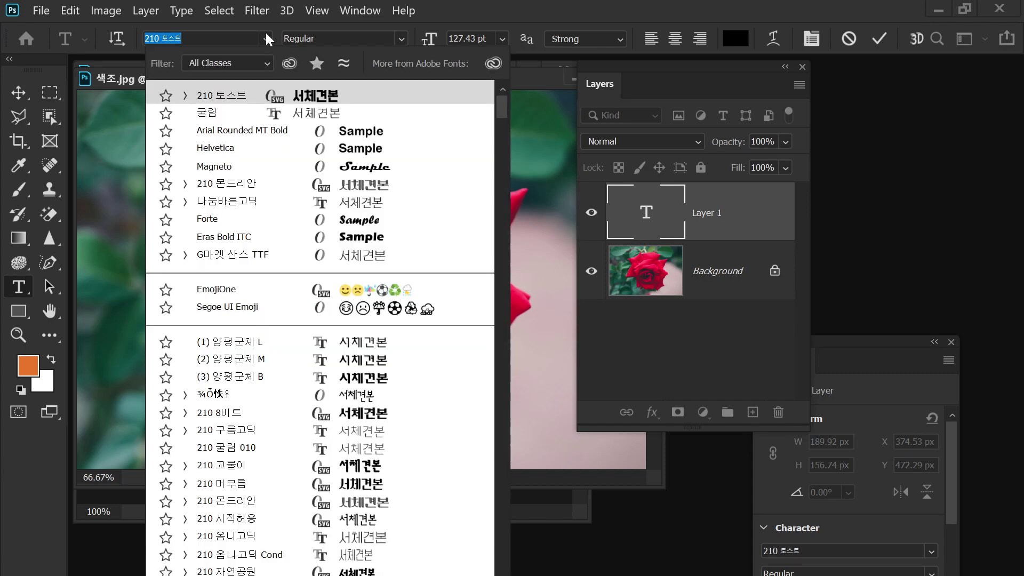
{"action": "key", "text": "Down"}
{"action": "key", "text": "Down"}
{"action": "key", "text": "Down"}
{"action": "key", "text": "Down"}
{"action": "key", "text": "Up"}
{"action": "key", "text": "Up"}
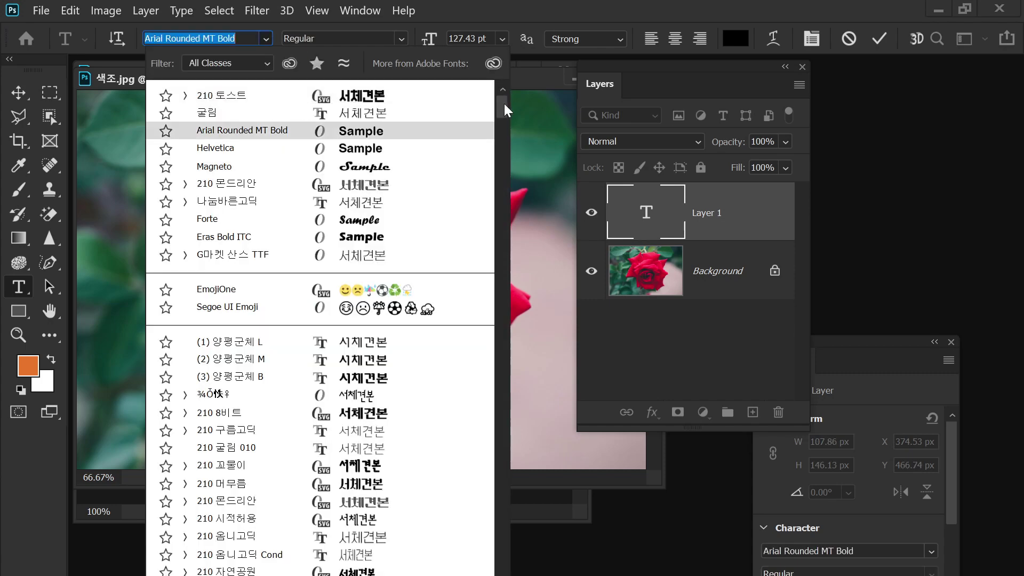
{"action": "left_click_drag", "start_coordinate": [504, 101], "coordinate": [503, 130]}
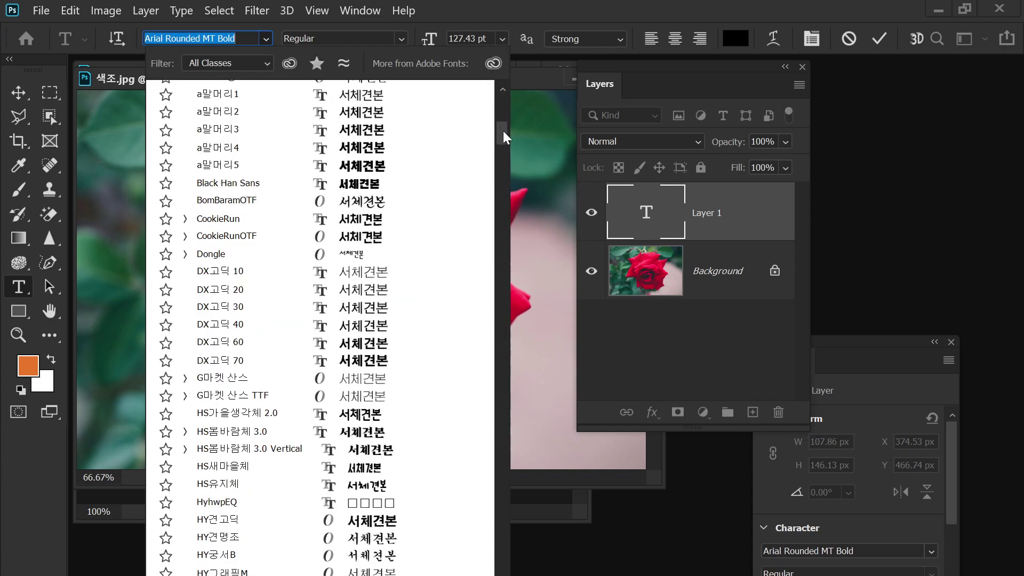
{"action": "left_click", "coordinate": [373, 182]}
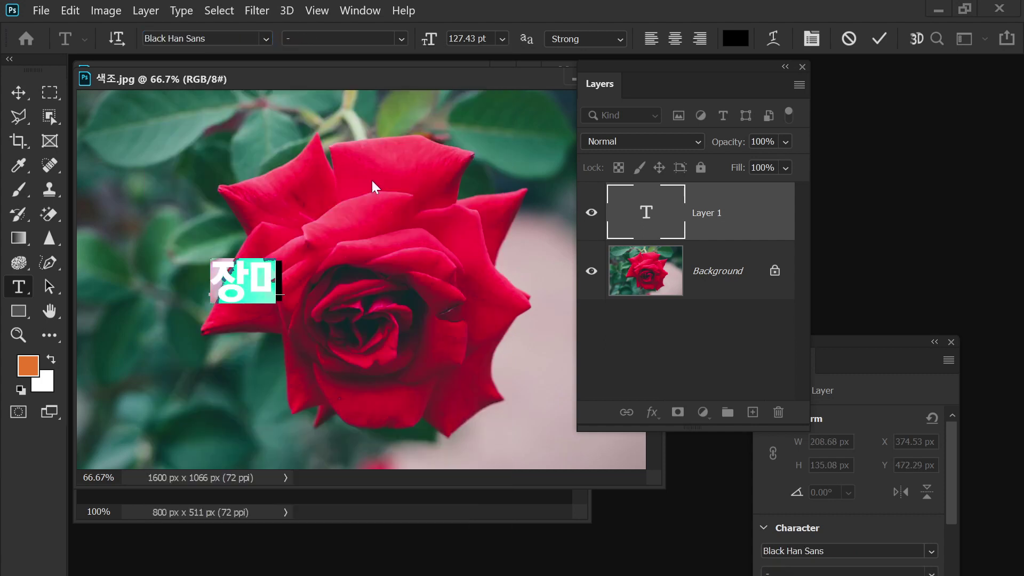
Enlarge the 장미 text to about 850 pt, position it across the middle of the rose photo and commit it.
{"action": "left_click_drag", "start_coordinate": [281, 259], "coordinate": [496, 107]}
{"action": "left_click_drag", "start_coordinate": [443, 259], "coordinate": [438, 321]}
{"action": "left_click_drag", "start_coordinate": [491, 171], "coordinate": [567, 117]}
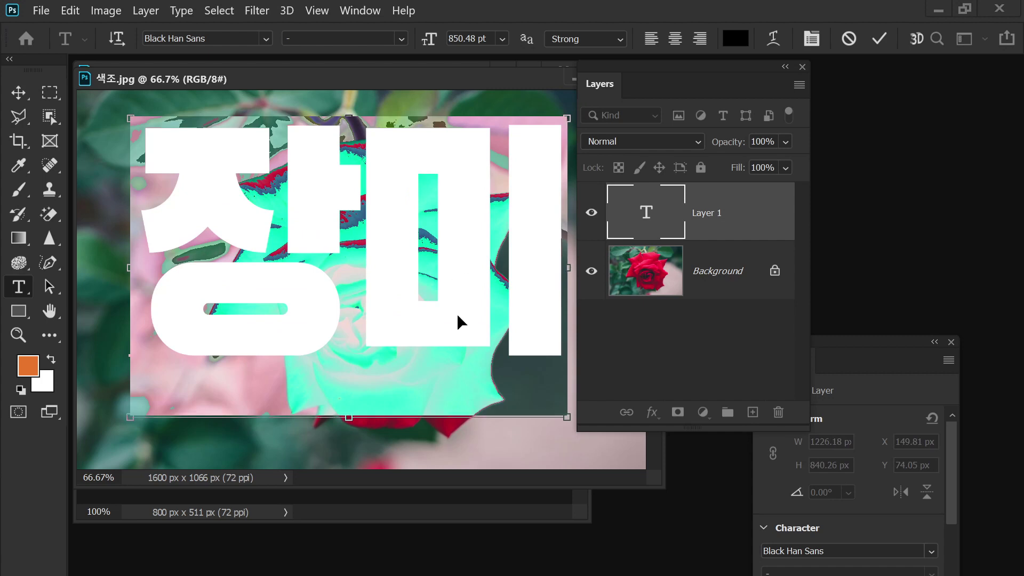
{"action": "left_click_drag", "start_coordinate": [459, 318], "coordinate": [457, 344]}
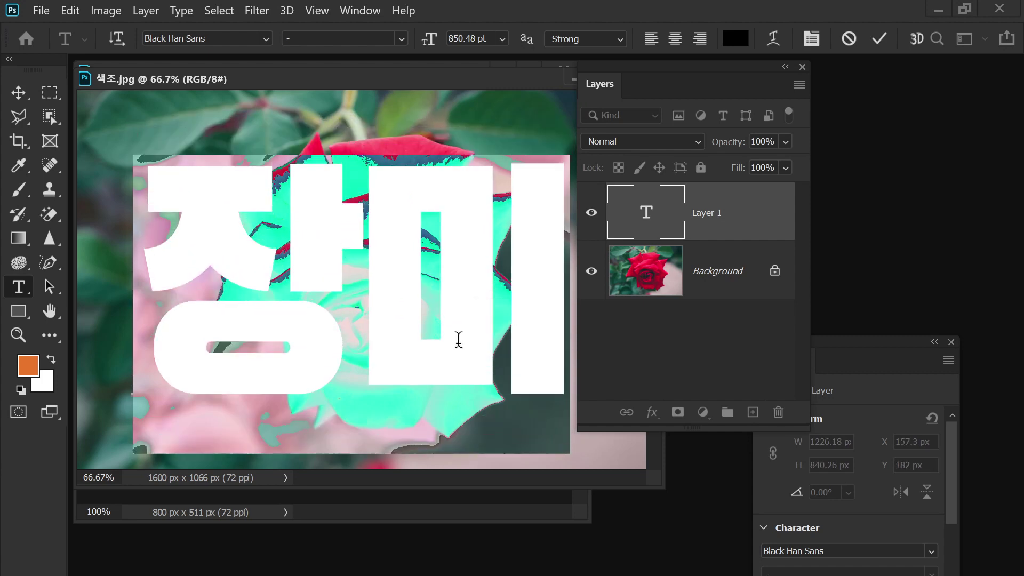
{"action": "key", "text": "ctrl+Return"}
Convert the rose photo's locked Background into a regular layer named Layer 0.
{"action": "left_click_drag", "start_coordinate": [666, 68], "coordinate": [710, 74]}
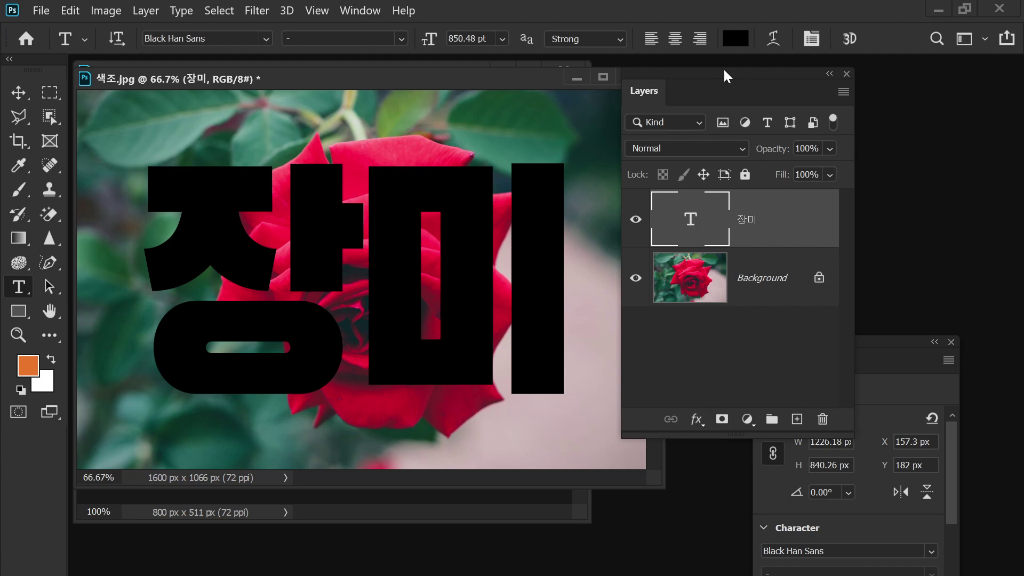
{"action": "double_click", "coordinate": [782, 287]}
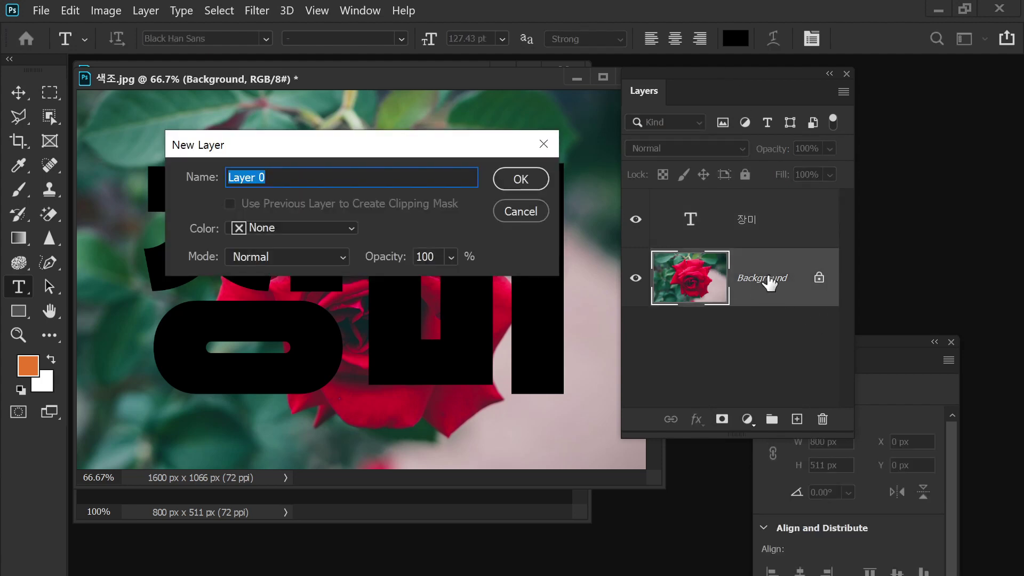
{"action": "left_click", "coordinate": [535, 216]}
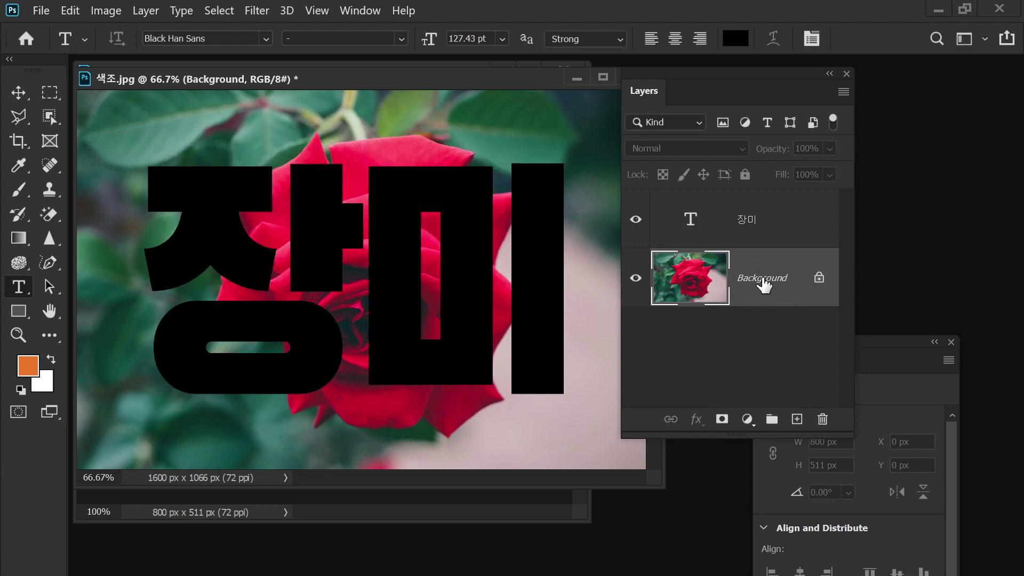
{"action": "double_click", "coordinate": [764, 285]}
{"action": "left_click", "coordinate": [522, 181]}
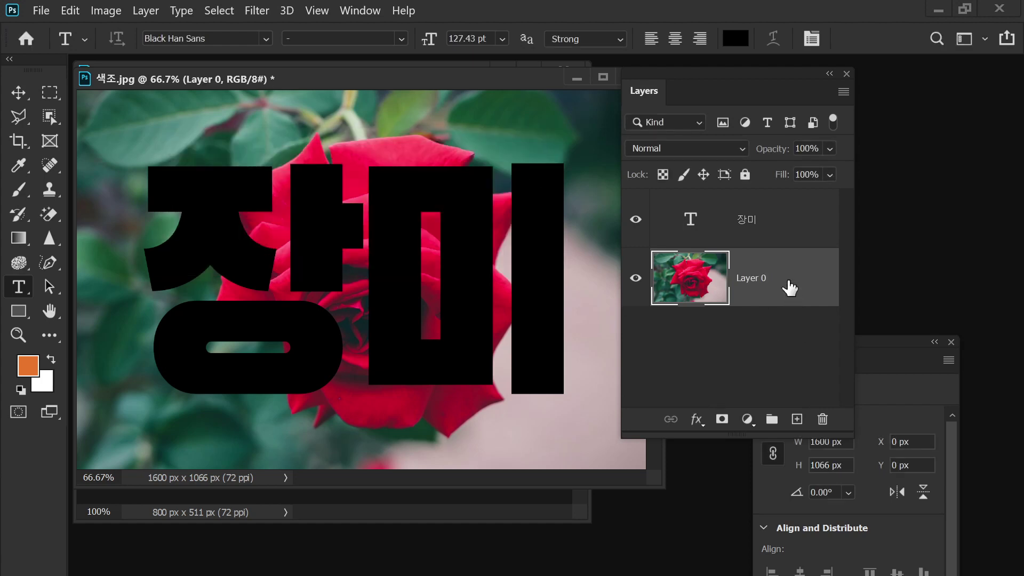
Move Layer 0 above the 장미 text layer and clip the rose photo to the text.
{"action": "key", "text": "ctrl+bracketright"}
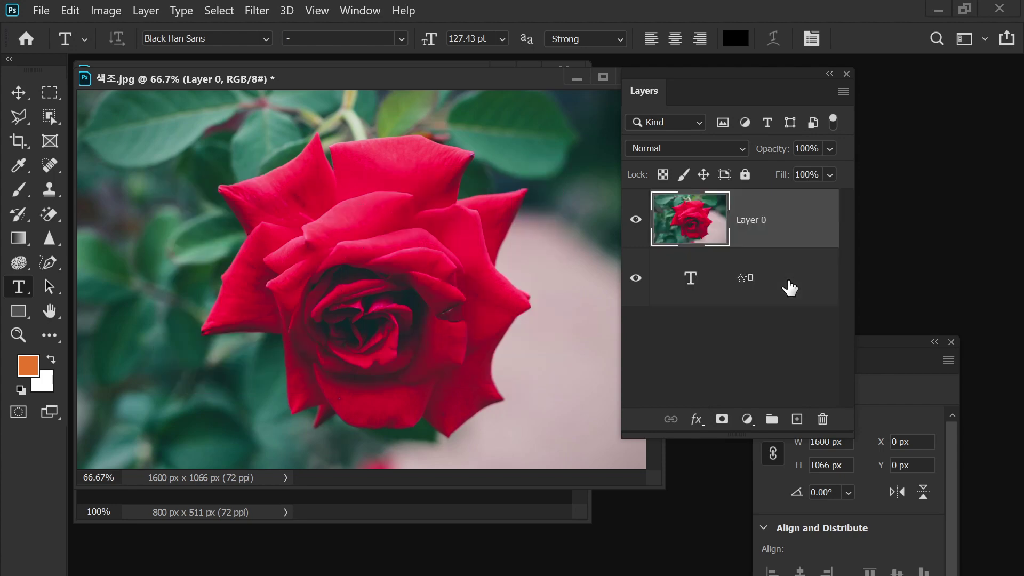
{"action": "left_click", "coordinate": [788, 247], "text": "alt"}
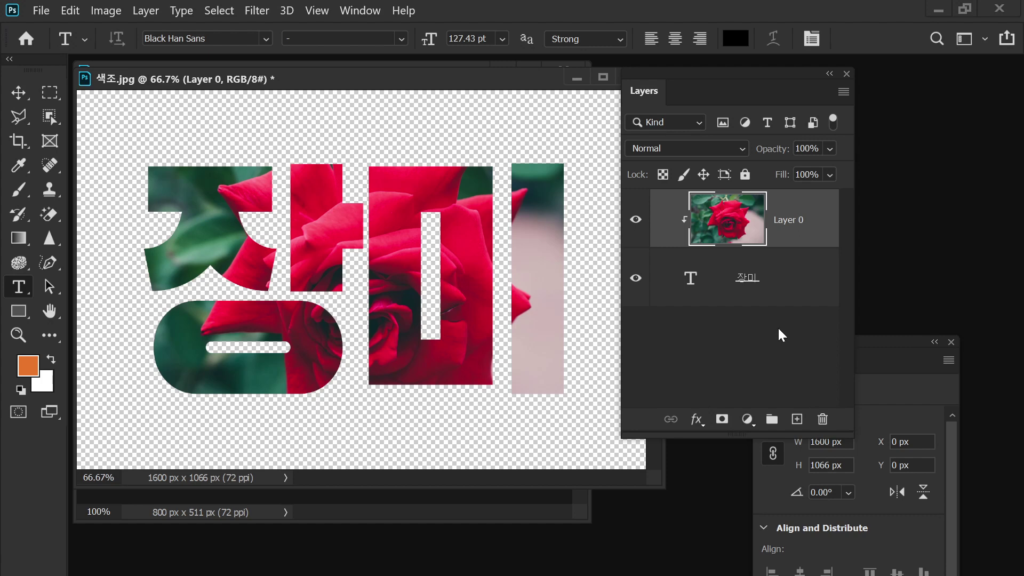
Create a new layer named bg in the rose document and send it beneath the 장미 text layer.
{"action": "key", "text": "ctrl+shift+n"}
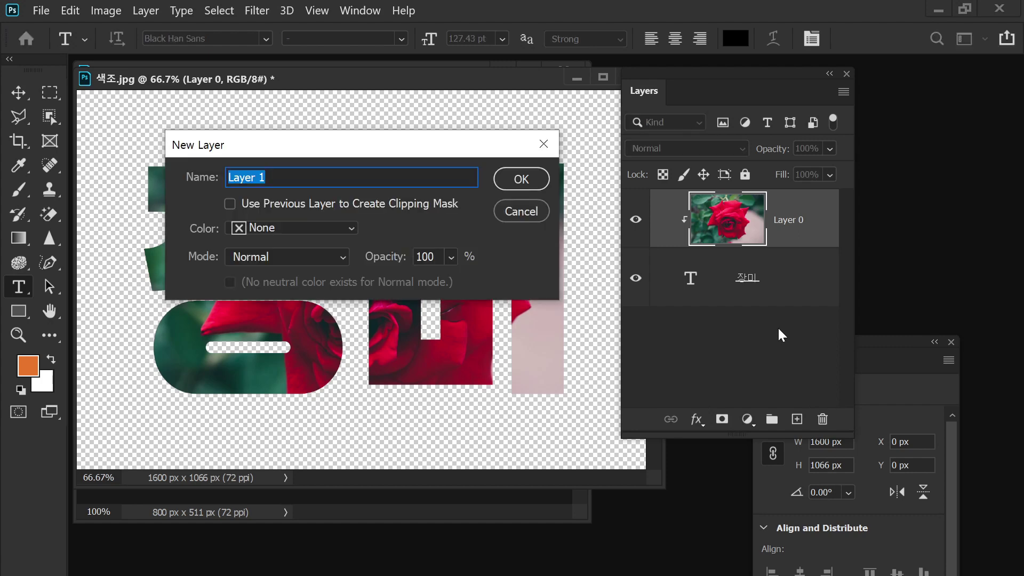
{"action": "type", "text": "ㅠ"}
{"action": "key", "text": "BackSpace"}
{"action": "key", "text": "Hangul"}
{"action": "type", "text": "bg"}
{"action": "key", "text": "Return"}
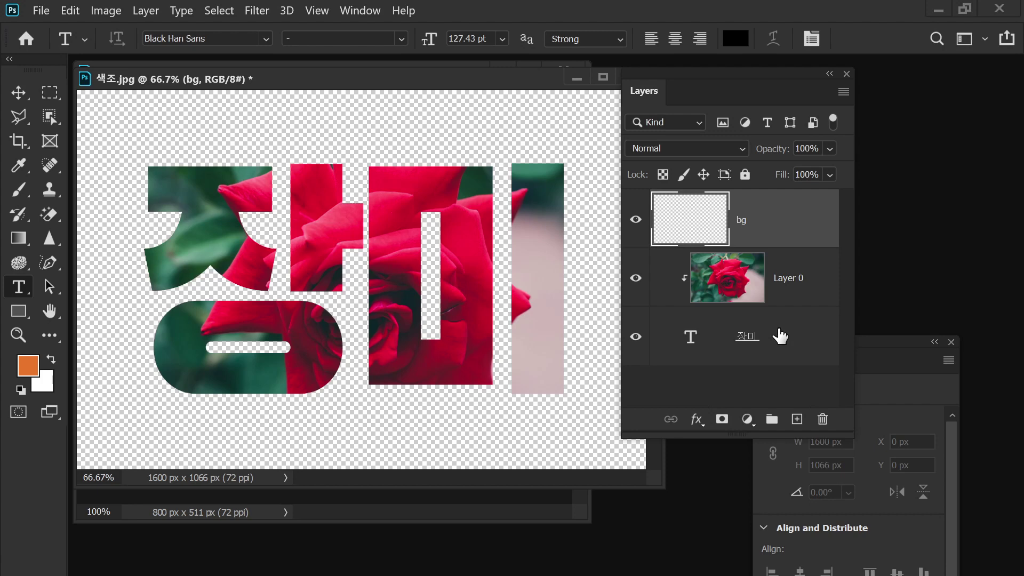
{"action": "left_click_drag", "start_coordinate": [780, 336], "coordinate": [780, 336]}
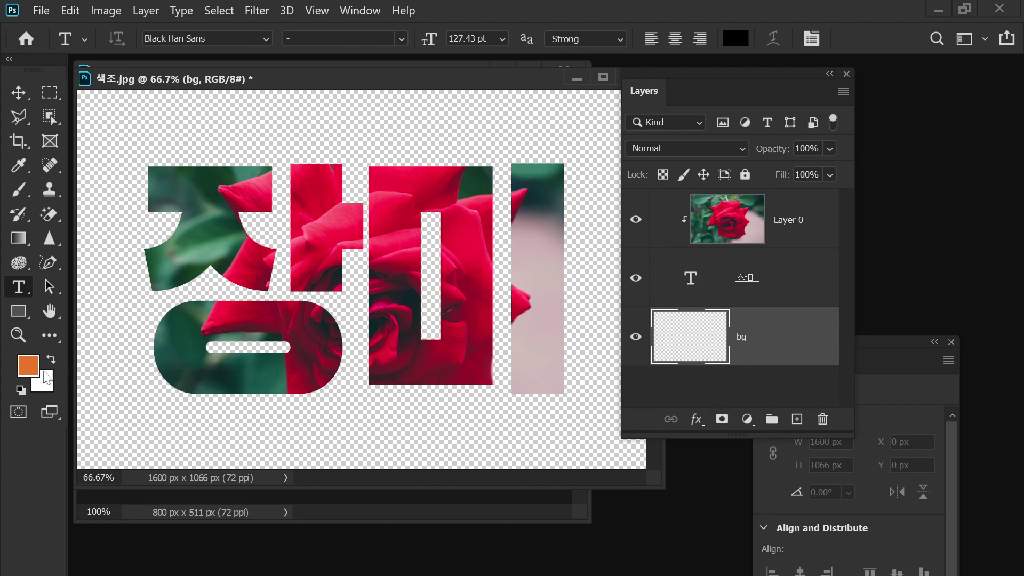
Sample a green from the leaves in the lettering as the foreground color and fill the bg layer with it.
{"action": "left_click", "coordinate": [28, 373]}
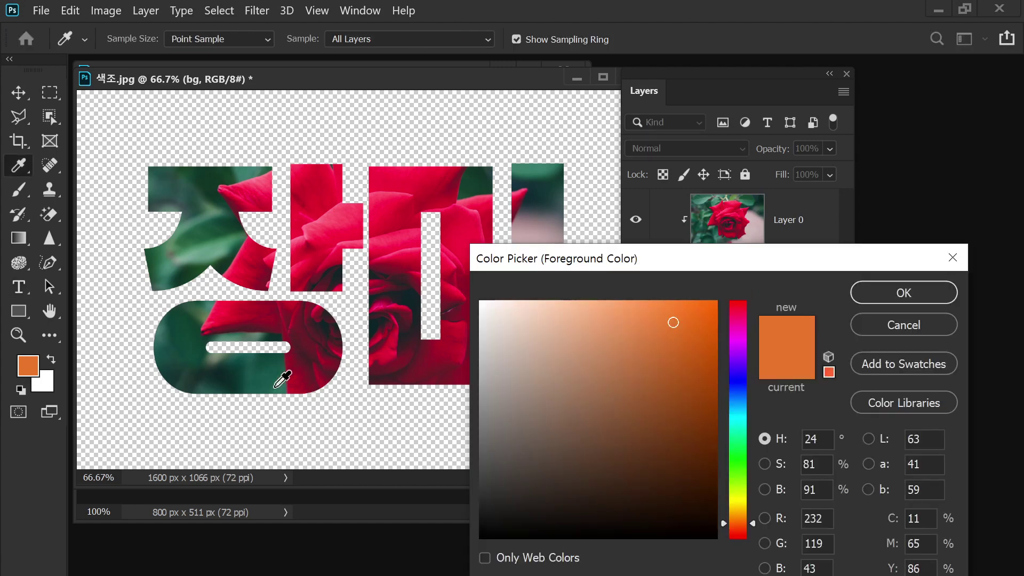
{"action": "left_click", "coordinate": [281, 383]}
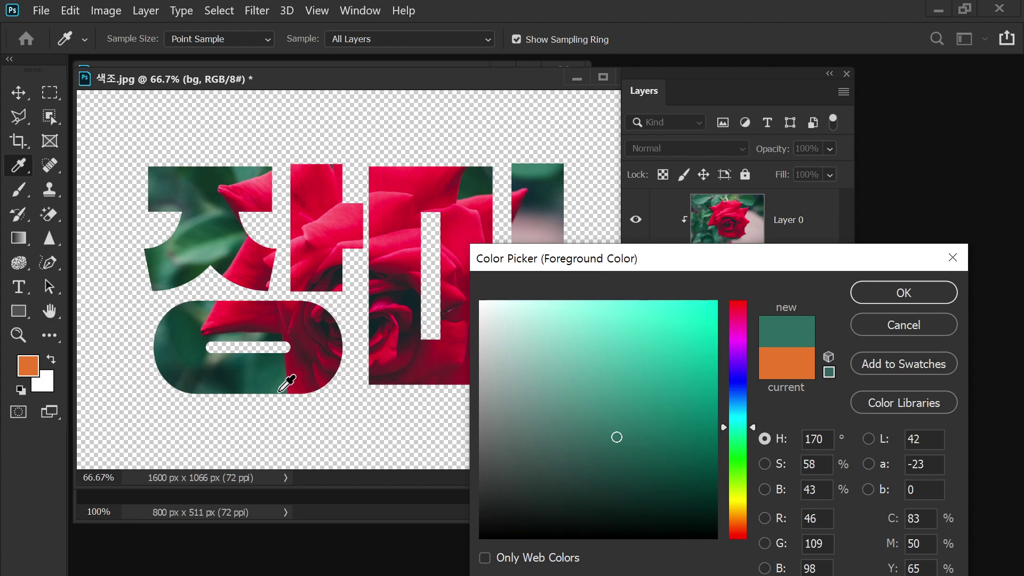
{"action": "left_click", "coordinate": [931, 300]}
{"action": "key", "text": "alt+BackSpace"}
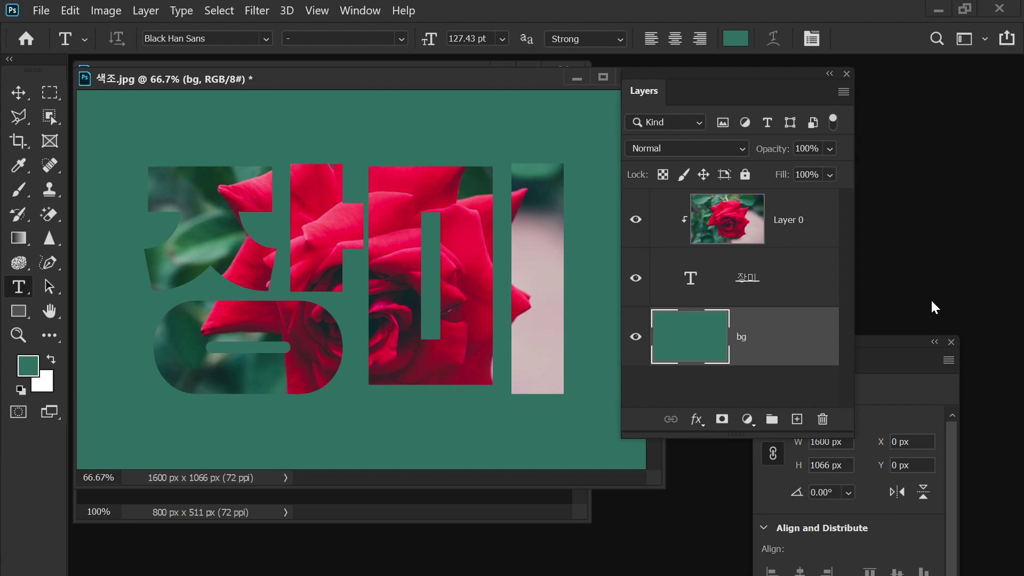
Add an Outer Glow effect to the 장미 text layer.
{"action": "left_click", "coordinate": [807, 283]}
{"action": "left_click", "coordinate": [807, 283]}
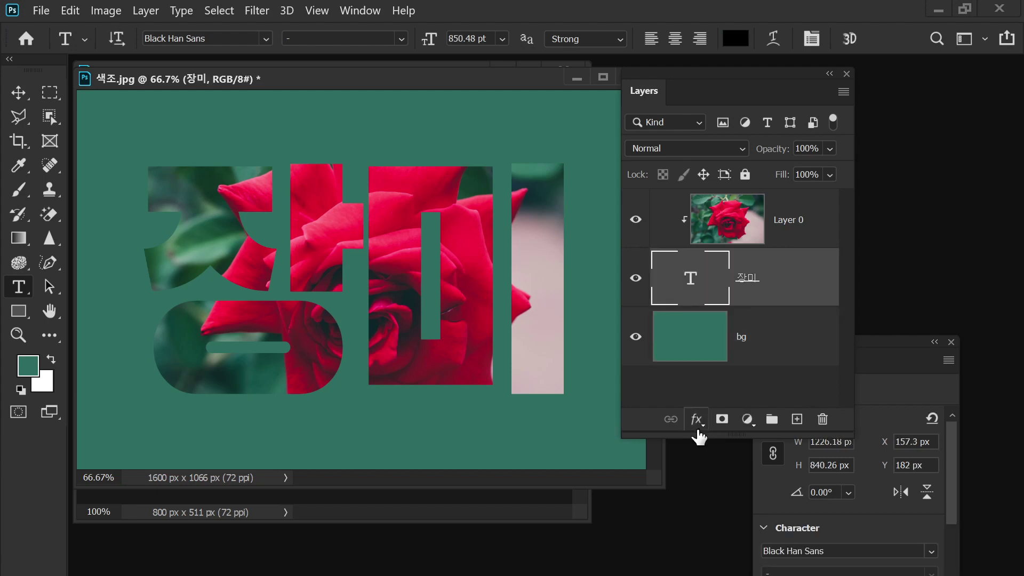
{"action": "left_click", "coordinate": [697, 420]}
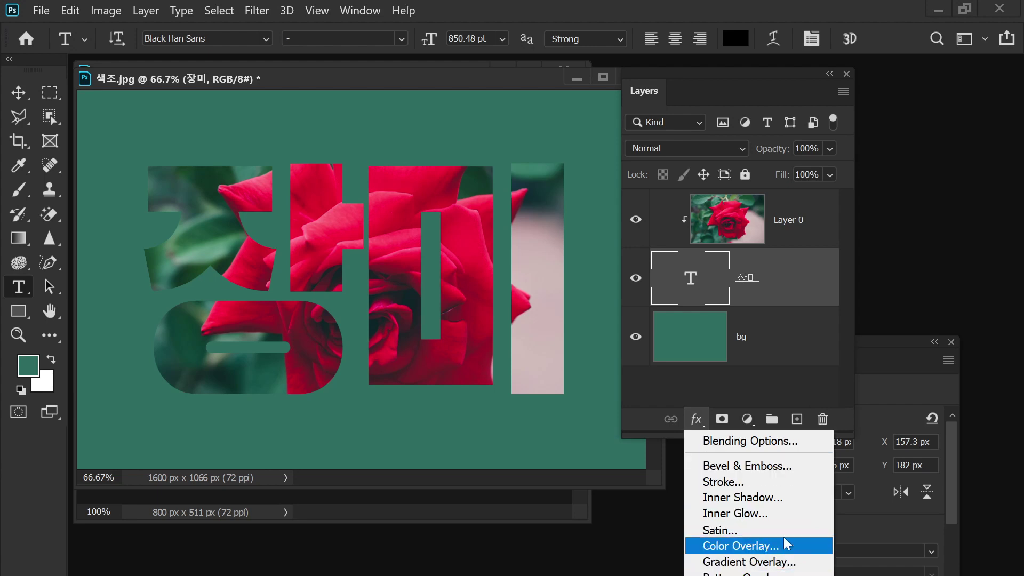
{"action": "left_click", "coordinate": [735, 575]}
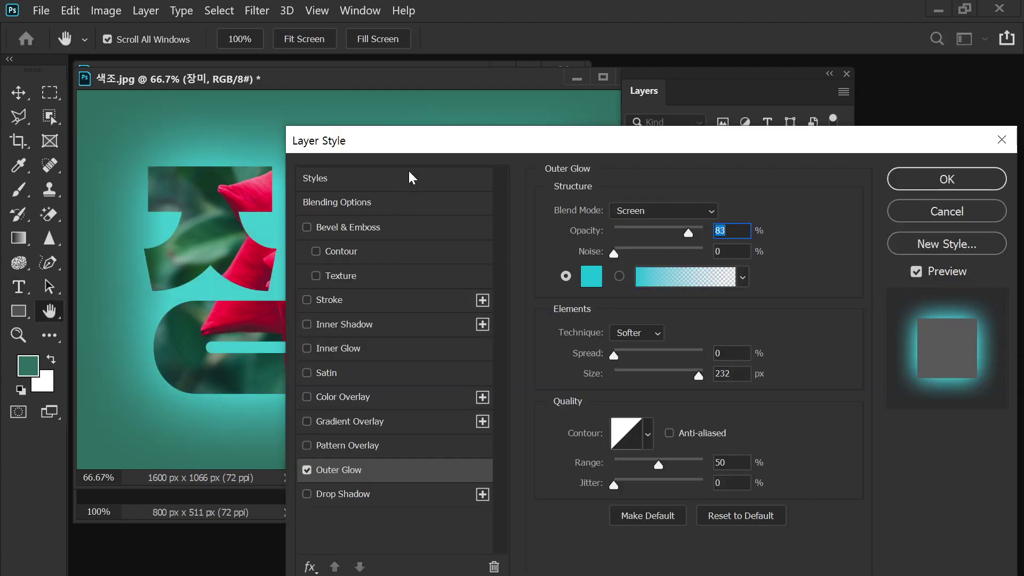
Try a red sampled from the rose petals in the lettering as the outer glow color.
{"action": "left_click", "coordinate": [591, 281]}
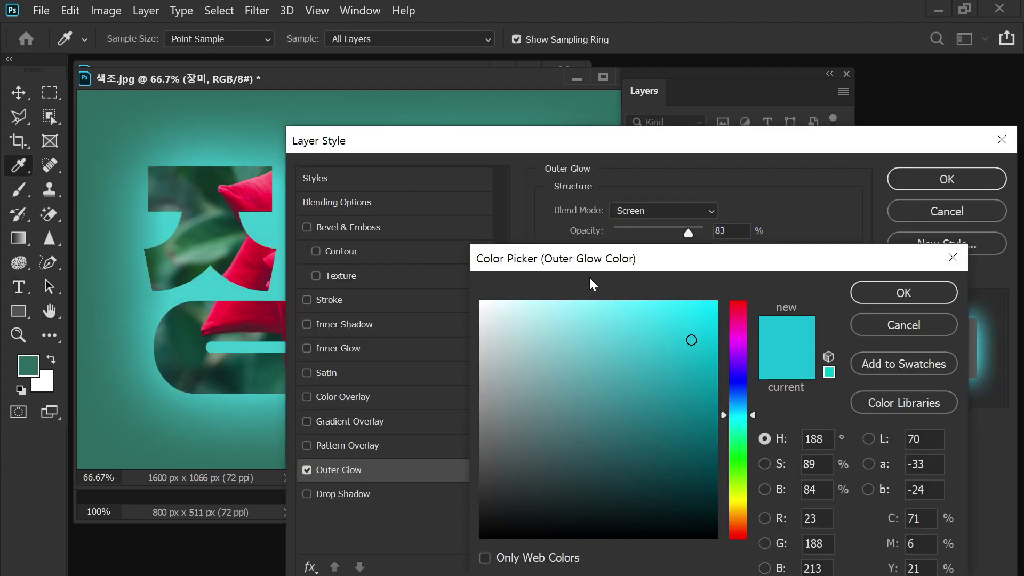
{"action": "left_click_drag", "start_coordinate": [510, 316], "coordinate": [447, 283]}
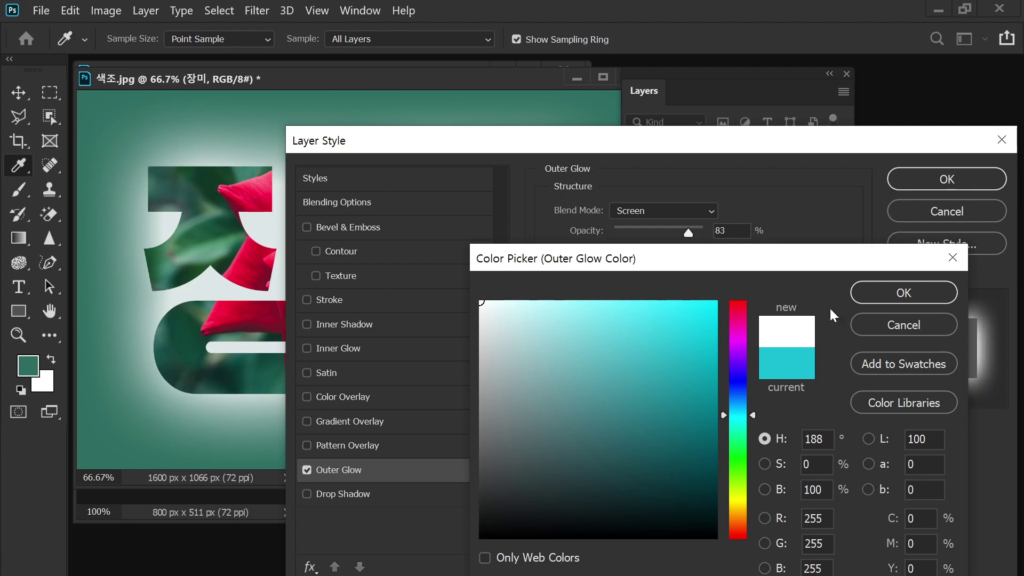
{"action": "left_click", "coordinate": [251, 277]}
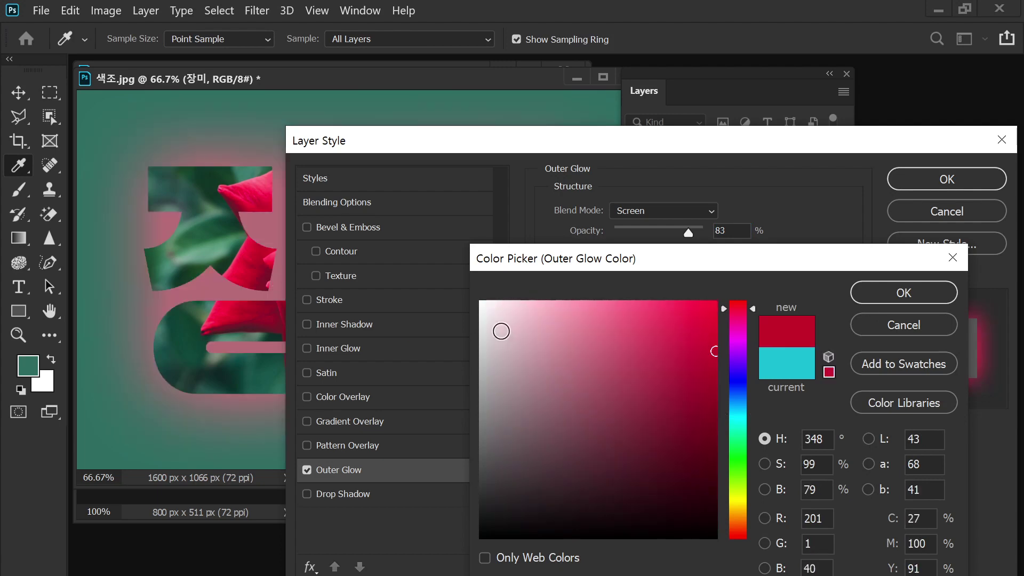
{"action": "left_click", "coordinate": [858, 291]}
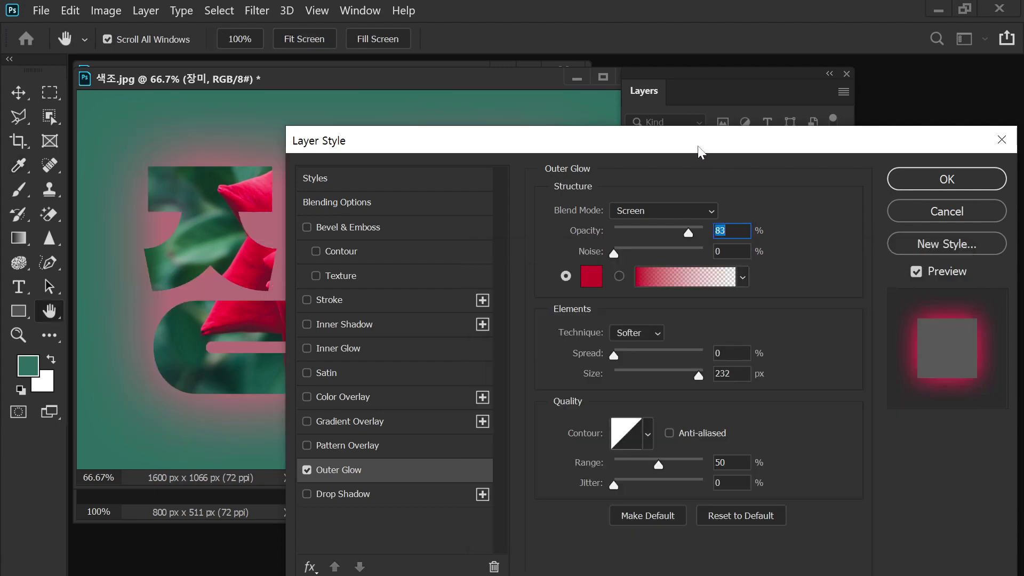
Move the layer style dialog clear of the lettering and set the outer glow color to near-white.
{"action": "left_click_drag", "start_coordinate": [698, 152], "coordinate": [773, 446]}
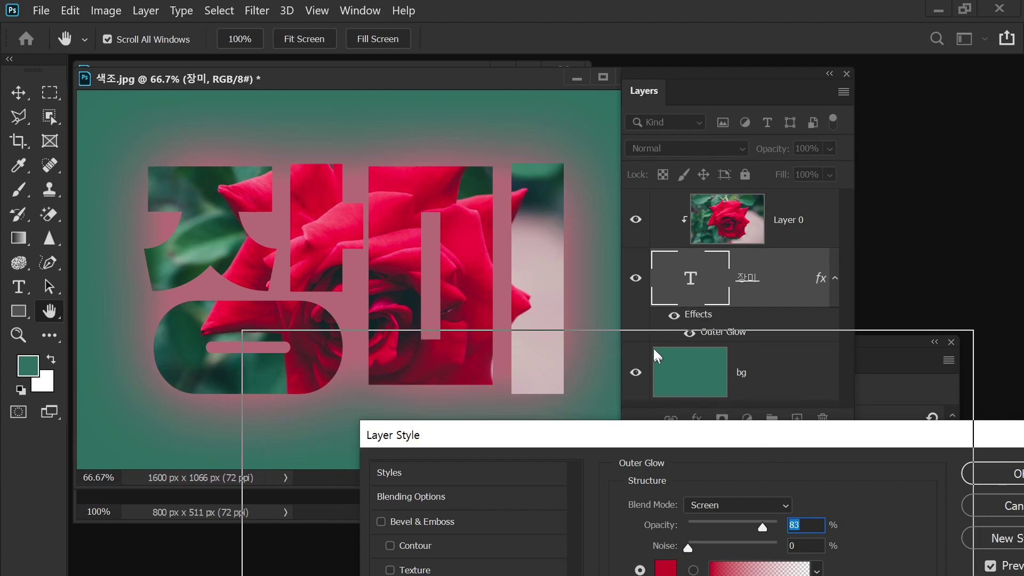
{"action": "left_click_drag", "start_coordinate": [654, 348], "coordinate": [654, 347]}
{"action": "left_click", "coordinate": [544, 474]}
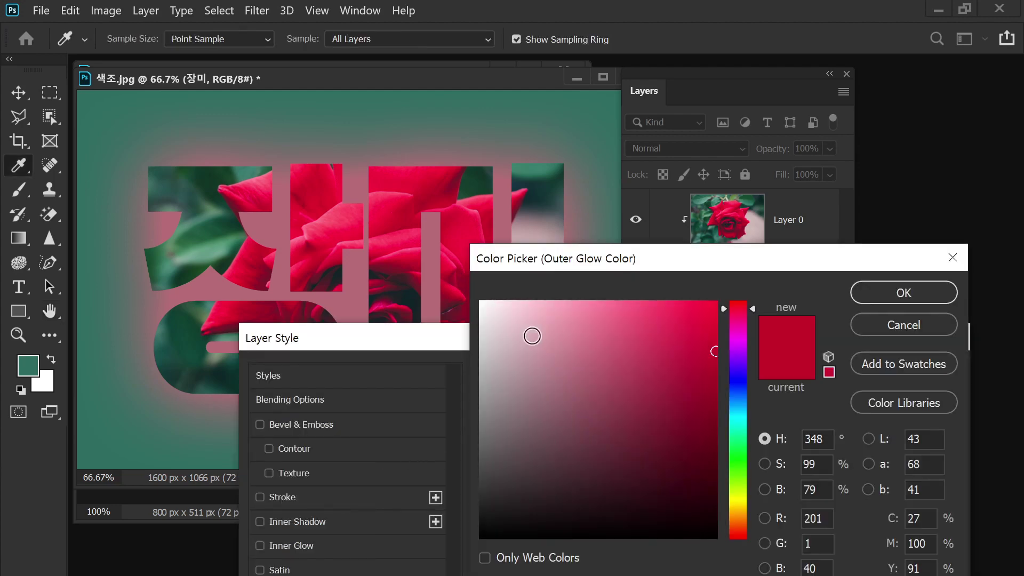
{"action": "left_click_drag", "start_coordinate": [530, 335], "coordinate": [486, 305]}
{"action": "left_click", "coordinate": [890, 291]}
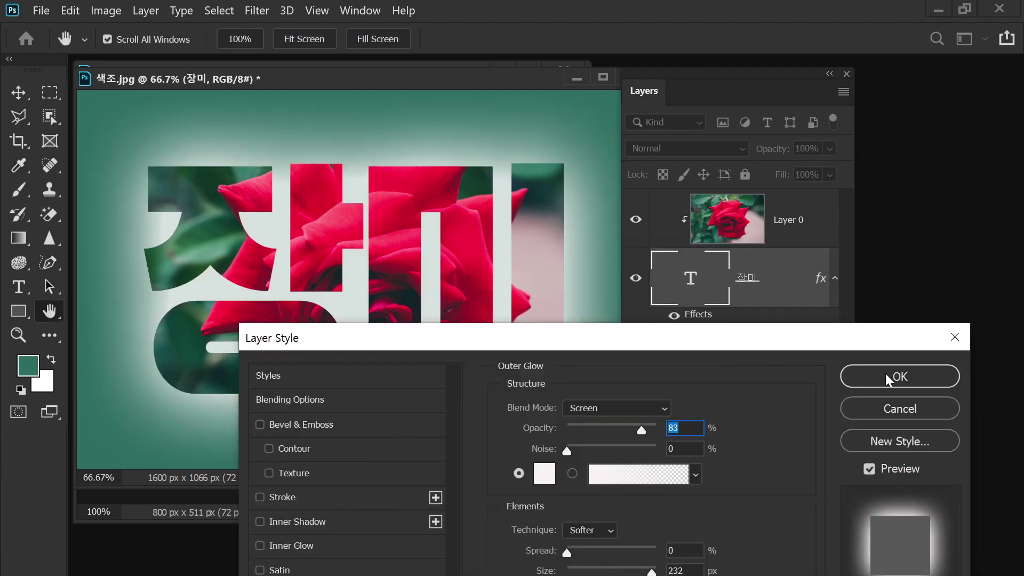
{"action": "left_click", "coordinate": [902, 375]}
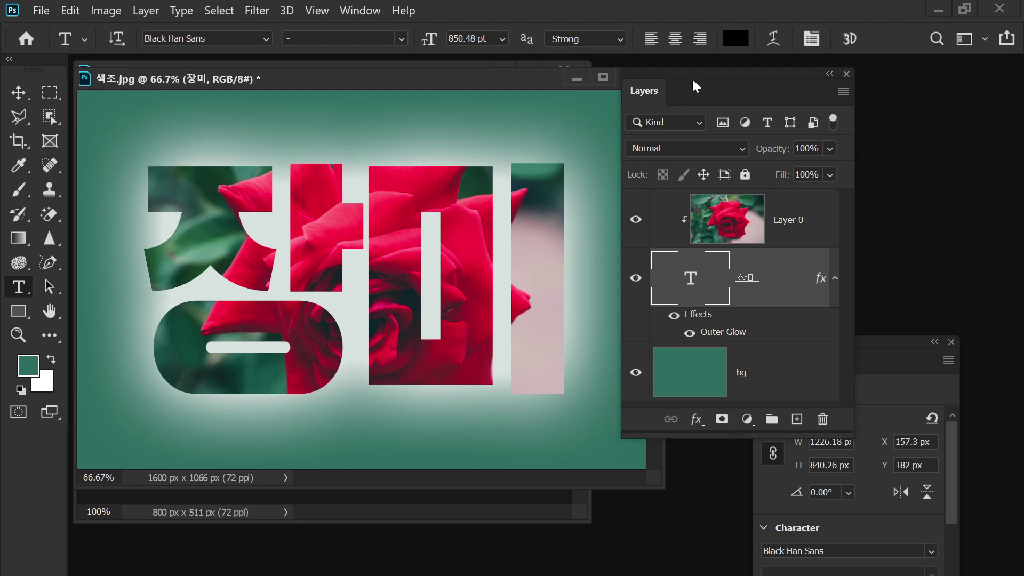
{"action": "left_click", "coordinate": [107, 15]}
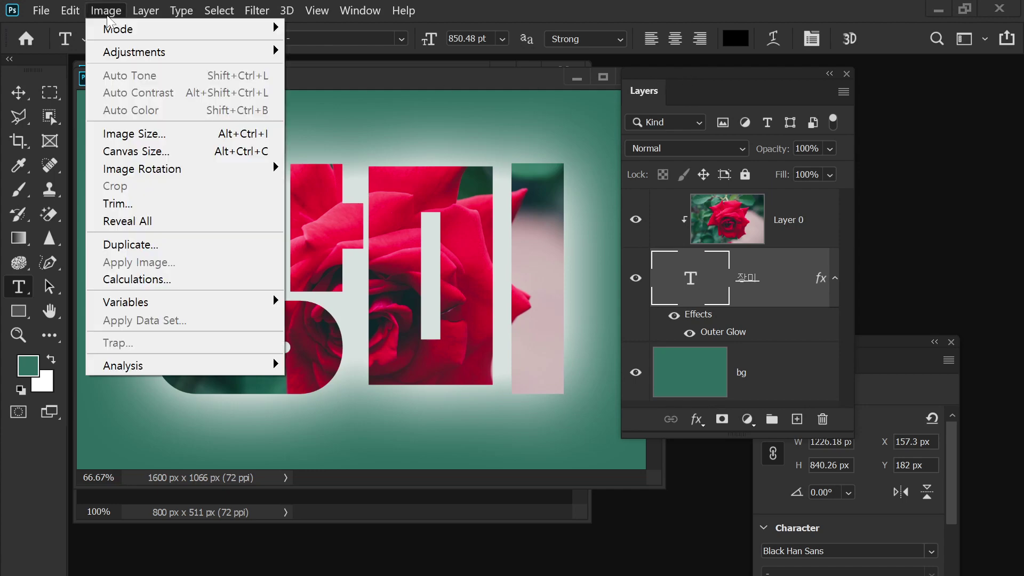
{"action": "mouse_move", "coordinate": [274, 51]}
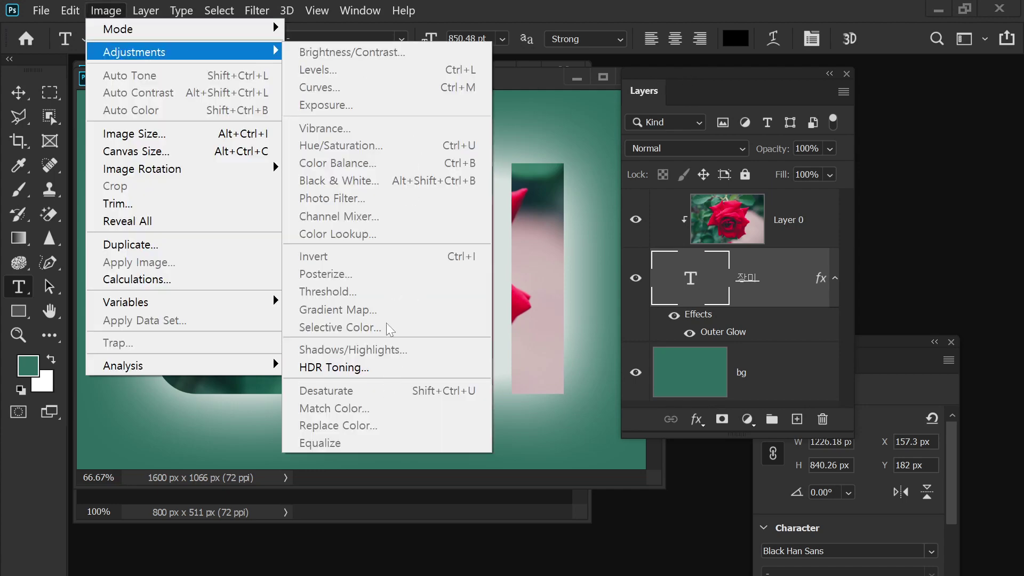
{"action": "left_click", "coordinate": [481, 2]}
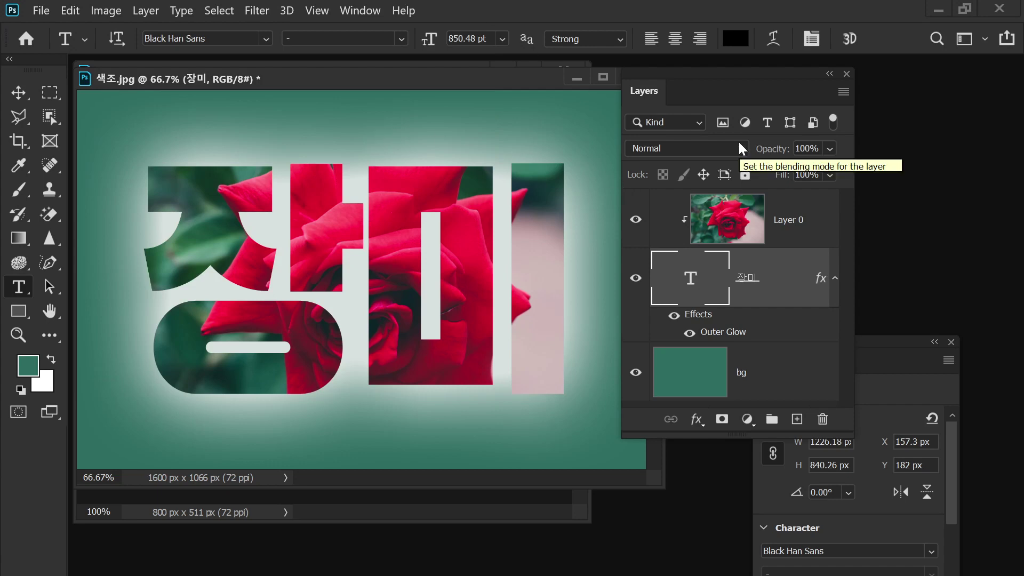
Close the rose document 색조.jpg and the orange document 오렌지.jpg without saving them.
{"action": "left_click_drag", "start_coordinate": [676, 80], "coordinate": [736, 79]}
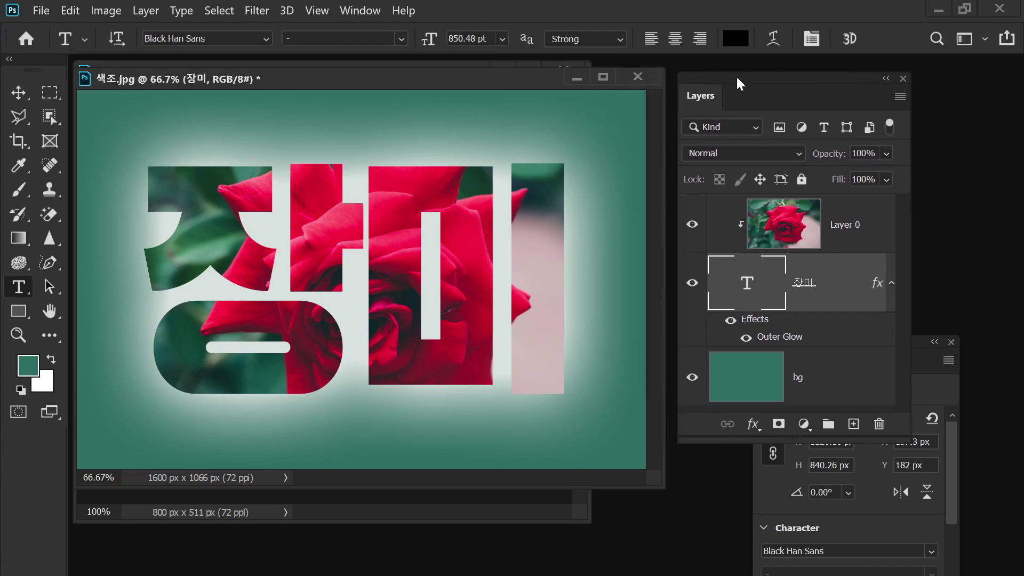
{"action": "left_click", "coordinate": [649, 78]}
{"action": "left_click", "coordinate": [513, 263]}
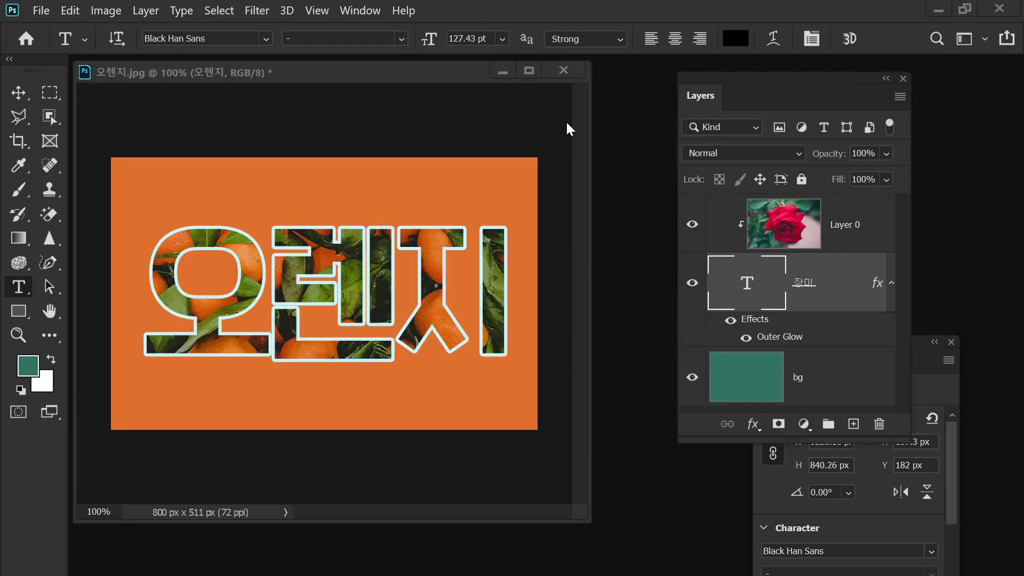
{"action": "left_click", "coordinate": [564, 70]}
{"action": "left_click", "coordinate": [540, 257]}
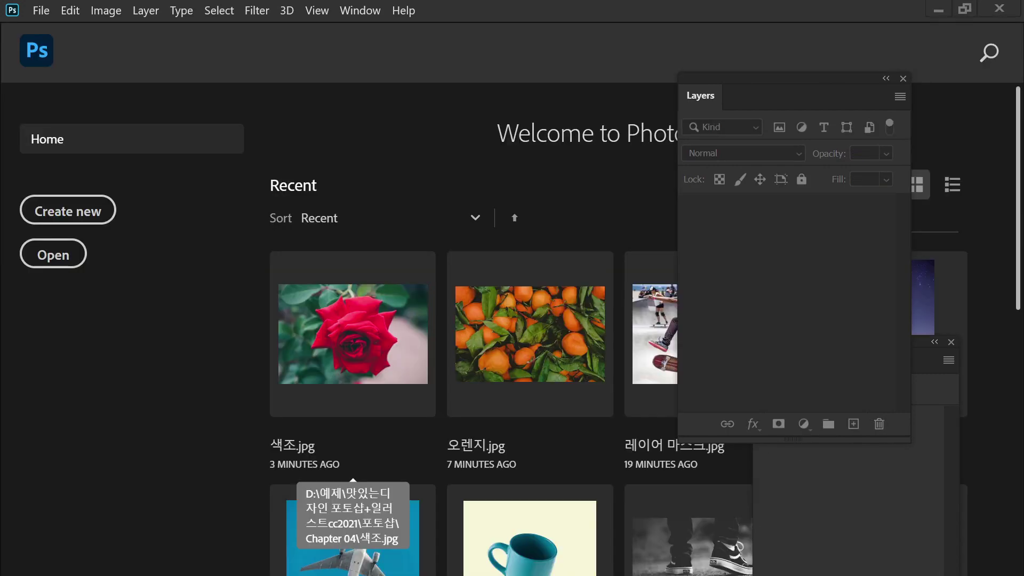
Open 조정 레이어.jpg from the Chapter 03 example folder in Photoshop and enlarge its document window.
{"action": "left_click", "coordinate": [133, 560]}
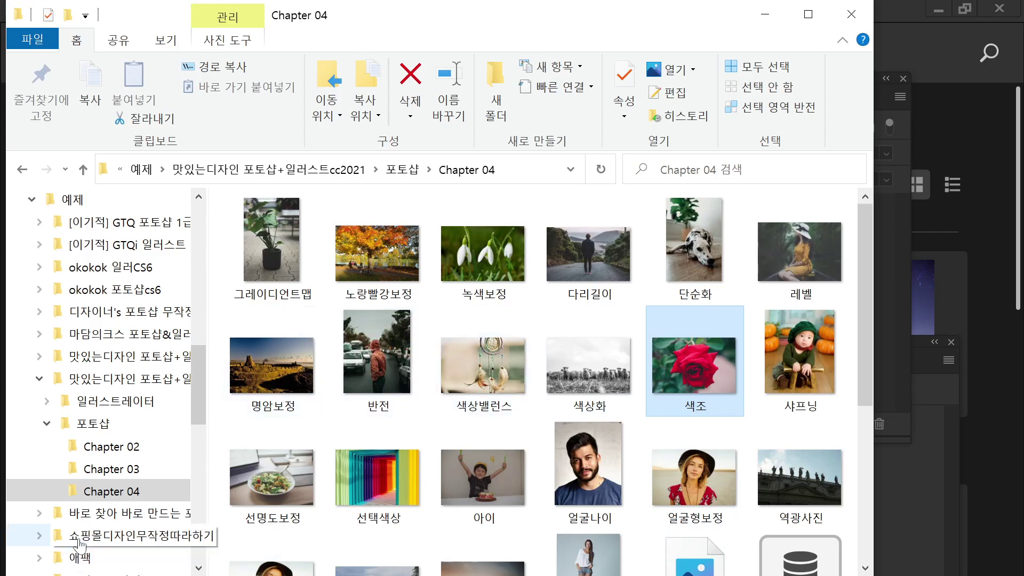
{"action": "left_click", "coordinate": [136, 470]}
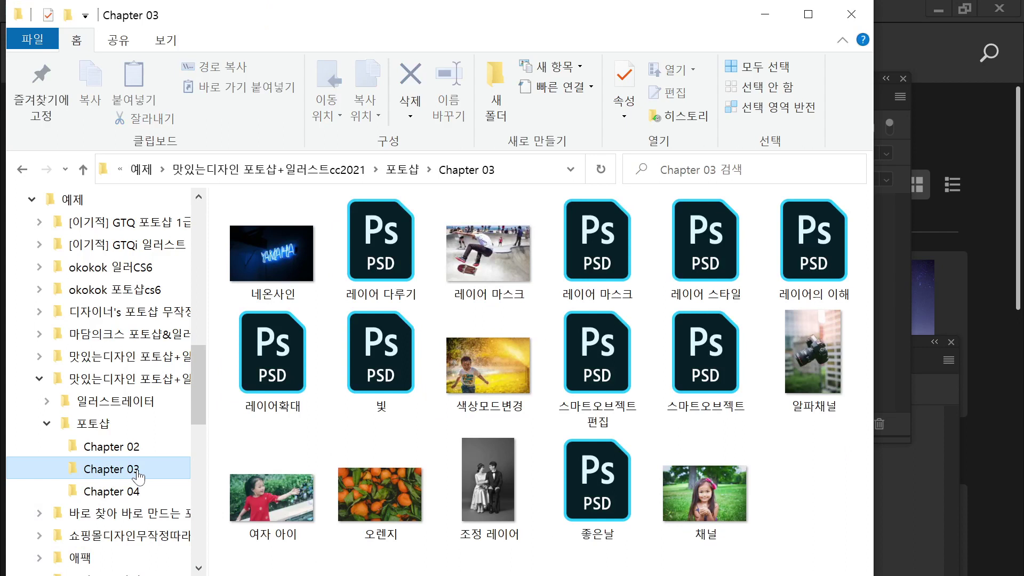
{"action": "left_click", "coordinate": [501, 516]}
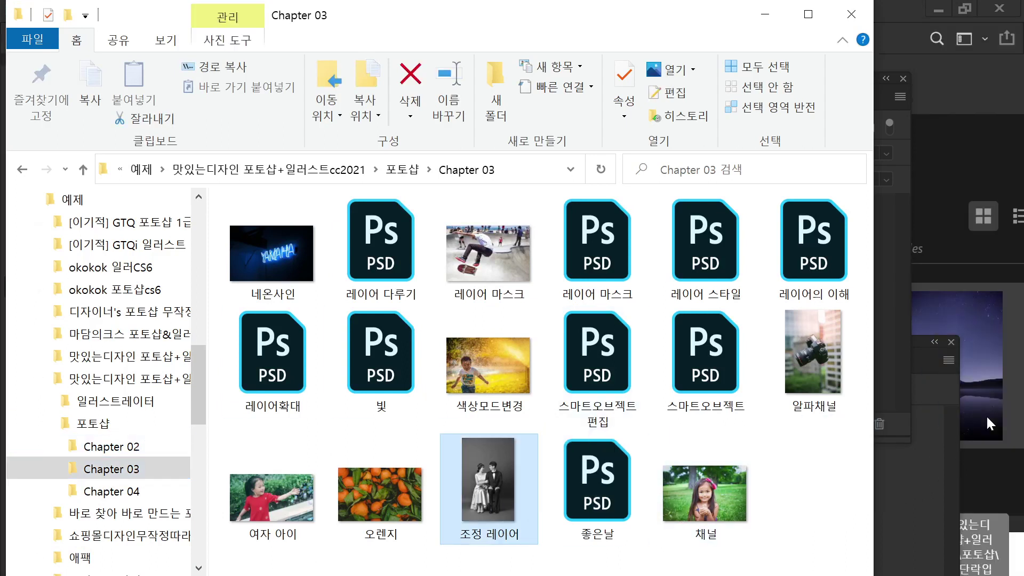
{"action": "left_click", "coordinate": [765, 14]}
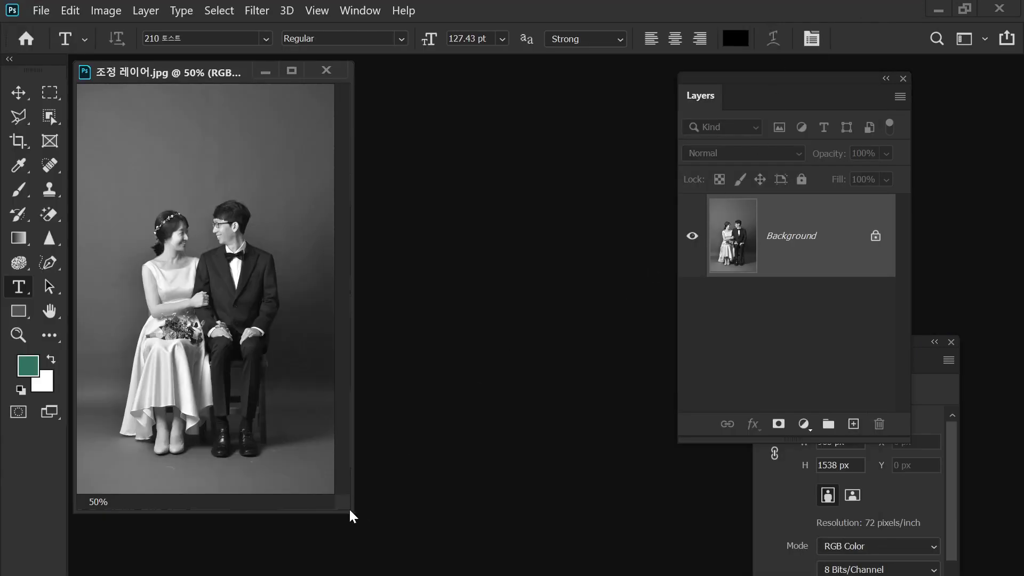
{"action": "left_click_drag", "start_coordinate": [351, 514], "coordinate": [636, 575]}
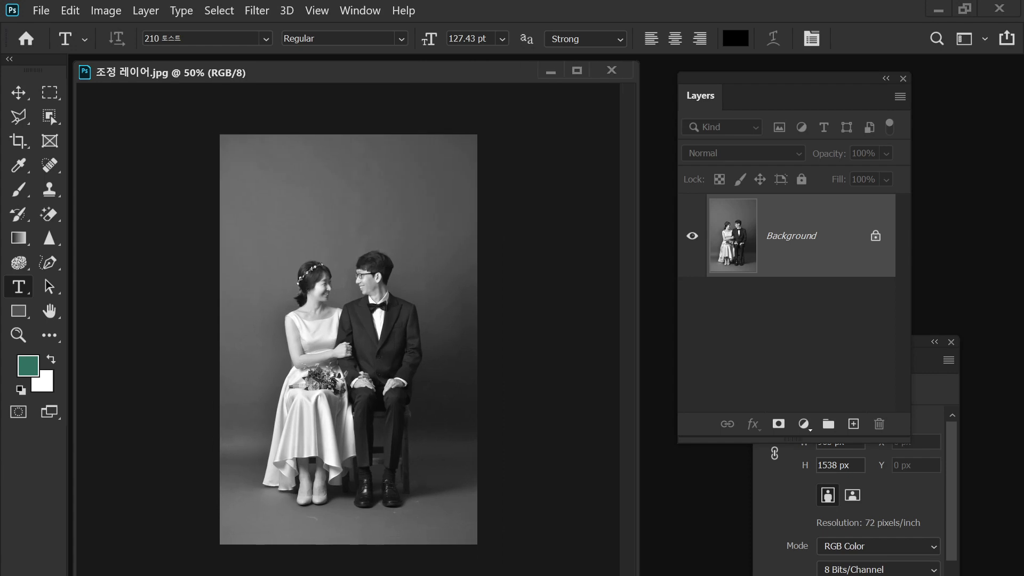
{"action": "key", "text": "ctrl+plus"}
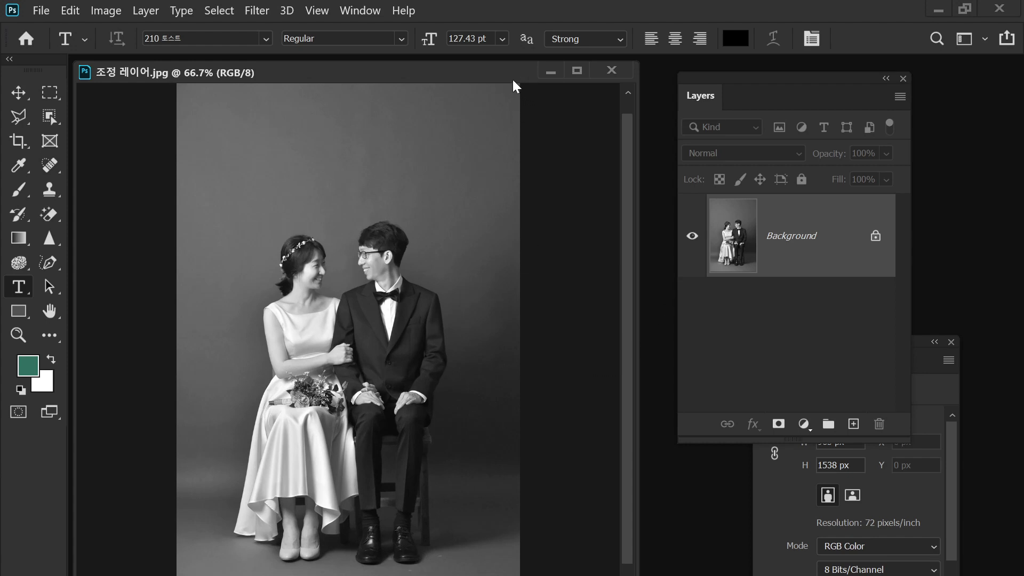
{"action": "left_click_drag", "start_coordinate": [513, 79], "coordinate": [502, 74]}
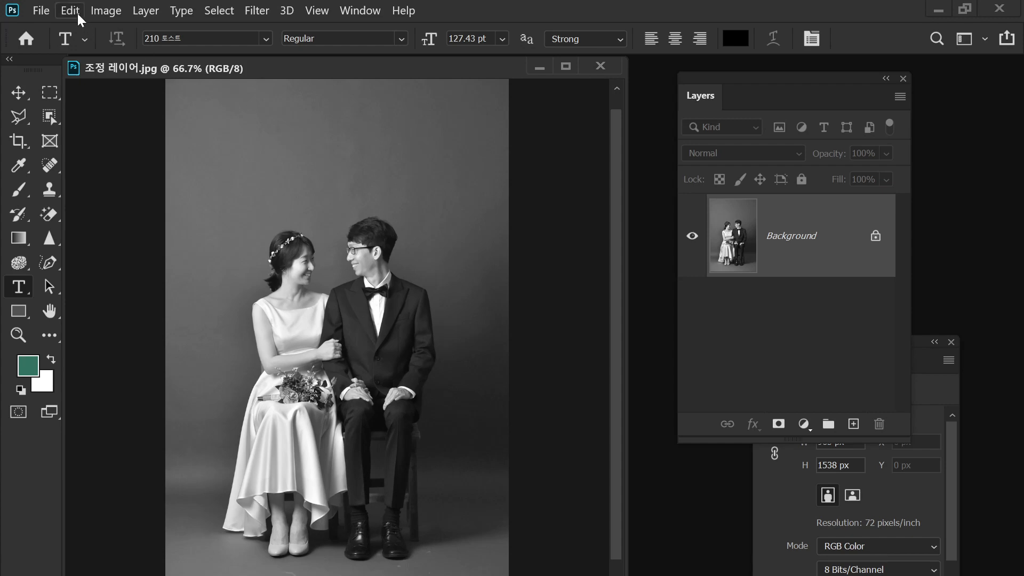
{"action": "left_click", "coordinate": [105, 11]}
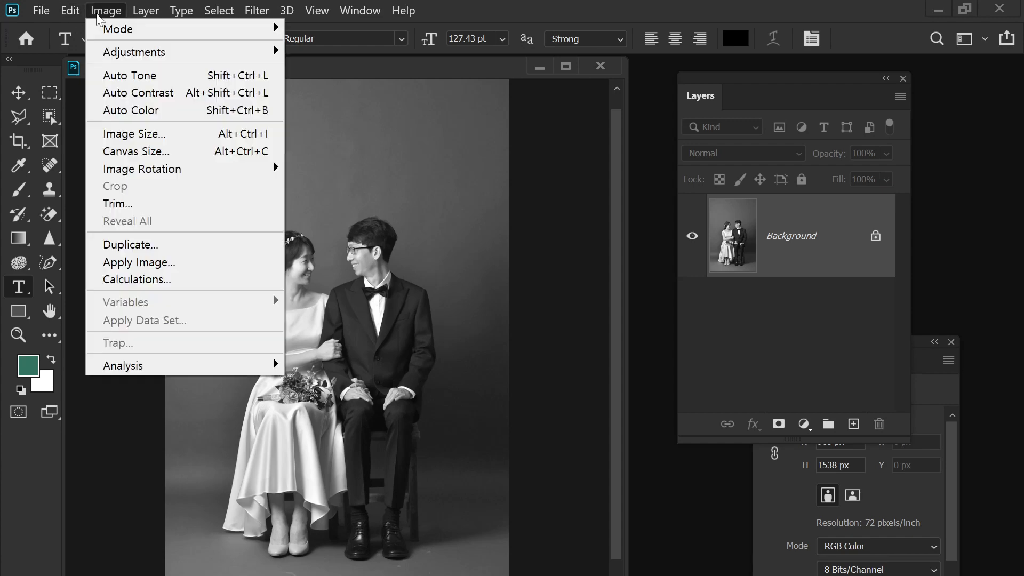
{"action": "left_click", "coordinate": [375, 44]}
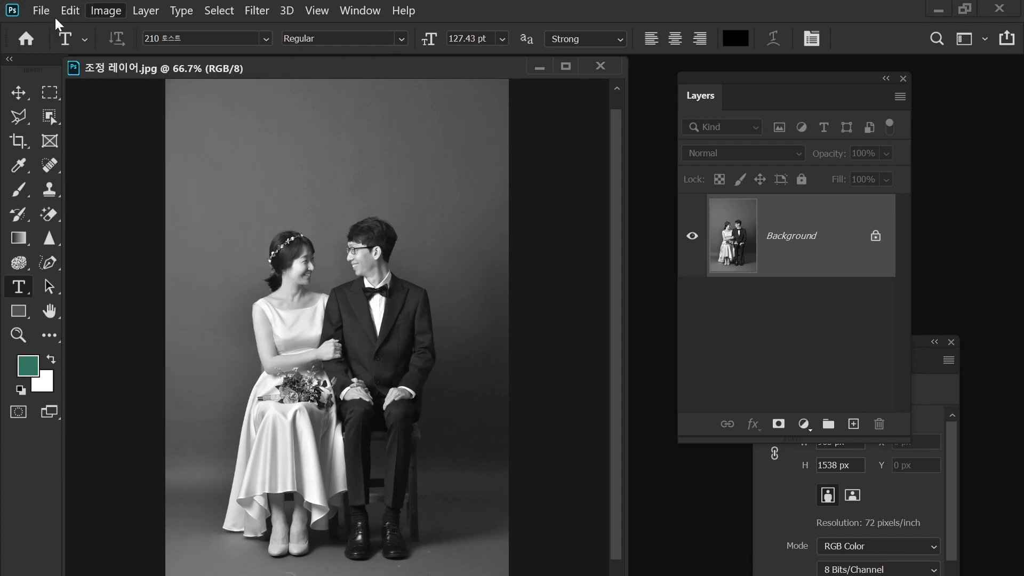
{"action": "left_click", "coordinate": [70, 11]}
{"action": "left_click", "coordinate": [116, 17]}
{"action": "left_click", "coordinate": [106, 12]}
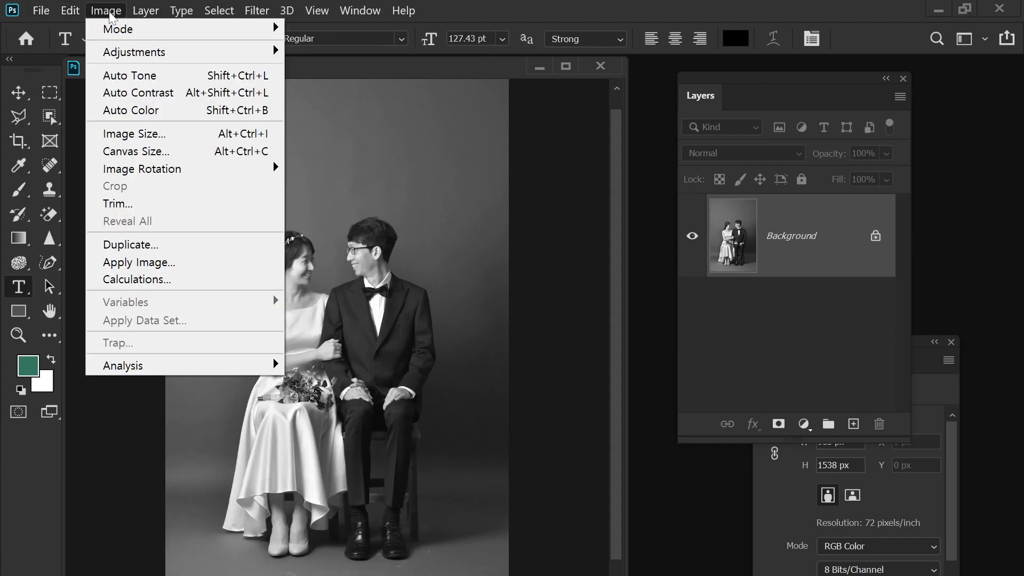
{"action": "left_click", "coordinate": [501, 11]}
Add a Curves adjustment layer above the Background of the wedding photo.
{"action": "left_click_drag", "start_coordinate": [805, 86], "coordinate": [565, 112]}
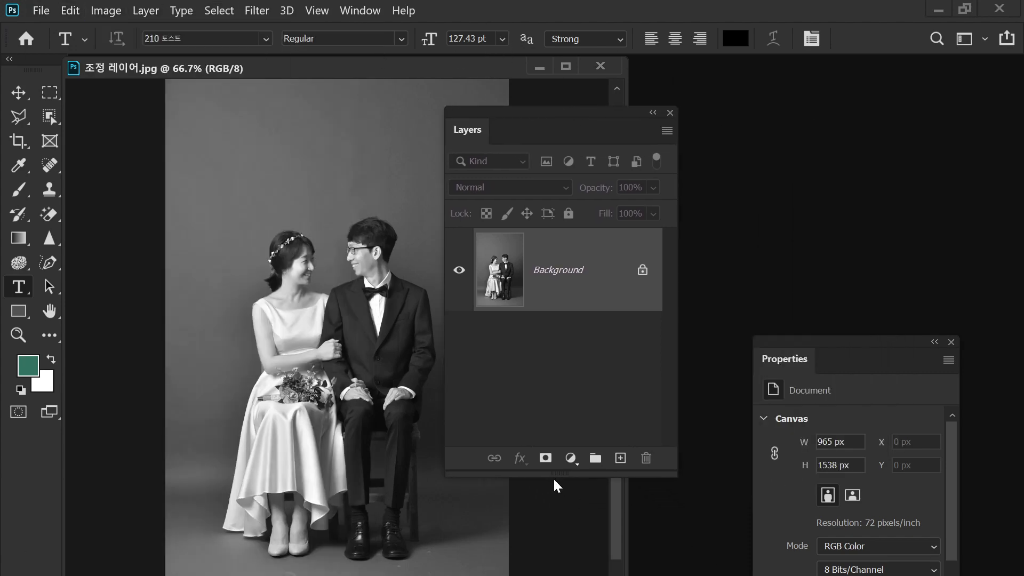
{"action": "left_click_drag", "start_coordinate": [571, 475], "coordinate": [533, 364]}
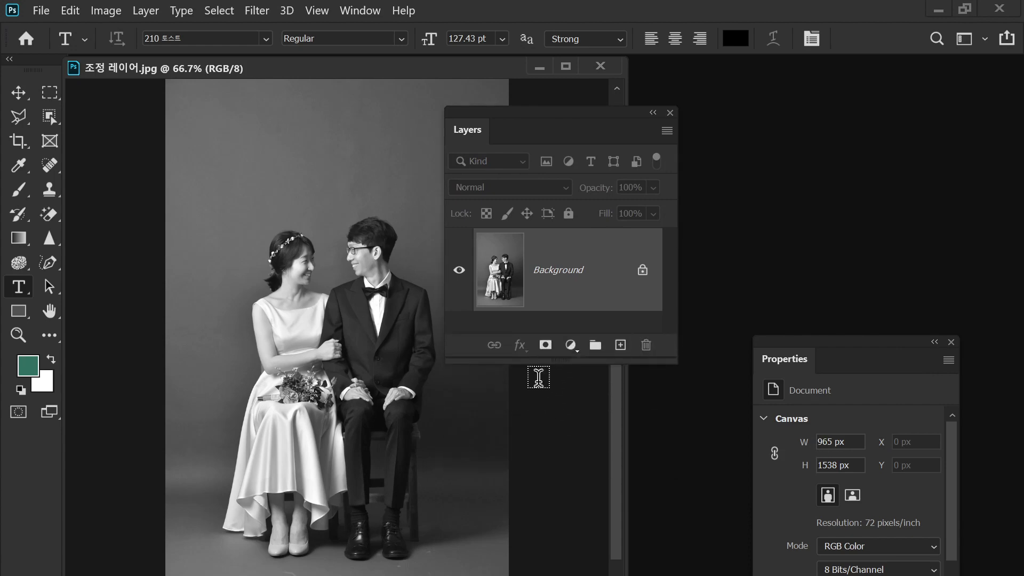
{"action": "left_click", "coordinate": [570, 345]}
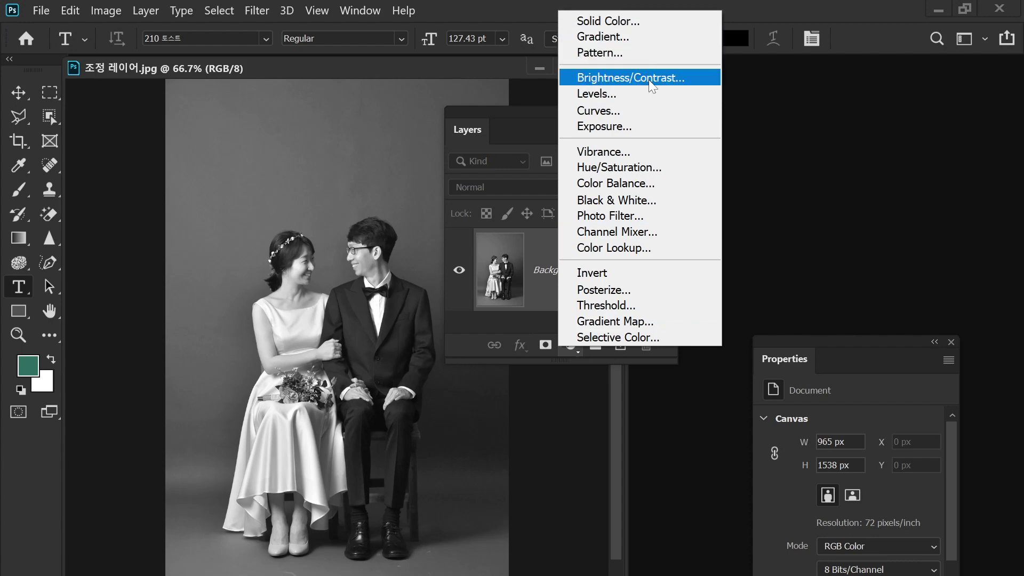
{"action": "left_click", "coordinate": [642, 111]}
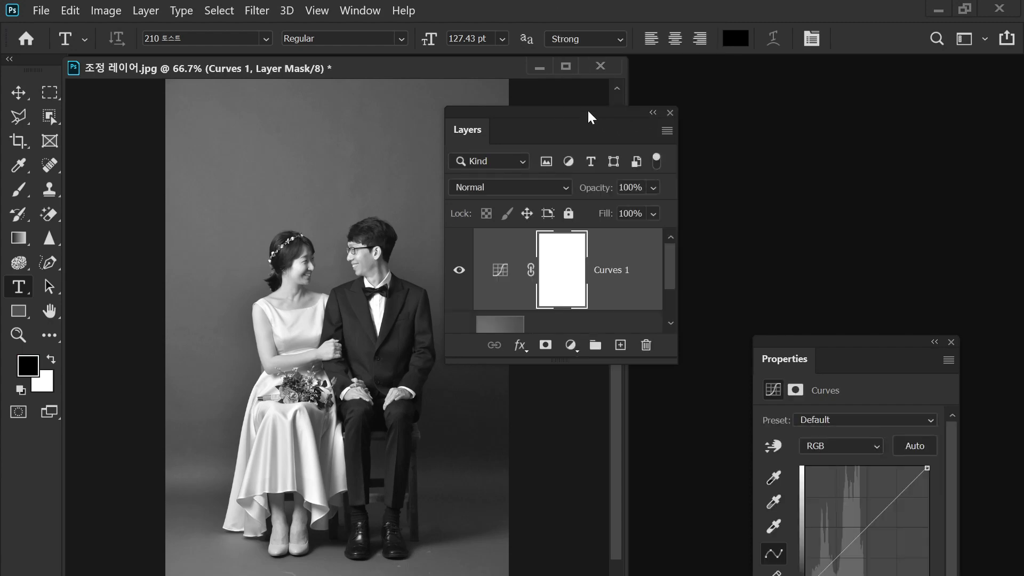
Make the layer list taller and arrange it side by side with the Curves properties, clear of the couple.
{"action": "left_click_drag", "start_coordinate": [677, 368], "coordinate": [656, 574]}
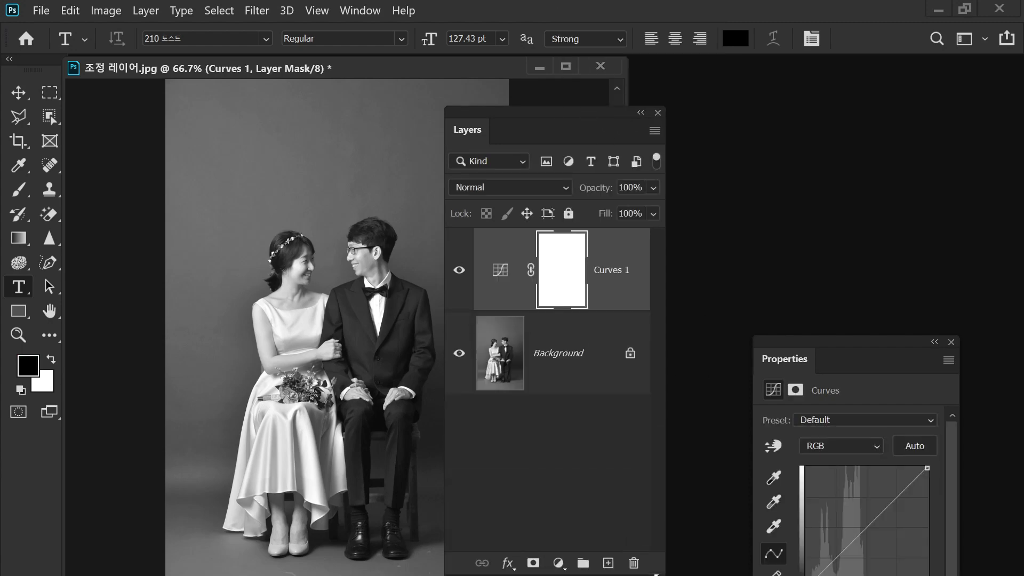
{"action": "left_click_drag", "start_coordinate": [559, 111], "coordinate": [623, 97]}
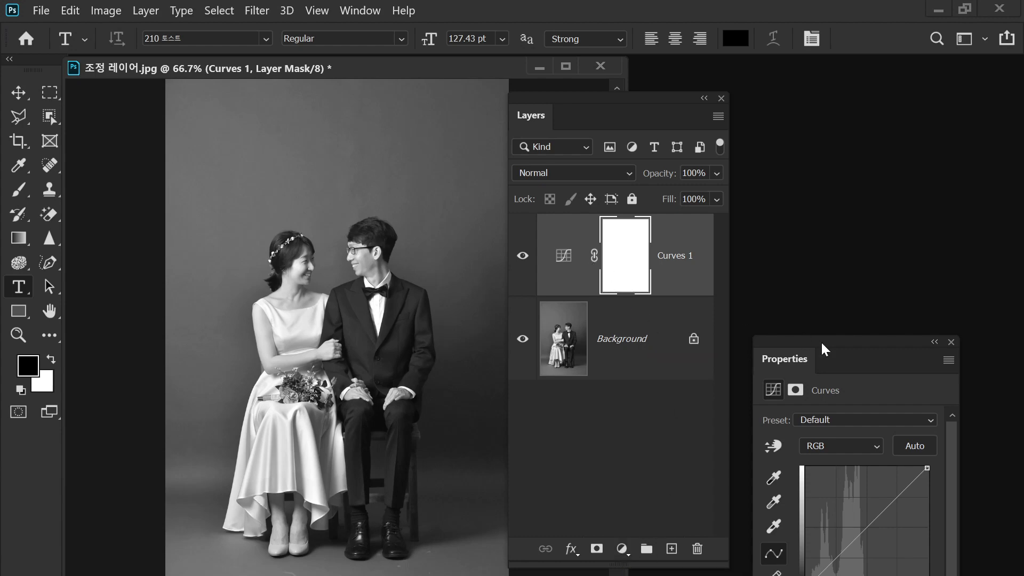
{"action": "left_click_drag", "start_coordinate": [821, 341], "coordinate": [369, 209]}
{"action": "left_click_drag", "start_coordinate": [596, 108], "coordinate": [776, 107]}
{"action": "left_click_drag", "start_coordinate": [473, 216], "coordinate": [619, 94]}
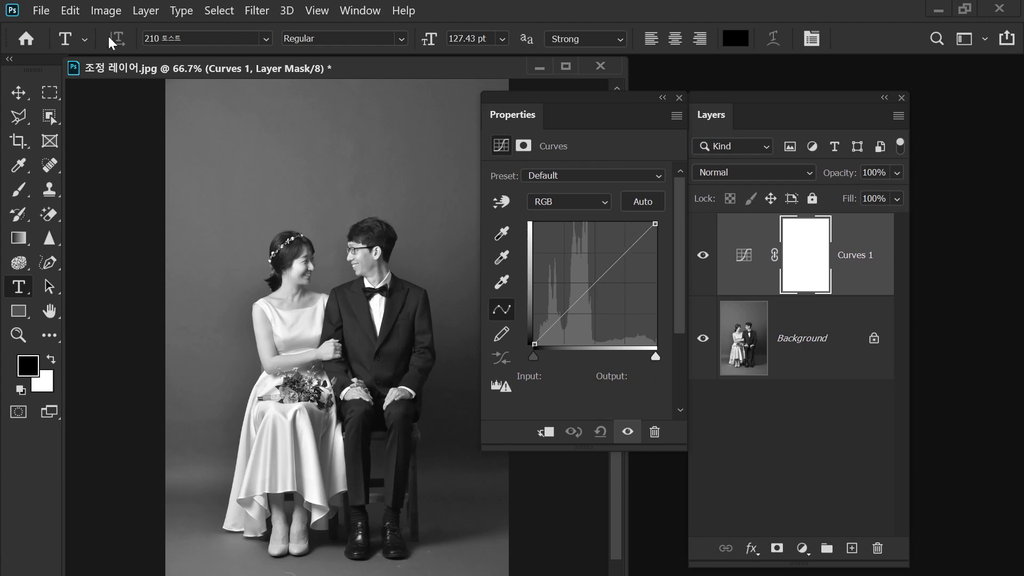
{"action": "left_click", "coordinate": [95, 11]}
{"action": "mouse_move", "coordinate": [115, 56]}
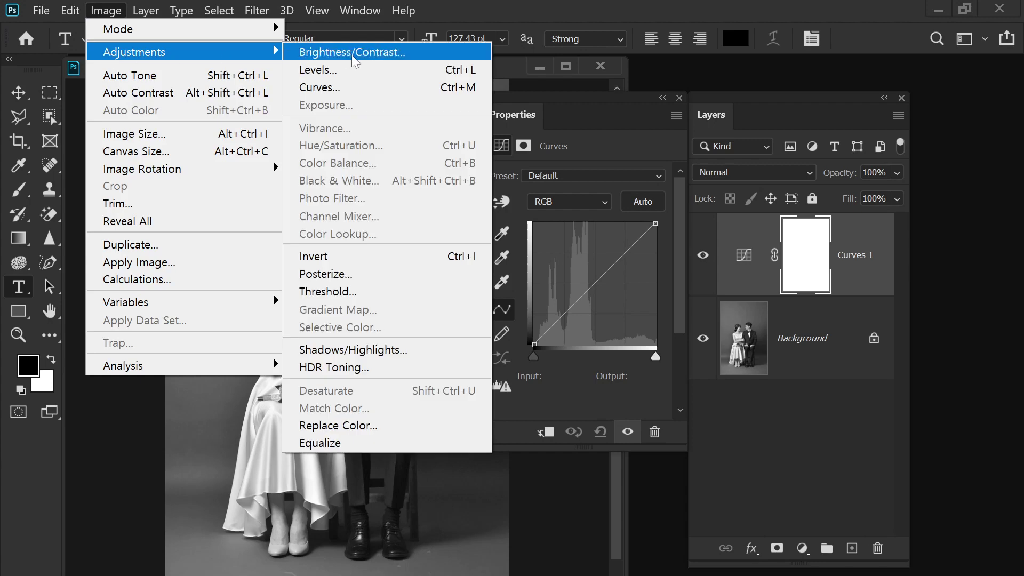
{"action": "left_click", "coordinate": [352, 89]}
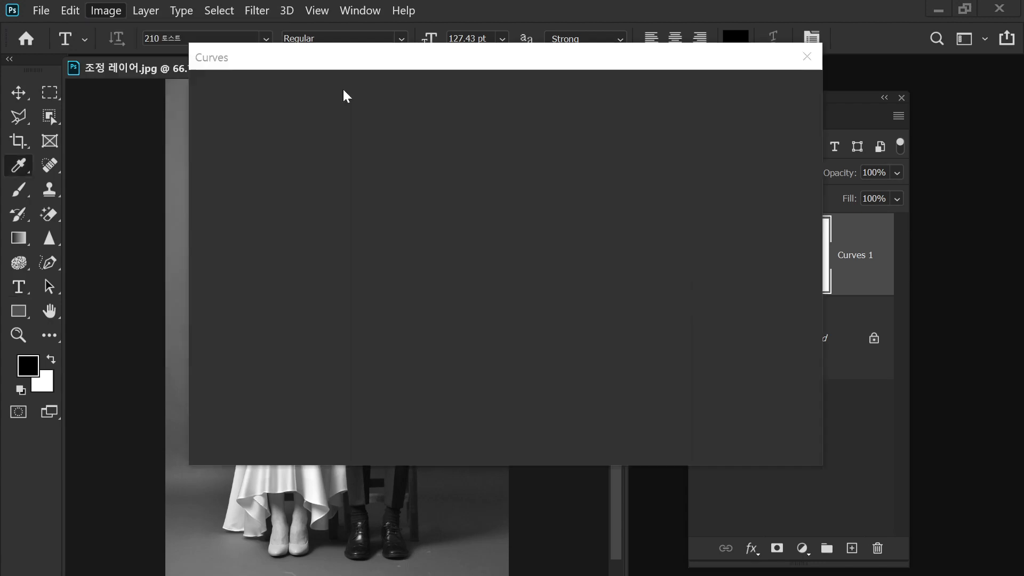
{"action": "left_click_drag", "start_coordinate": [564, 64], "coordinate": [435, 224]}
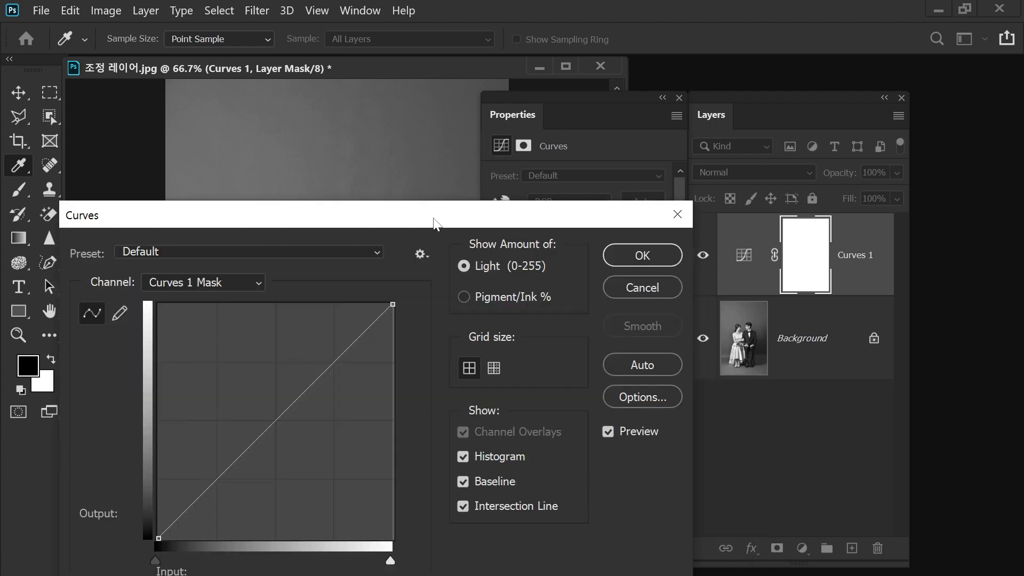
{"action": "left_click", "coordinate": [643, 287]}
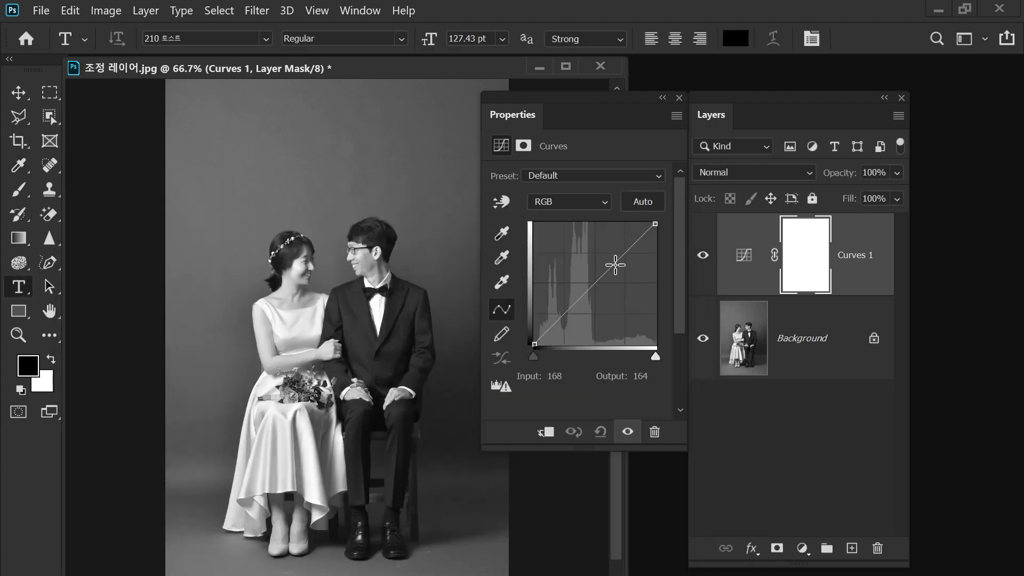
Shape the Curves layer's RGB curve into a steep S, with an upper point at input 138 and a lower point at about 95.
{"action": "left_click_drag", "start_coordinate": [622, 255], "coordinate": [608, 252]}
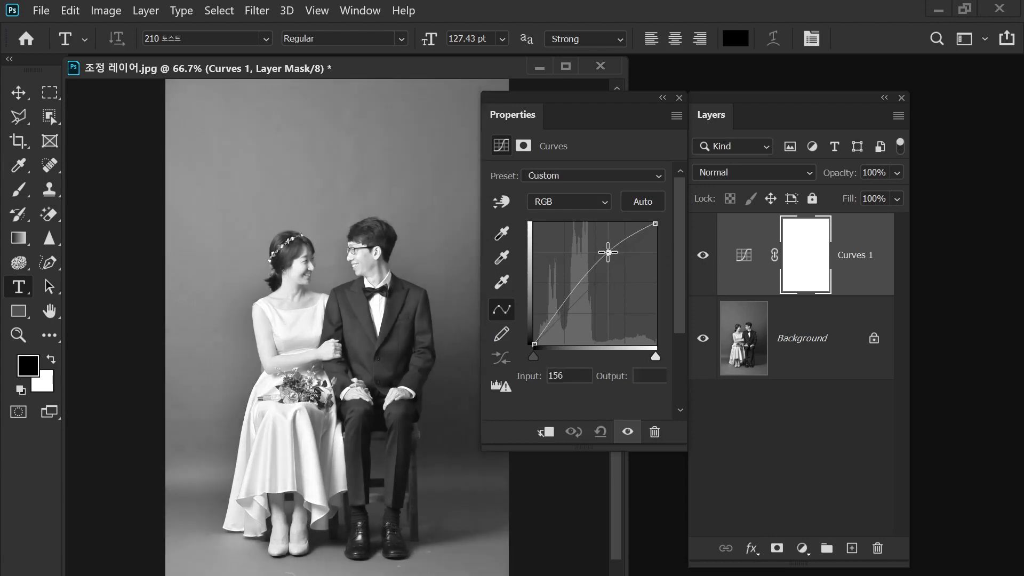
{"action": "left_click_drag", "start_coordinate": [573, 296], "coordinate": [570, 307]}
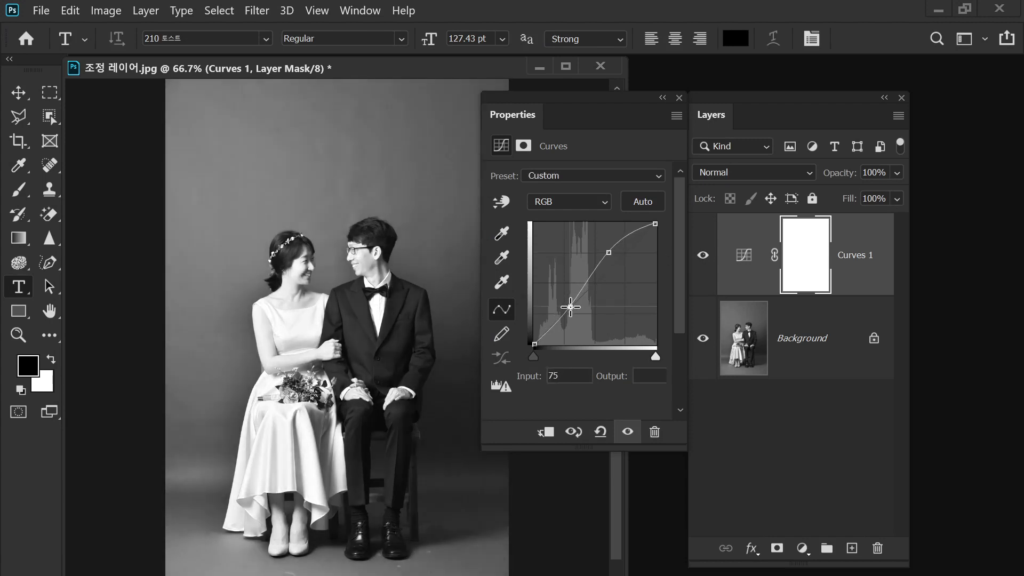
{"action": "left_click_drag", "start_coordinate": [609, 252], "coordinate": [612, 257]}
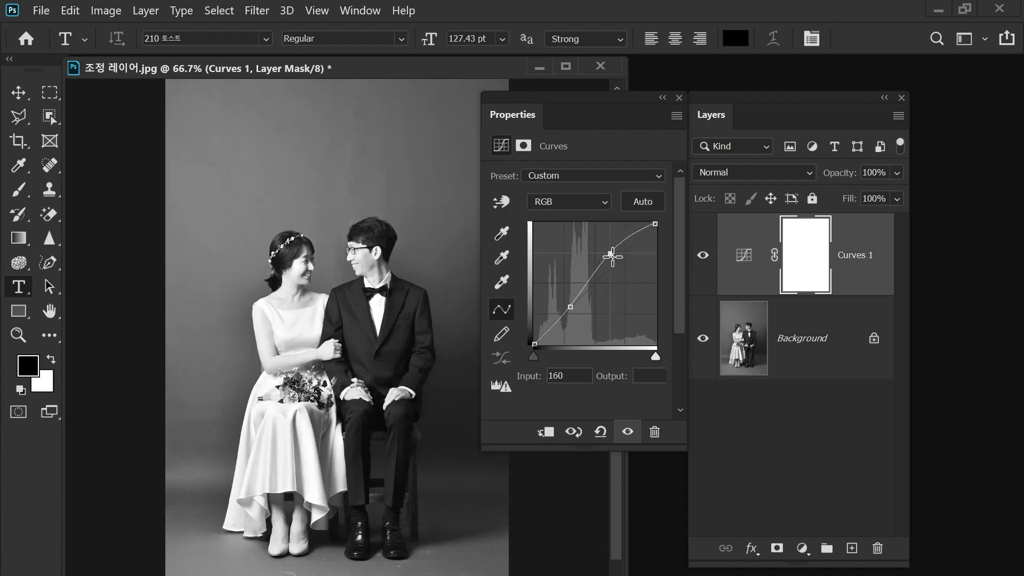
{"action": "left_click_drag", "start_coordinate": [570, 307], "coordinate": [577, 301]}
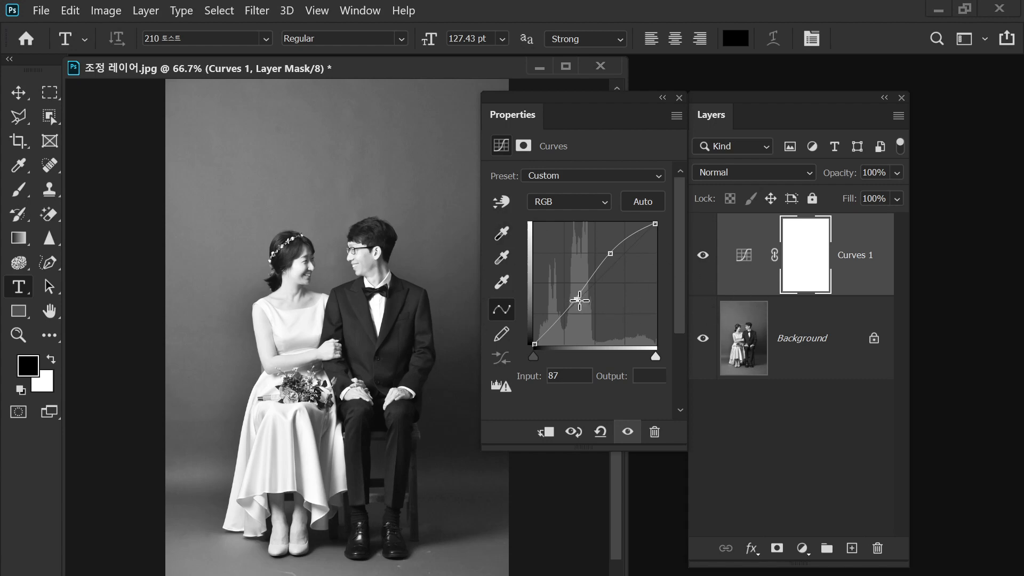
{"action": "left_click_drag", "start_coordinate": [580, 301], "coordinate": [583, 301]}
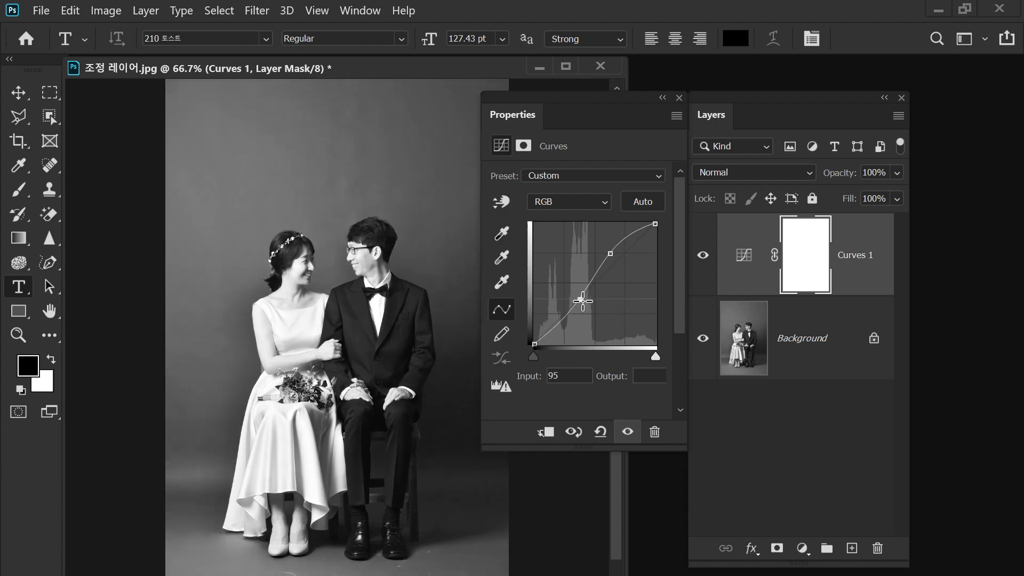
{"action": "left_click_drag", "start_coordinate": [610, 253], "coordinate": [603, 253]}
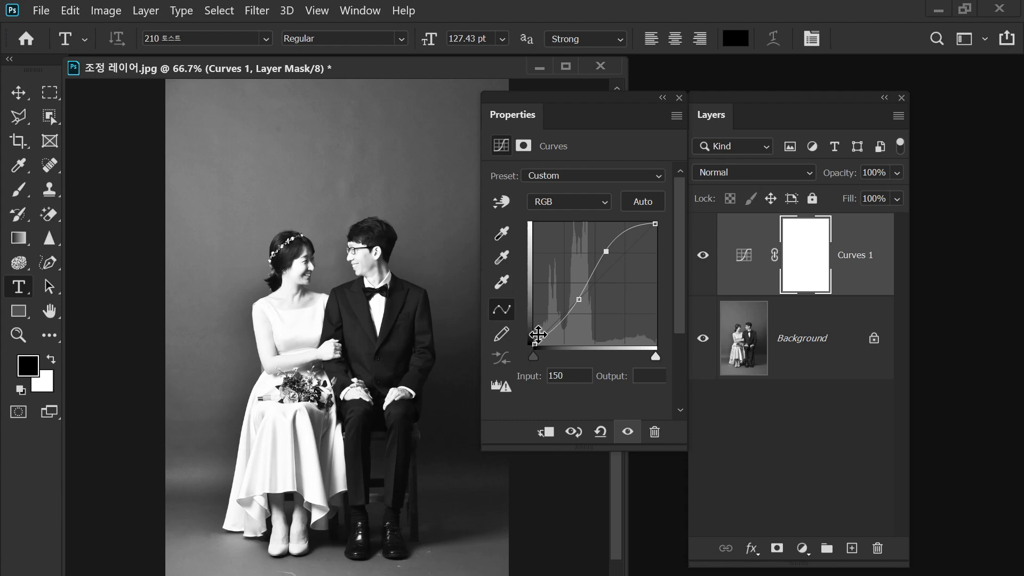
{"action": "left_click_drag", "start_coordinate": [606, 251], "coordinate": [605, 252]}
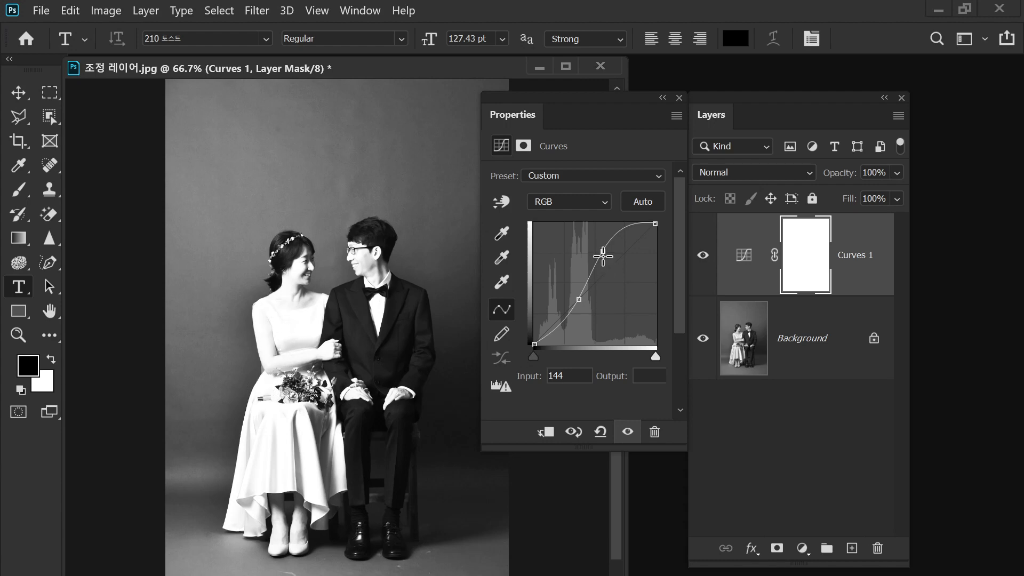
{"action": "left_click_drag", "start_coordinate": [602, 251], "coordinate": [600, 255]}
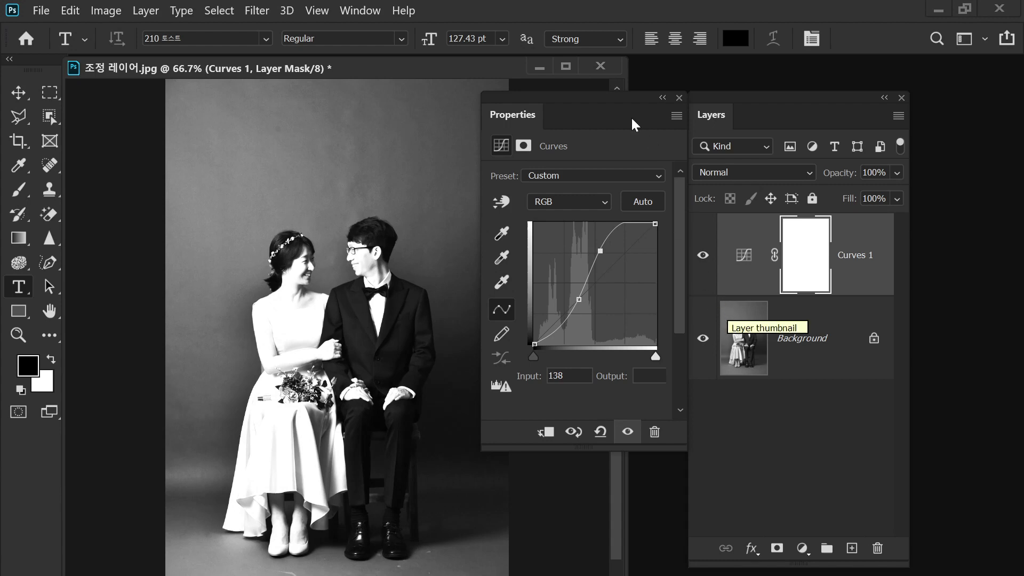
Separate the Curves properties from the layer list, and enlarge the Brush to 100 px for painting on the Curves mask.
{"action": "left_click_drag", "start_coordinate": [607, 94], "coordinate": [920, 280]}
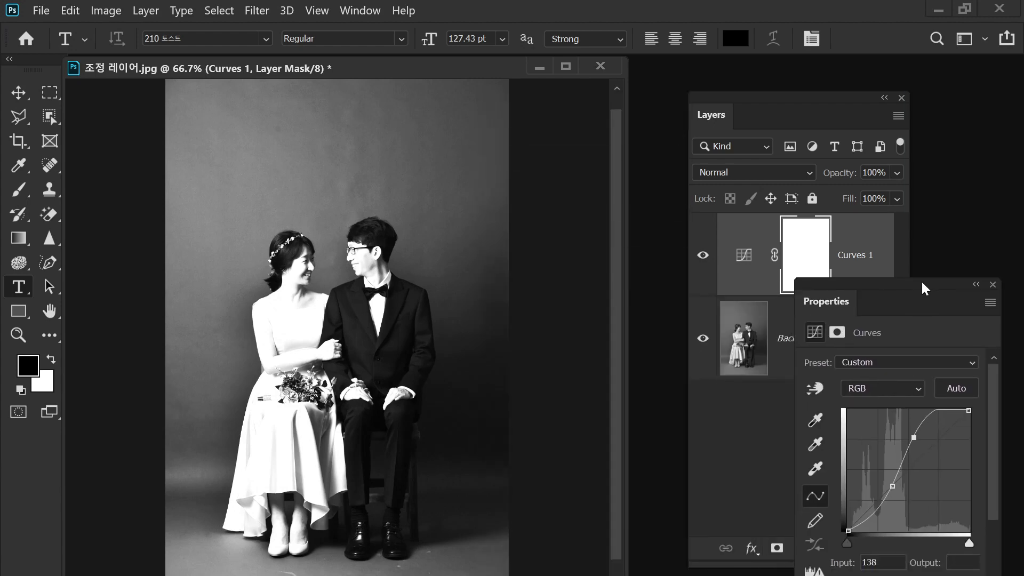
{"action": "left_click_drag", "start_coordinate": [808, 98], "coordinate": [595, 105]}
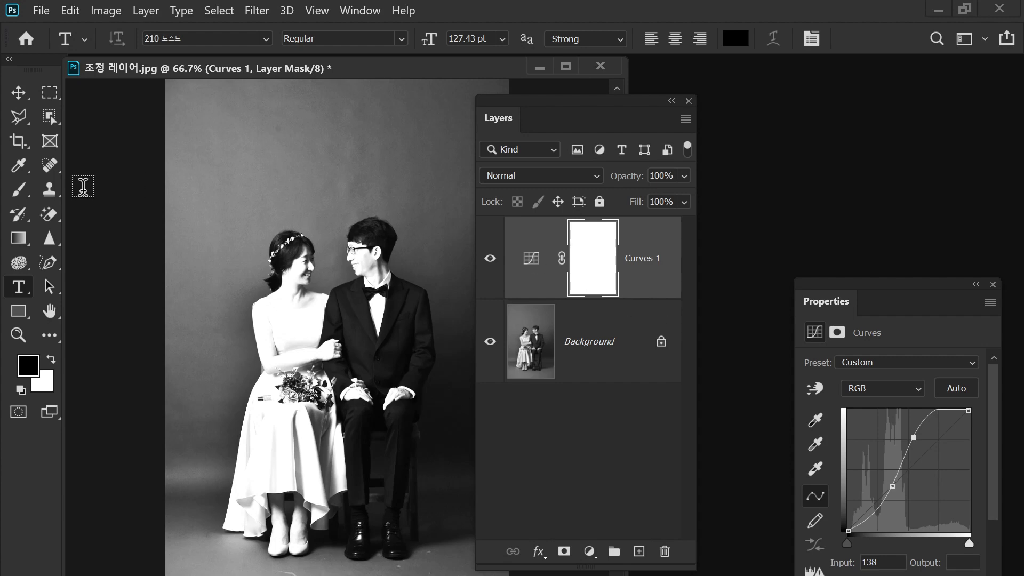
{"action": "left_click", "coordinate": [18, 196]}
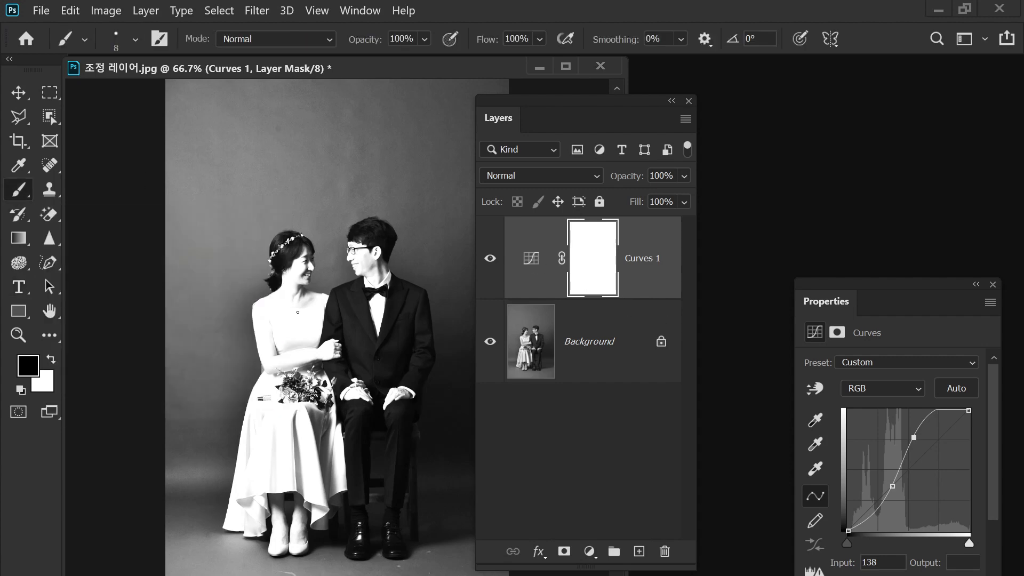
{"action": "key", "text": "bracketright"}
{"action": "key", "text": "bracketright"}
{"action": "key", "text": "bracketright"}
{"action": "key", "text": "bracketright"}
{"action": "key", "text": "bracketright"}
{"action": "key", "text": "bracketright"}
{"action": "key", "text": "bracketright"}
{"action": "key", "text": "bracketright"}
{"action": "key", "text": "bracketright"}
{"action": "key", "text": "bracketright"}
{"action": "key", "text": "bracketright"}
{"action": "key", "text": "bracketright"}
{"action": "key", "text": "bracketleft"}
Try a full-opacity hard black dab on the bride's bodice in the Curves mask, and undo it.
{"action": "left_click", "coordinate": [277, 316]}
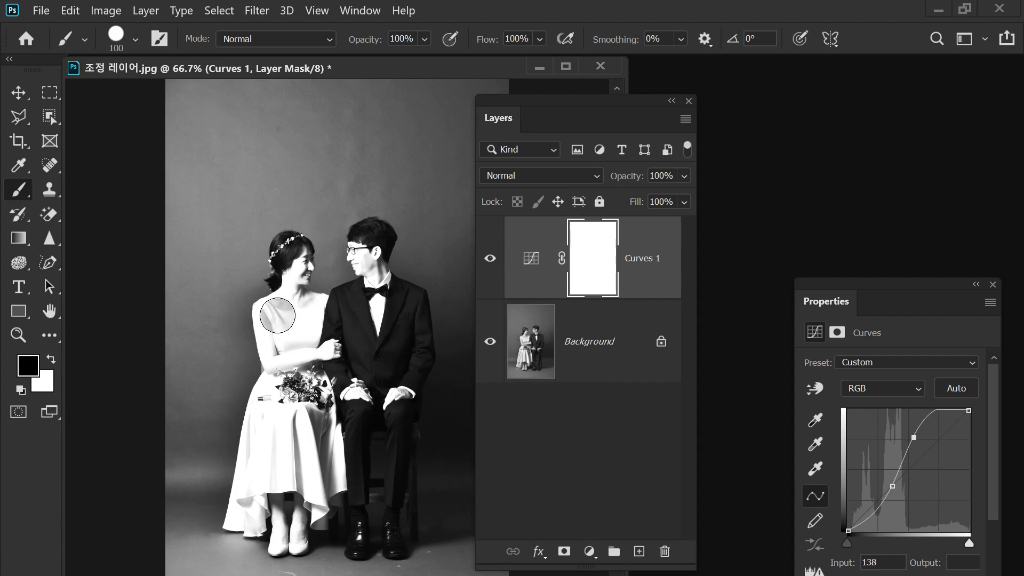
{"action": "key", "text": "ctrl+z"}
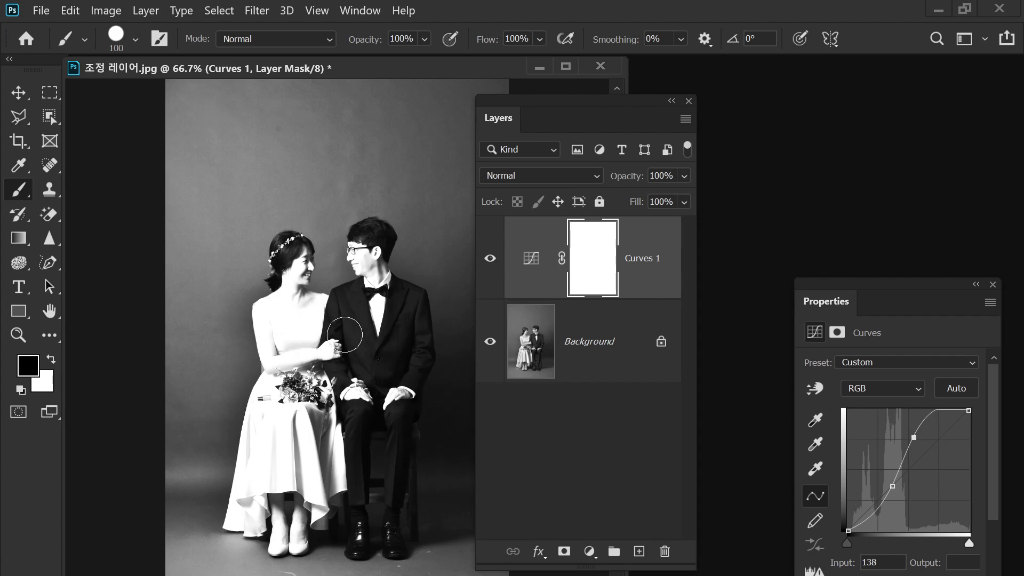
Set the brush to Soft Round with 20% opacity and a size of 175 px, keeping the layer list clear of the couple.
{"action": "left_click_drag", "start_coordinate": [562, 94], "coordinate": [582, 89]}
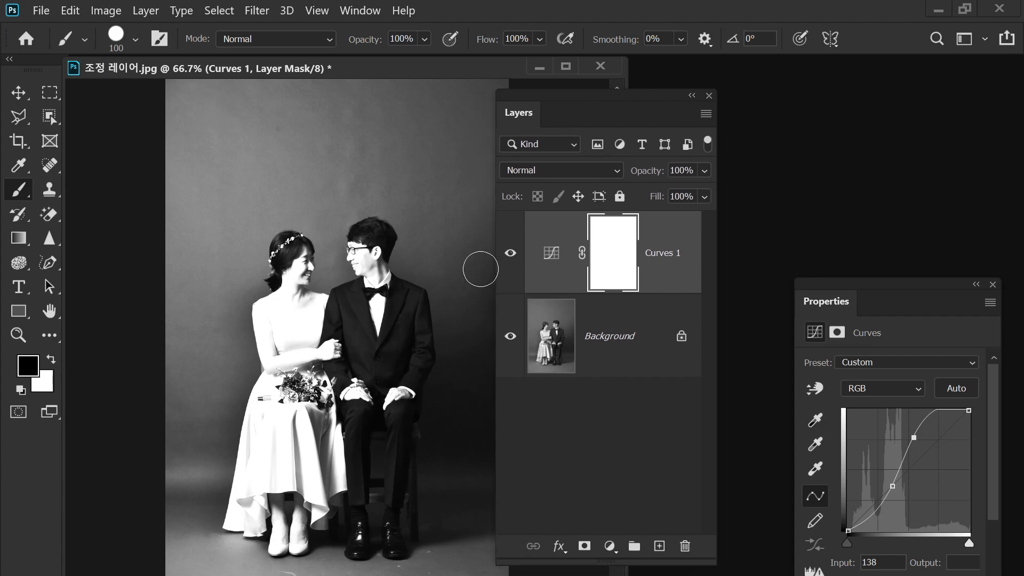
{"action": "right_click", "coordinate": [351, 251]}
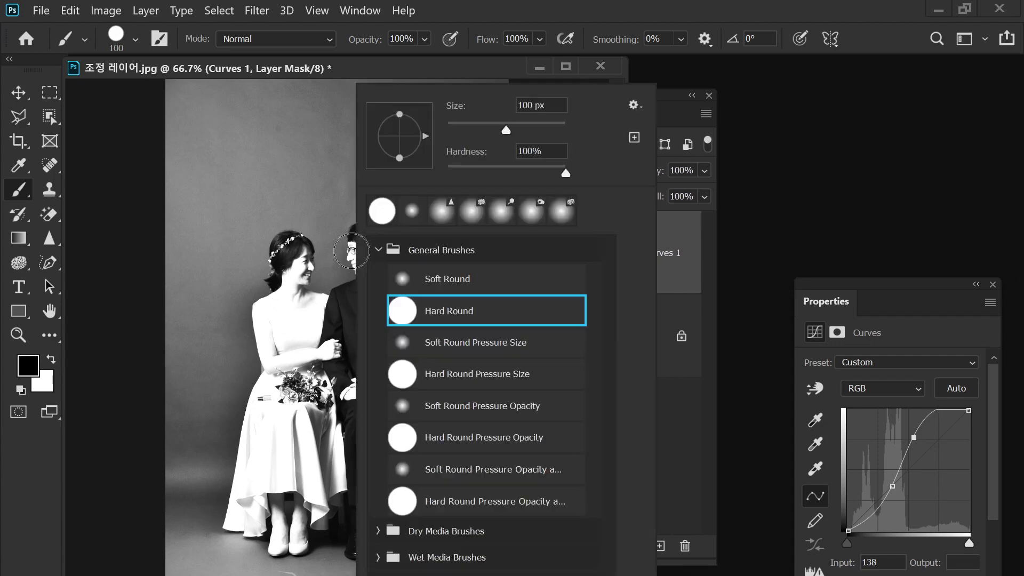
{"action": "double_click", "coordinate": [453, 279]}
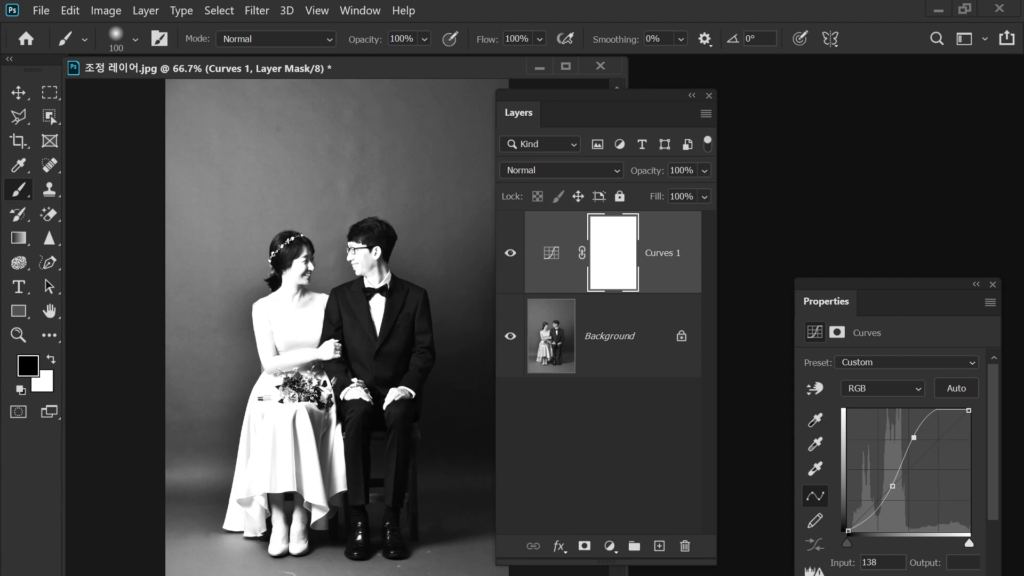
{"action": "left_click", "coordinate": [373, 43]}
{"action": "type", "text": "20"}
{"action": "key", "text": "Return"}
{"action": "key", "text": "bracketright"}
{"action": "key", "text": "bracketright"}
{"action": "key", "text": "bracketright"}
Paint black softly on the Curves mask over the bride's dress and arms, both faces, the groom's shirt and the hands.
{"action": "mouse_move", "coordinate": [274, 320]}
{"action": "left_mouse_down"}
{"action": "mouse_move", "coordinate": [265, 326]}
{"action": "mouse_move", "coordinate": [305, 318]}
{"action": "left_mouse_up"}
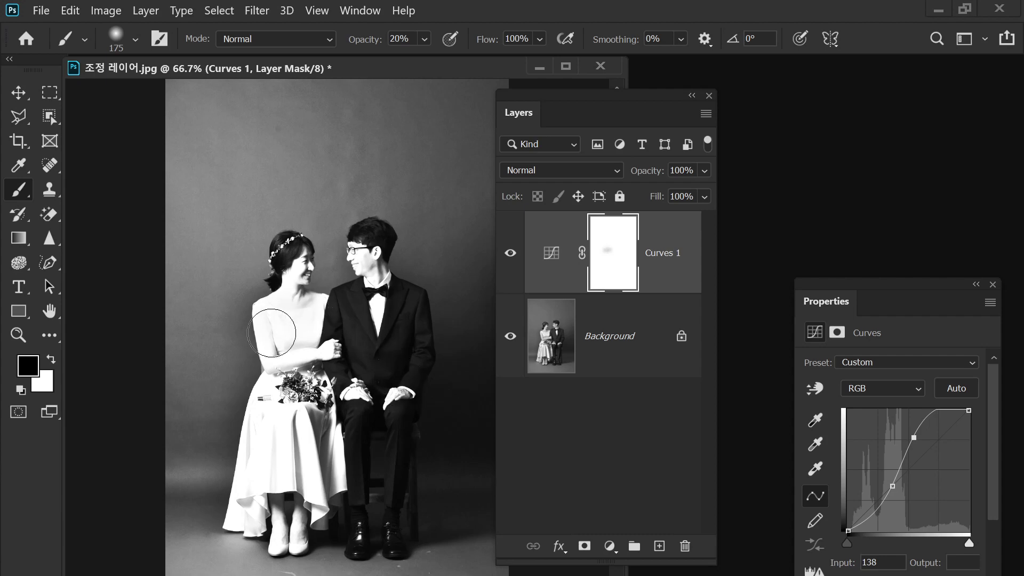
{"action": "mouse_move", "coordinate": [287, 376]}
{"action": "left_mouse_down"}
{"action": "mouse_move", "coordinate": [286, 353]}
{"action": "mouse_move", "coordinate": [270, 389]}
{"action": "mouse_move", "coordinate": [277, 418]}
{"action": "mouse_move", "coordinate": [263, 434]}
{"action": "mouse_move", "coordinate": [282, 451]}
{"action": "mouse_move", "coordinate": [283, 414]}
{"action": "mouse_move", "coordinate": [268, 473]}
{"action": "left_mouse_up"}
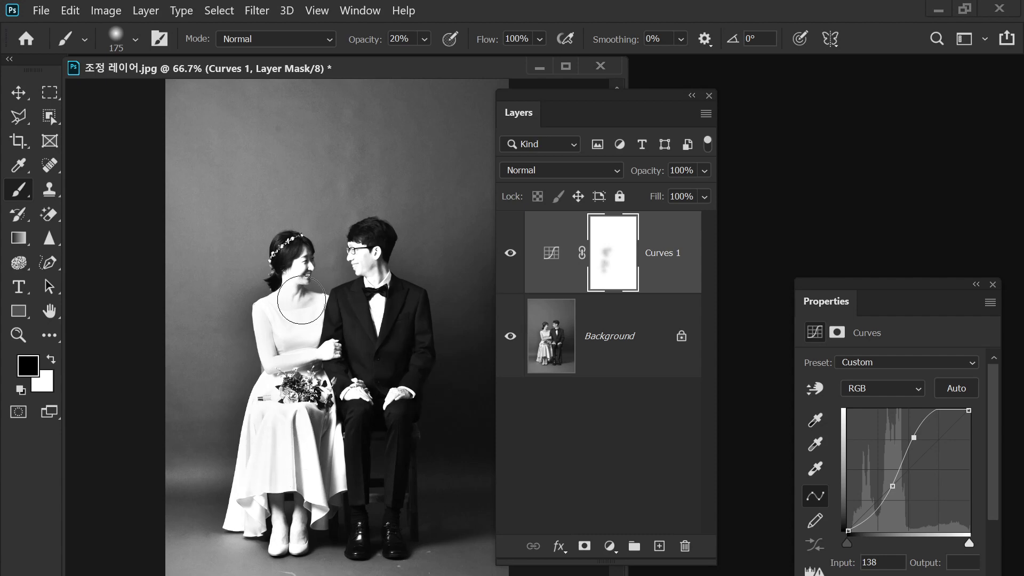
{"action": "left_click", "coordinate": [293, 278]}
{"action": "left_click", "coordinate": [363, 259]}
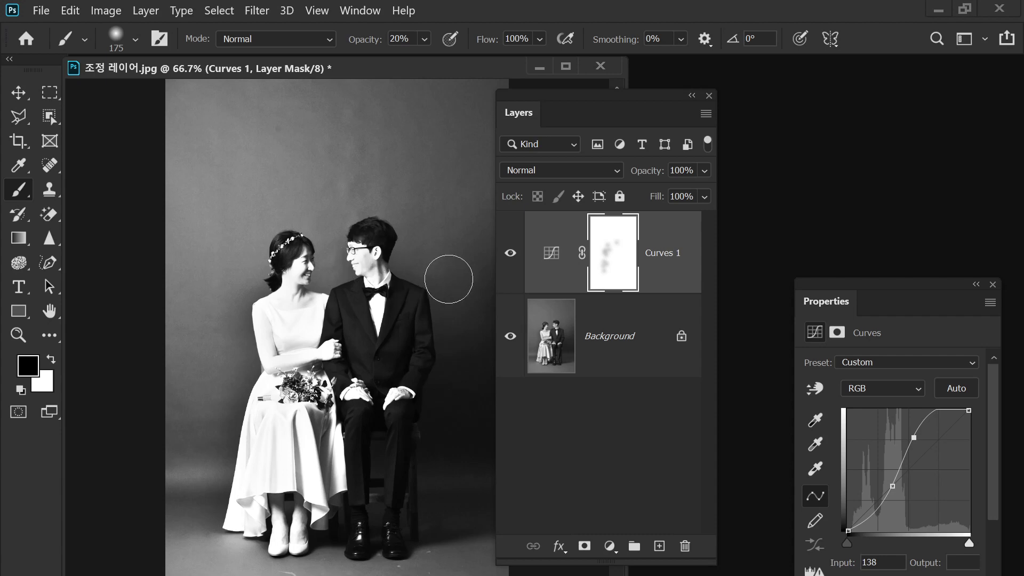
{"action": "left_click", "coordinate": [351, 250]}
{"action": "mouse_move", "coordinate": [264, 318]}
{"action": "left_mouse_down"}
{"action": "mouse_move", "coordinate": [269, 407]}
{"action": "mouse_move", "coordinate": [292, 426]}
{"action": "left_mouse_up"}
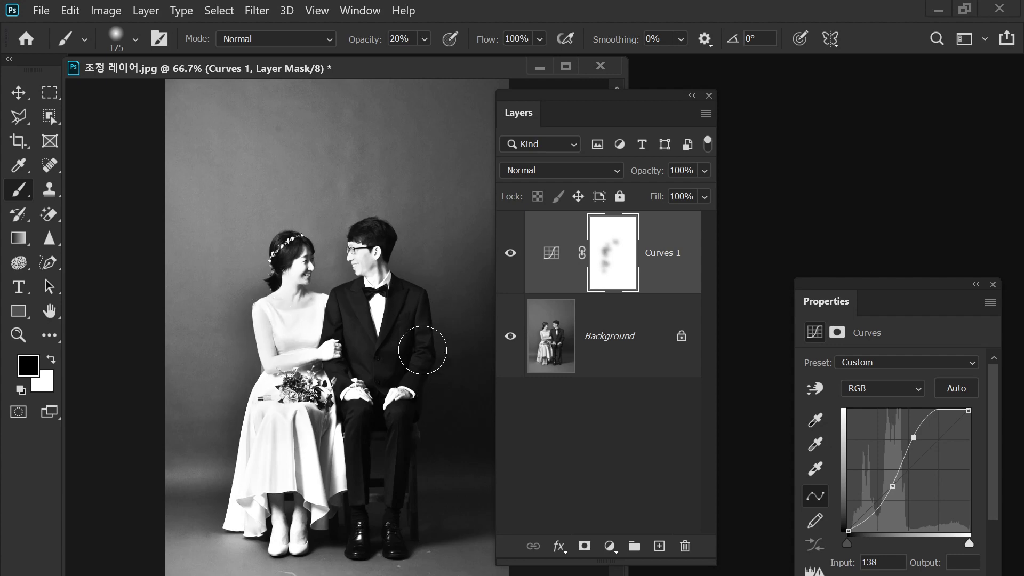
{"action": "left_click", "coordinate": [379, 317]}
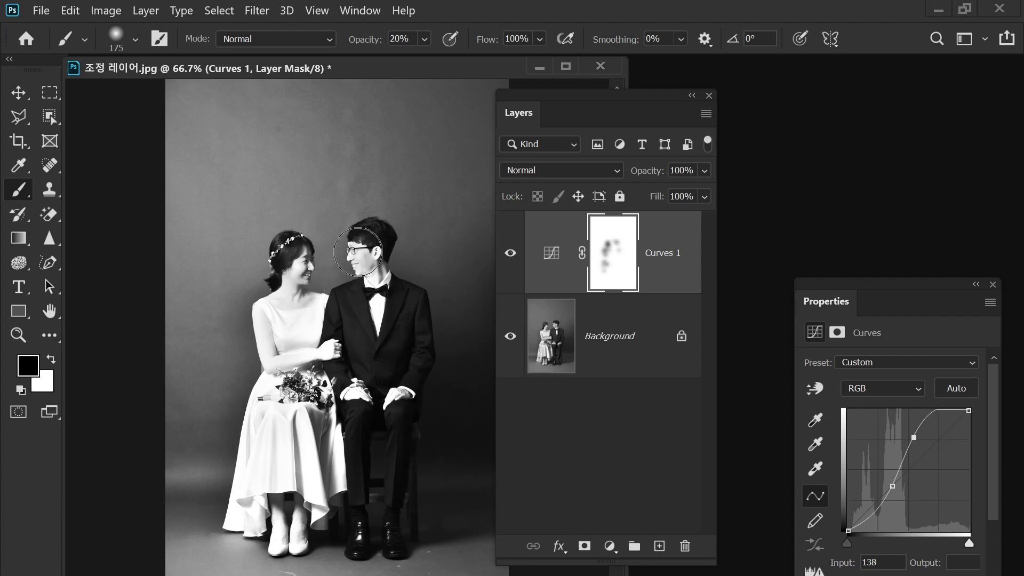
{"action": "mouse_move", "coordinate": [297, 343]}
{"action": "left_mouse_down"}
{"action": "mouse_move", "coordinate": [300, 371]}
{"action": "mouse_move", "coordinate": [290, 353]}
{"action": "mouse_move", "coordinate": [282, 369]}
{"action": "mouse_move", "coordinate": [323, 359]}
{"action": "mouse_move", "coordinate": [359, 406]}
{"action": "mouse_move", "coordinate": [398, 400]}
{"action": "left_mouse_up"}
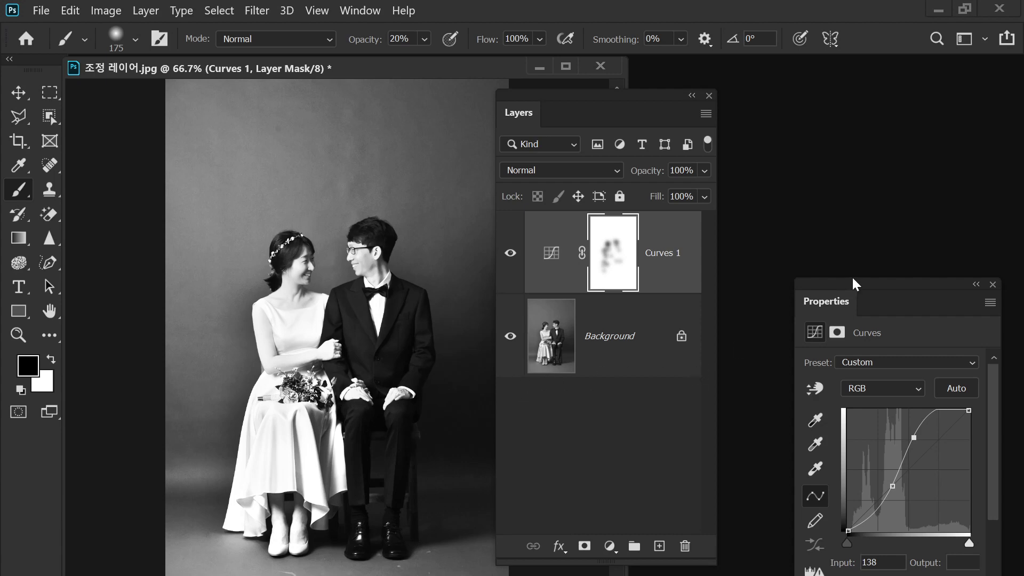
Close the Curves properties and shift the layer list off the photo.
{"action": "left_click_drag", "start_coordinate": [853, 285], "coordinate": [309, 153]}
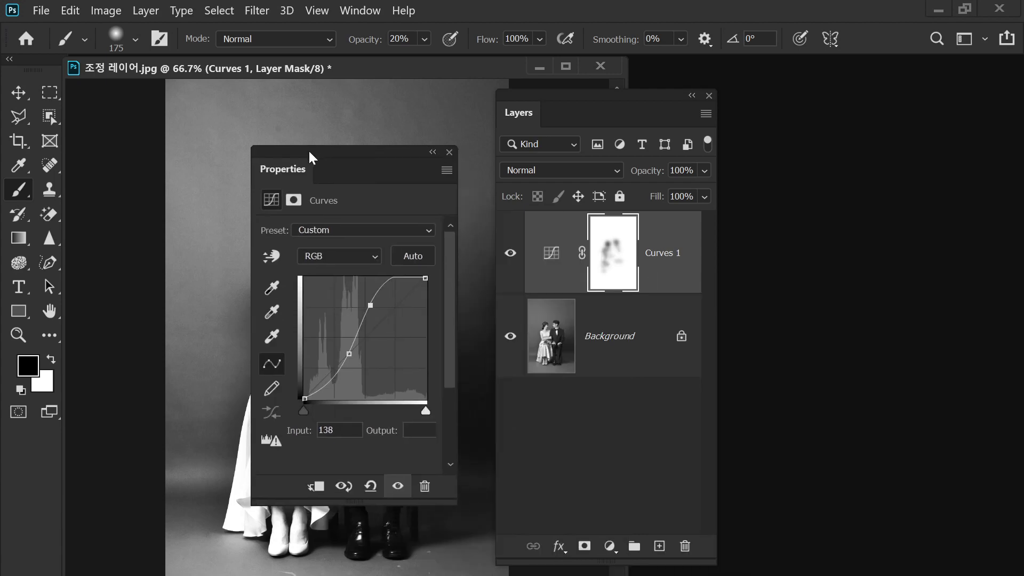
{"action": "left_click", "coordinate": [450, 153]}
{"action": "left_click_drag", "start_coordinate": [582, 102], "coordinate": [613, 110]}
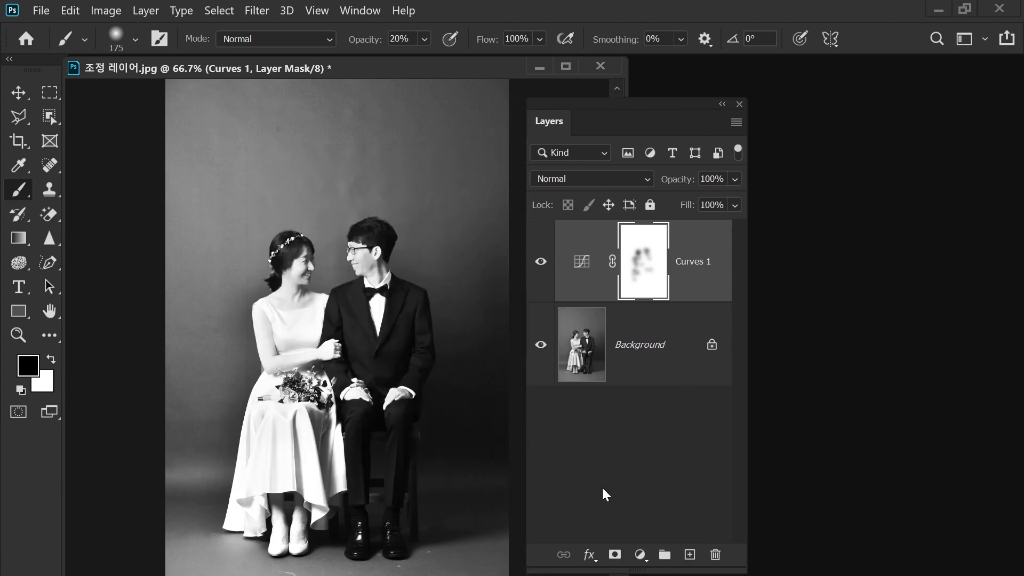
Add a linear green-to-transparent Gradient fill layer at 90° above the Curves layer, keeping its settings clear of the photo.
{"action": "left_click", "coordinate": [639, 555]}
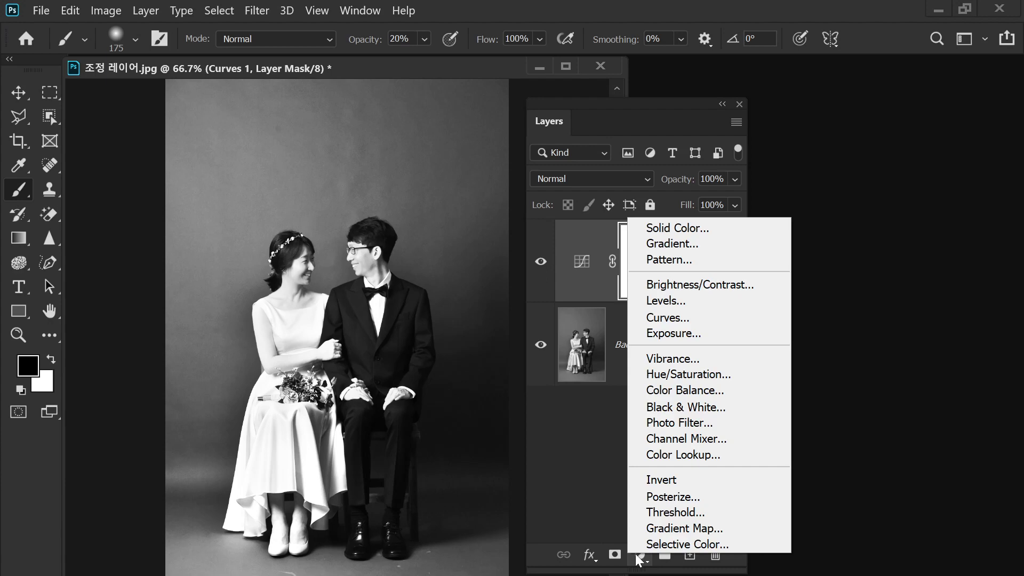
{"action": "left_click", "coordinate": [729, 245]}
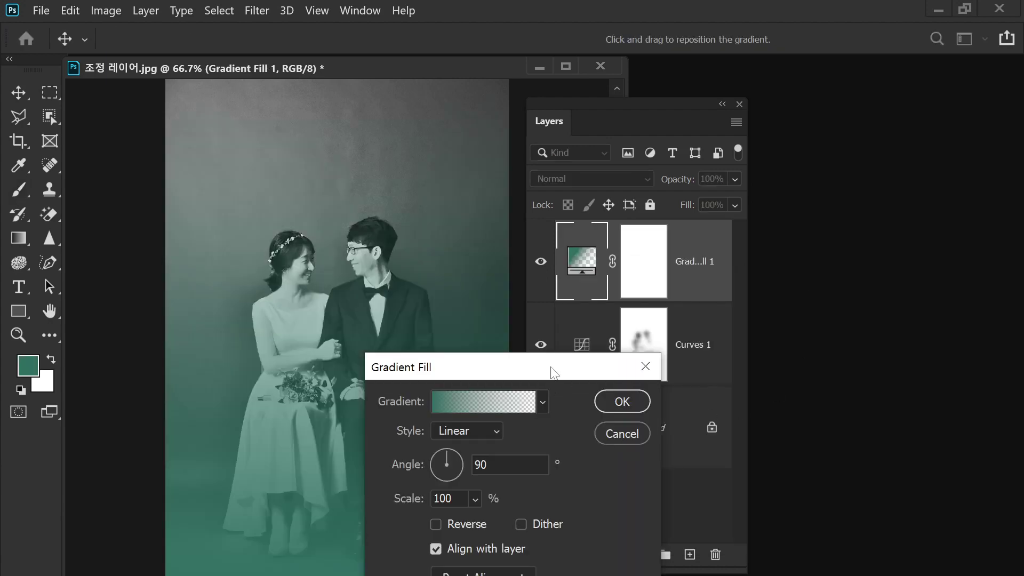
{"action": "left_click_drag", "start_coordinate": [552, 371], "coordinate": [645, 302]}
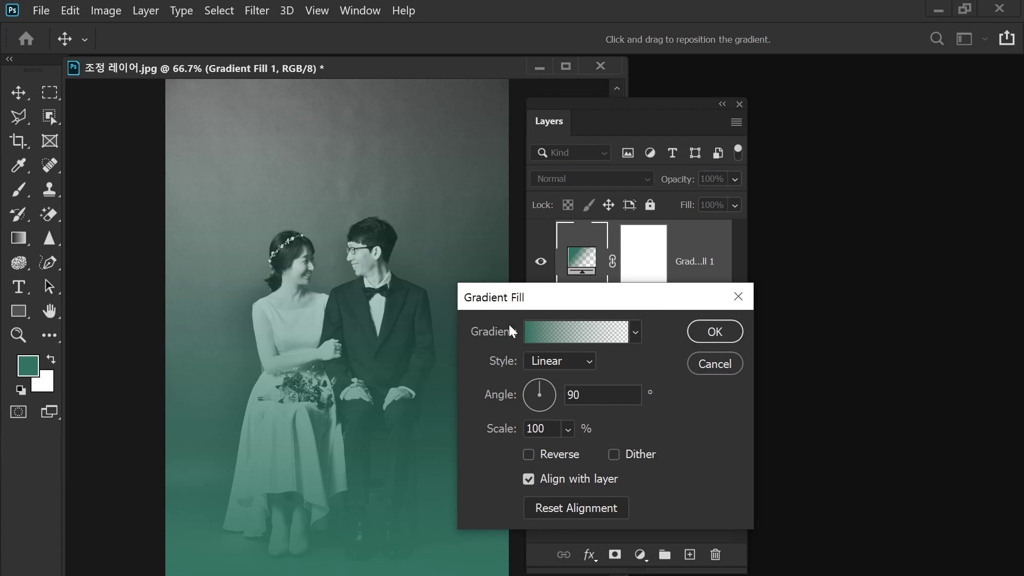
Add two green color stops to the fill's gradient, near the middle and at 60%, and move the Gradient Fill settings off the layer thumbnails.
{"action": "left_click", "coordinate": [581, 333]}
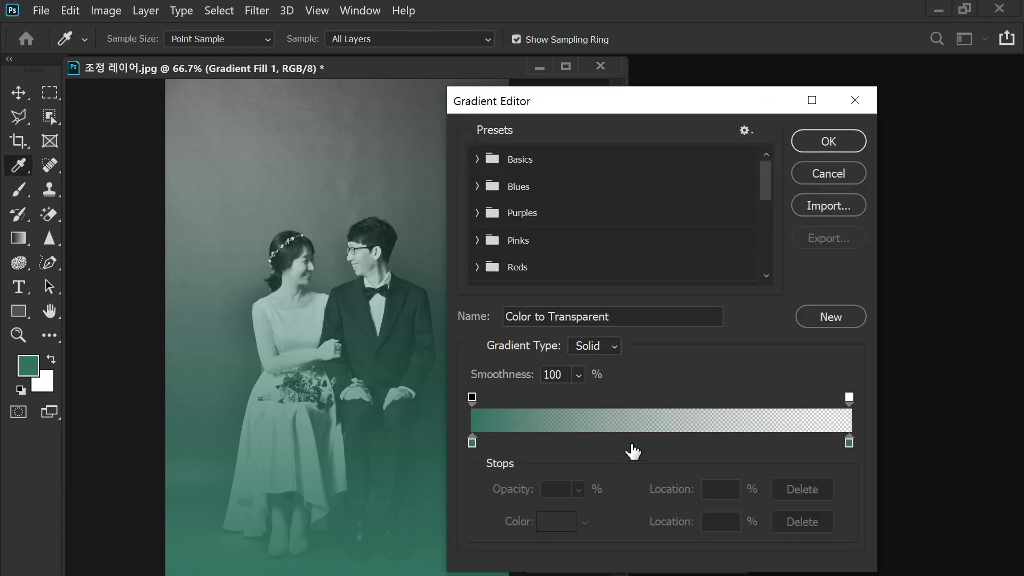
{"action": "left_click", "coordinate": [630, 445]}
{"action": "left_click", "coordinate": [700, 444]}
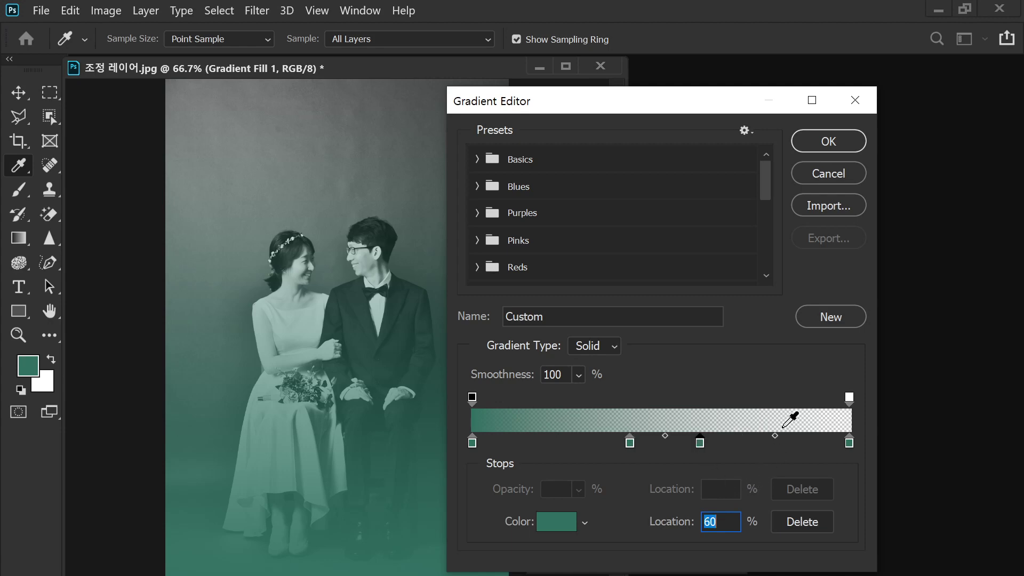
{"action": "left_click", "coordinate": [844, 149]}
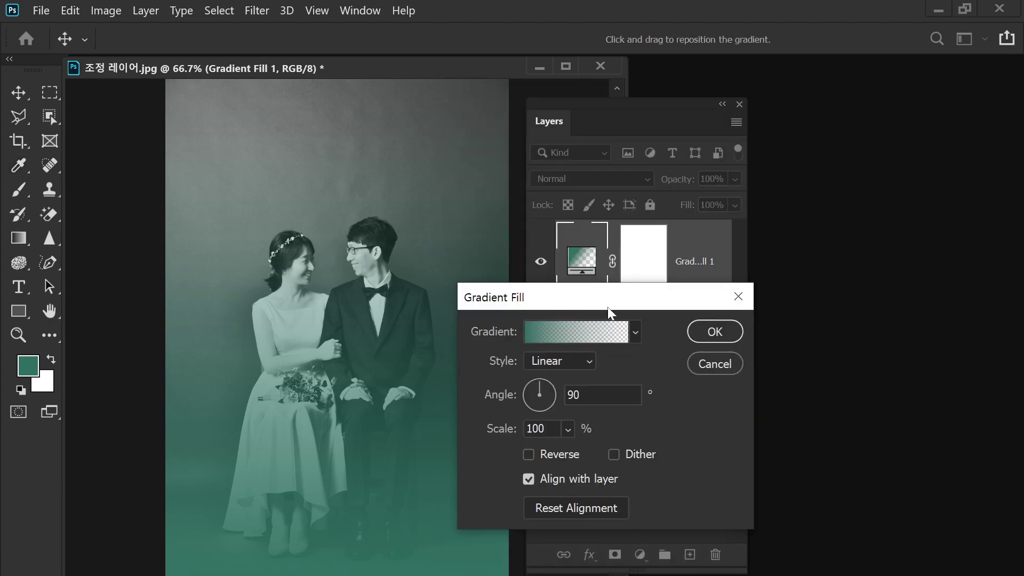
{"action": "left_click_drag", "start_coordinate": [610, 307], "coordinate": [807, 315]}
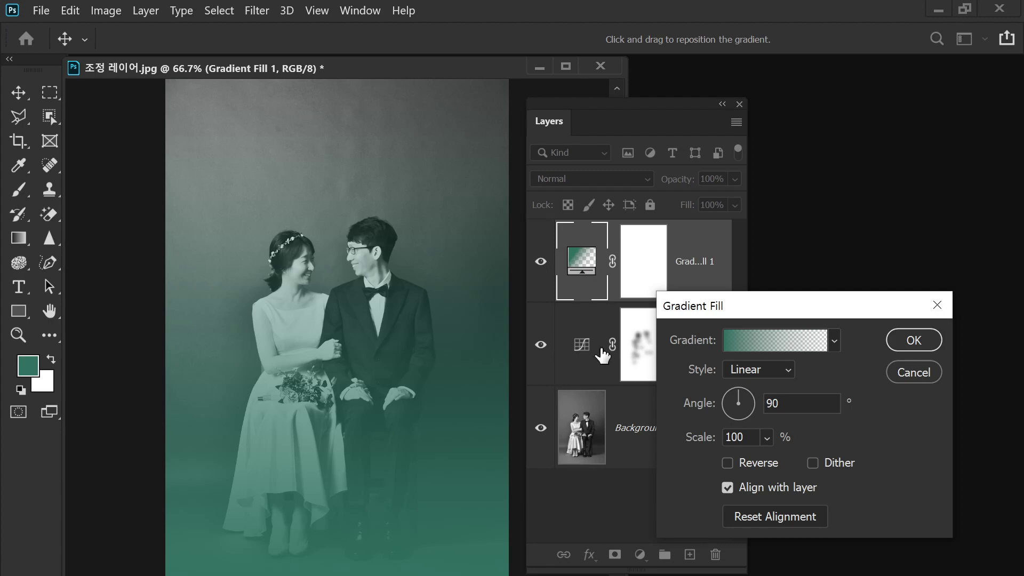
Confirm the gradient fill and reopen the Curves adjustment layer's settings to review its curve, closing them again.
{"action": "left_click", "coordinate": [901, 340]}
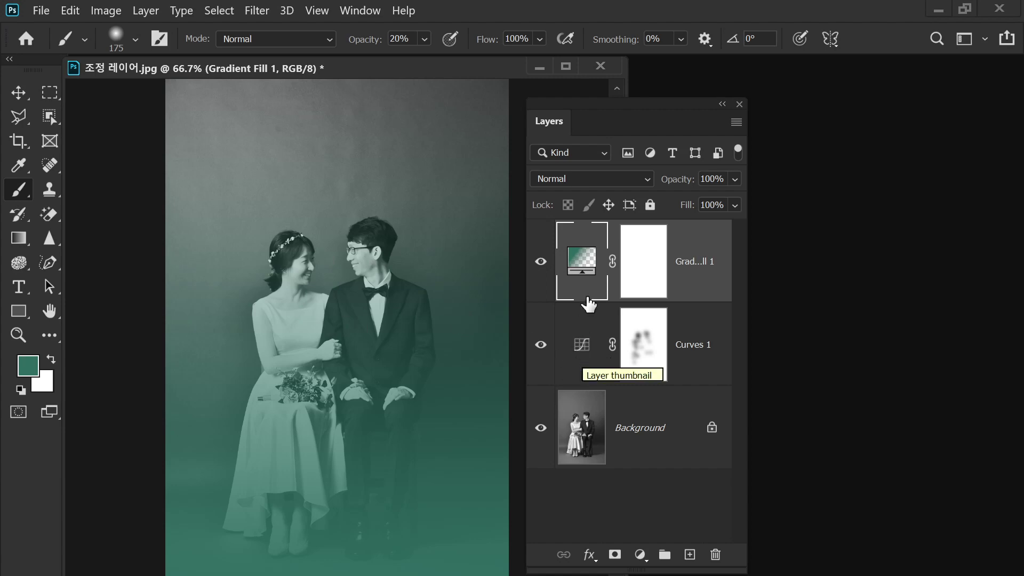
{"action": "left_click", "coordinate": [583, 344]}
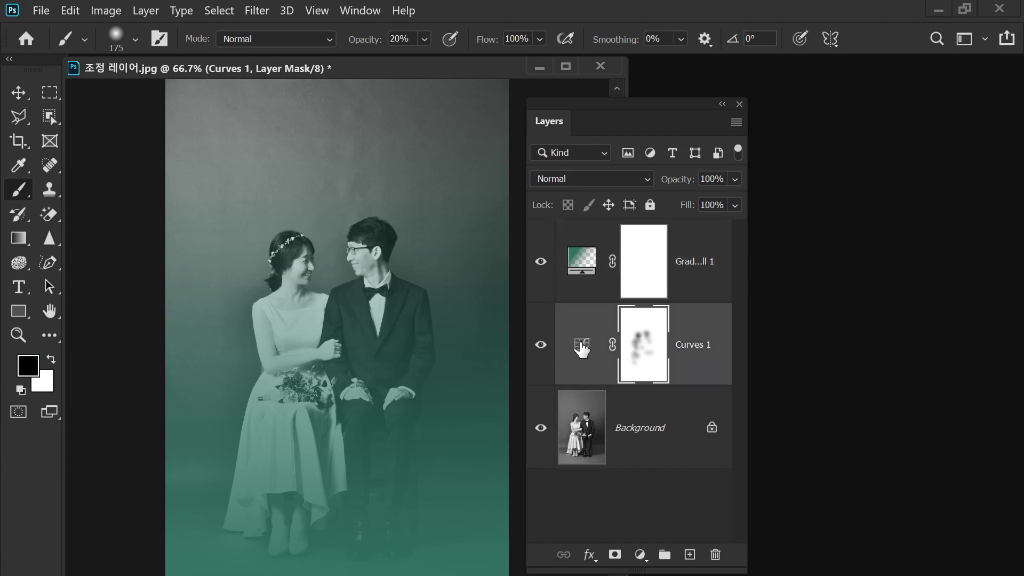
{"action": "double_click", "coordinate": [582, 347]}
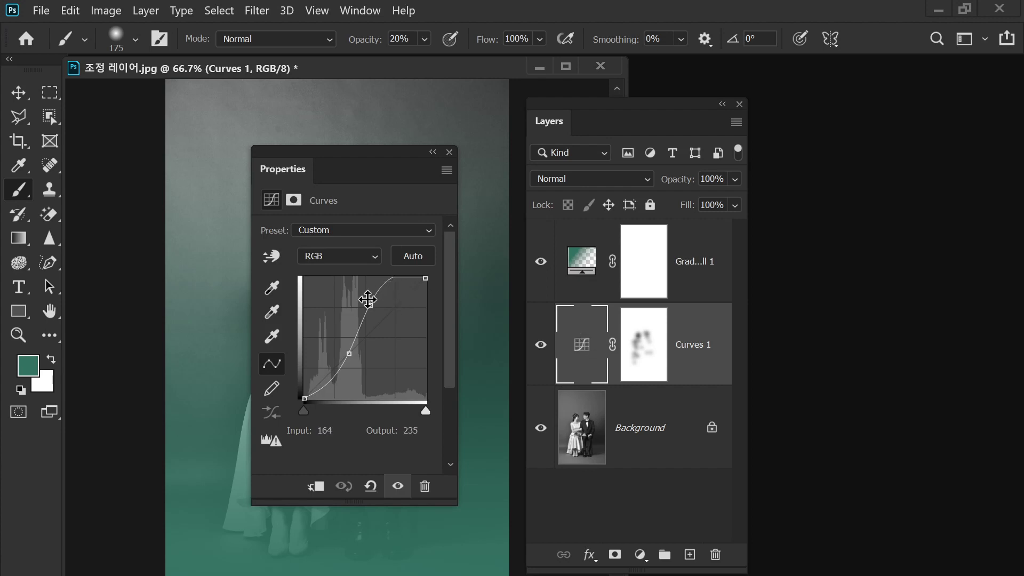
{"action": "left_click", "coordinate": [349, 353]}
{"action": "left_click", "coordinate": [449, 152]}
Open the direct Curves image adjustment on the Background layer and cancel it without applying anything.
{"action": "left_click", "coordinate": [106, 11]}
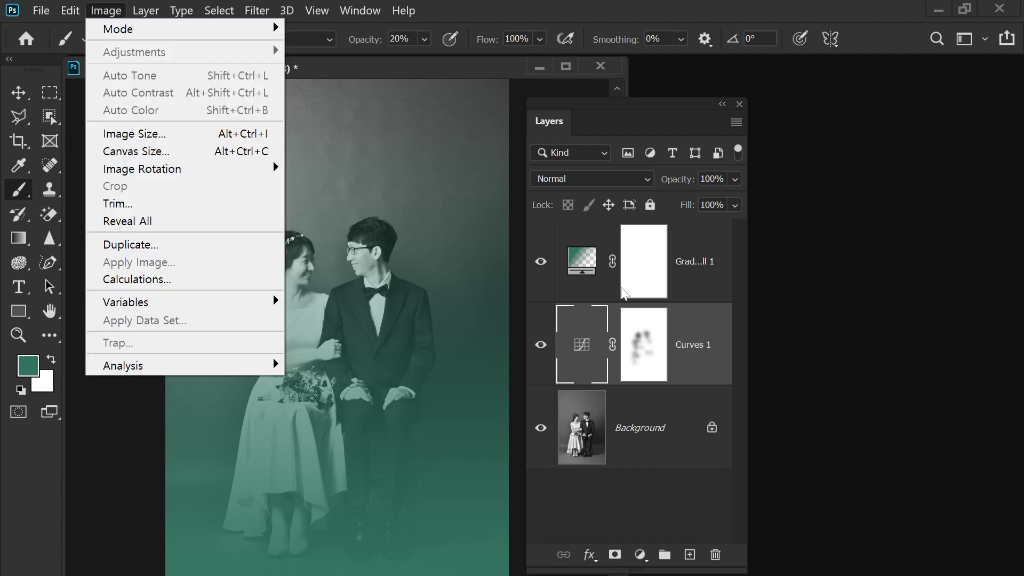
{"action": "left_click", "coordinate": [640, 442]}
{"action": "left_click", "coordinate": [637, 430]}
{"action": "left_click", "coordinate": [106, 11]}
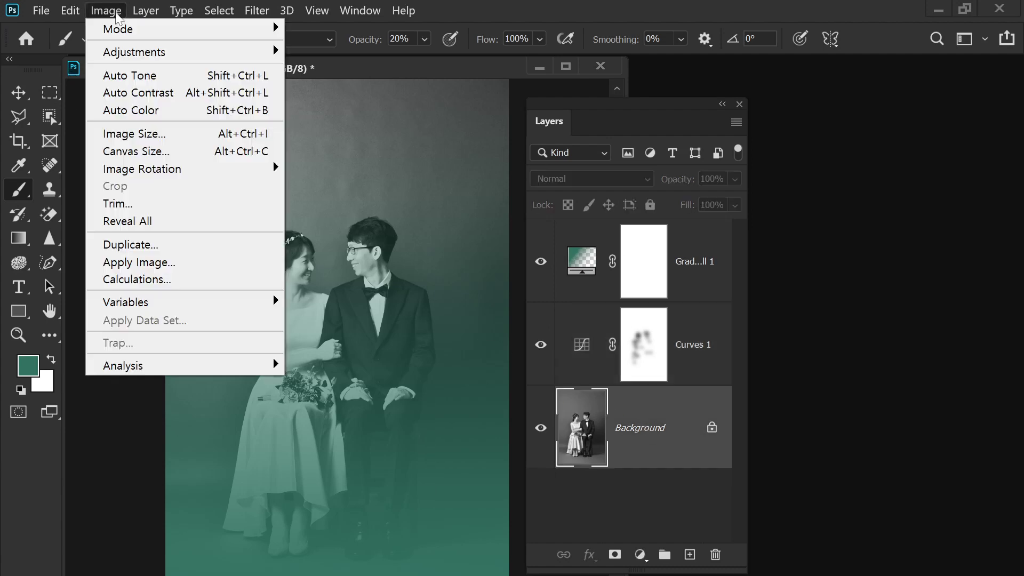
{"action": "mouse_move", "coordinate": [130, 52]}
{"action": "left_click", "coordinate": [347, 88]}
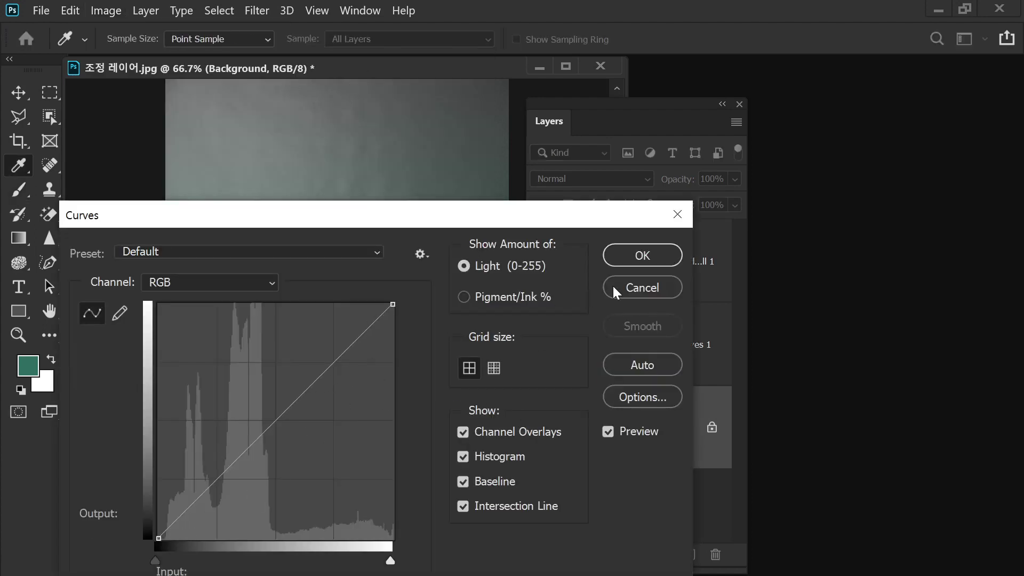
{"action": "left_click", "coordinate": [629, 287]}
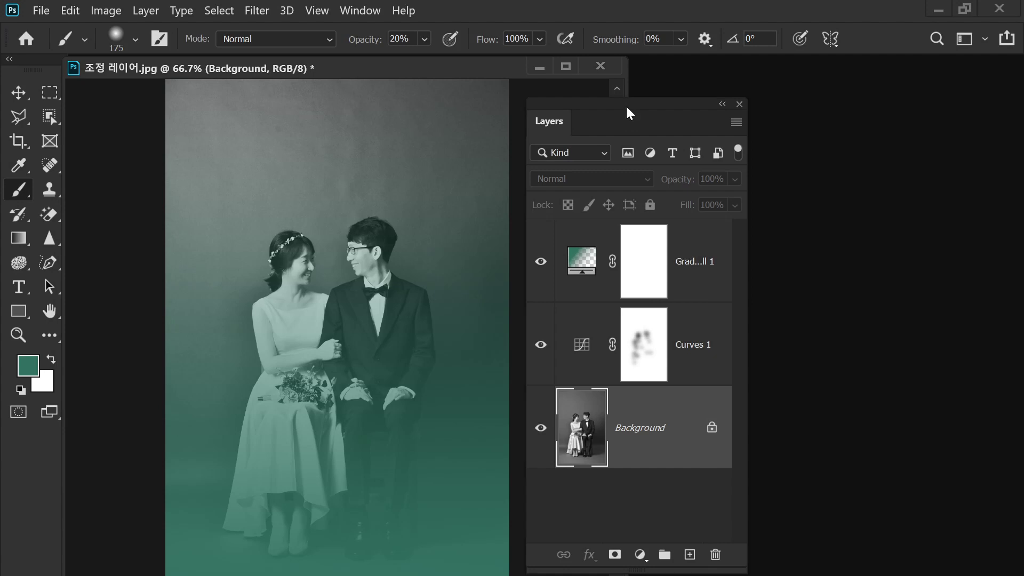
Shift the layer list slightly away from the photo and review the available fill and adjustment layer types.
{"action": "left_click_drag", "start_coordinate": [626, 104], "coordinate": [646, 97]}
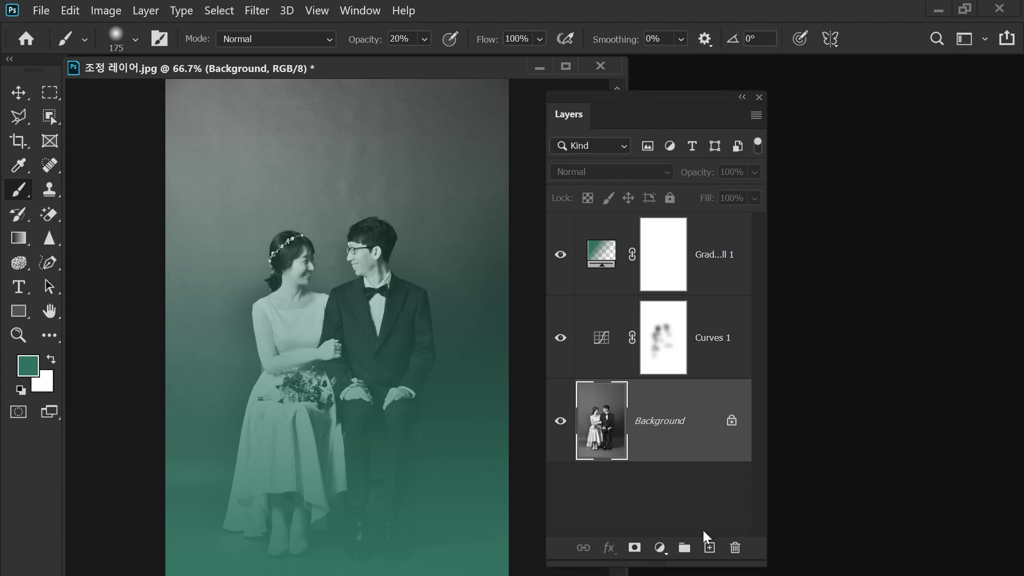
{"action": "left_click", "coordinate": [660, 548]}
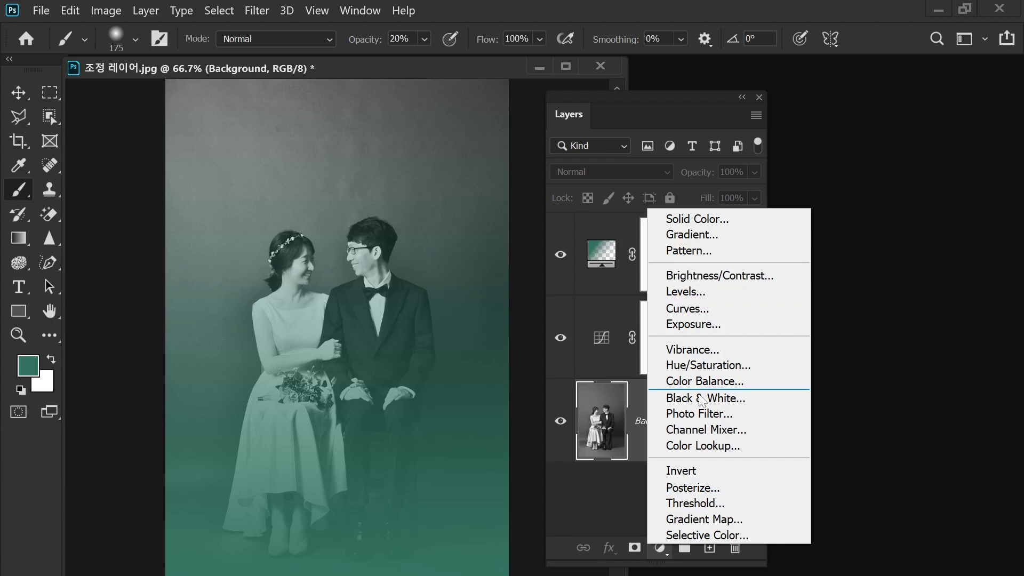
{"action": "left_click", "coordinate": [629, 492]}
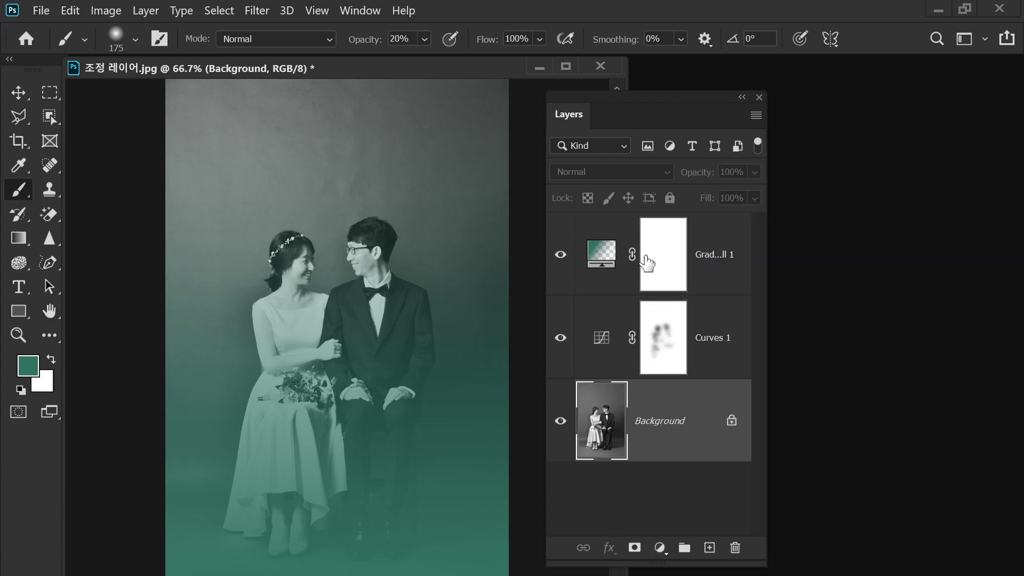
Toggle the gradient fill and Curves layers off and on to compare the photo with and without each.
{"action": "left_click", "coordinate": [561, 255]}
{"action": "left_click", "coordinate": [561, 256]}
{"action": "left_click", "coordinate": [563, 338]}
{"action": "left_click", "coordinate": [562, 338]}
{"action": "left_click", "coordinate": [562, 338]}
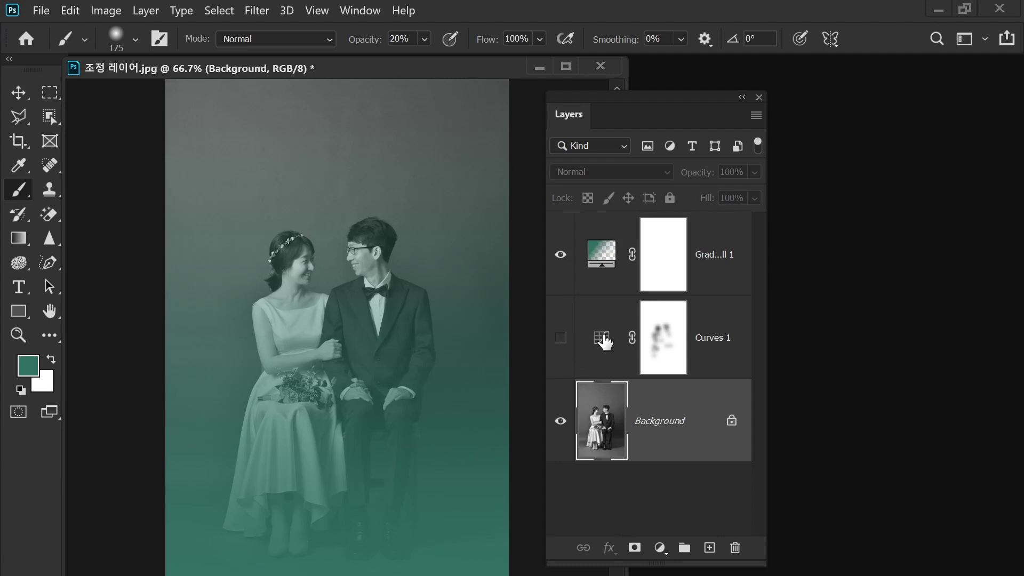
{"action": "left_click", "coordinate": [561, 339]}
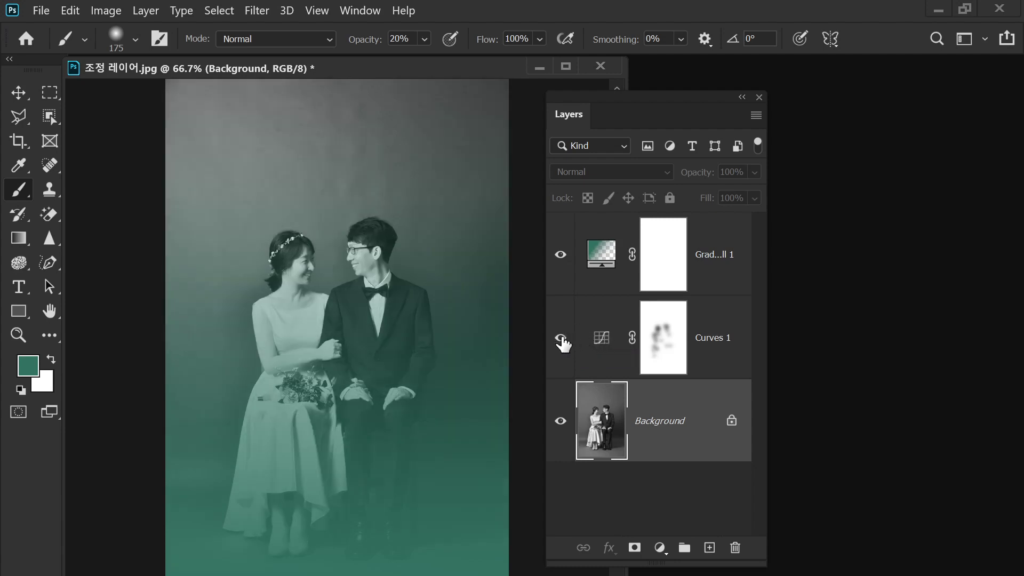
{"action": "left_click", "coordinate": [561, 339]}
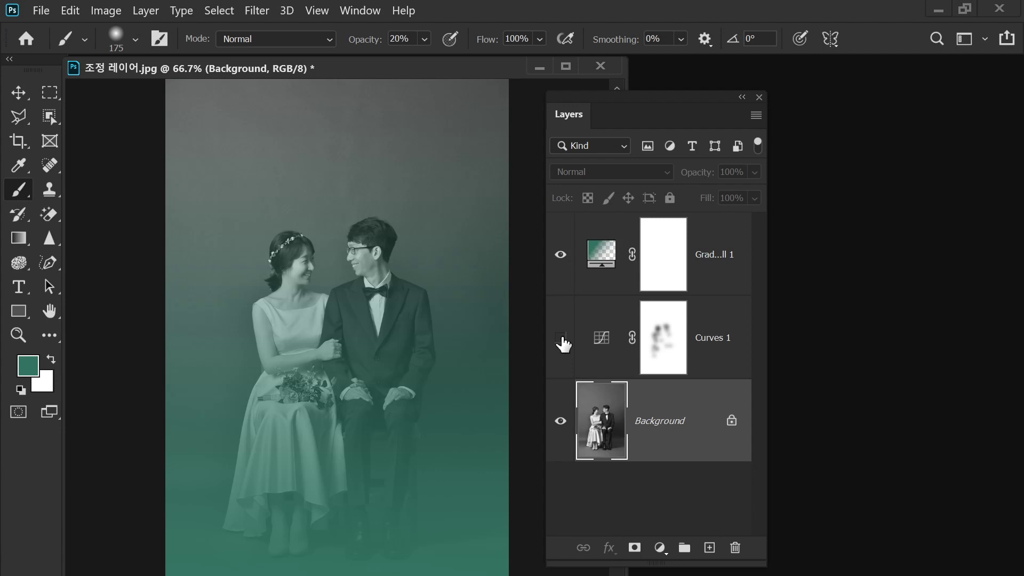
{"action": "left_click", "coordinate": [561, 338]}
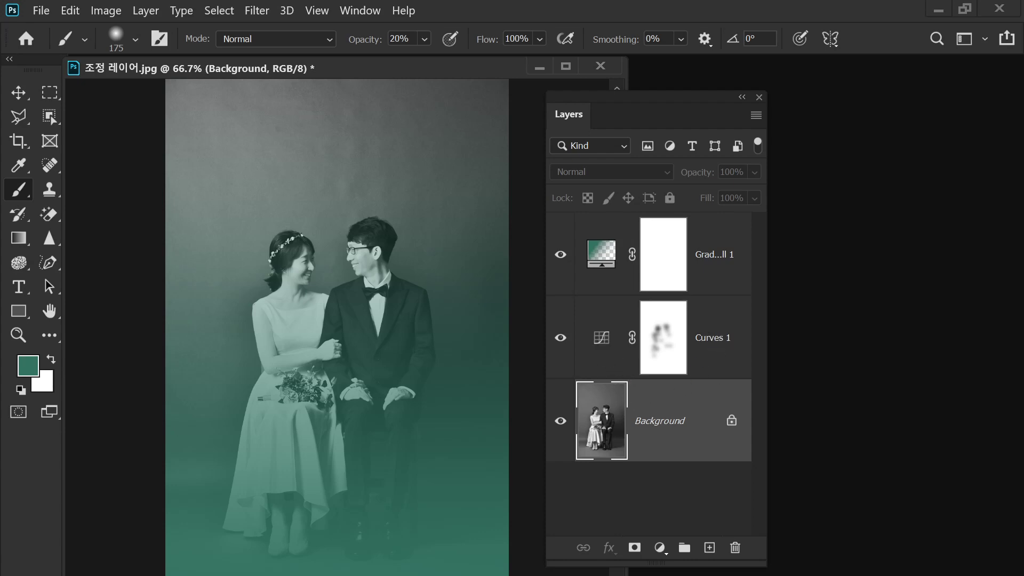
Compare the adjustment layer types with the direct image adjustments, and move the layer list clear of the photo window.
{"action": "left_click", "coordinate": [660, 548]}
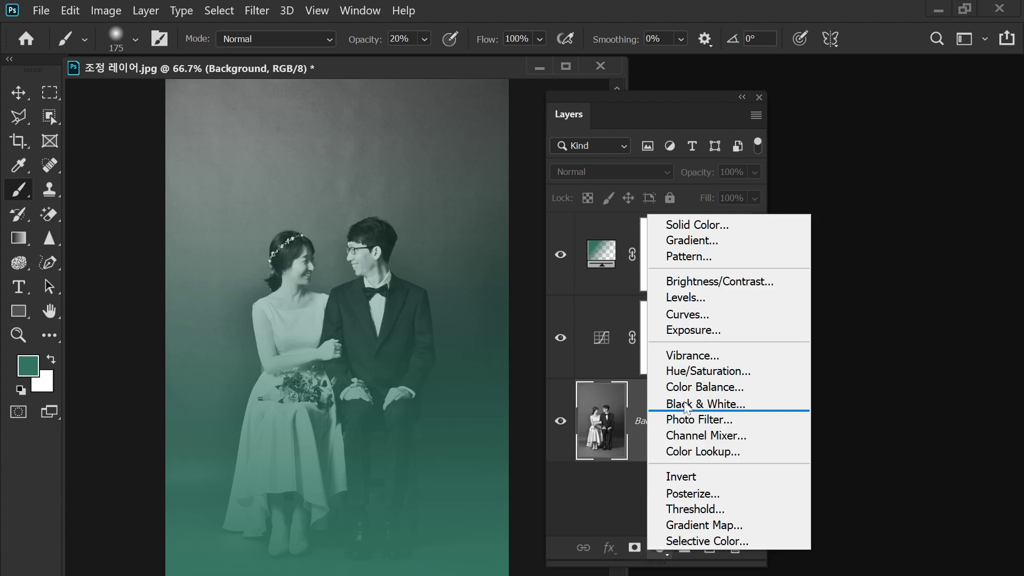
{"action": "left_click", "coordinate": [106, 10]}
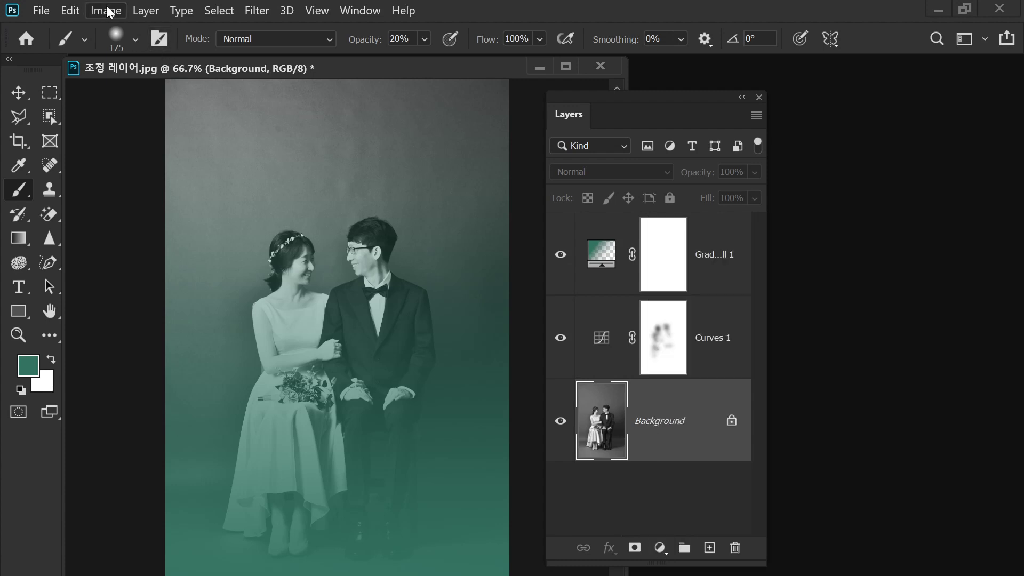
{"action": "left_click", "coordinate": [109, 12]}
{"action": "mouse_move", "coordinate": [130, 54]}
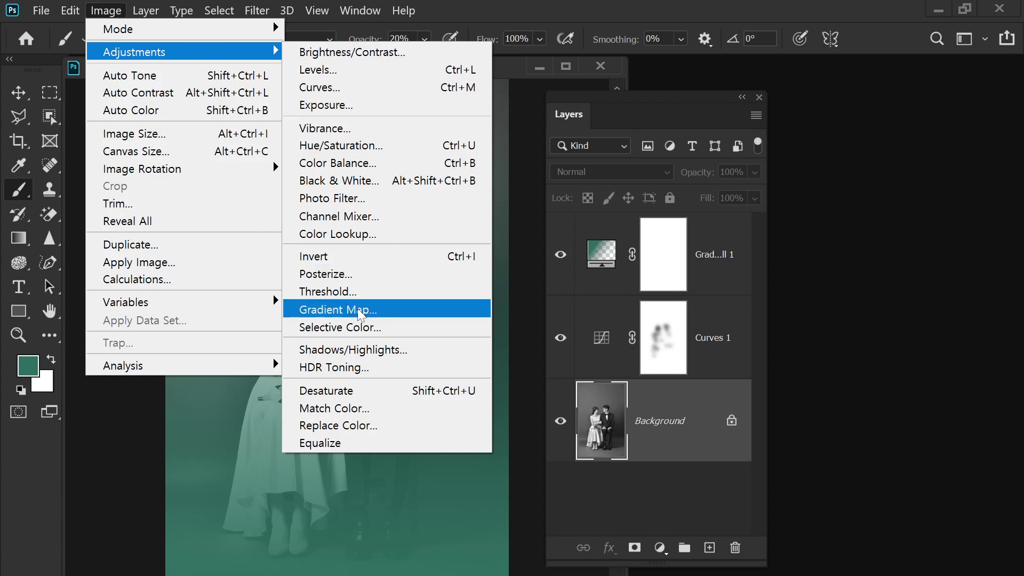
{"action": "left_click", "coordinate": [648, 101]}
{"action": "left_click_drag", "start_coordinate": [629, 100], "coordinate": [760, 92]}
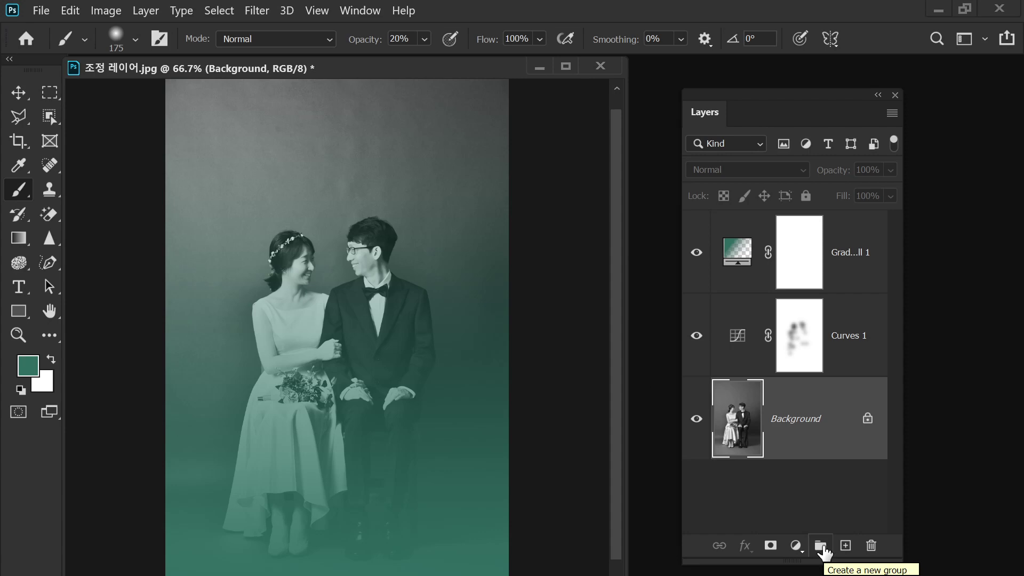
Group the Curves and gradient fill layers together, and undo the grouping.
{"action": "left_click", "coordinate": [850, 337]}
{"action": "left_click", "coordinate": [851, 263], "text": "shift"}
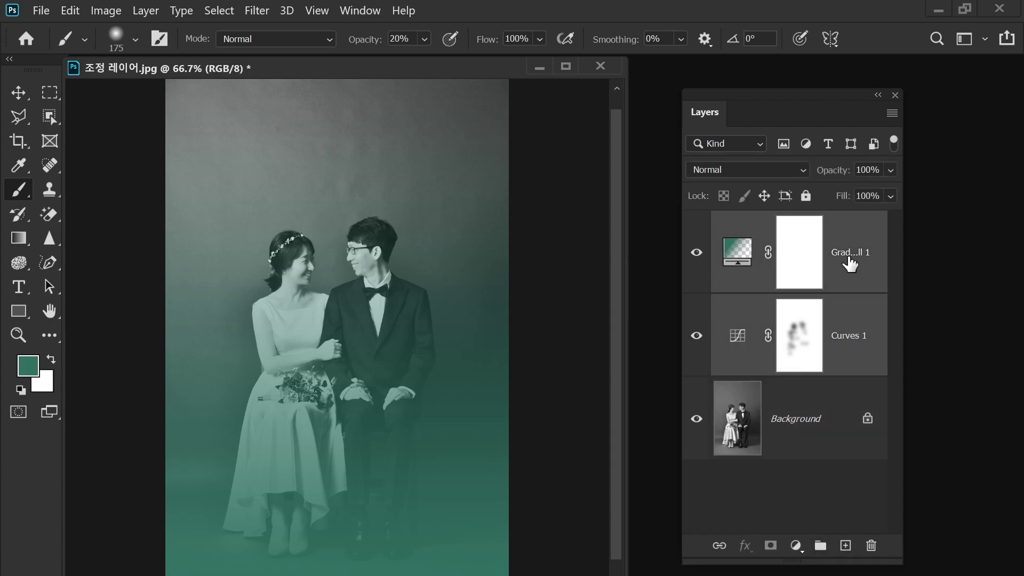
{"action": "left_click", "coordinate": [824, 549]}
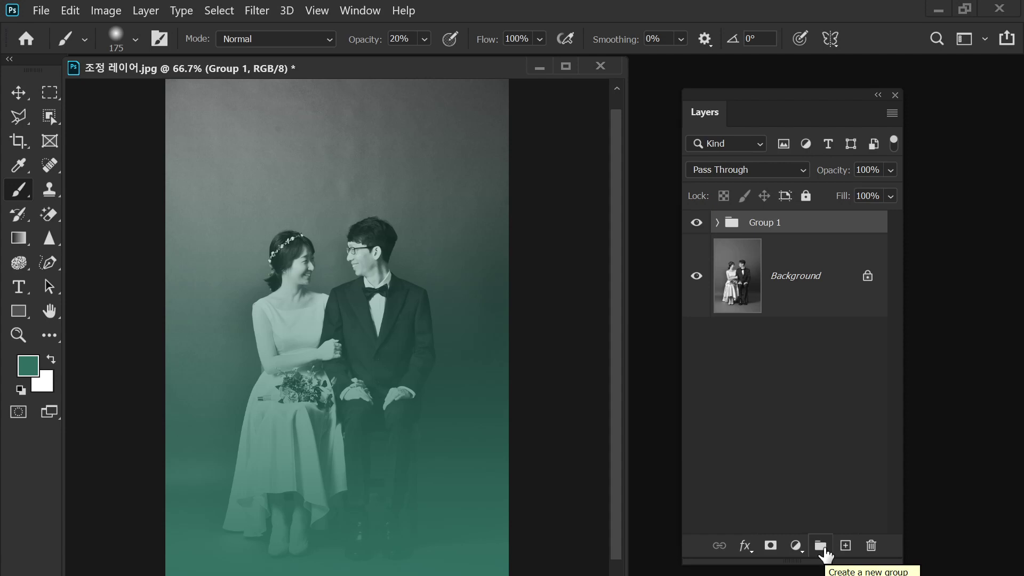
{"action": "key", "text": "ctrl+z"}
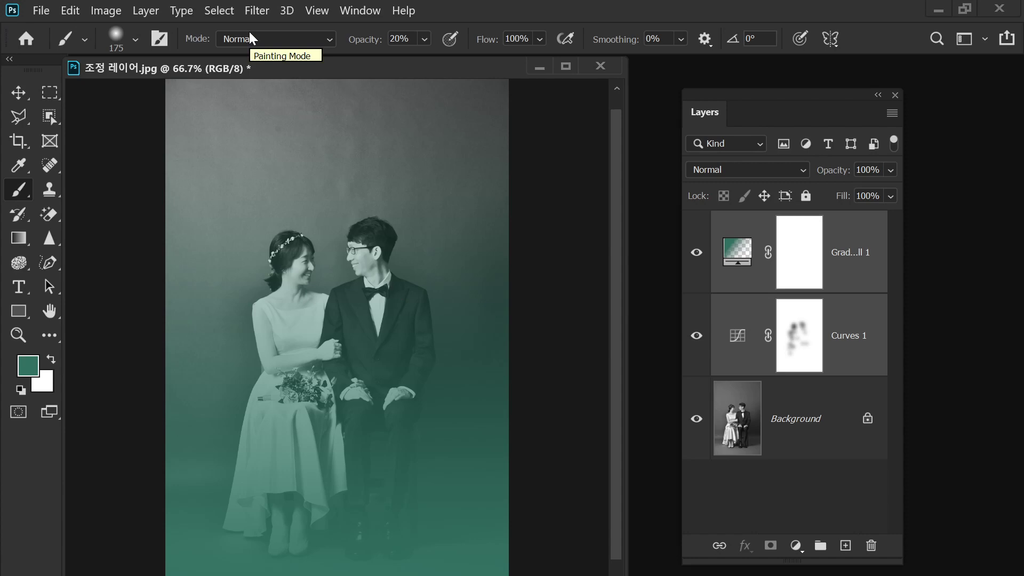
Open the camera photo 알파채널.jpg from the Chapter 03 folder as a separate document and enlarge its window.
{"action": "left_click", "coordinate": [106, 10]}
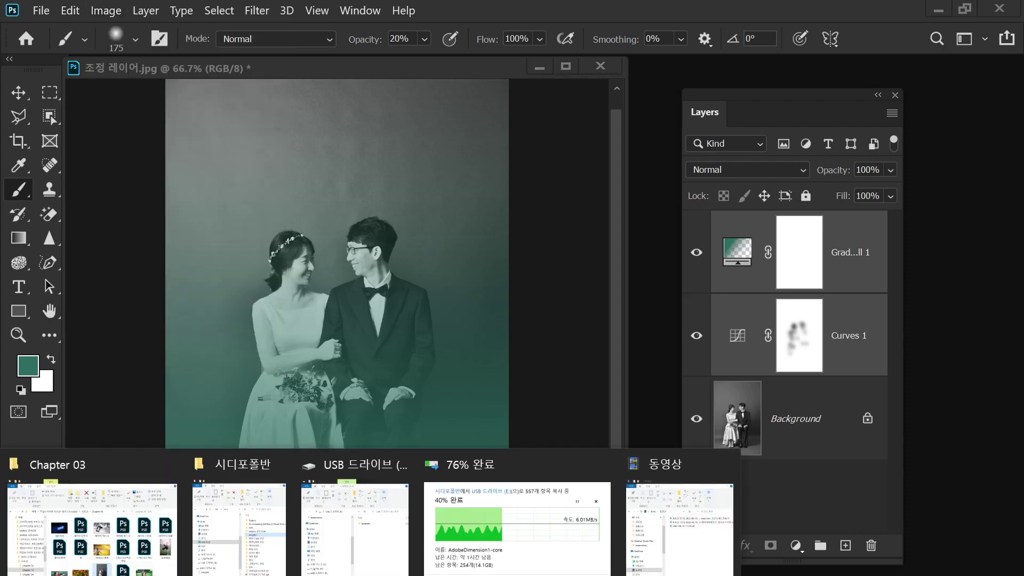
{"action": "left_click", "coordinate": [96, 512]}
{"action": "left_click", "coordinate": [797, 373]}
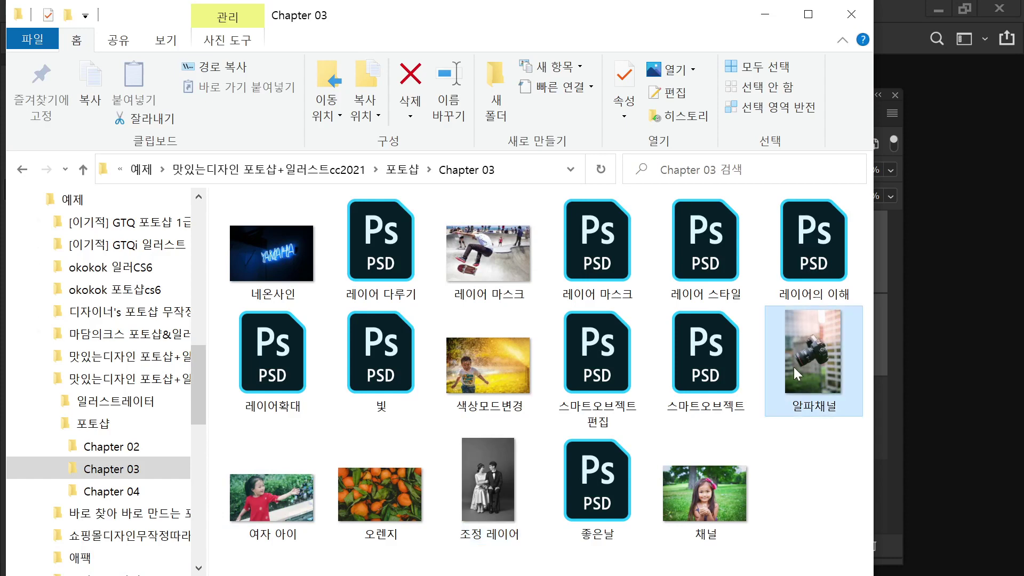
{"action": "left_click_drag", "start_coordinate": [793, 367], "coordinate": [949, 411]}
{"action": "left_click_drag", "start_coordinate": [363, 508], "coordinate": [660, 575]}
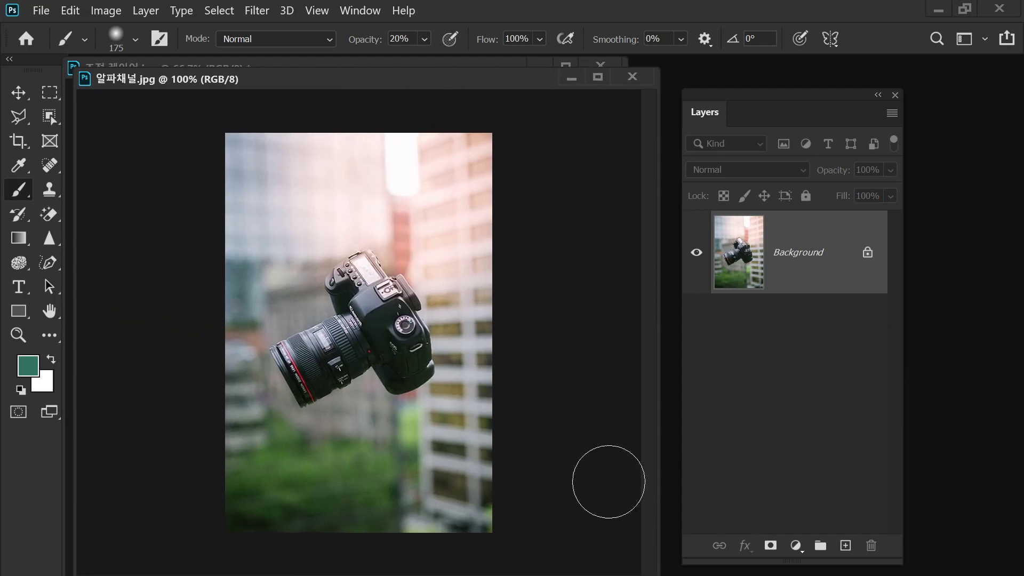
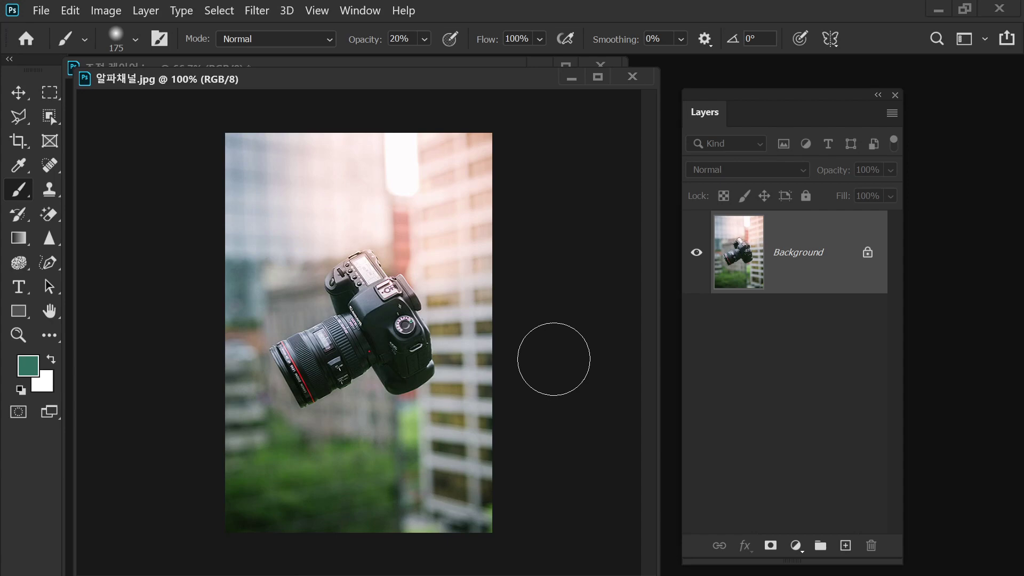
Select the camera with Focus Area, outputting the result as a Selection.
{"action": "left_click", "coordinate": [55, 92]}
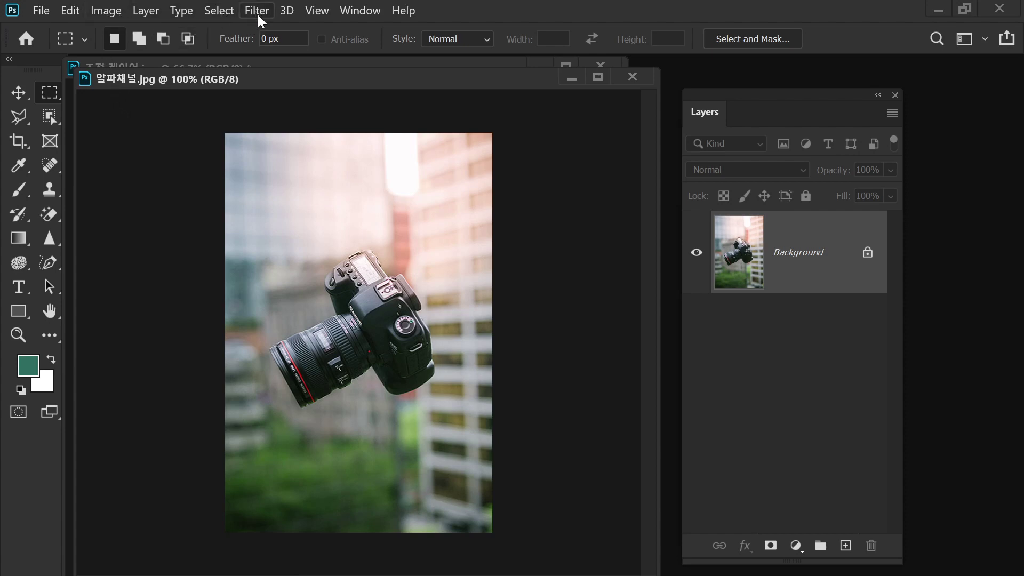
{"action": "left_click", "coordinate": [219, 11]}
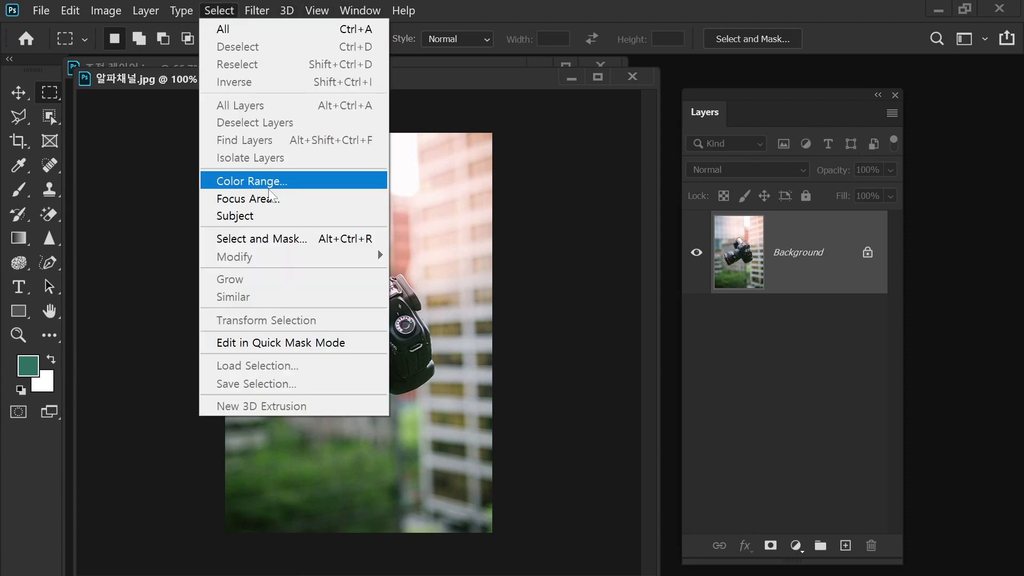
{"action": "left_click", "coordinate": [309, 199]}
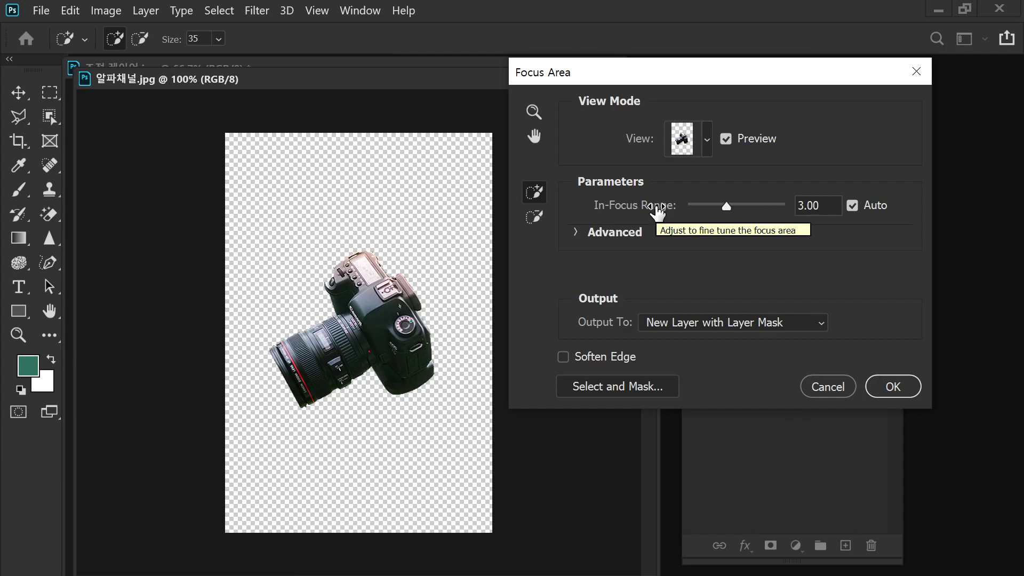
{"action": "left_click", "coordinate": [668, 322]}
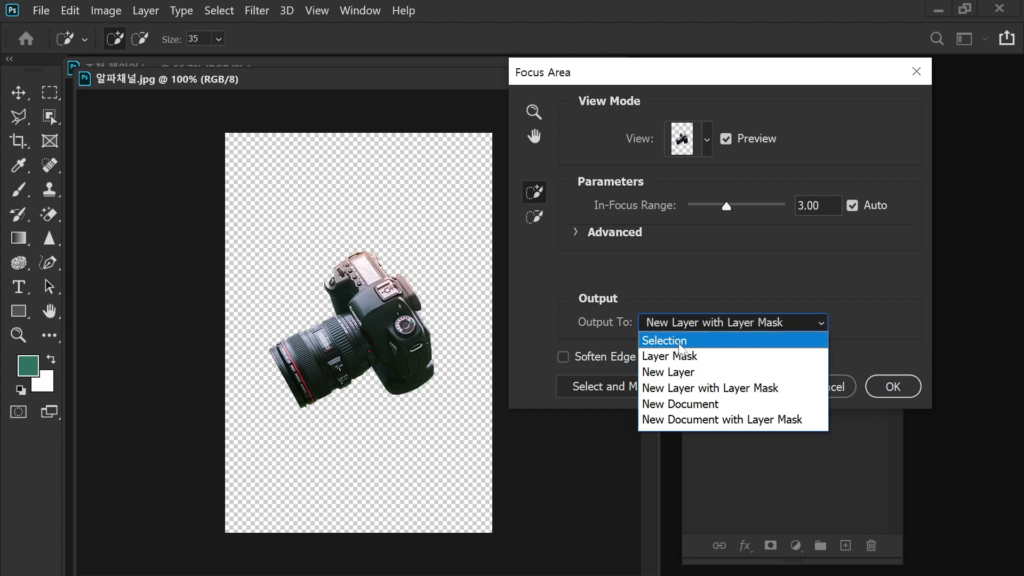
{"action": "left_click", "coordinate": [672, 341]}
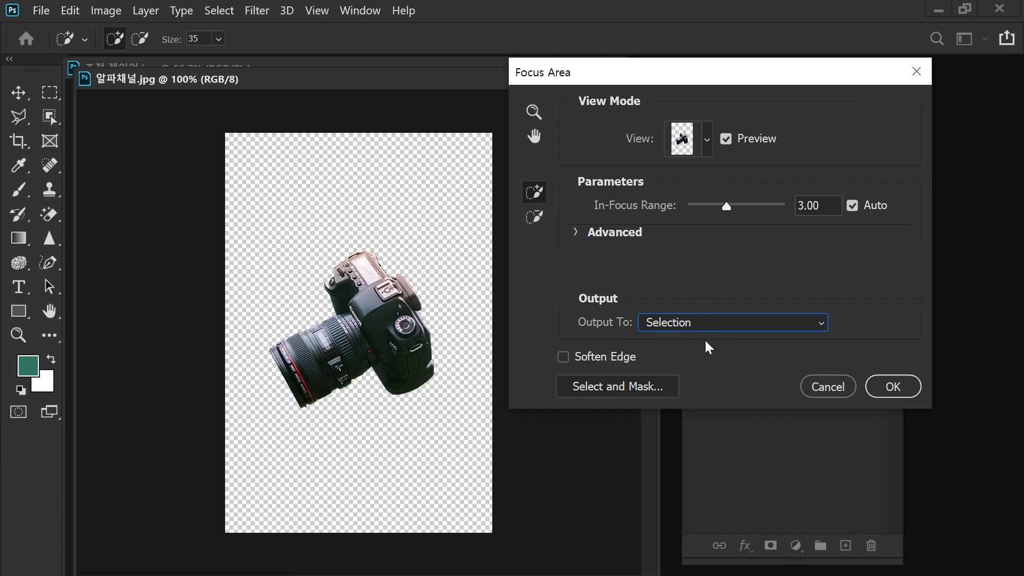
{"action": "left_click", "coordinate": [896, 387]}
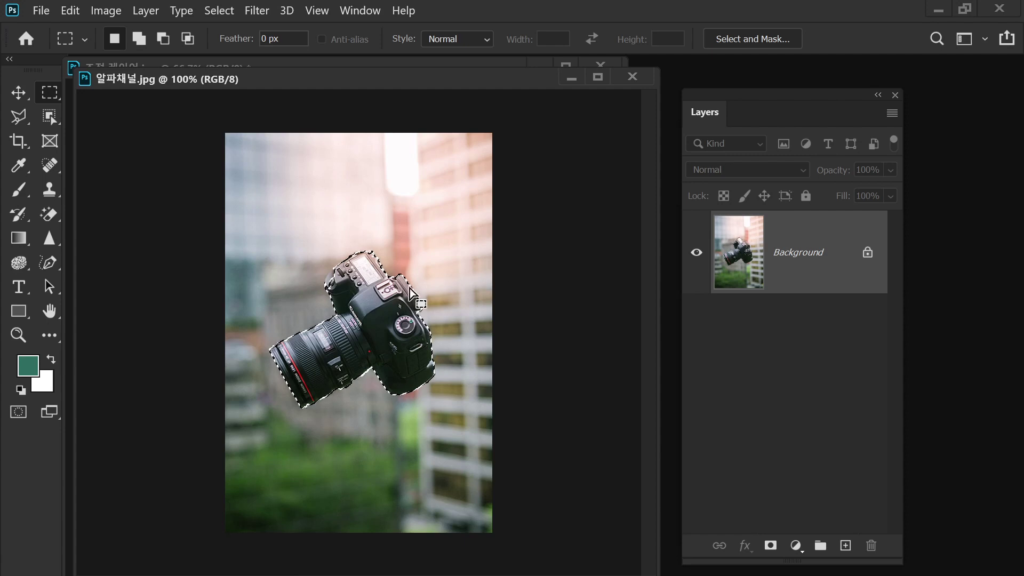
Save the camera selection as a new channel named 12, and deselect it.
{"action": "right_click", "coordinate": [382, 293]}
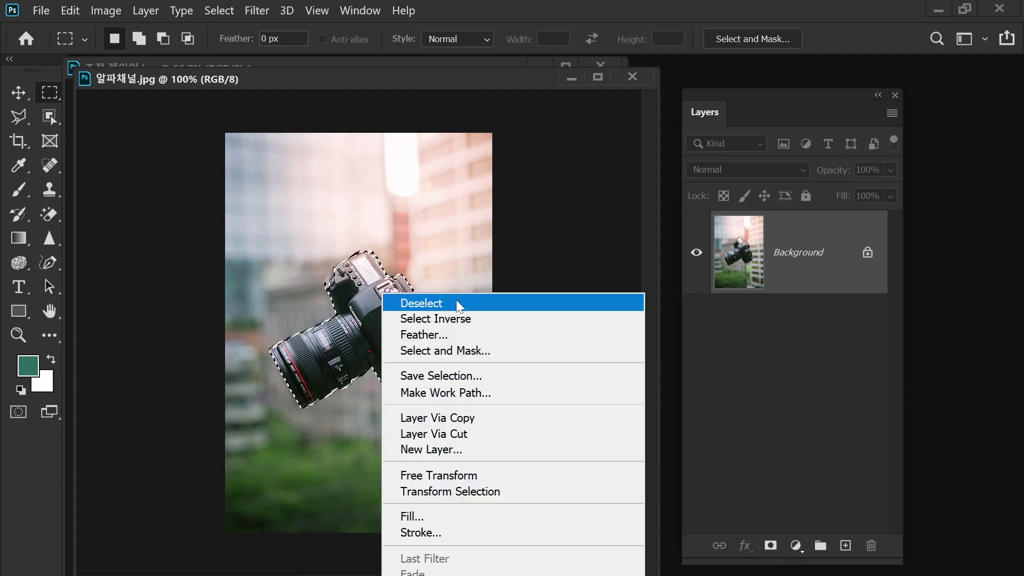
{"action": "left_click", "coordinate": [501, 375]}
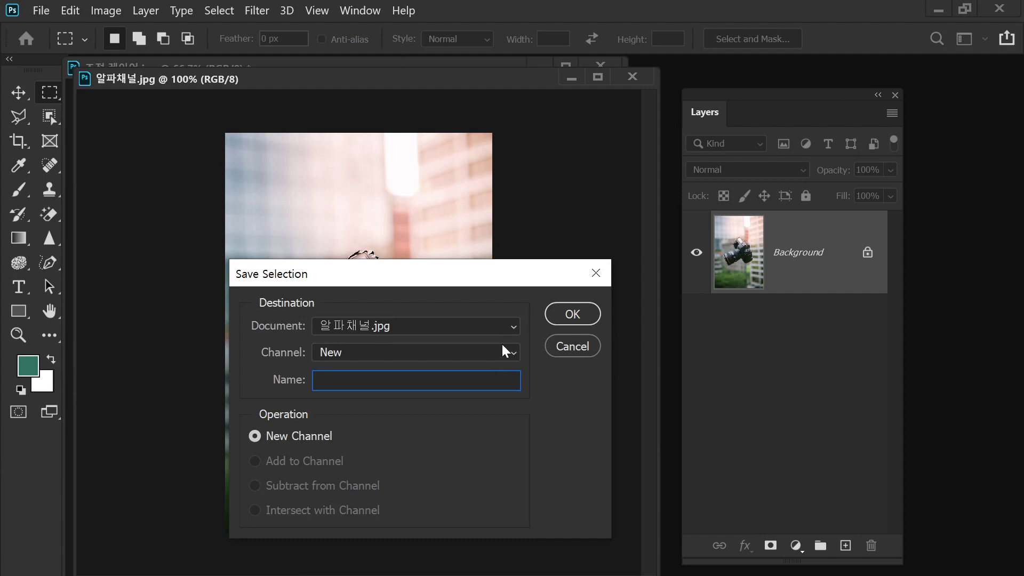
{"action": "type", "text": "12"}
{"action": "key", "text": "Return"}
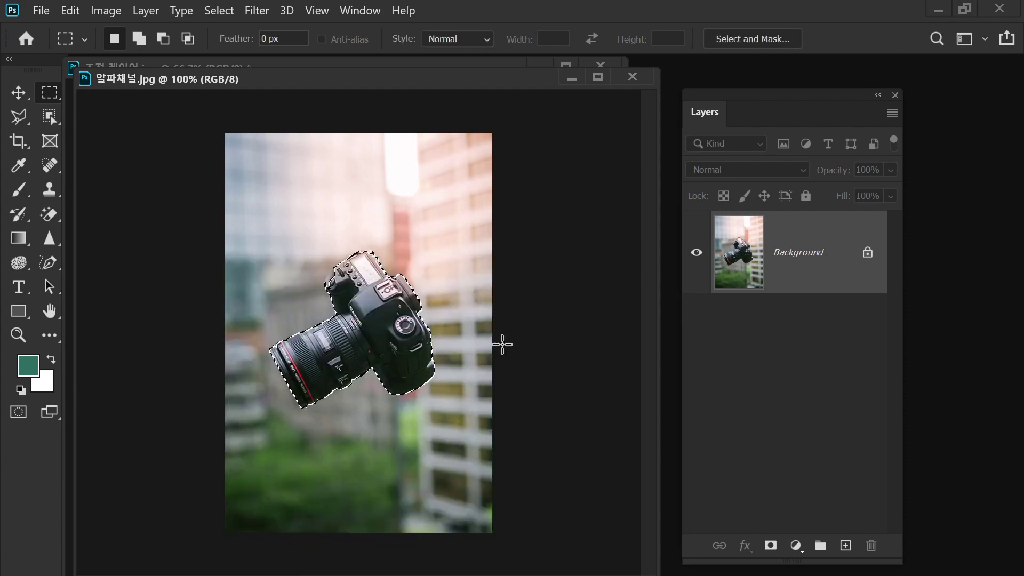
{"action": "key", "text": "ctrl+d"}
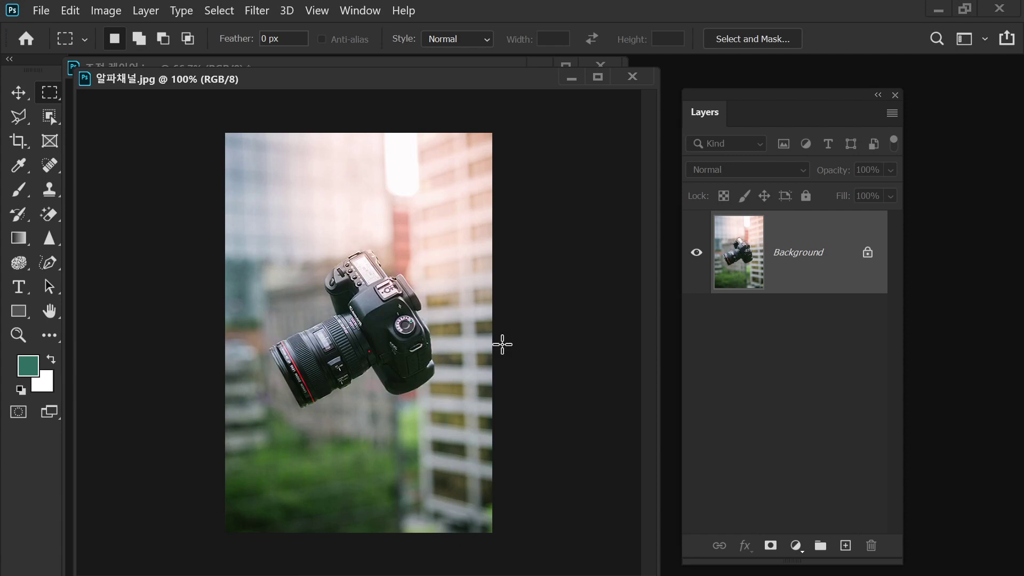
Select the camera in 알파채널.jpg with Focus Area, outputting the result as a Selection.
{"action": "left_click_drag", "start_coordinate": [305, 82], "coordinate": [209, 72]}
{"action": "left_click", "coordinate": [223, 10]}
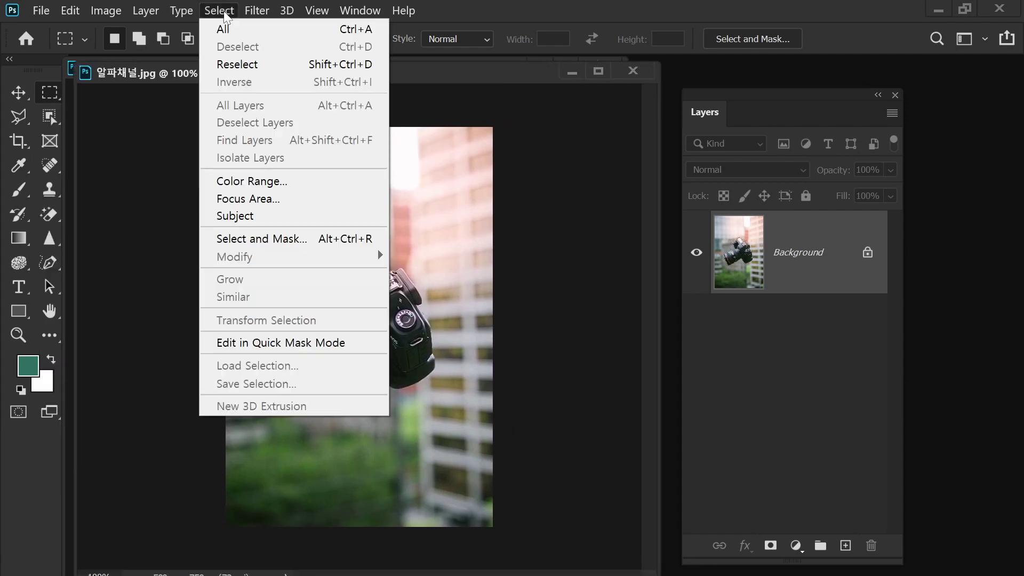
{"action": "left_click", "coordinate": [301, 200]}
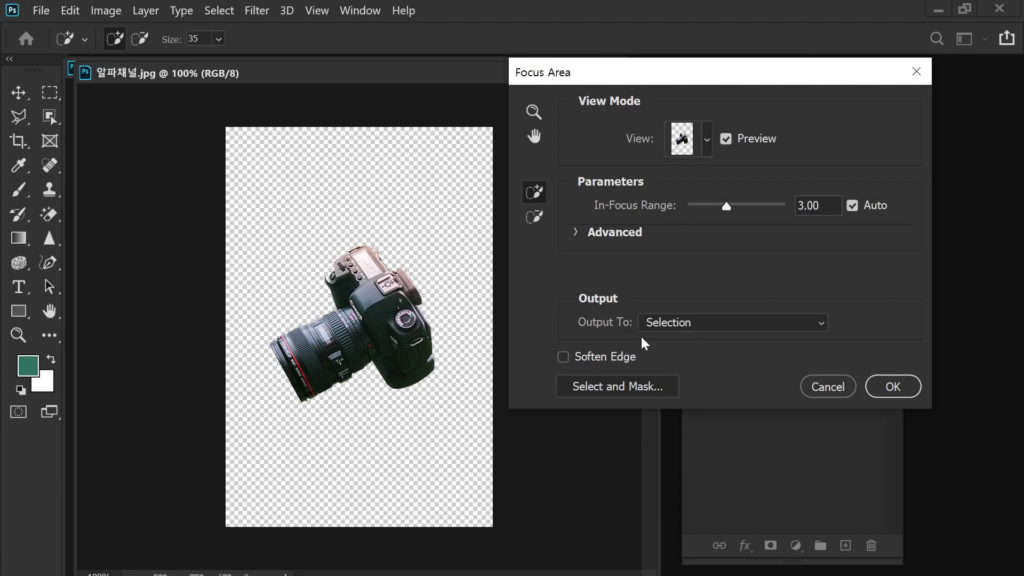
{"action": "left_click", "coordinate": [689, 324]}
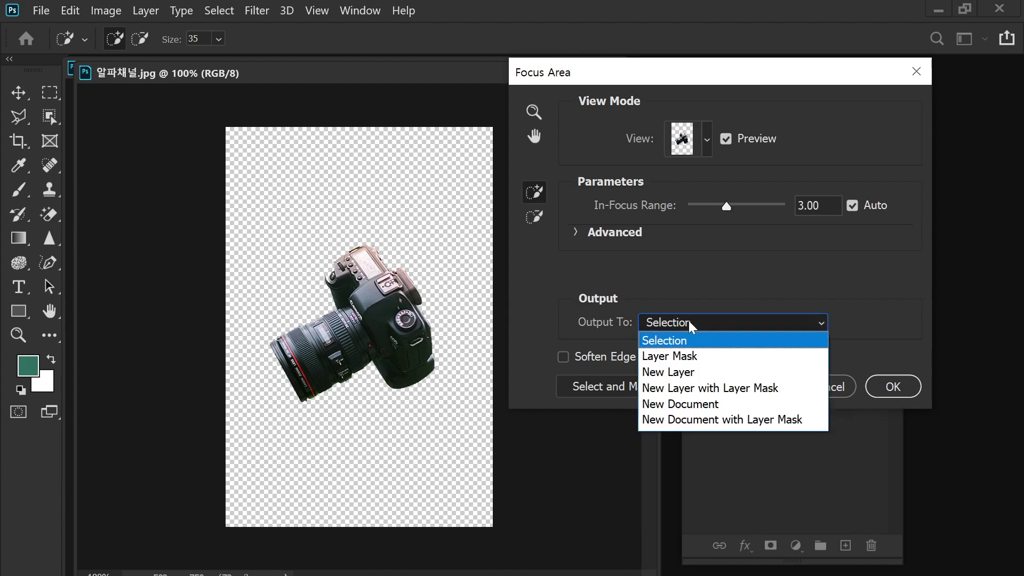
{"action": "left_click", "coordinate": [690, 321]}
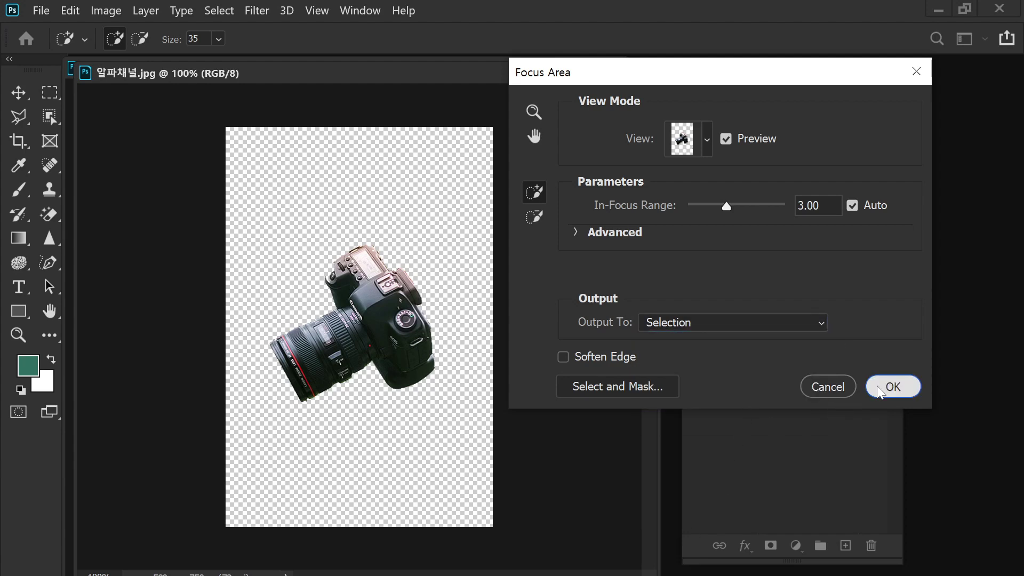
{"action": "left_click", "coordinate": [891, 387]}
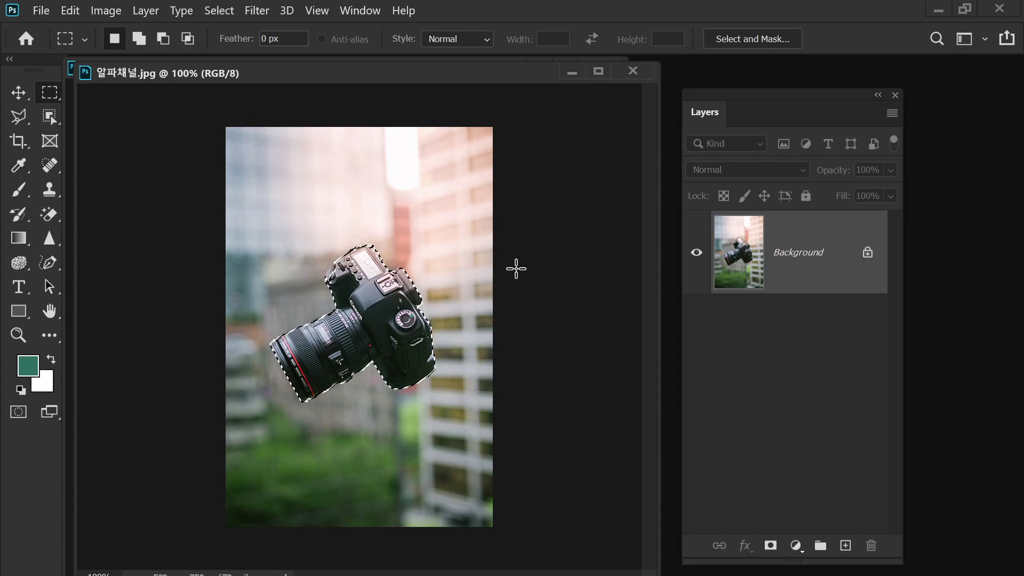
Try to save the camera selection as a new channel, and deselect it.
{"action": "right_click", "coordinate": [375, 277]}
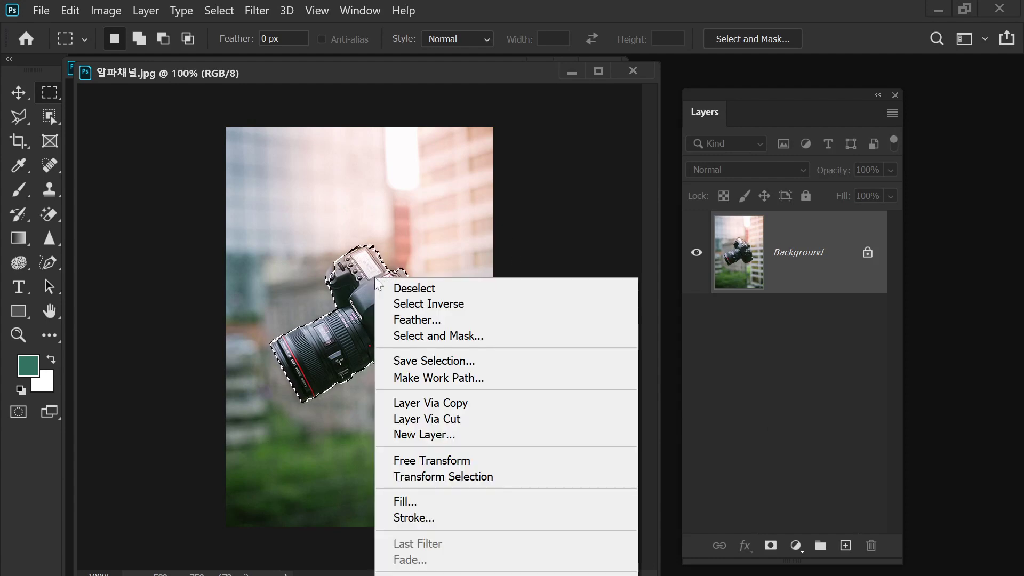
{"action": "left_click", "coordinate": [506, 370]}
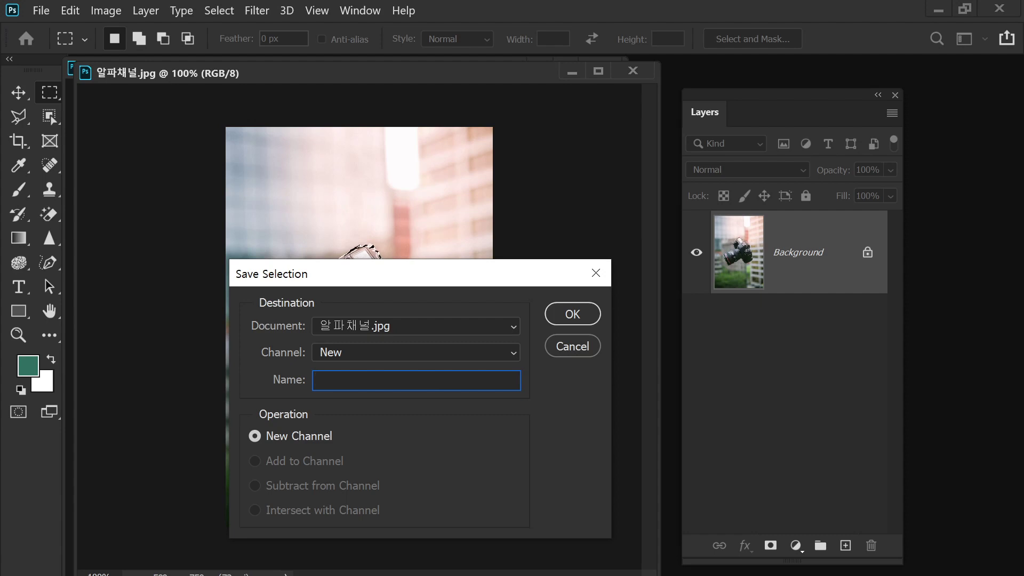
{"action": "type", "text": "12"}
{"action": "key", "text": "Return"}
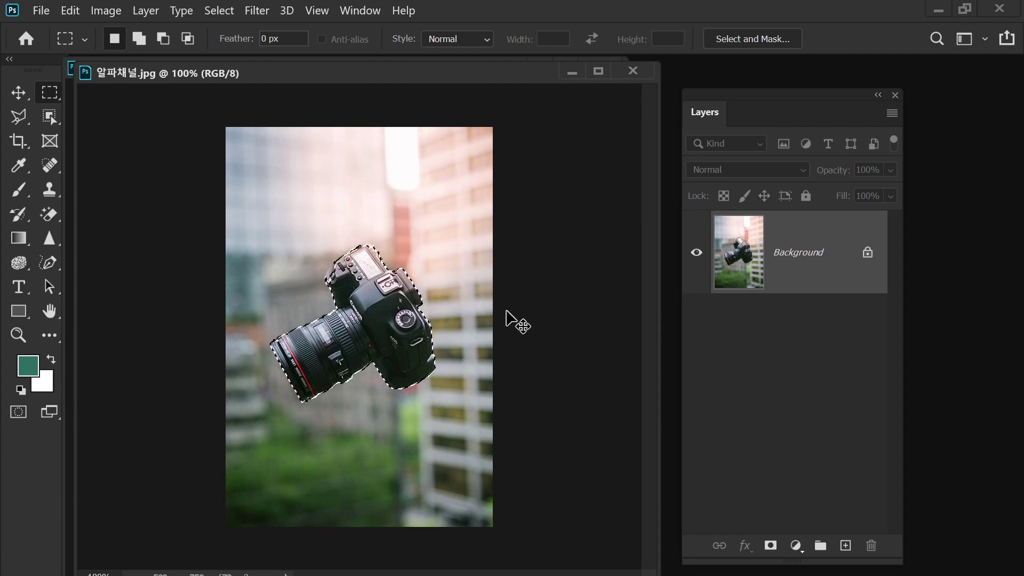
{"action": "key", "text": "ctrl+d"}
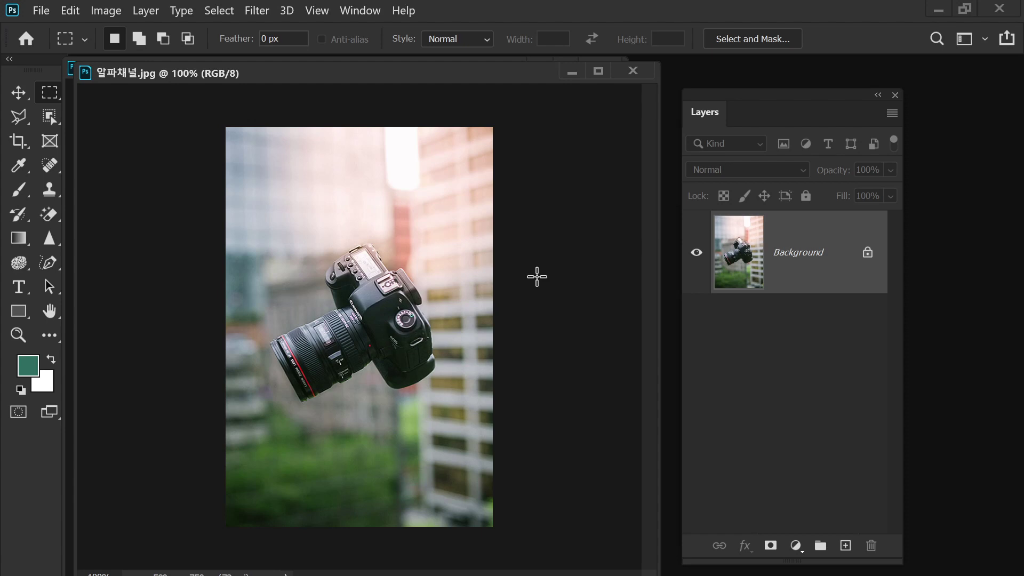
Show the Channels panel on its own beside the Layers panel, made tall enough to list every channel, and close the other panels that opened.
{"action": "left_click", "coordinate": [351, 11]}
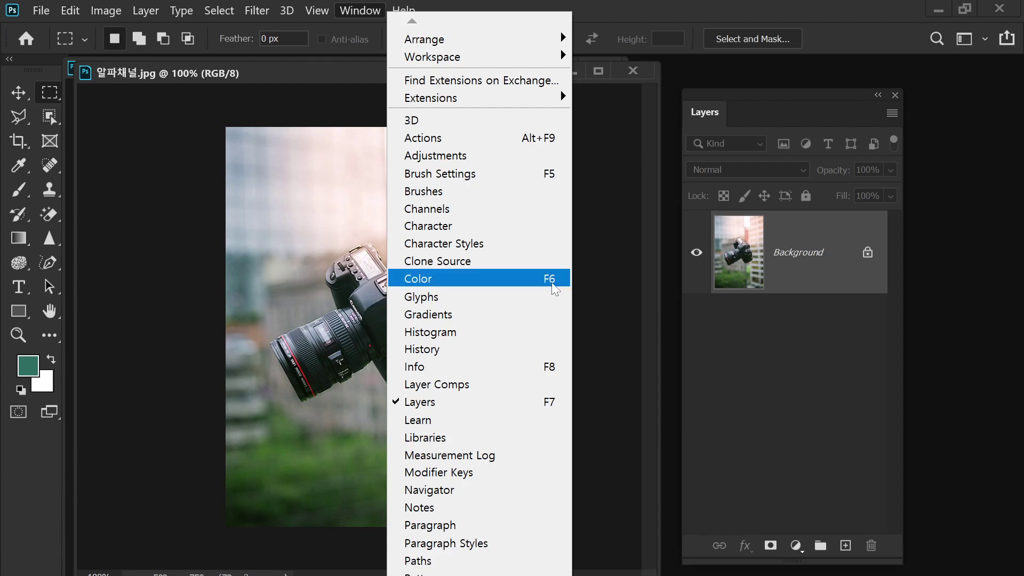
{"action": "left_click", "coordinate": [538, 208]}
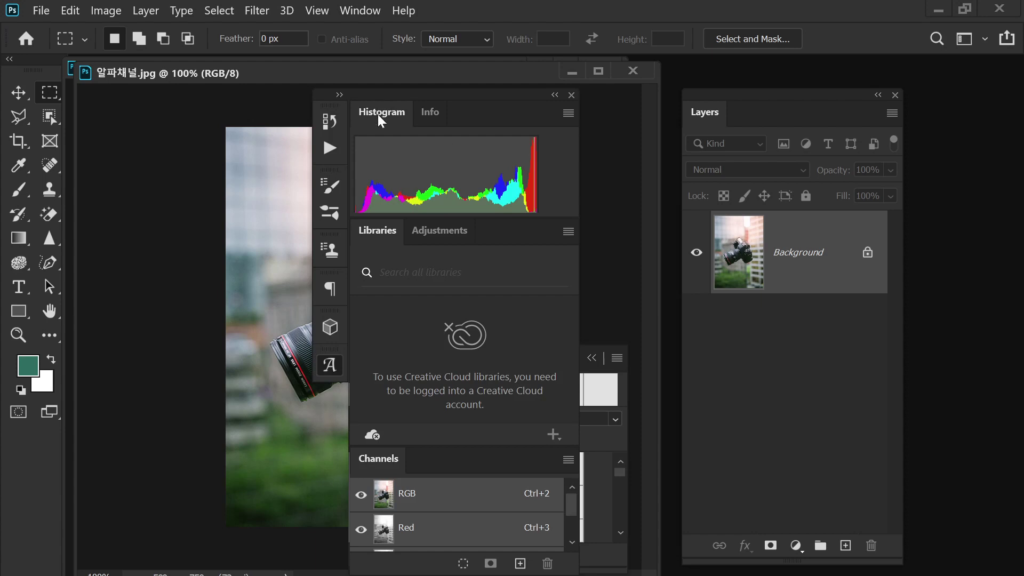
{"action": "left_click_drag", "start_coordinate": [389, 468], "coordinate": [85, 264]}
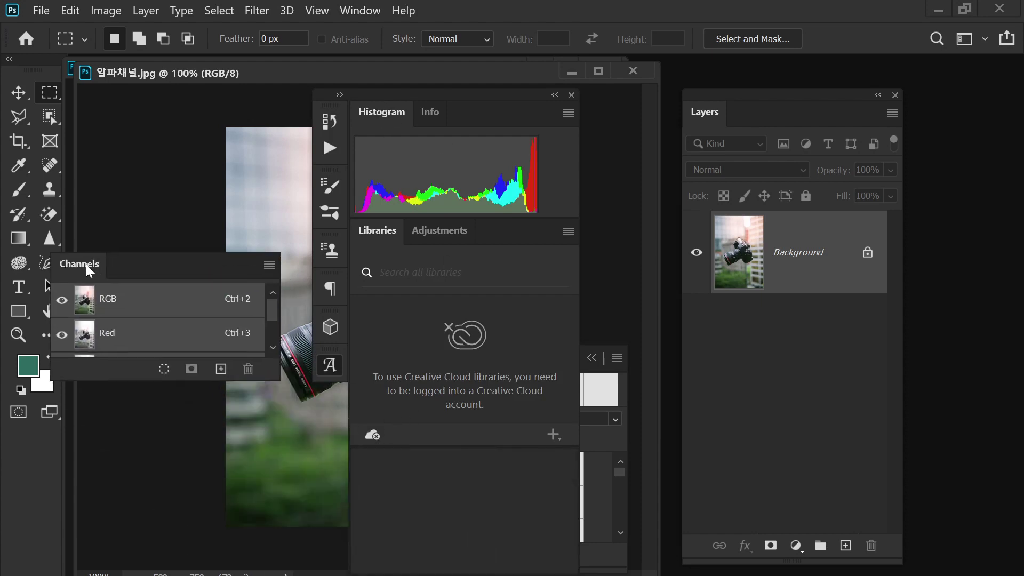
{"action": "left_click", "coordinate": [571, 96]}
{"action": "left_click_drag", "start_coordinate": [193, 244], "coordinate": [659, 115]}
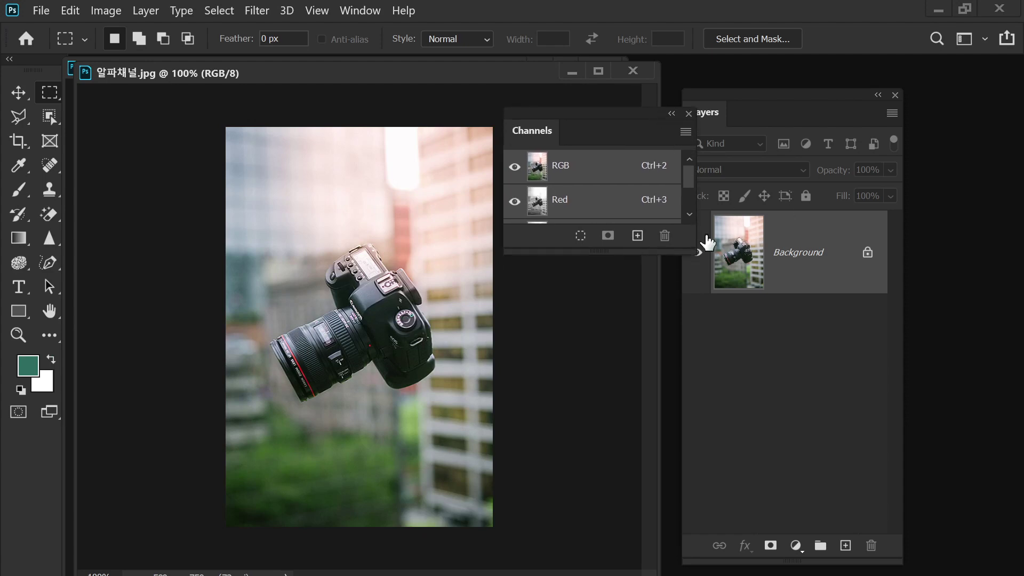
{"action": "left_click_drag", "start_coordinate": [689, 249], "coordinate": [684, 467]}
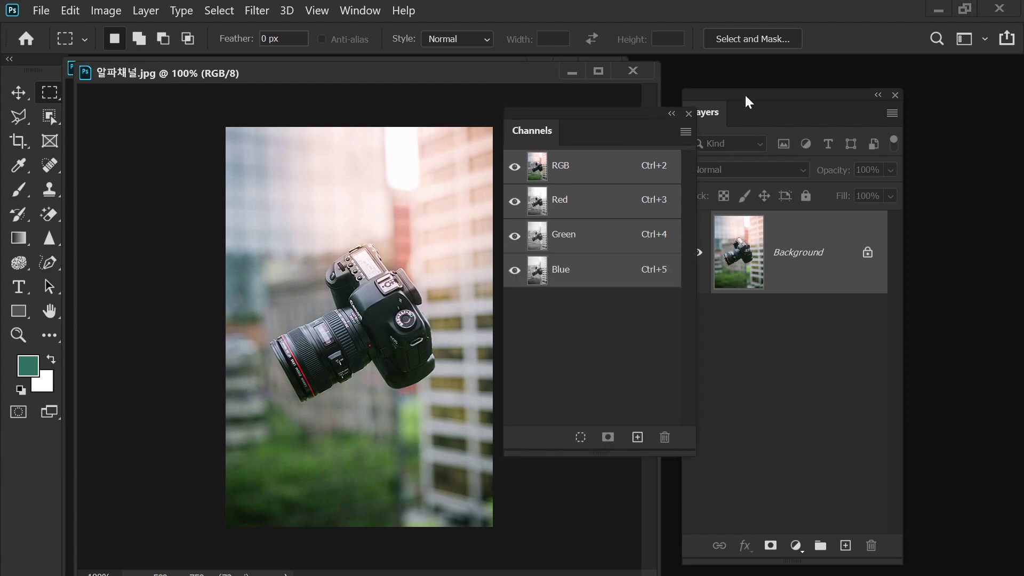
{"action": "left_click_drag", "start_coordinate": [745, 94], "coordinate": [790, 95]}
{"action": "left_click_drag", "start_coordinate": [647, 125], "coordinate": [675, 113]}
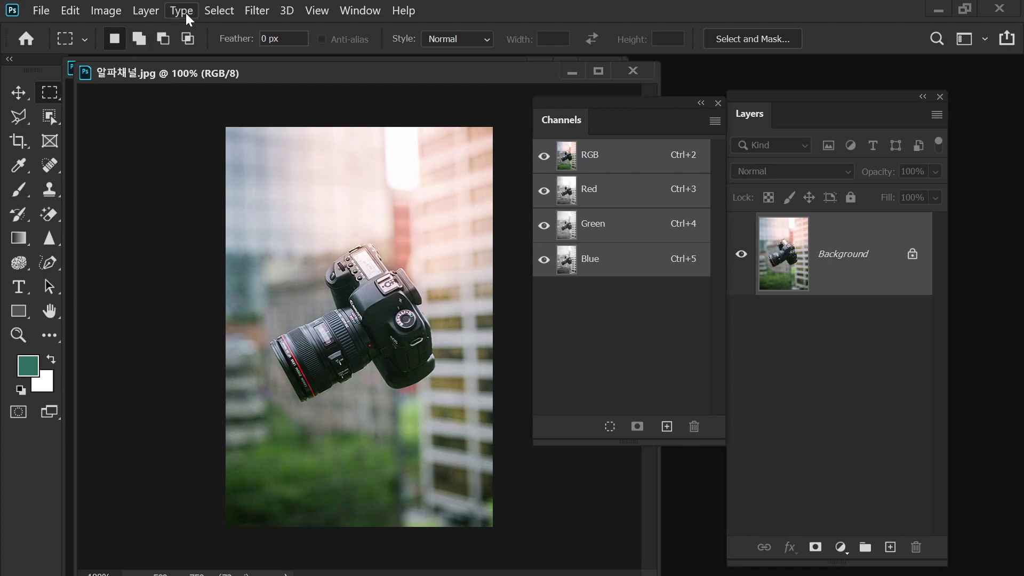
Restore the camera selection, save it as a new channel named 12, and deselect it.
{"action": "key", "text": "ctrl+z"}
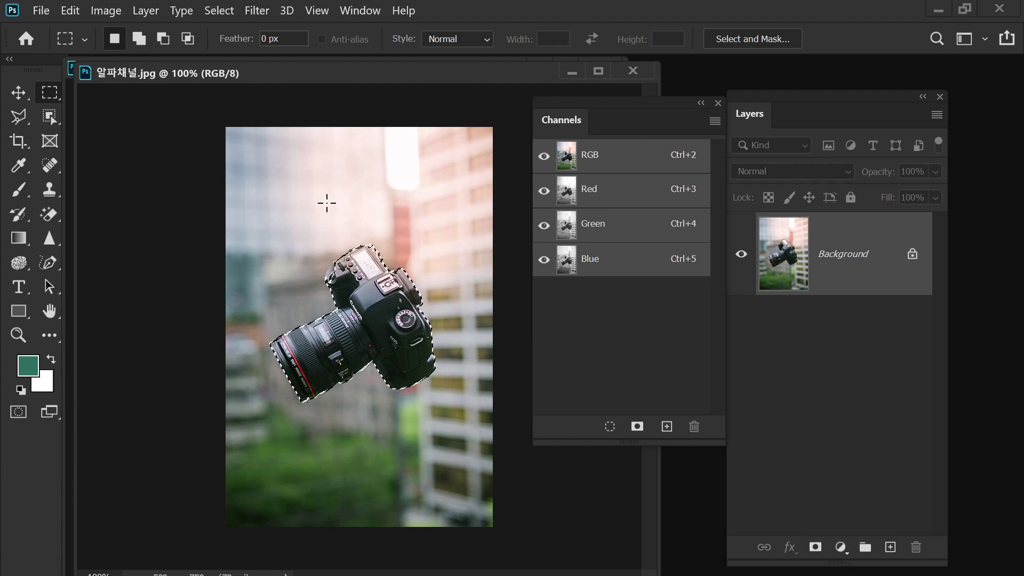
{"action": "right_click", "coordinate": [409, 309]}
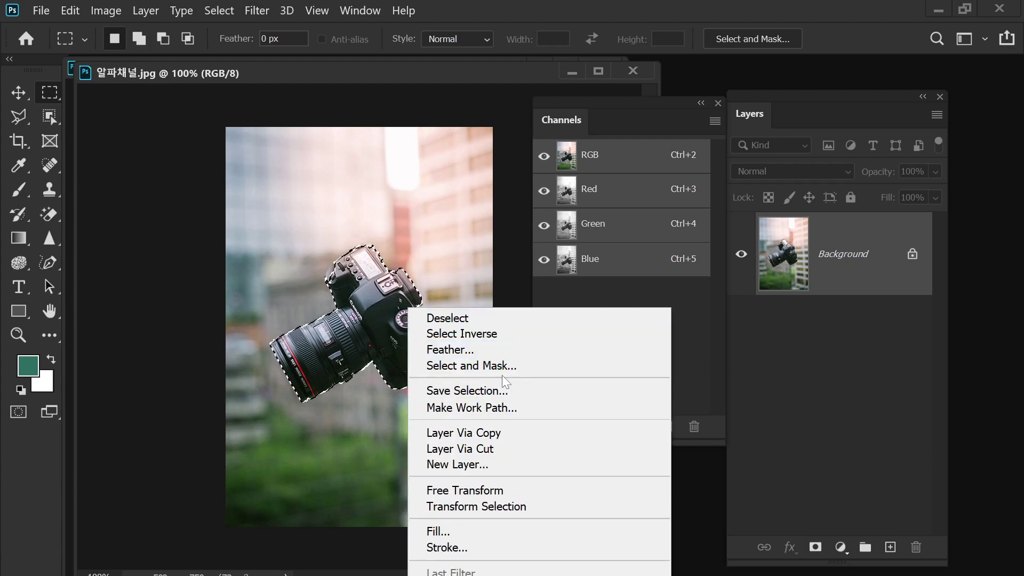
{"action": "left_click", "coordinate": [500, 390]}
{"action": "type", "text": "12"}
{"action": "key", "text": "Return"}
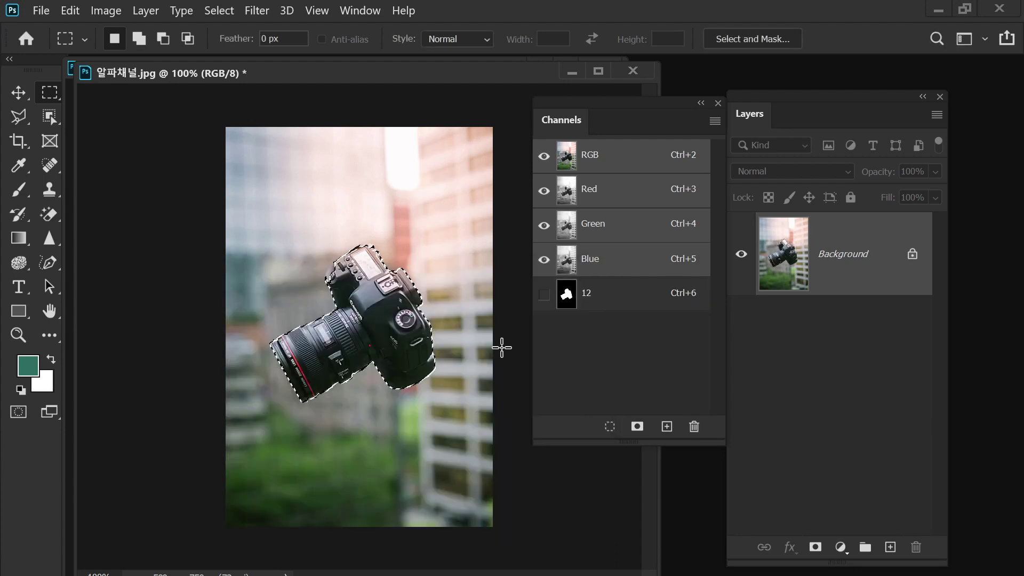
{"action": "key", "text": "ctrl+d"}
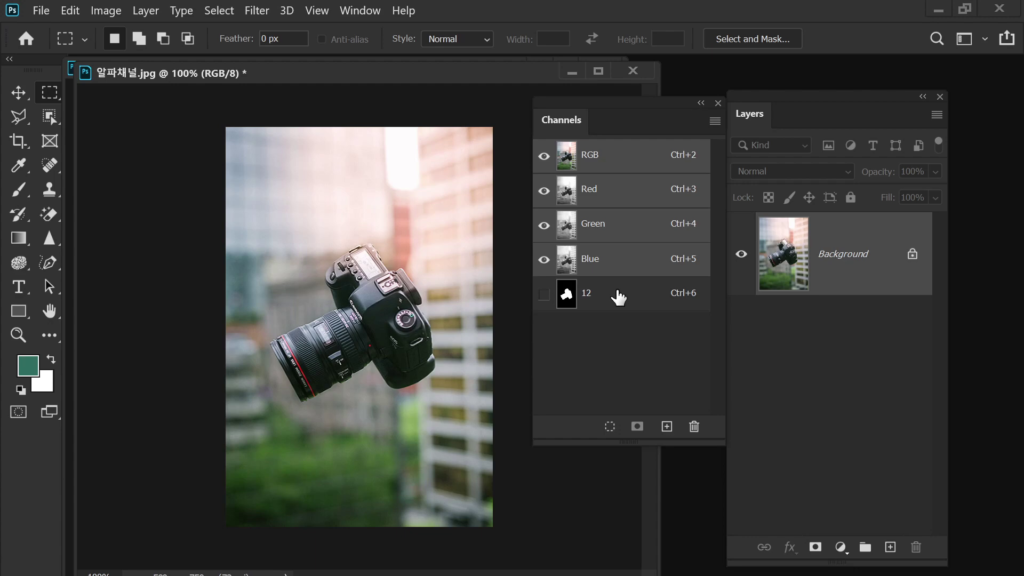
View channel 12 alone and as an overlay on the RGB image, and hide it again.
{"action": "left_click", "coordinate": [567, 298]}
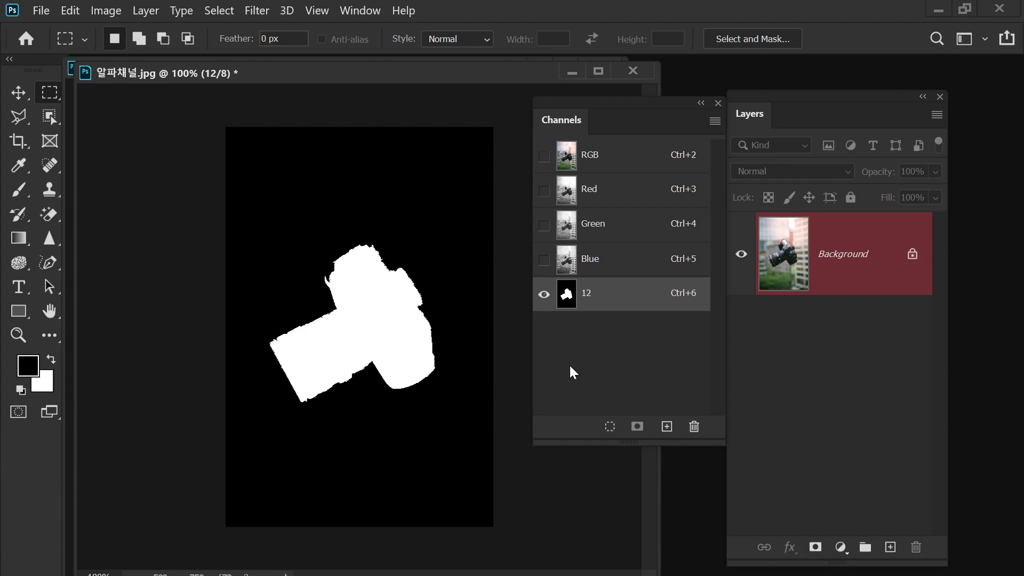
{"action": "left_click", "coordinate": [545, 156]}
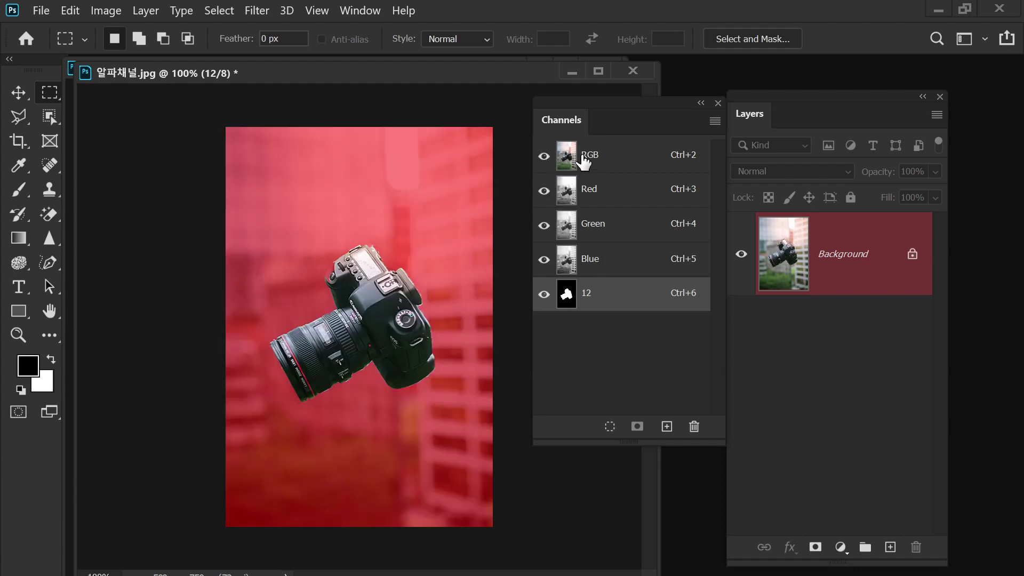
{"action": "left_click", "coordinate": [543, 295]}
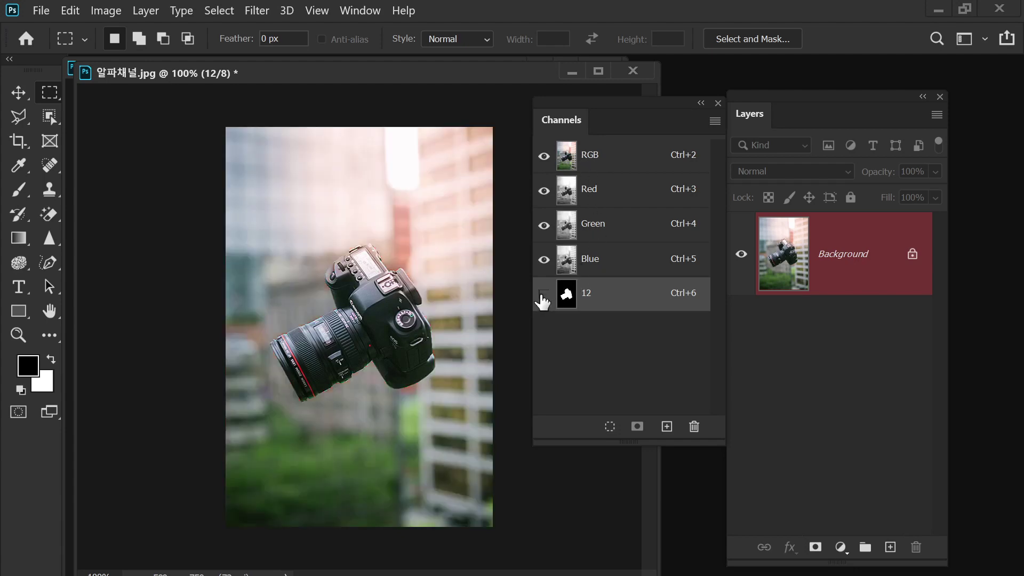
Load the camera selection directly from the channel 12 thumbnail and deselect it, twice.
{"action": "left_click", "coordinate": [566, 294], "text": "ctrl"}
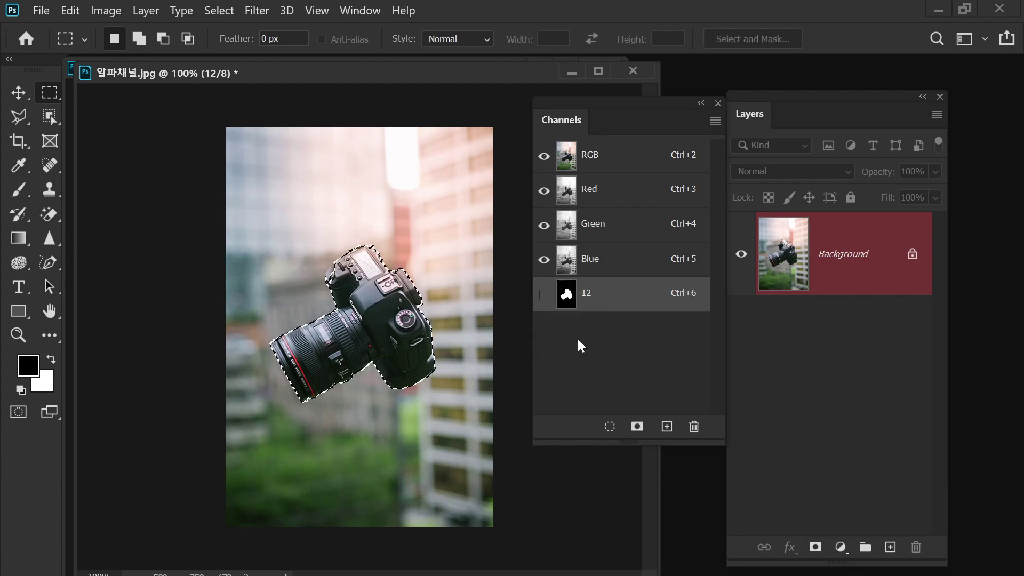
{"action": "key", "text": "ctrl+d"}
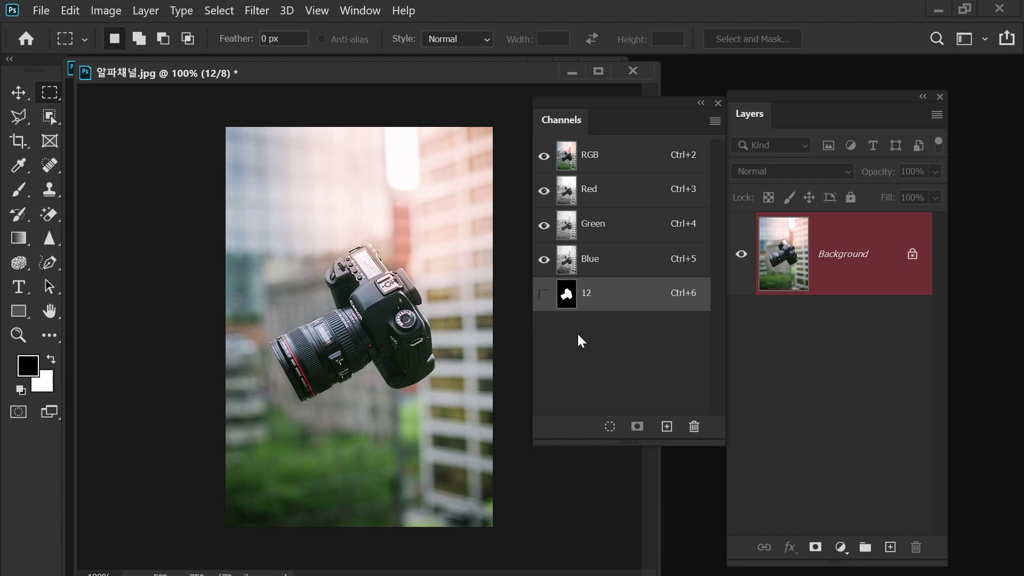
{"action": "left_click", "coordinate": [567, 295], "text": "ctrl"}
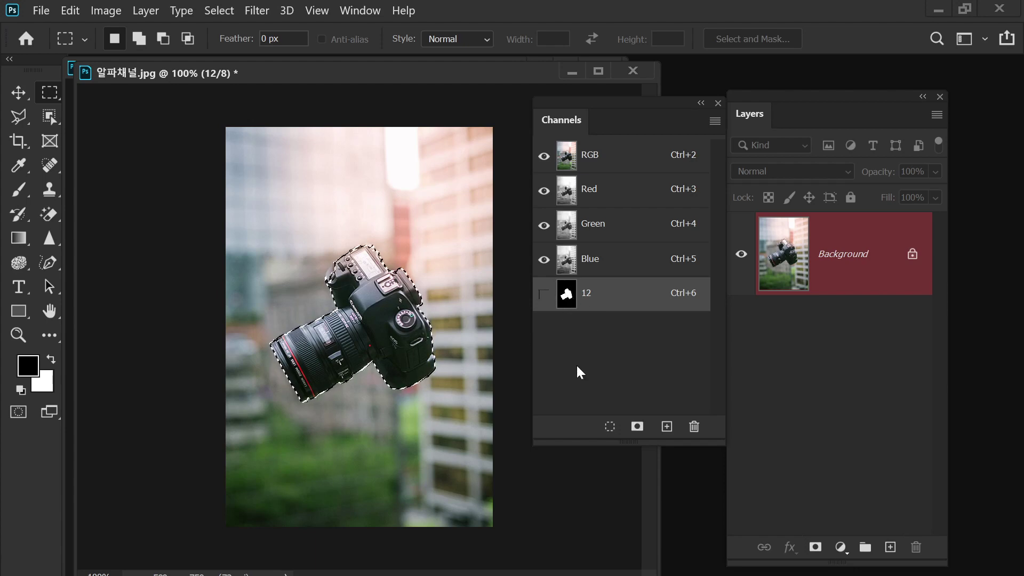
{"action": "key", "text": "ctrl+d"}
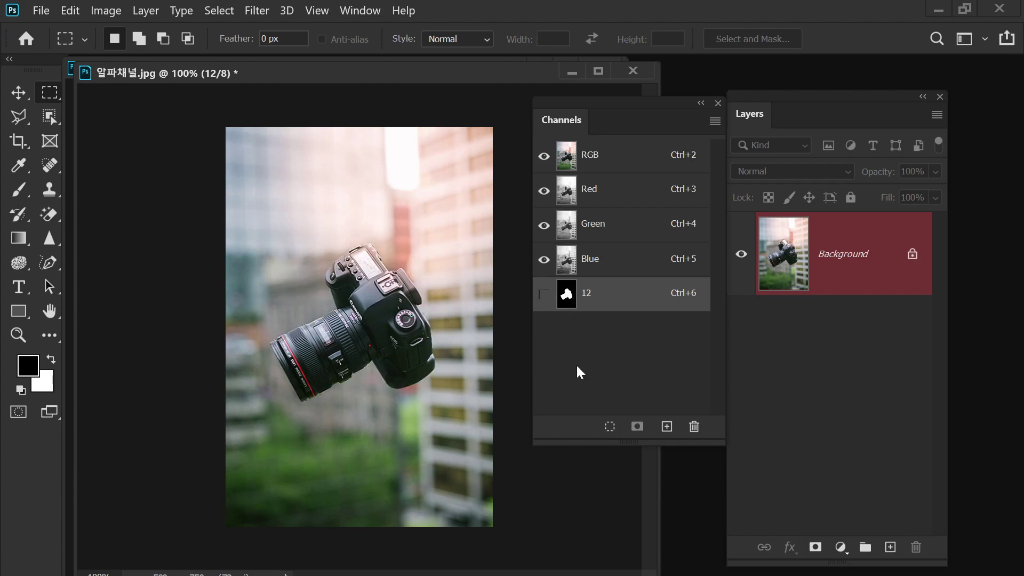
Load channel 12 as a New Selection with the Load Selection command, and deselect it.
{"action": "left_click", "coordinate": [219, 11]}
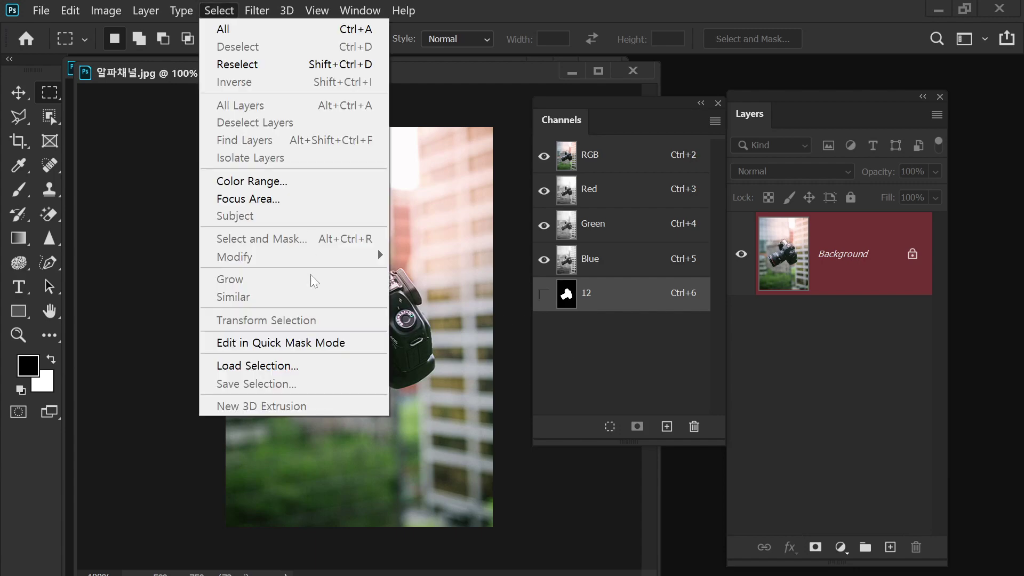
{"action": "left_click", "coordinate": [338, 373]}
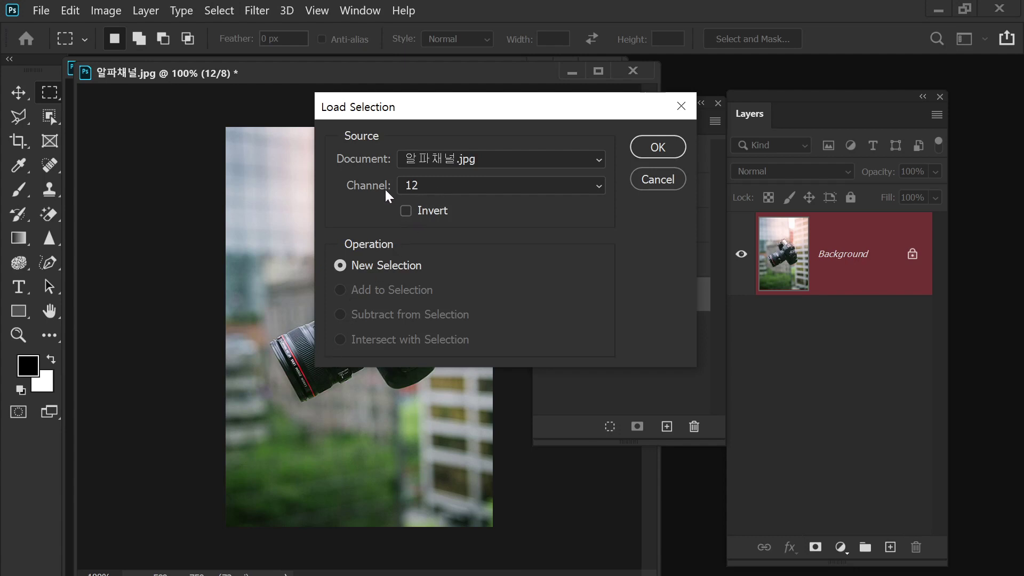
{"action": "left_click", "coordinate": [444, 185]}
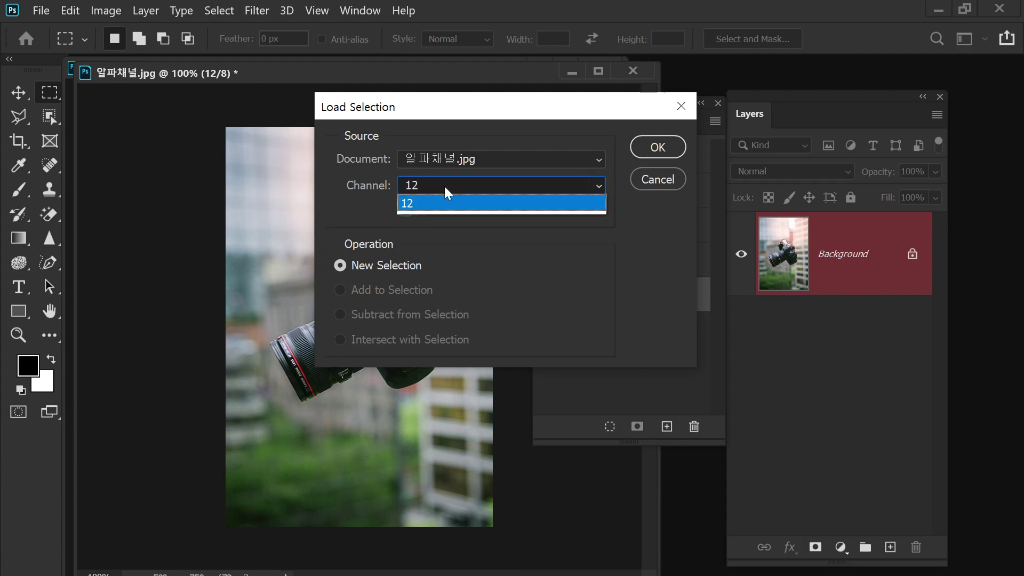
{"action": "left_click", "coordinate": [401, 185]}
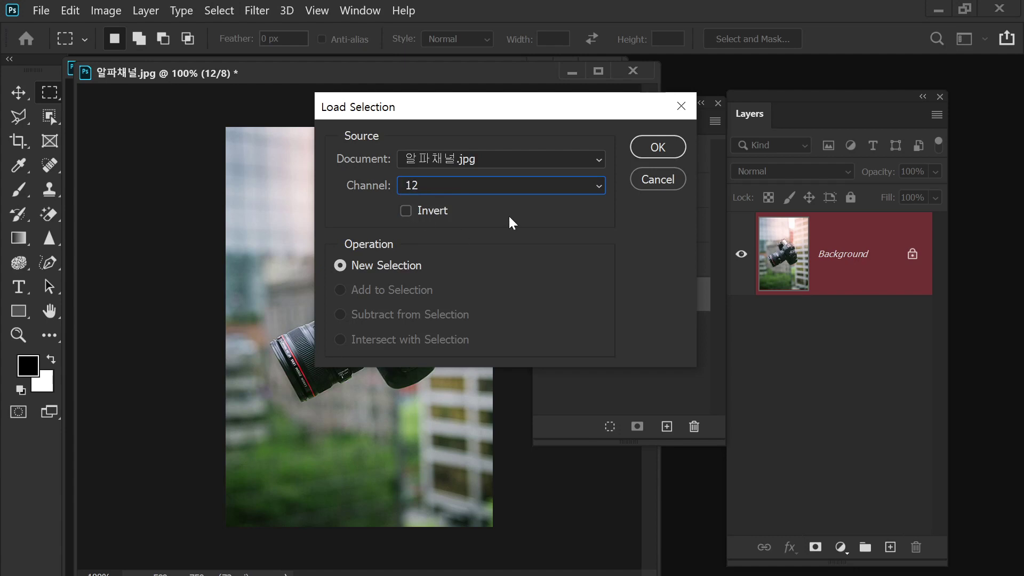
{"action": "left_click", "coordinate": [659, 146]}
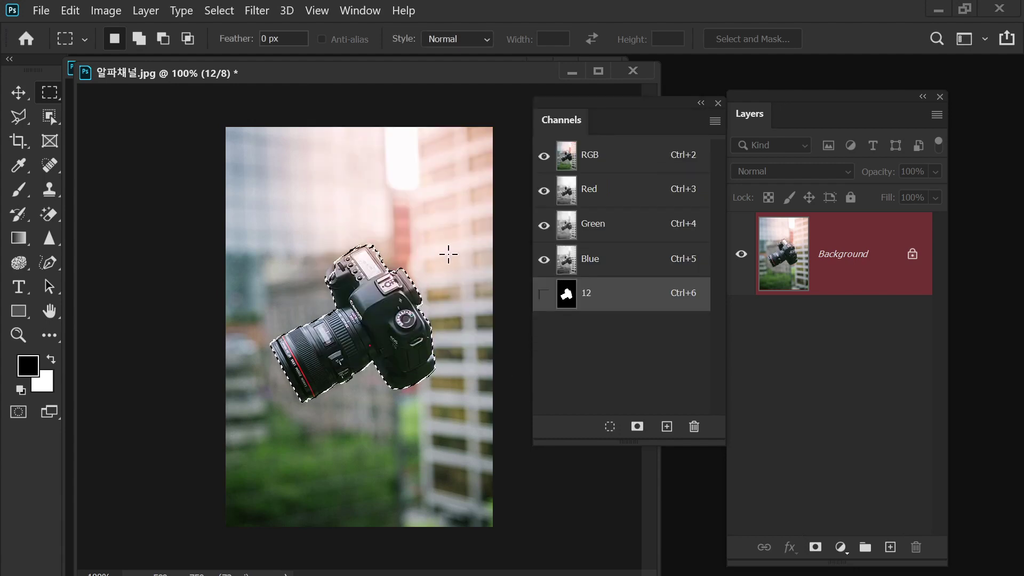
{"action": "key", "text": "ctrl+d"}
{"action": "left_click_drag", "start_coordinate": [287, 173], "coordinate": [421, 231]}
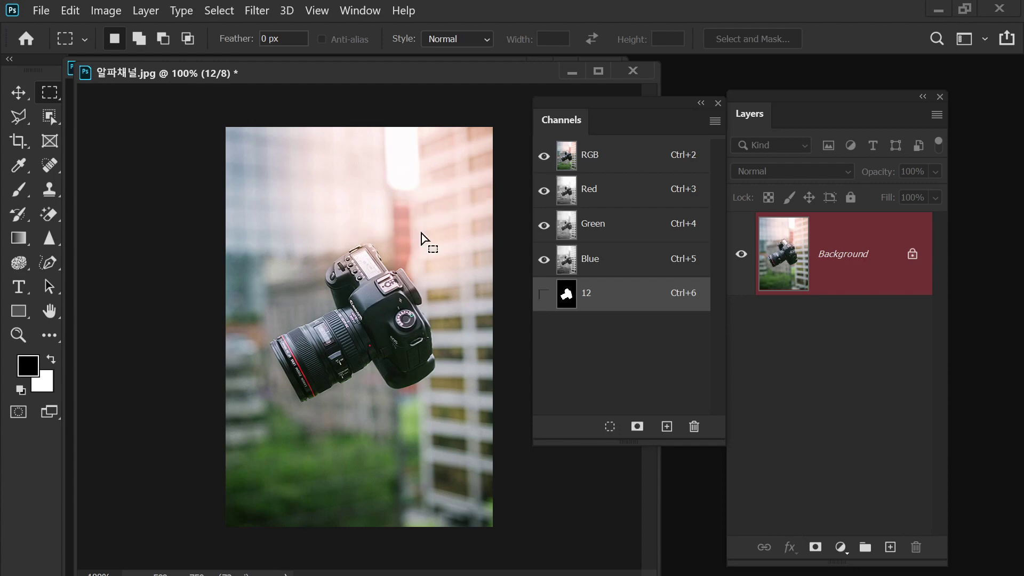
{"action": "right_click", "coordinate": [404, 221]}
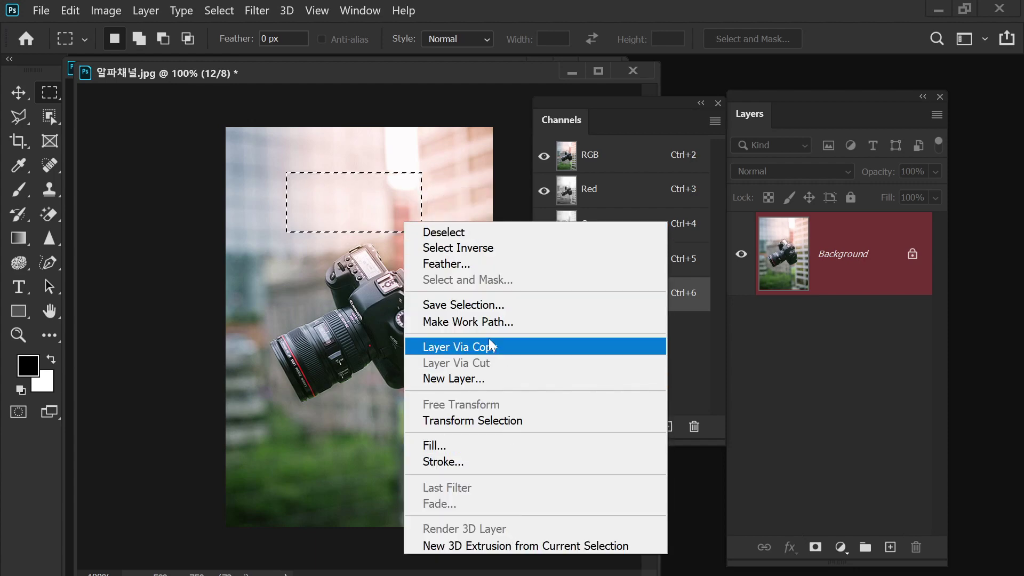
{"action": "left_click", "coordinate": [493, 304]}
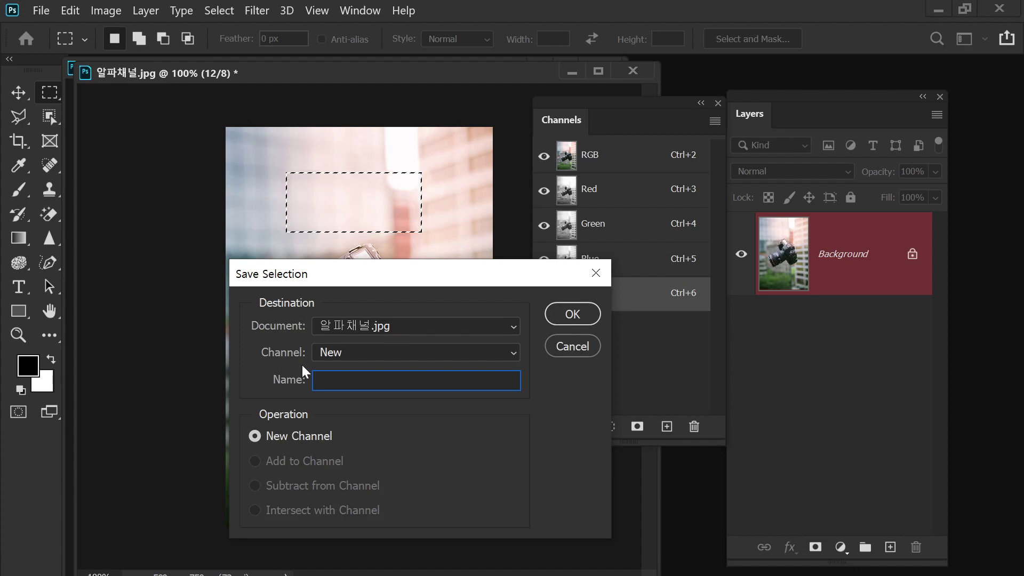
{"action": "left_click", "coordinate": [366, 354]}
{"action": "left_click", "coordinate": [366, 352]}
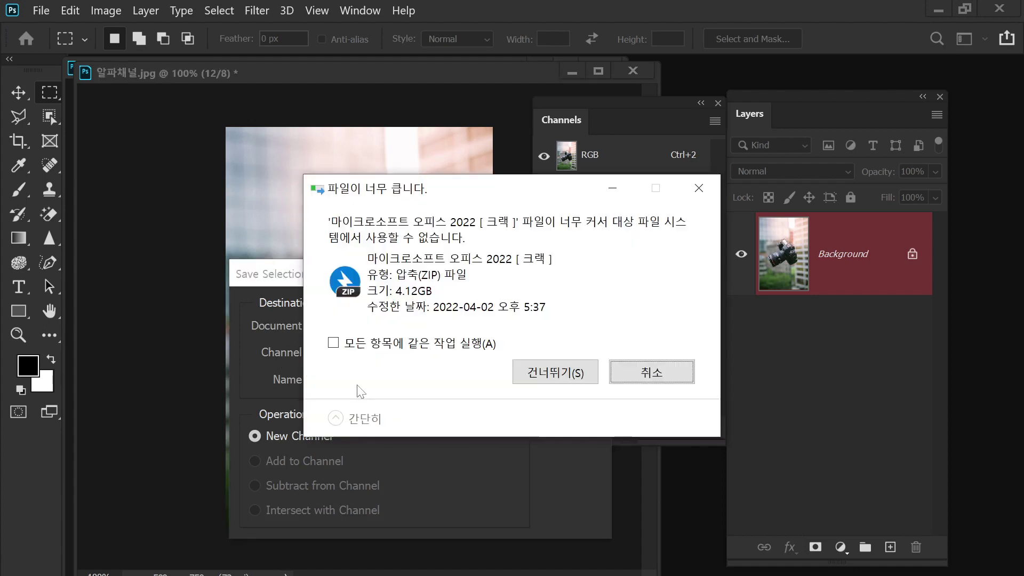
{"action": "left_click", "coordinate": [652, 373]}
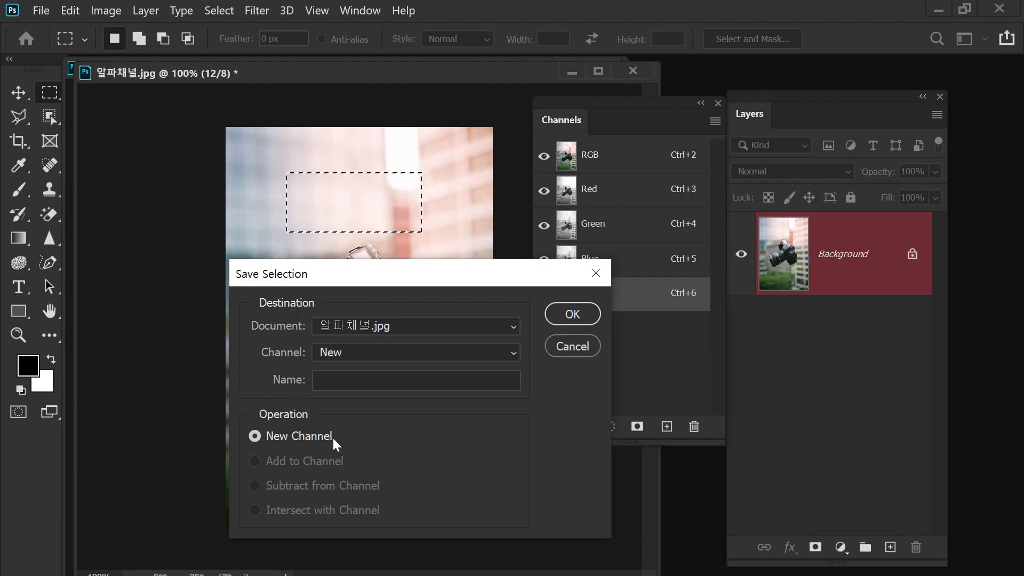
{"action": "left_click", "coordinate": [362, 380]}
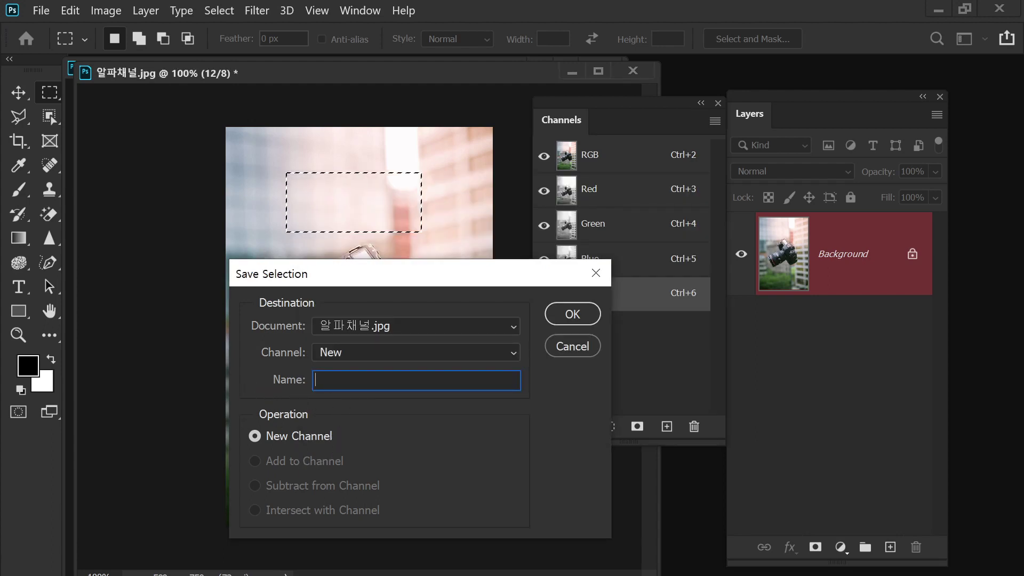
{"action": "left_click", "coordinate": [569, 344]}
{"action": "left_click", "coordinate": [403, 241]}
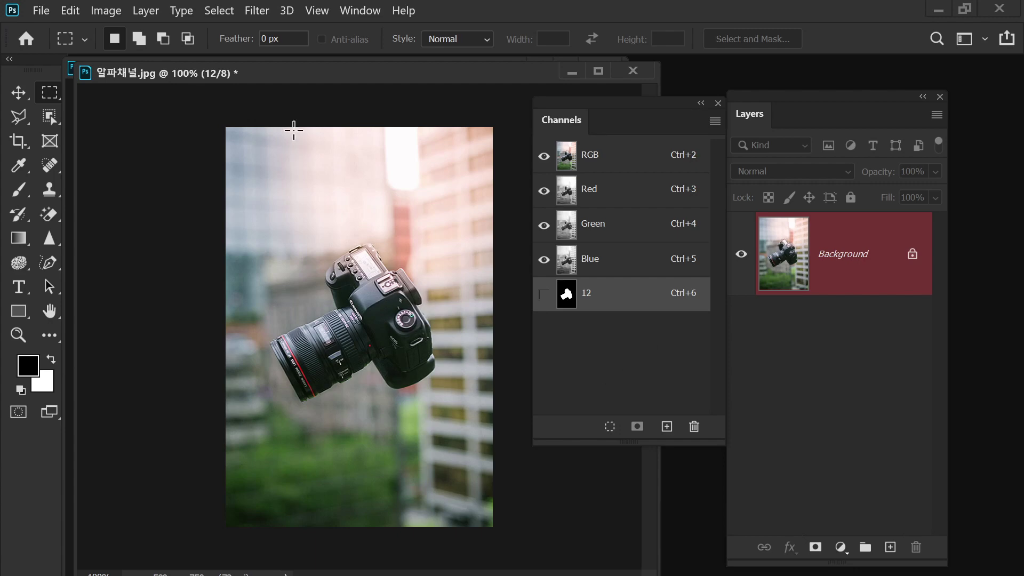
Show the Paths panel beside the camera photo, and turn Quick Mask mode on and off again.
{"action": "left_click", "coordinate": [361, 11]}
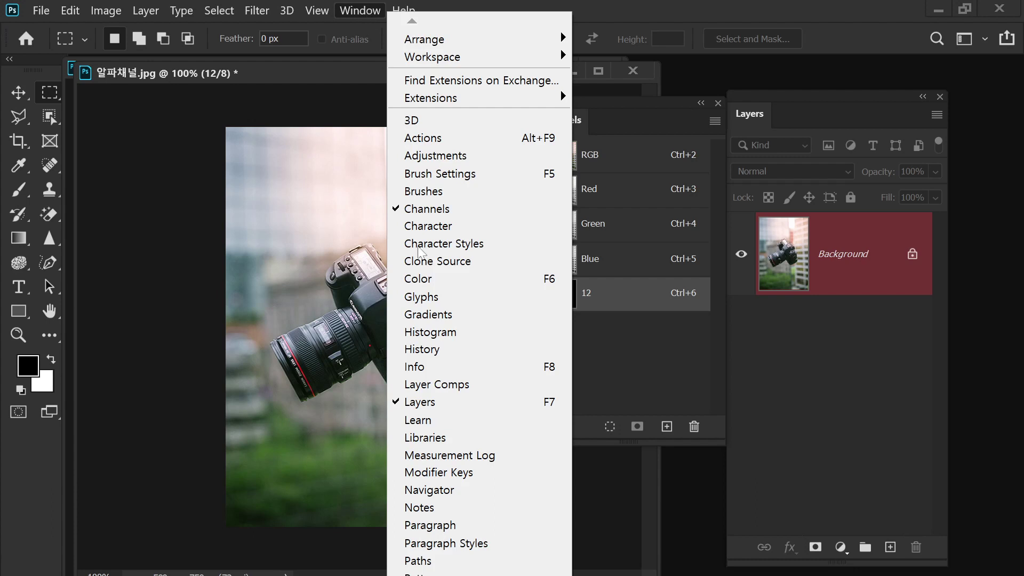
{"action": "left_click", "coordinate": [453, 561]}
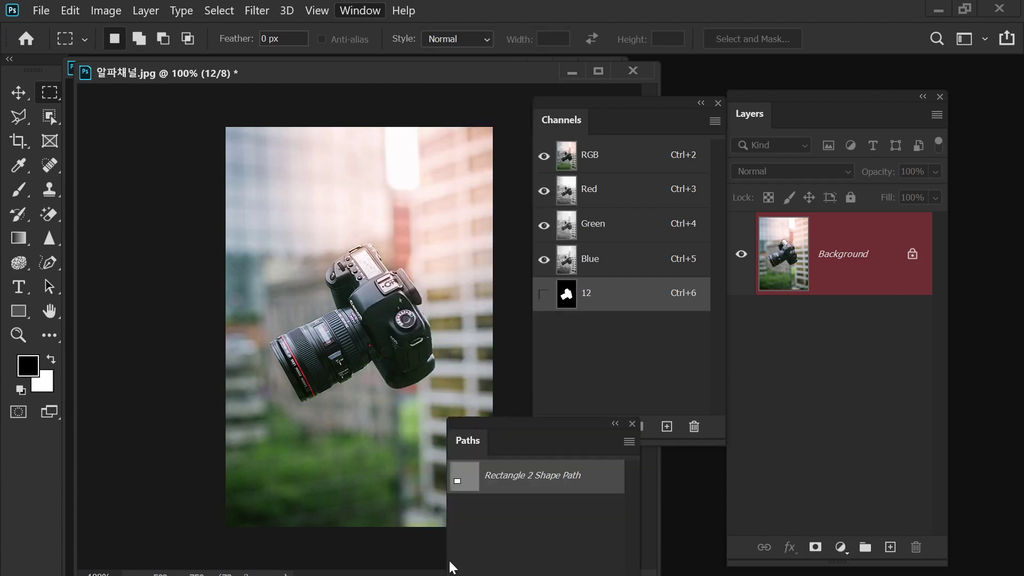
{"action": "left_click_drag", "start_coordinate": [499, 431], "coordinate": [517, 143]}
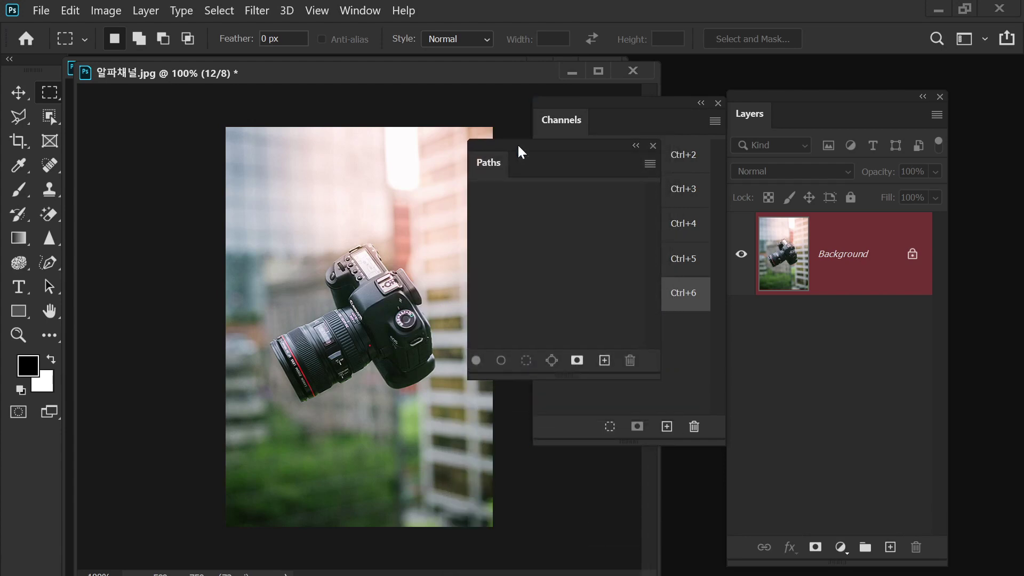
{"action": "left_click", "coordinate": [18, 413]}
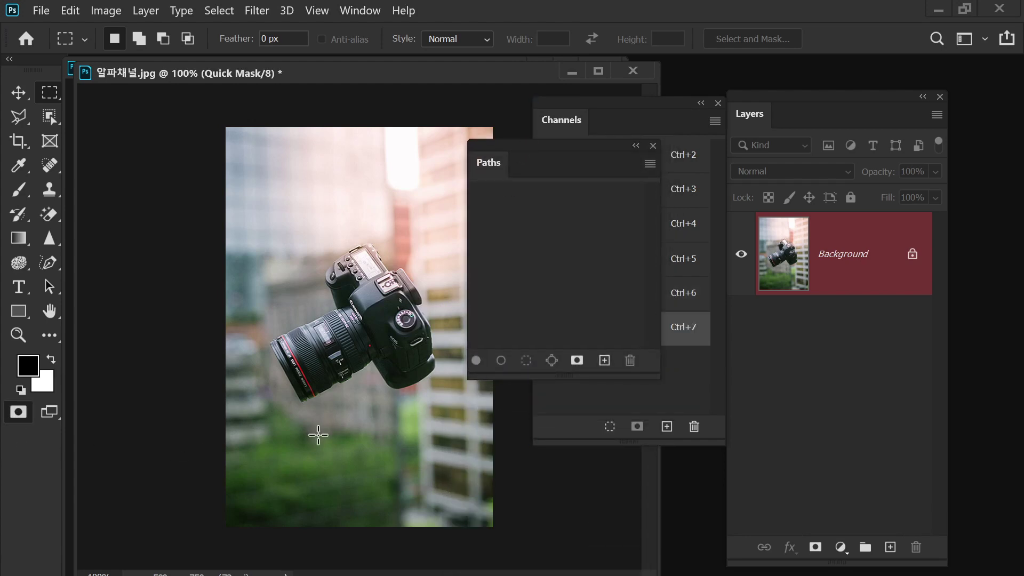
{"action": "left_click", "coordinate": [20, 411]}
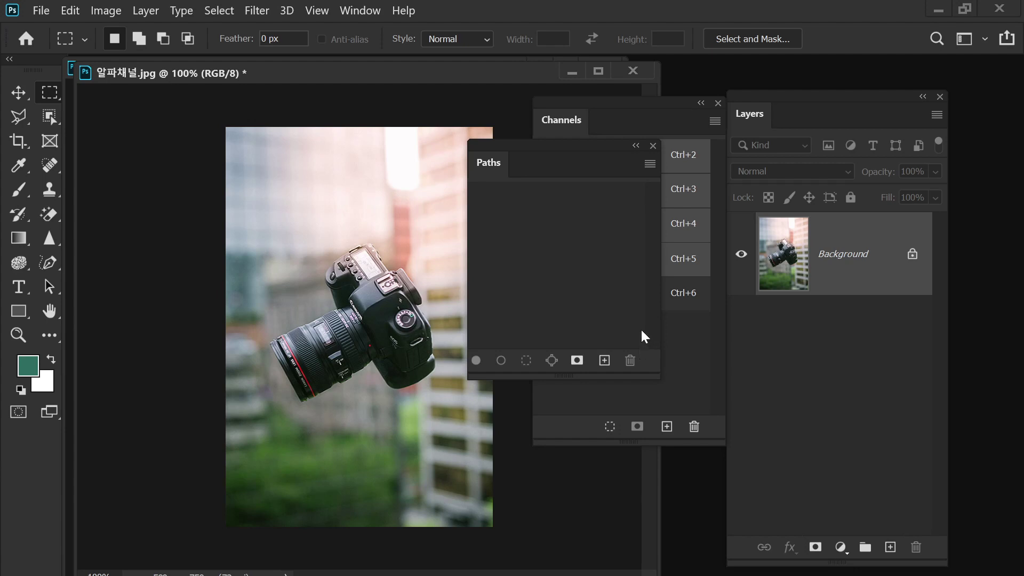
Draw a closed freeform shape about 226 by 198 px above the camera with the Freeform Pen tool, and delete its layer.
{"action": "left_click", "coordinate": [45, 263]}
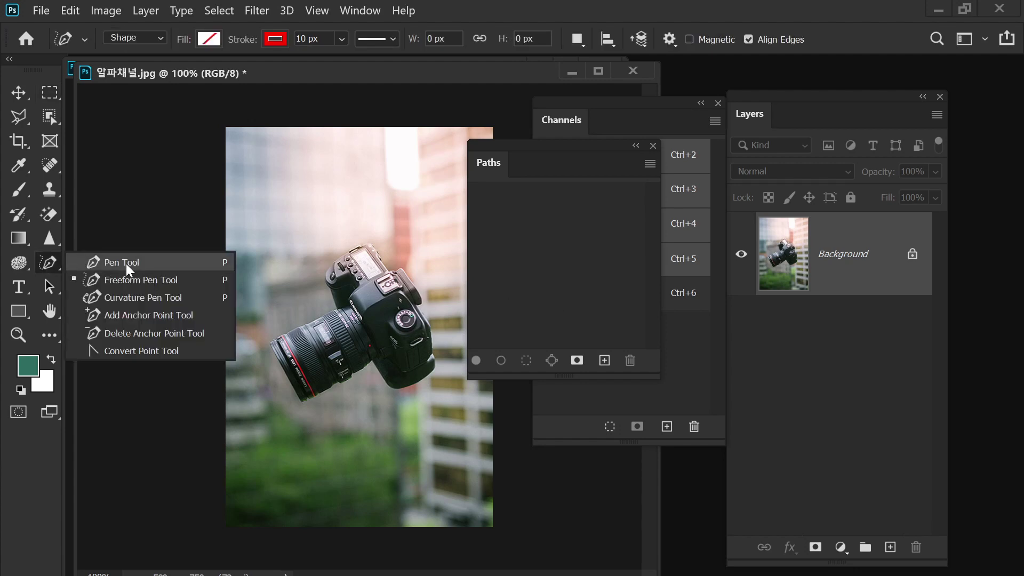
{"action": "left_click", "coordinate": [143, 285]}
{"action": "mouse_move", "coordinate": [302, 179]}
{"action": "left_mouse_down"}
{"action": "mouse_move", "coordinate": [288, 260]}
{"action": "mouse_move", "coordinate": [394, 234]}
{"action": "mouse_move", "coordinate": [351, 166]}
{"action": "mouse_move", "coordinate": [304, 183]}
{"action": "left_mouse_up"}
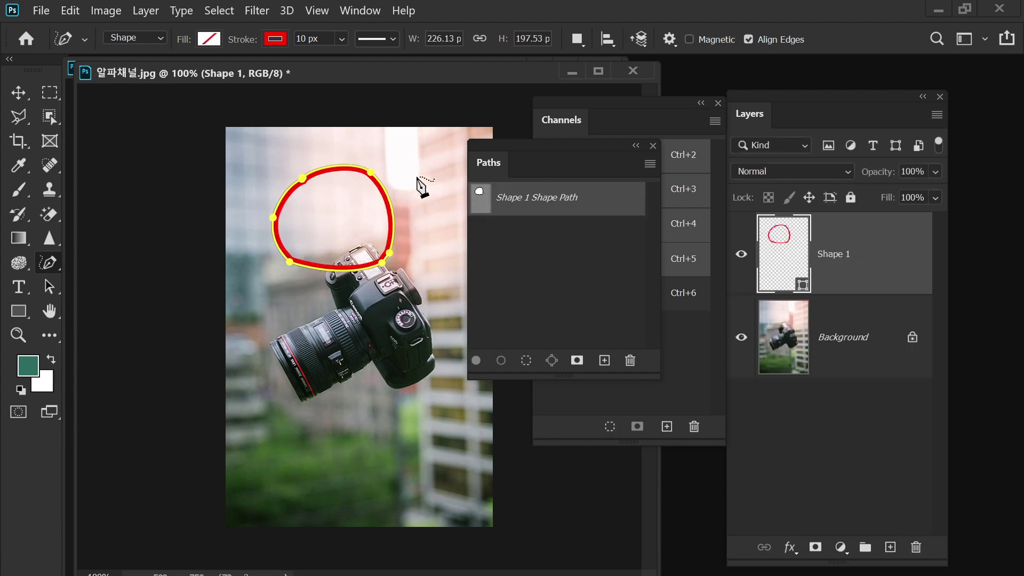
{"action": "left_click", "coordinate": [209, 40]}
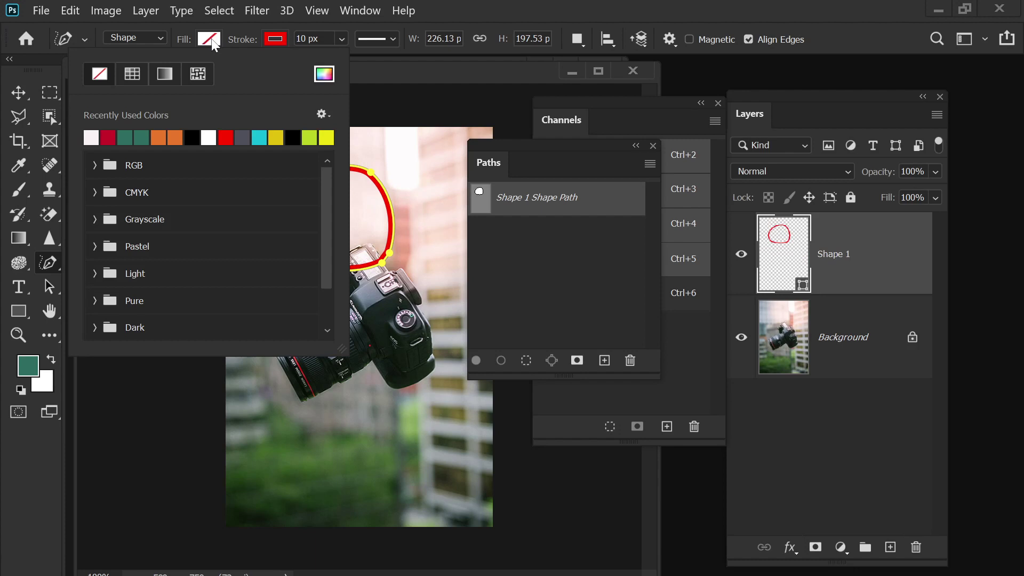
{"action": "left_click", "coordinate": [430, 12]}
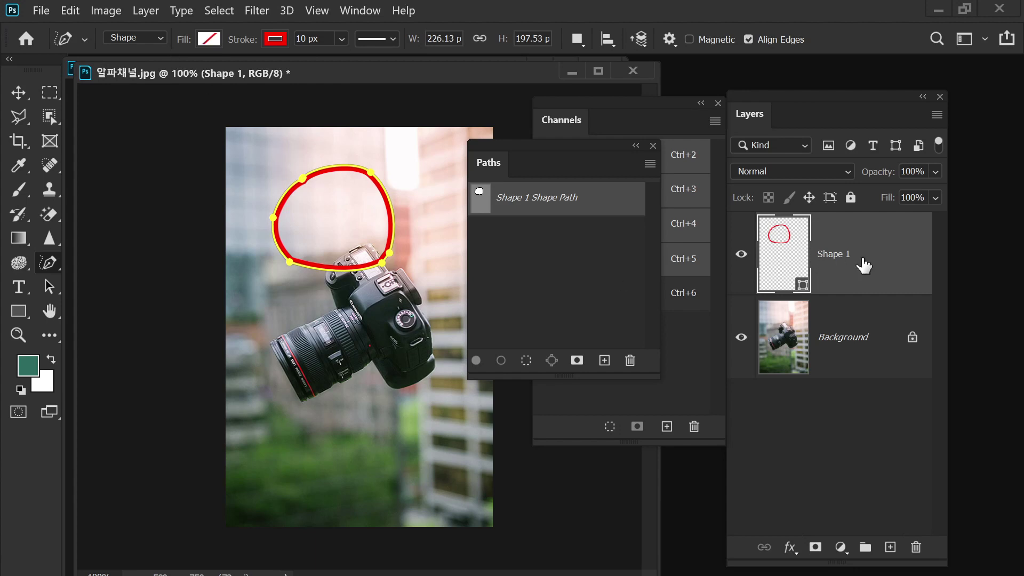
{"action": "key", "text": "Delete"}
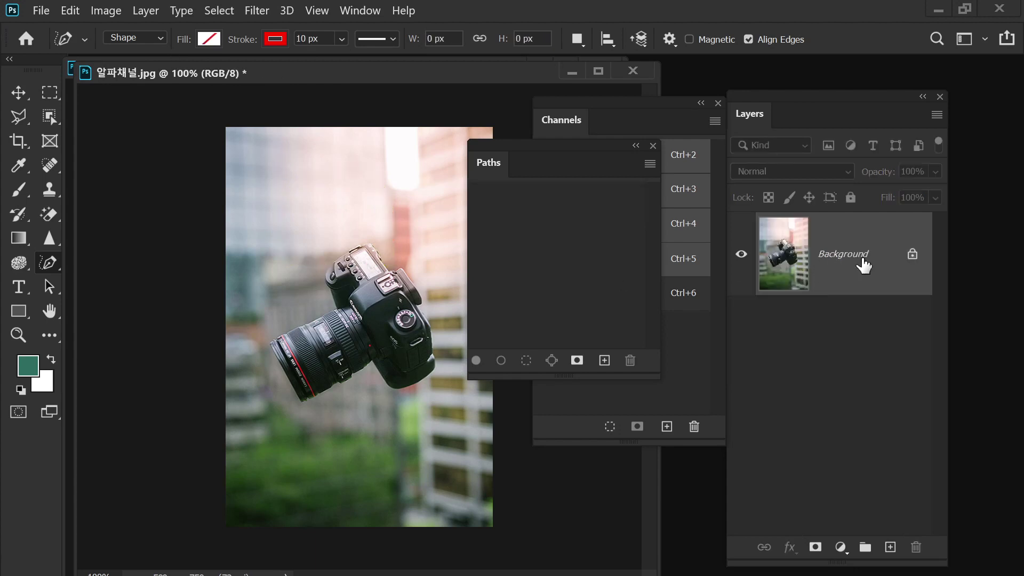
Set the Freeform Pen tool to Path mode and draw a closed rounded path above the camera.
{"action": "left_click", "coordinate": [141, 37]}
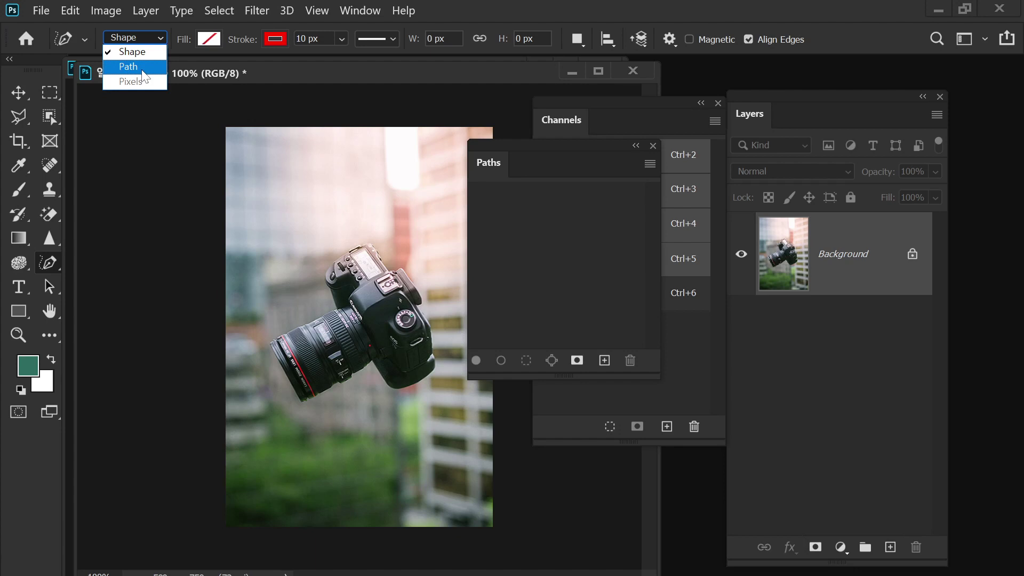
{"action": "left_click", "coordinate": [142, 71]}
{"action": "mouse_move", "coordinate": [308, 175]}
{"action": "left_mouse_down"}
{"action": "mouse_move", "coordinate": [285, 243]}
{"action": "mouse_move", "coordinate": [362, 259]}
{"action": "mouse_move", "coordinate": [388, 230]}
{"action": "mouse_move", "coordinate": [369, 185]}
{"action": "mouse_move", "coordinate": [307, 177]}
{"action": "left_mouse_up"}
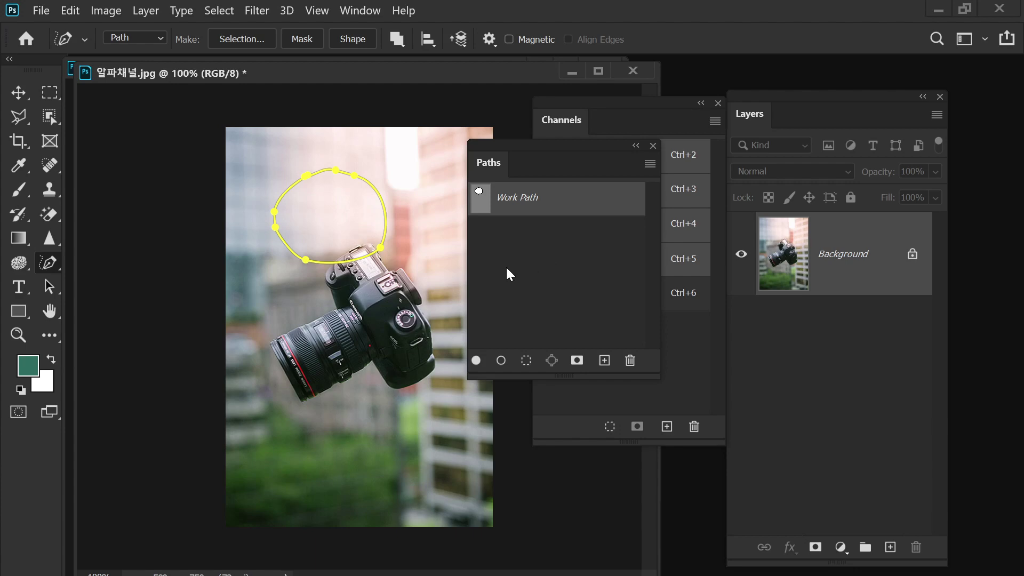
Fill the work path with the green foreground color, and undo the fill.
{"action": "left_click_drag", "start_coordinate": [526, 153], "coordinate": [472, 99]}
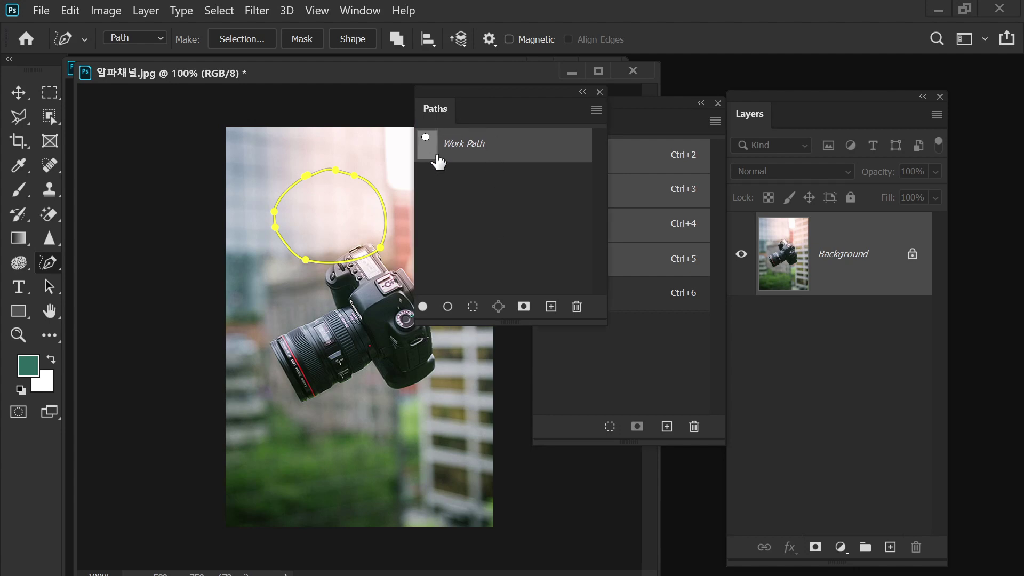
{"action": "left_click", "coordinate": [422, 307]}
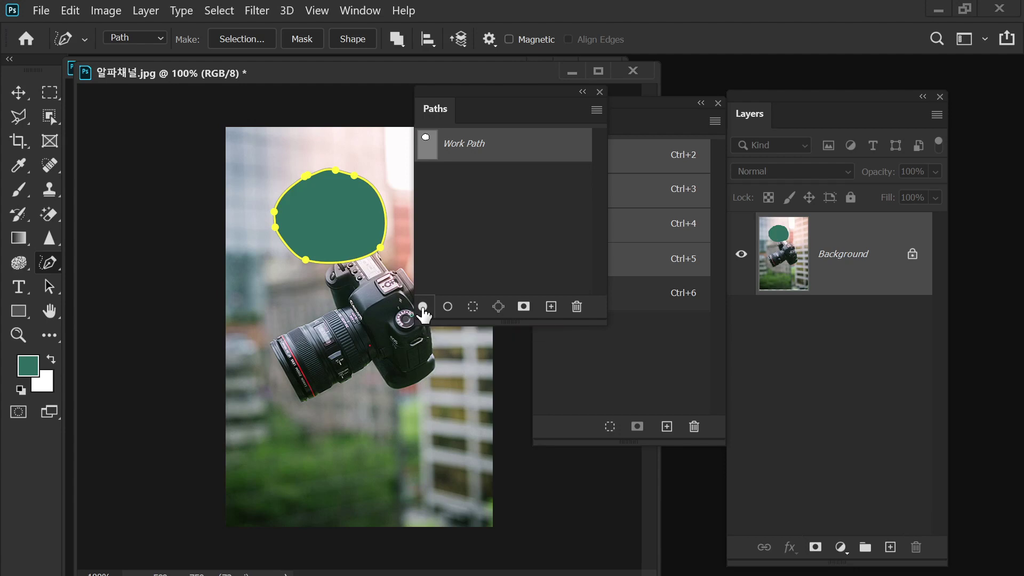
{"action": "key", "text": "ctrl+z"}
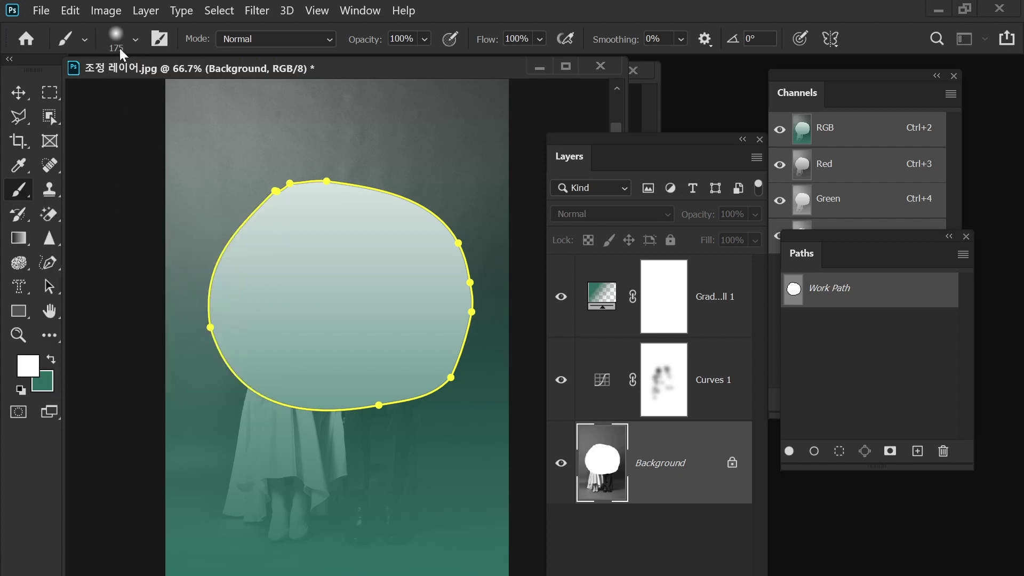
Set up the Brush tool with the Hard Round tip at 30 px, in Normal mode.
{"action": "left_click", "coordinate": [136, 40]}
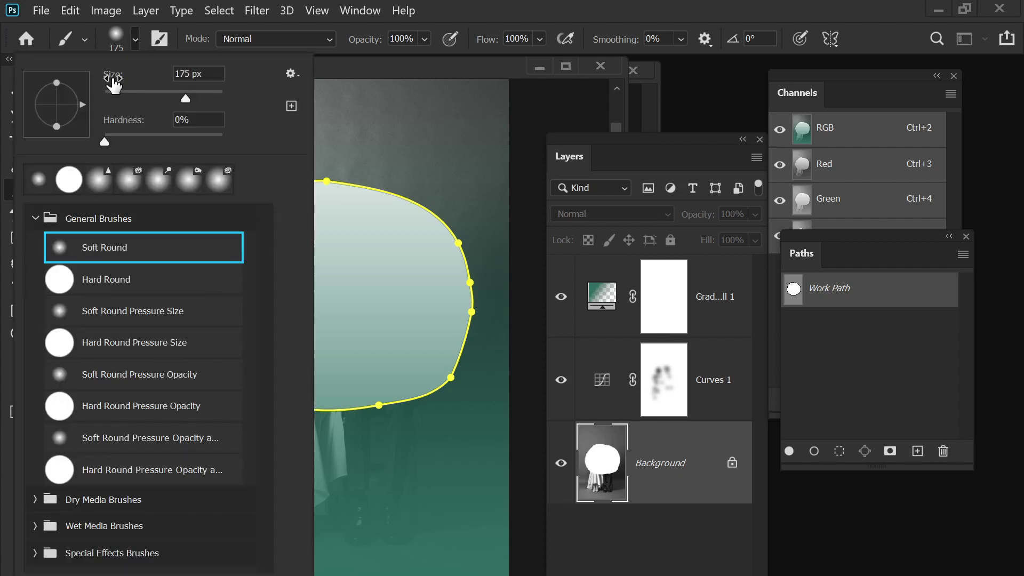
{"action": "left_click", "coordinate": [124, 97]}
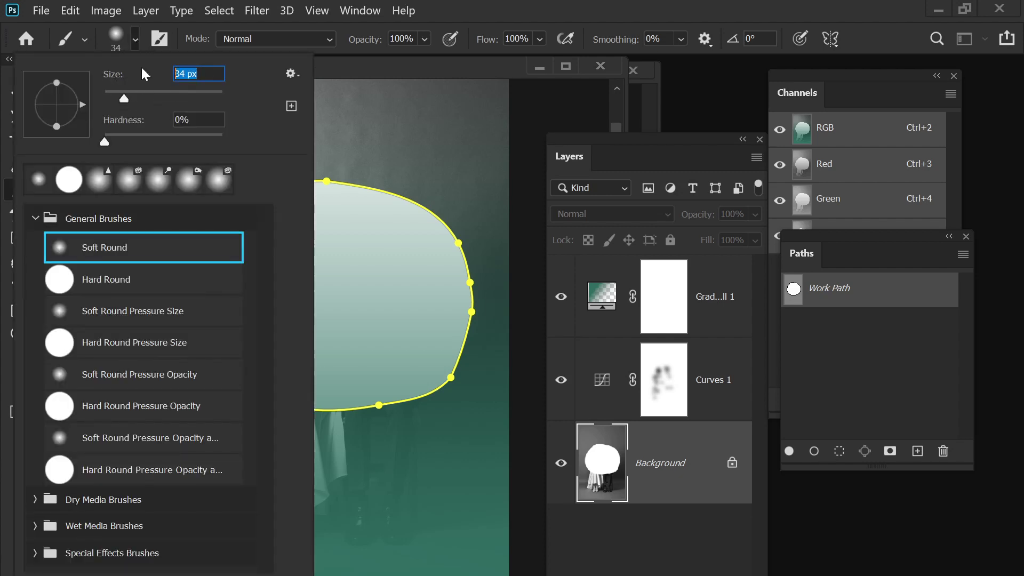
{"action": "type", "text": "30"}
{"action": "left_click", "coordinate": [193, 281]}
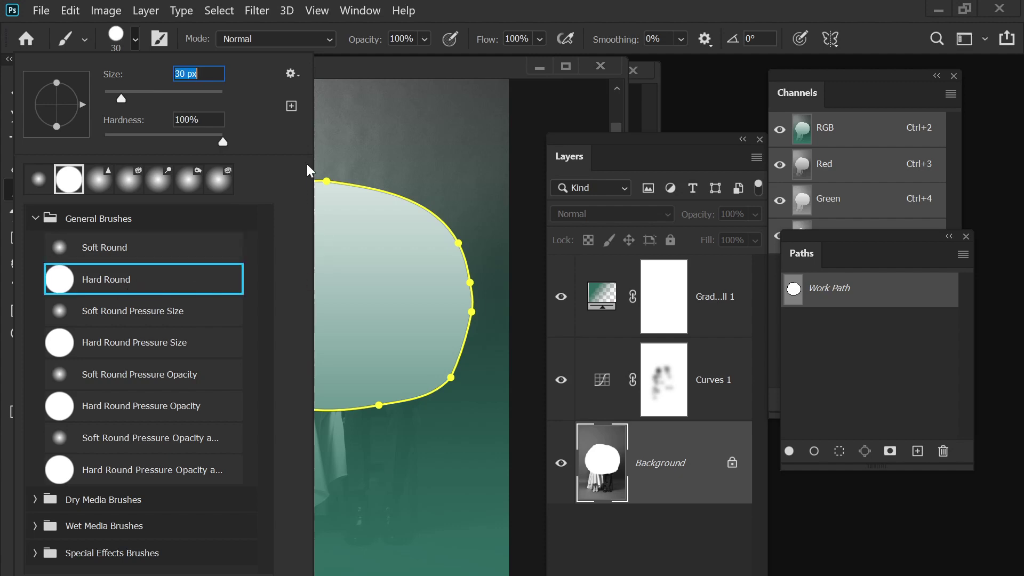
{"action": "left_click", "coordinate": [349, 82]}
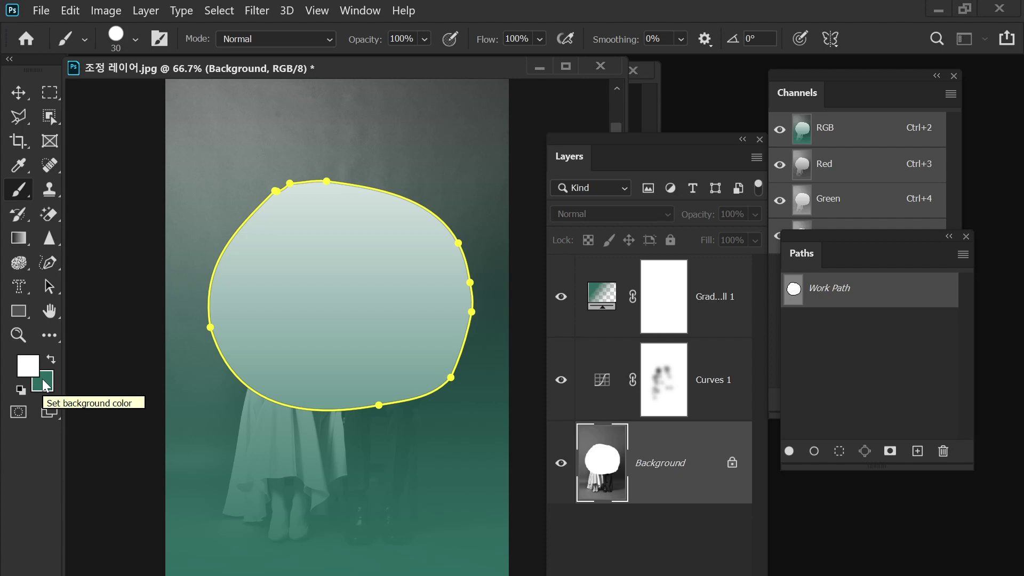
{"action": "left_click", "coordinate": [292, 40]}
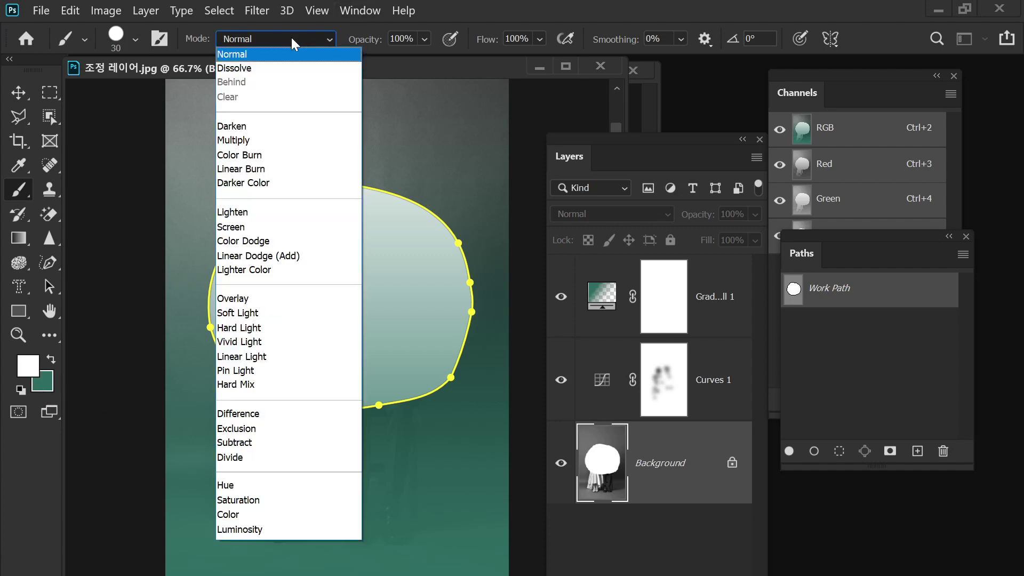
{"action": "left_click", "coordinate": [292, 37]}
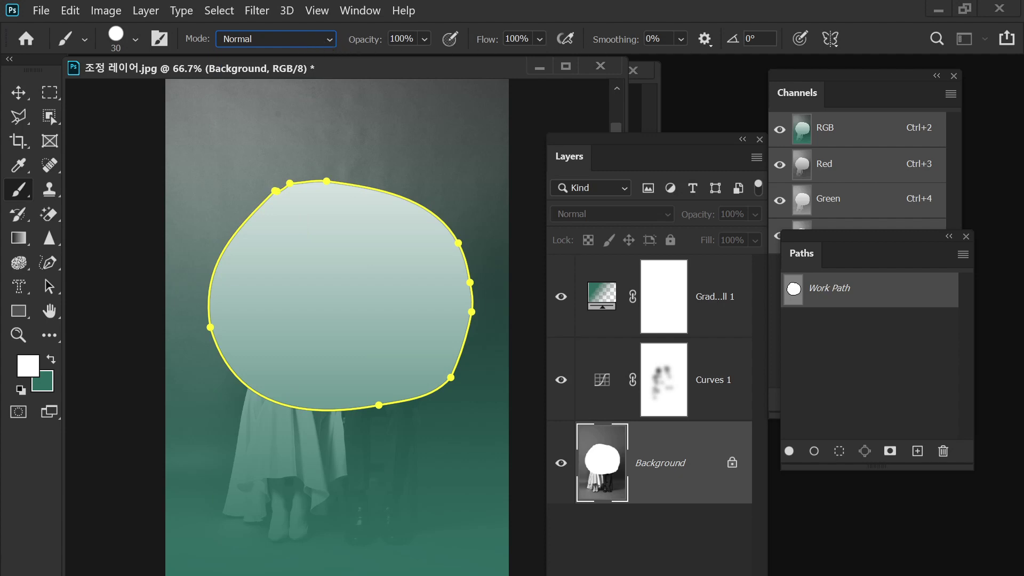
Set the foreground color to pure red (R 255, G 0, B 0).
{"action": "left_click", "coordinate": [24, 368]}
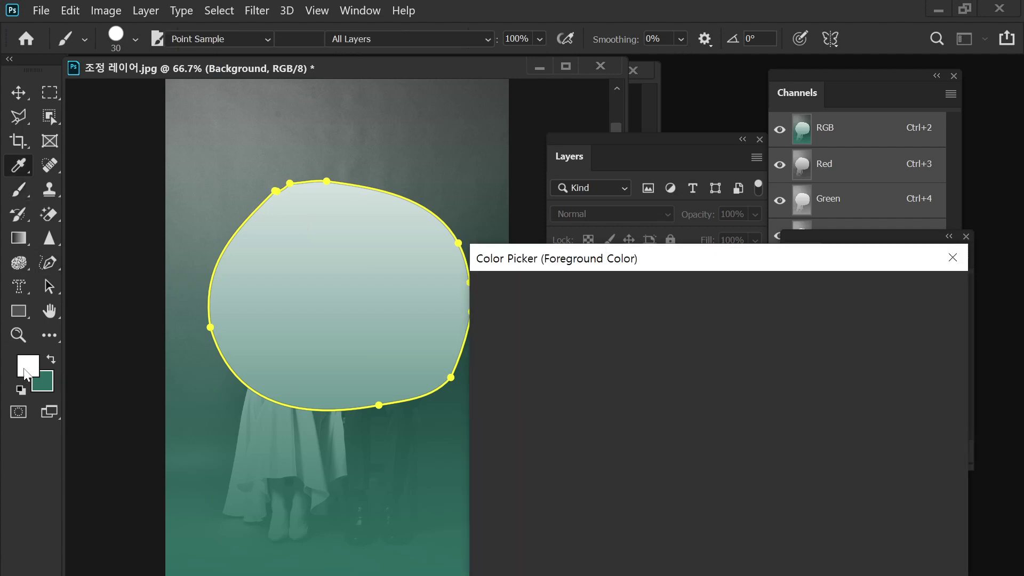
{"action": "mouse_move", "coordinate": [596, 339]}
{"action": "left_mouse_down"}
{"action": "mouse_move", "coordinate": [711, 306]}
{"action": "mouse_move", "coordinate": [722, 292]}
{"action": "left_mouse_up"}
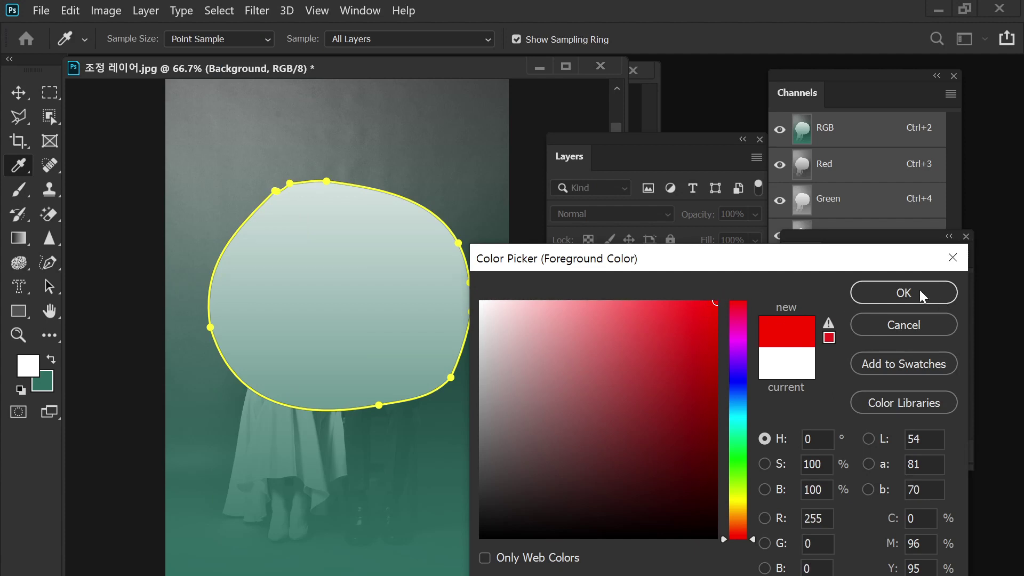
{"action": "left_click", "coordinate": [919, 289]}
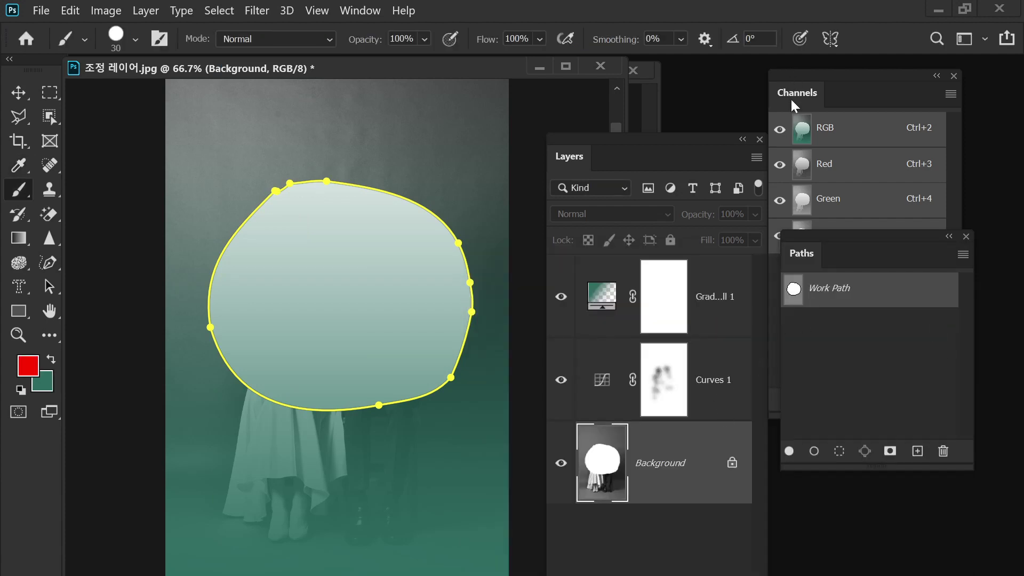
Stroke the work path on the Background layer with the red brush, keeping the Paths panel clear of the outline.
{"action": "left_click_drag", "start_coordinate": [804, 232], "coordinate": [432, 140]}
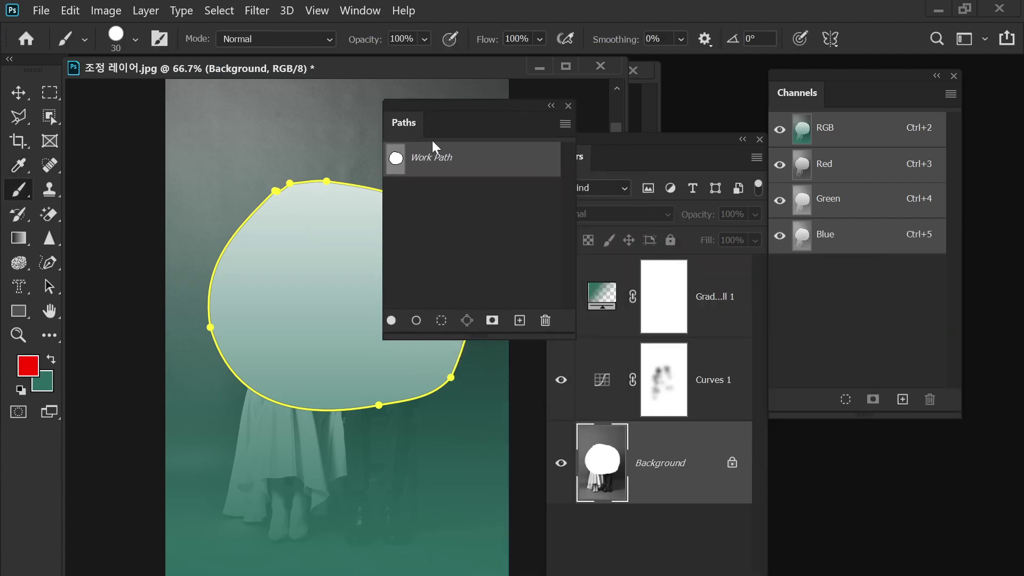
{"action": "left_click", "coordinate": [416, 320]}
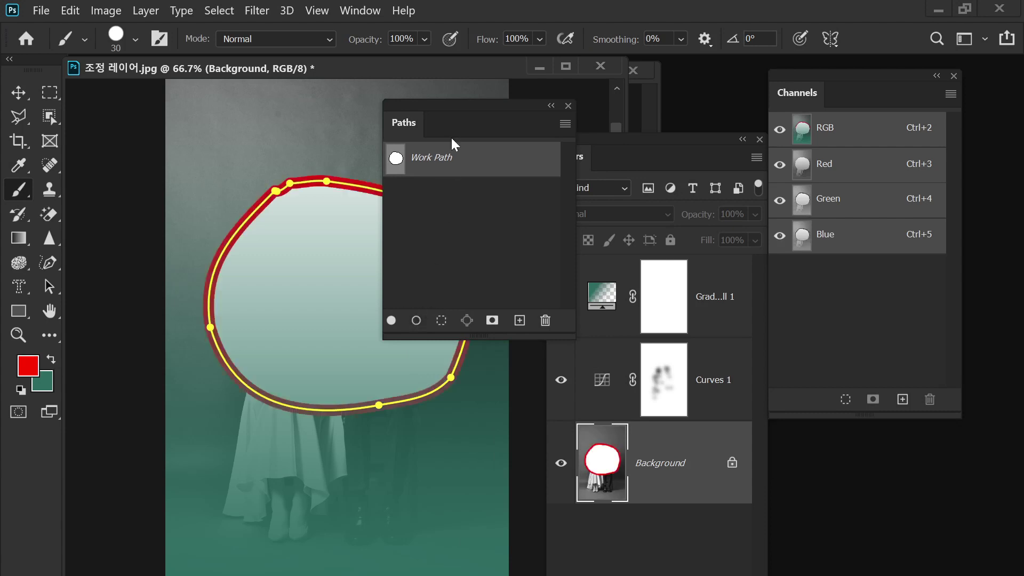
{"action": "left_click_drag", "start_coordinate": [459, 100], "coordinate": [554, 99]}
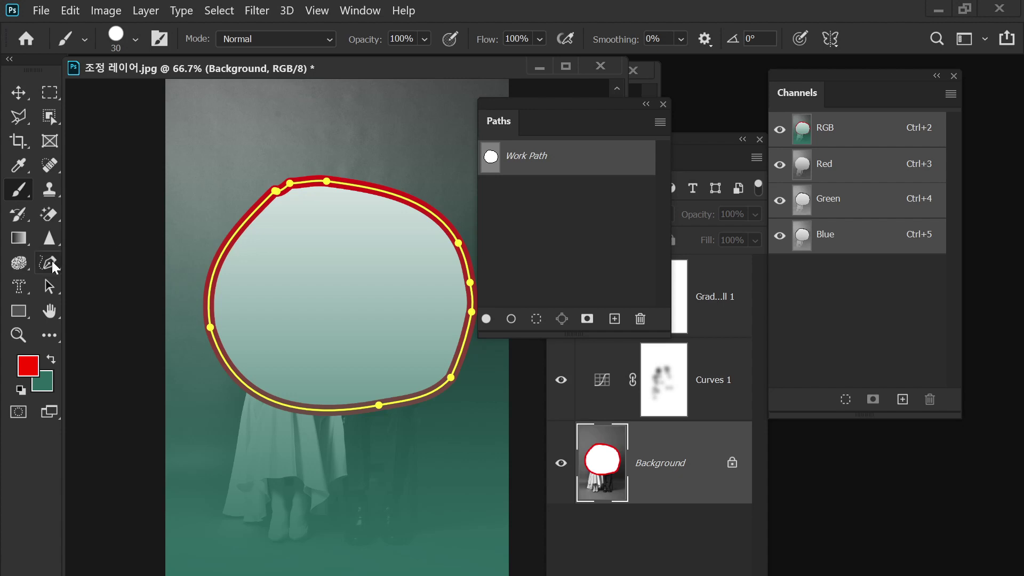
Switch to the Pen tool and set its drawing mode to Shape.
{"action": "left_click_drag", "start_coordinate": [52, 260], "coordinate": [104, 251]}
{"action": "left_click", "coordinate": [153, 39]}
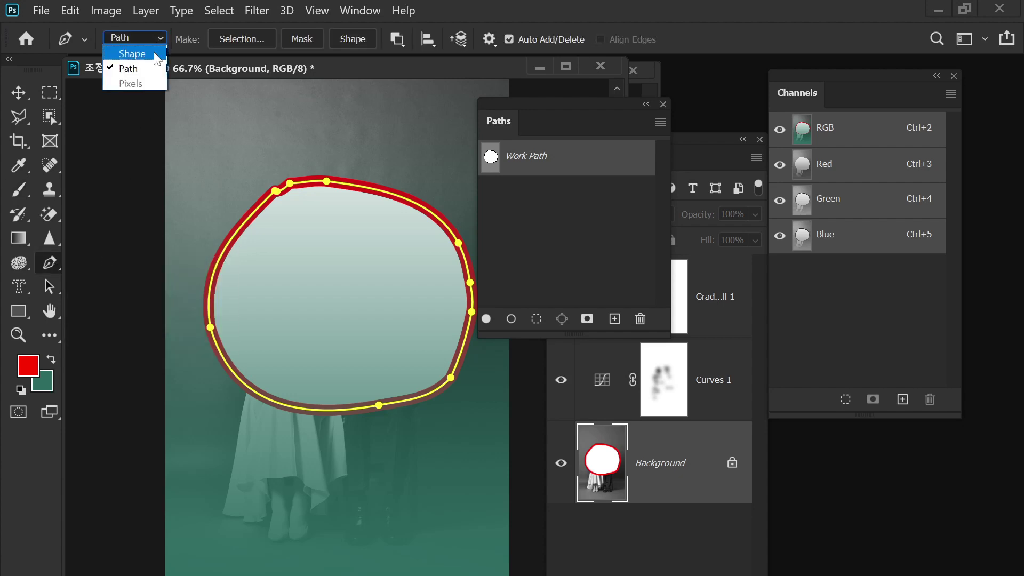
{"action": "left_click", "coordinate": [152, 47]}
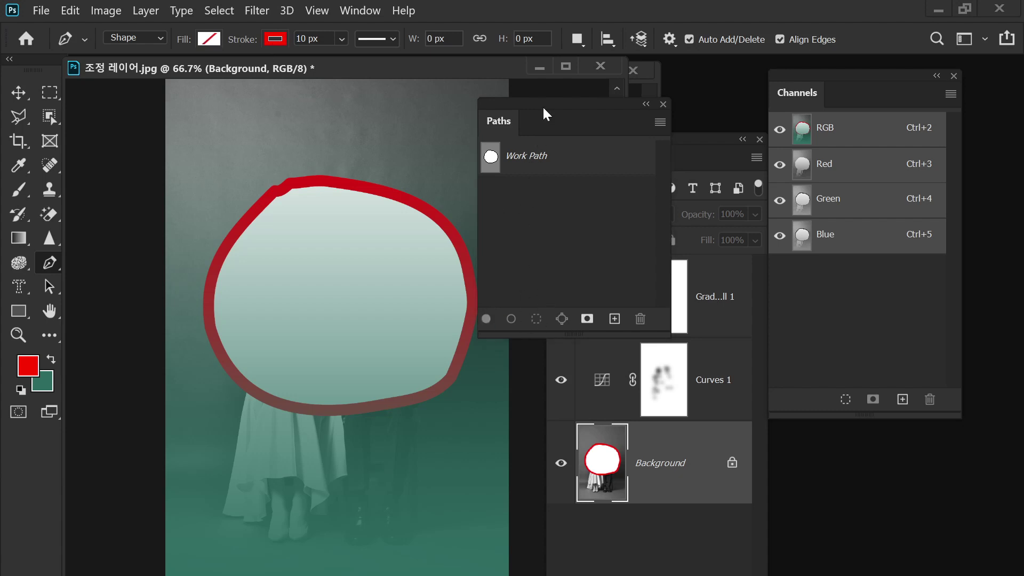
Load the oval work path as a selection, keeping the Paths panel clear of the outline.
{"action": "left_click_drag", "start_coordinate": [542, 106], "coordinate": [500, 94]}
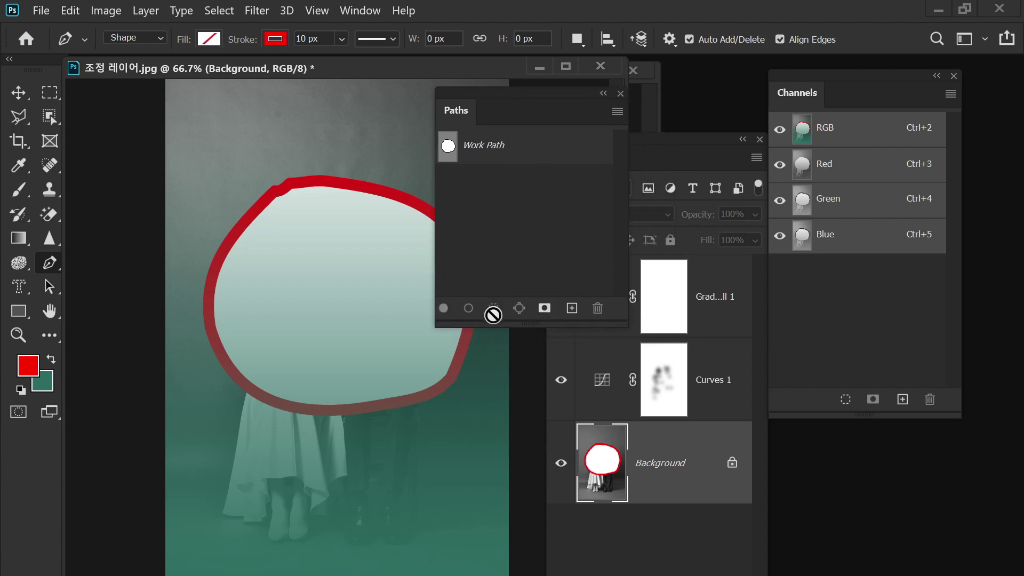
{"action": "left_click", "coordinate": [490, 145]}
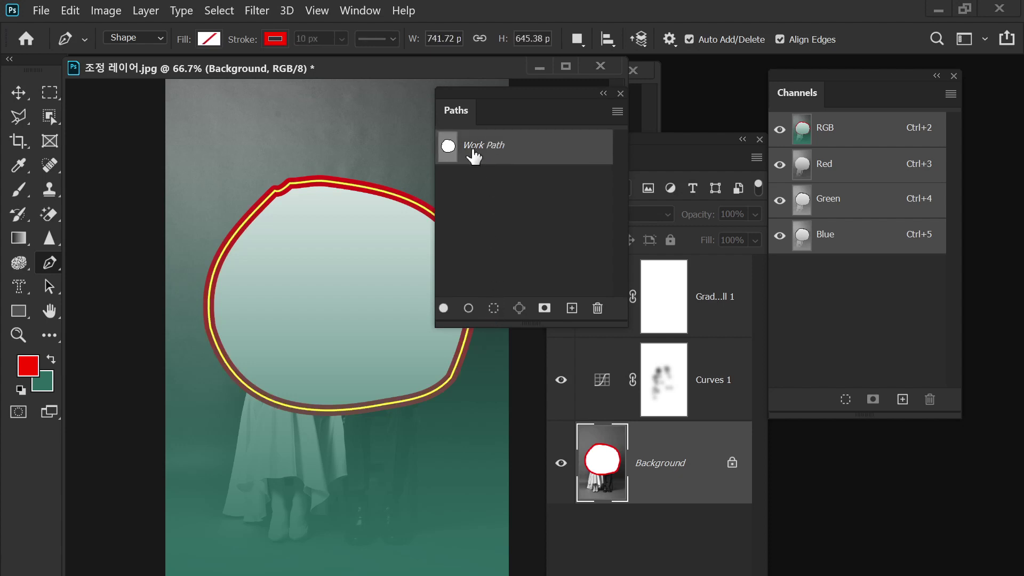
{"action": "left_click", "coordinate": [494, 308]}
{"action": "left_click_drag", "start_coordinate": [504, 101], "coordinate": [594, 99]}
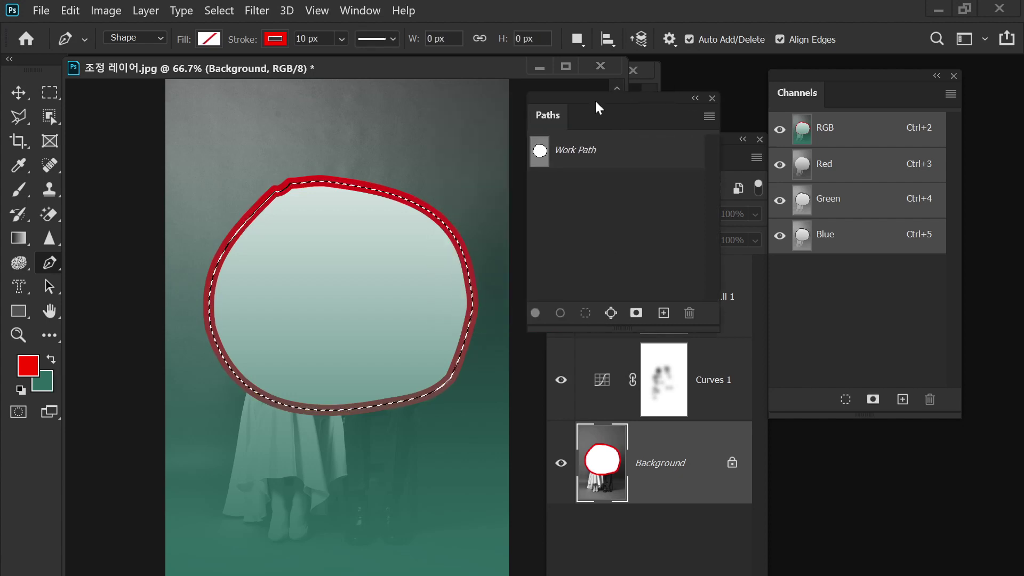
Convert the oval selection into a work path and back into a selection, twice.
{"action": "left_click", "coordinate": [613, 315]}
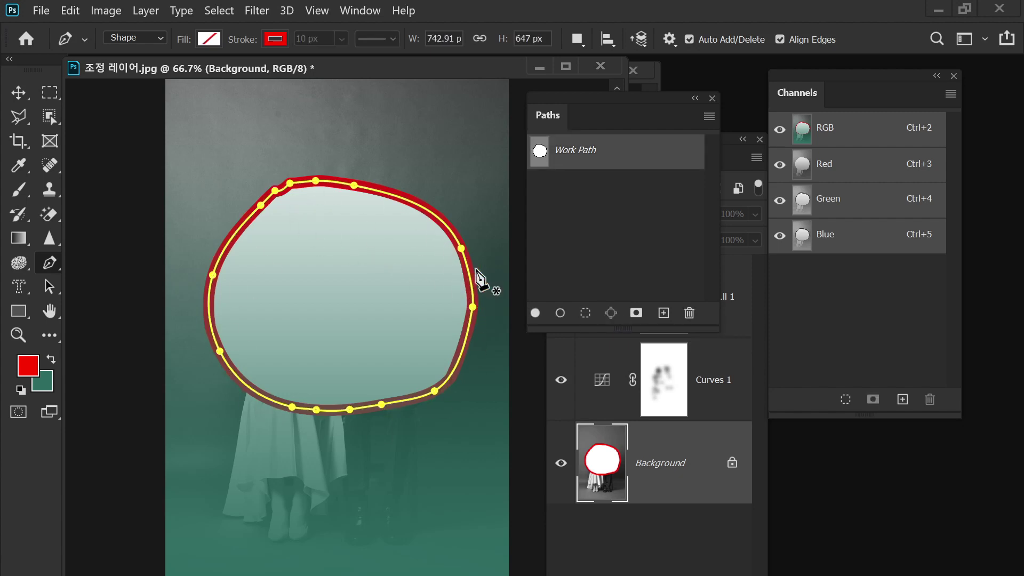
{"action": "left_click", "coordinate": [585, 315]}
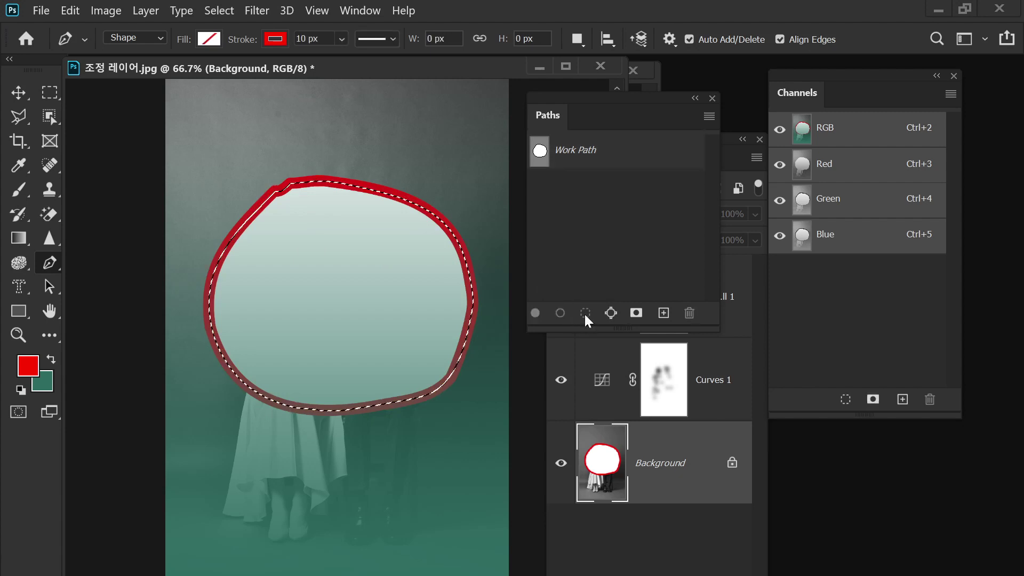
{"action": "left_click", "coordinate": [611, 314]}
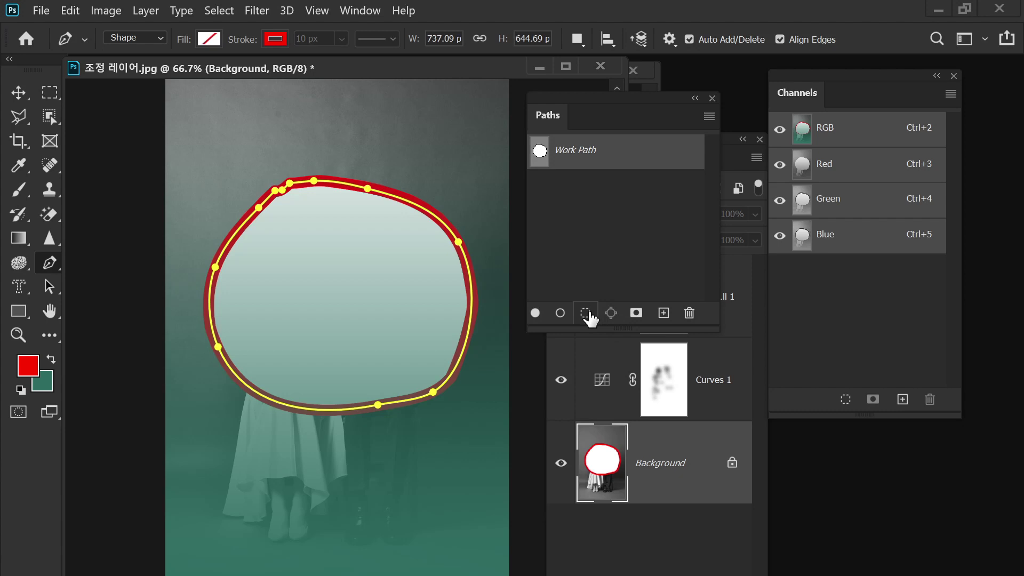
{"action": "left_click", "coordinate": [588, 314]}
Revert the photo to its saved version and select the seated couple with the Object Selection tool in Rectangle mode.
{"action": "left_click", "coordinate": [670, 471]}
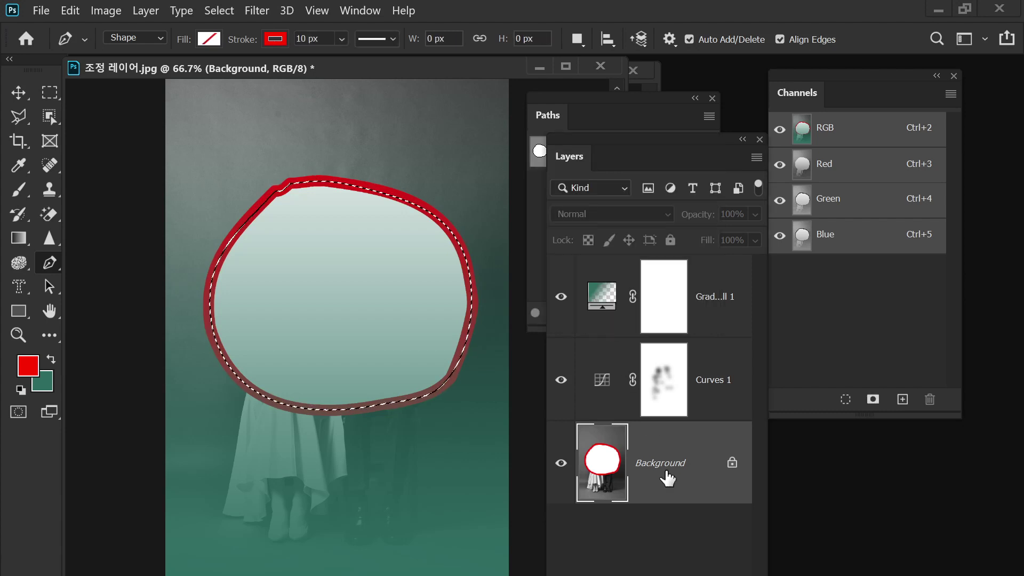
{"action": "key", "text": "F12"}
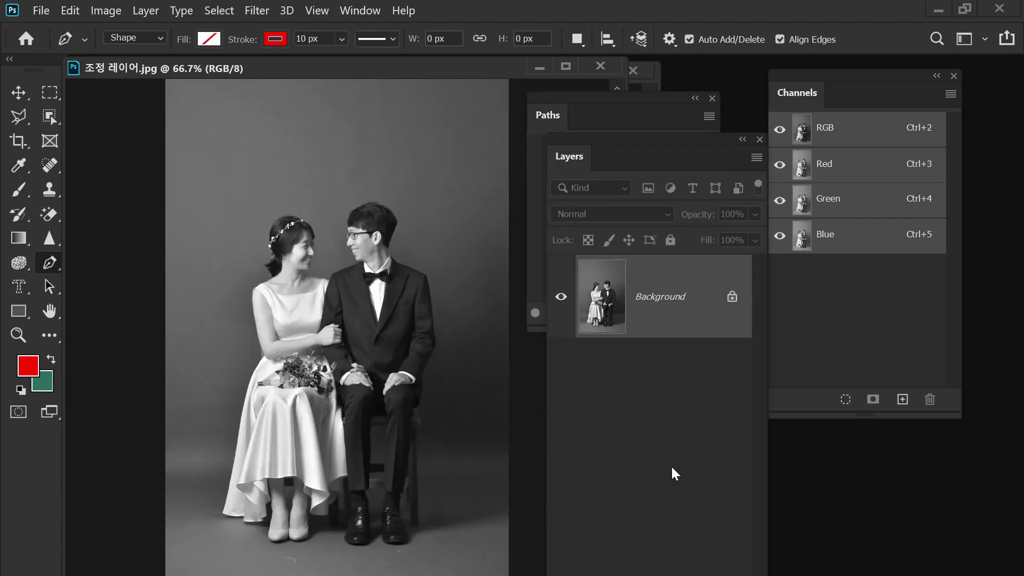
{"action": "left_click", "coordinate": [56, 121]}
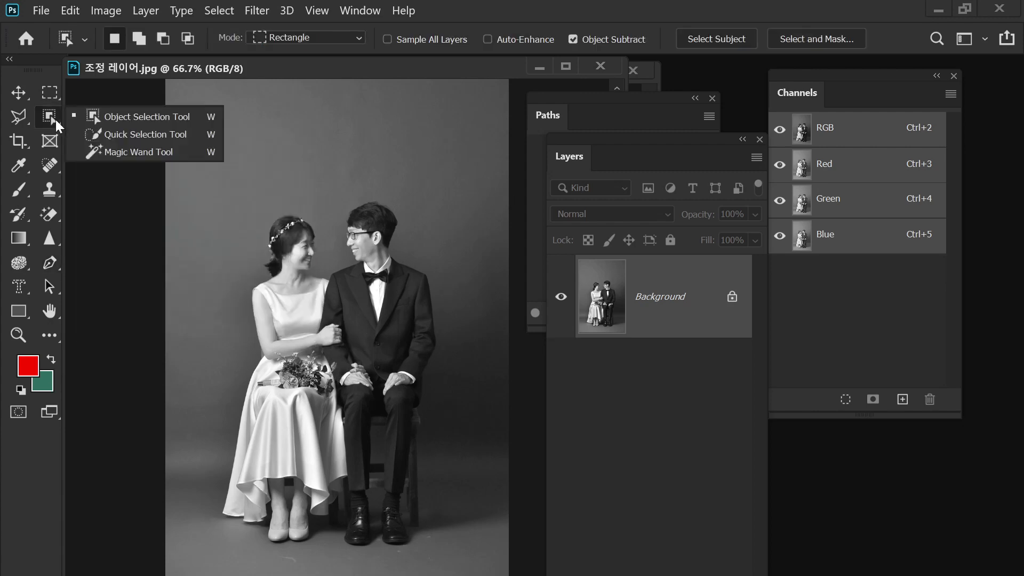
{"action": "left_click", "coordinate": [114, 121]}
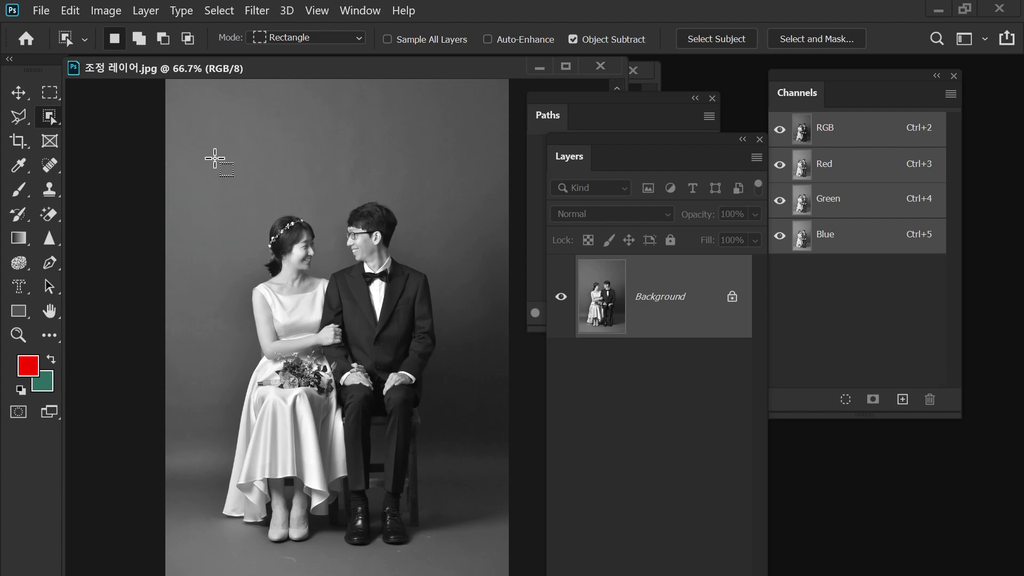
{"action": "left_click_drag", "start_coordinate": [215, 178], "coordinate": [456, 563]}
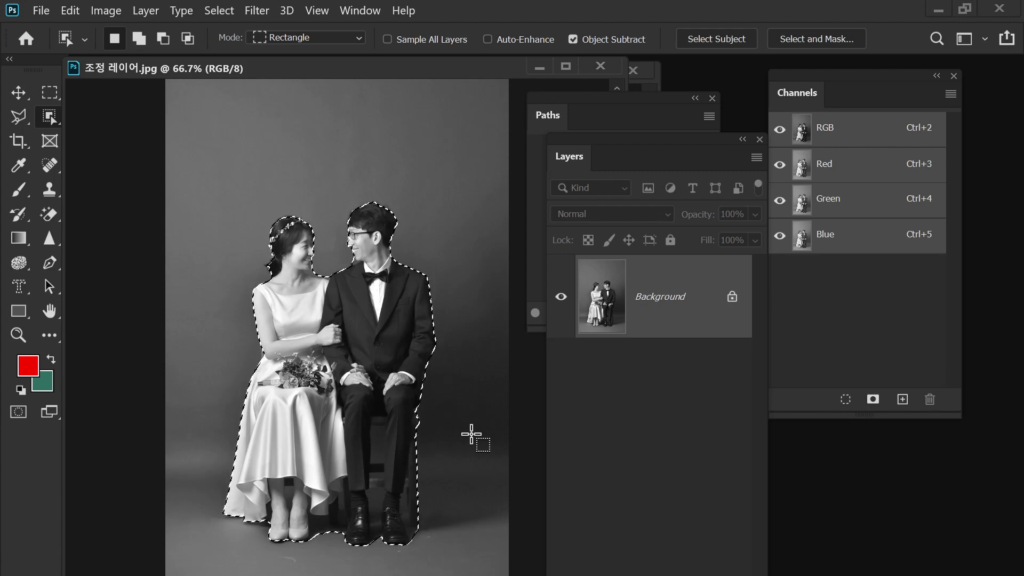
Convert the couple's selection into a work path, keeping the Paths panel clear of the outline.
{"action": "double_click", "coordinate": [595, 95]}
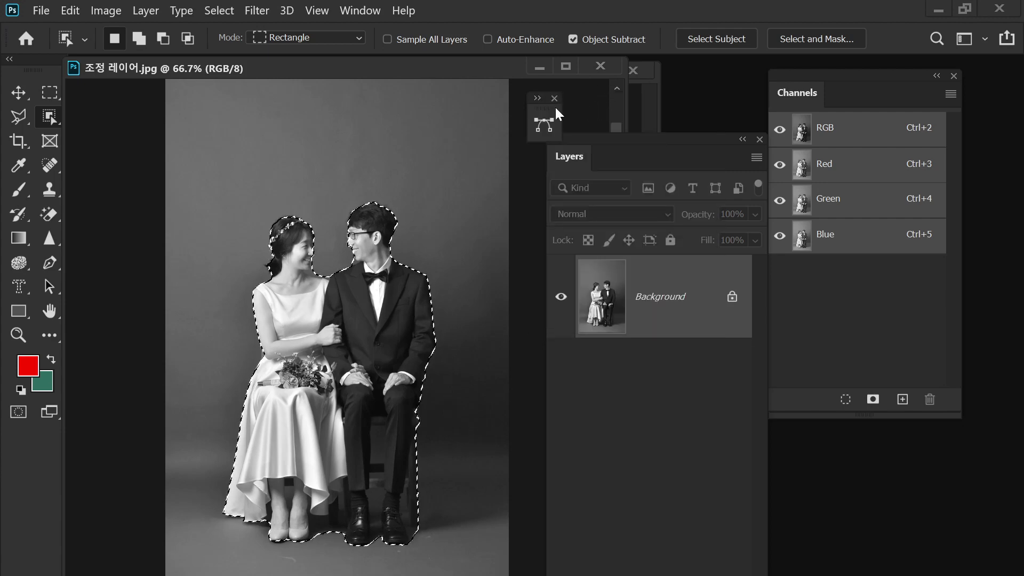
{"action": "left_click", "coordinate": [545, 124]}
{"action": "left_click_drag", "start_coordinate": [402, 116], "coordinate": [452, 162]}
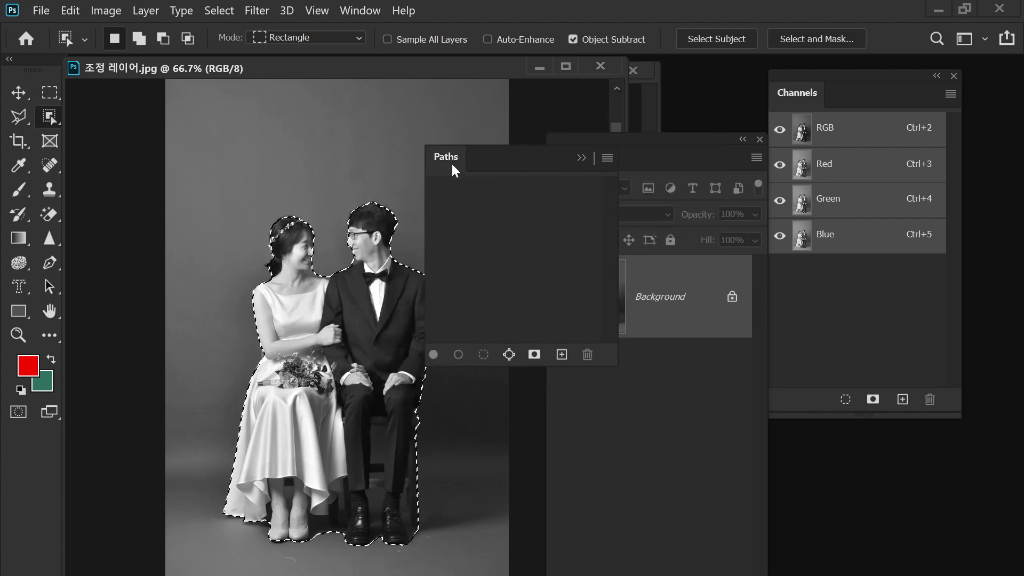
{"action": "left_click", "coordinate": [508, 356]}
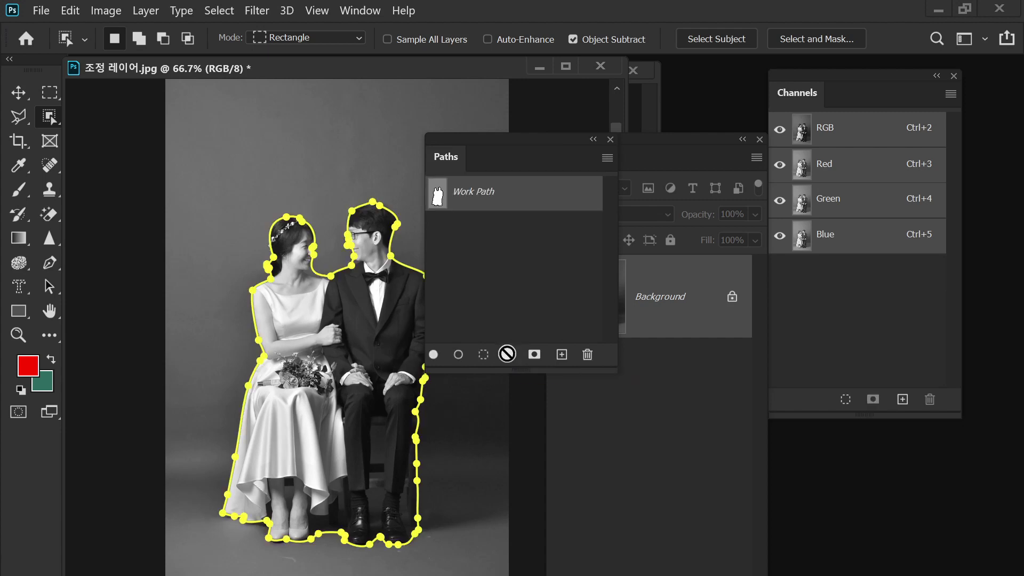
{"action": "left_click_drag", "start_coordinate": [530, 132], "coordinate": [583, 122]}
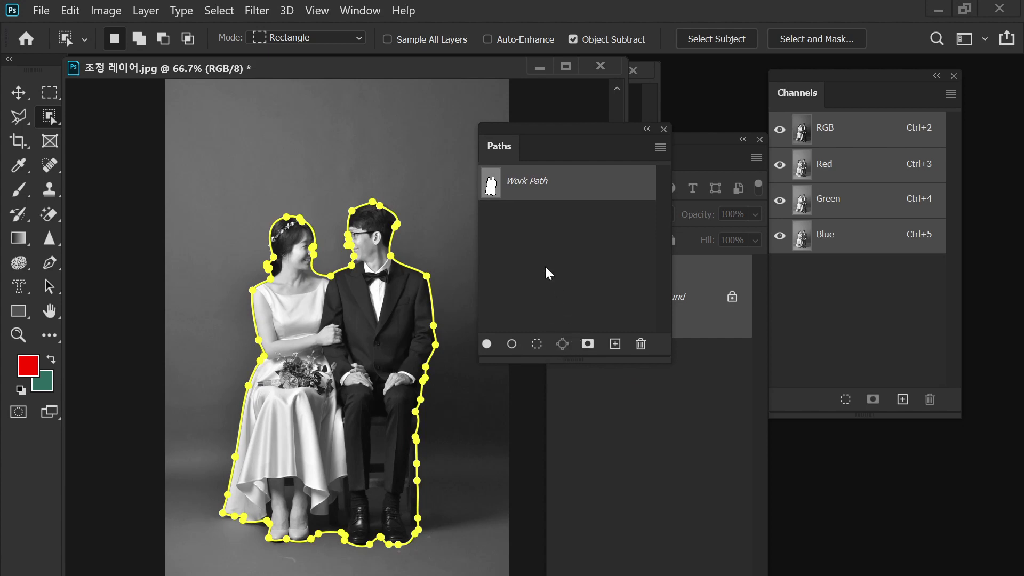
Load the couple's work path as a selection, deselect it, and show the work path again.
{"action": "key", "text": "ctrl+Return"}
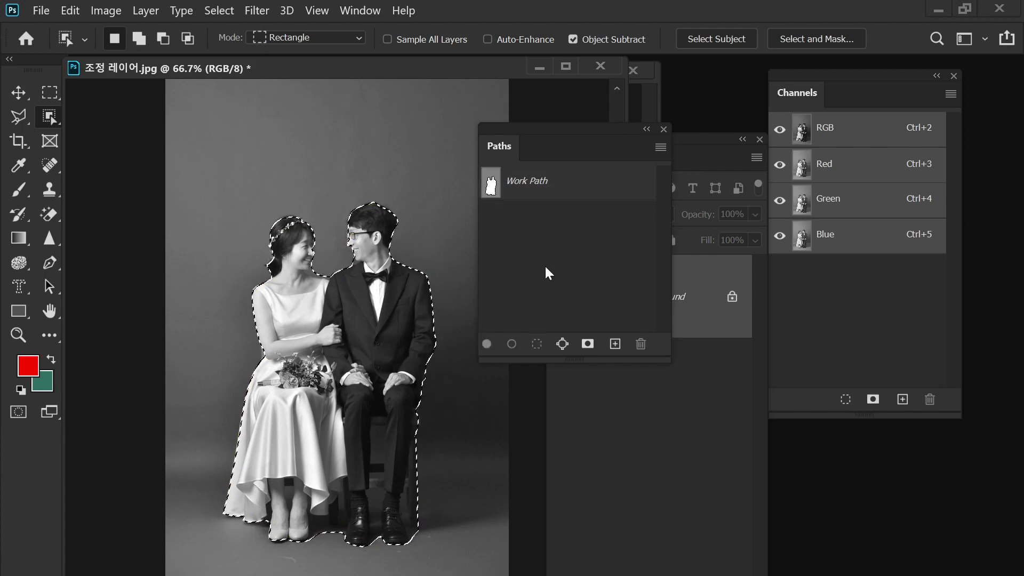
{"action": "key", "text": "ctrl+d"}
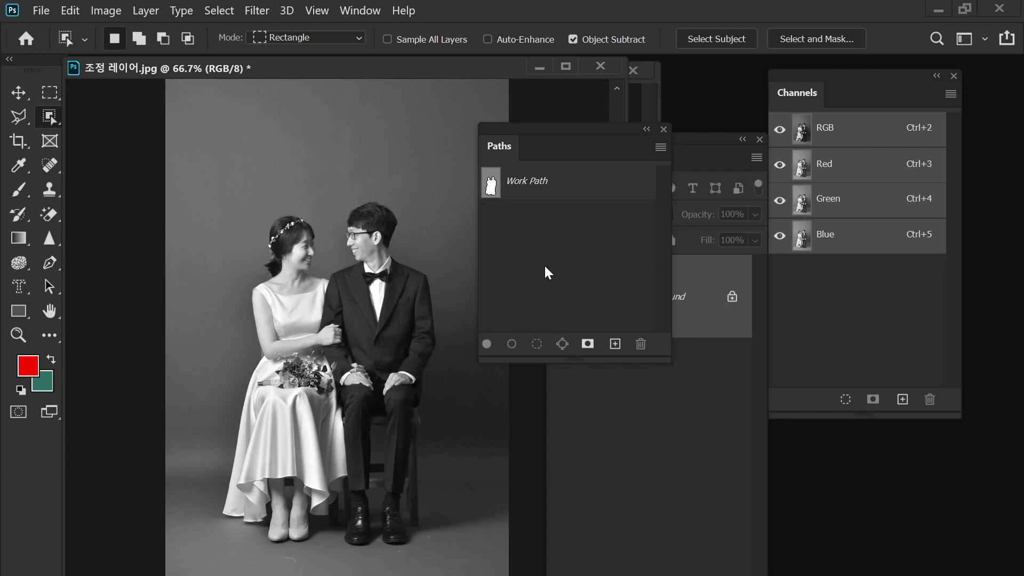
{"action": "left_click", "coordinate": [540, 187]}
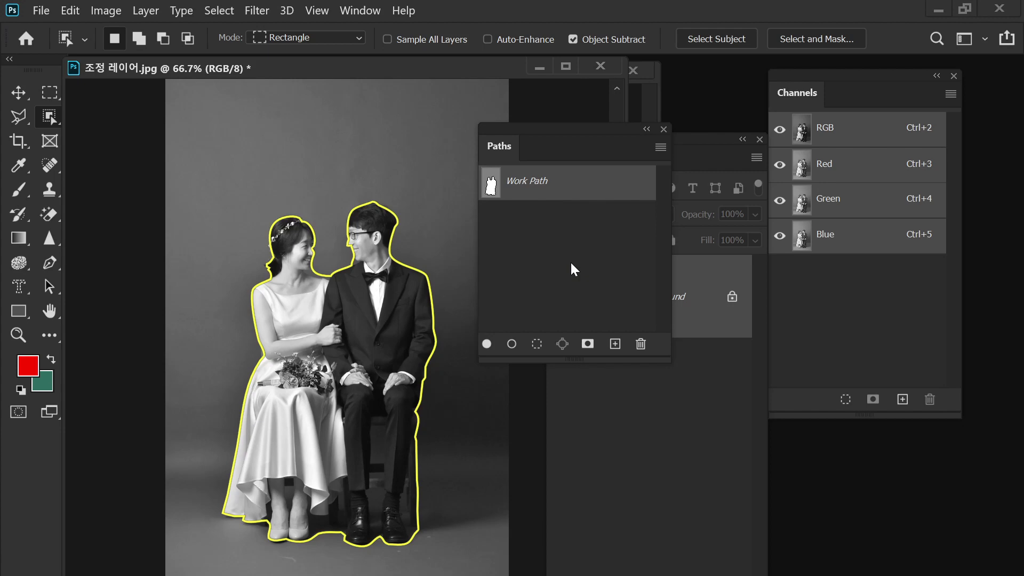
{"action": "right_click", "coordinate": [49, 116]}
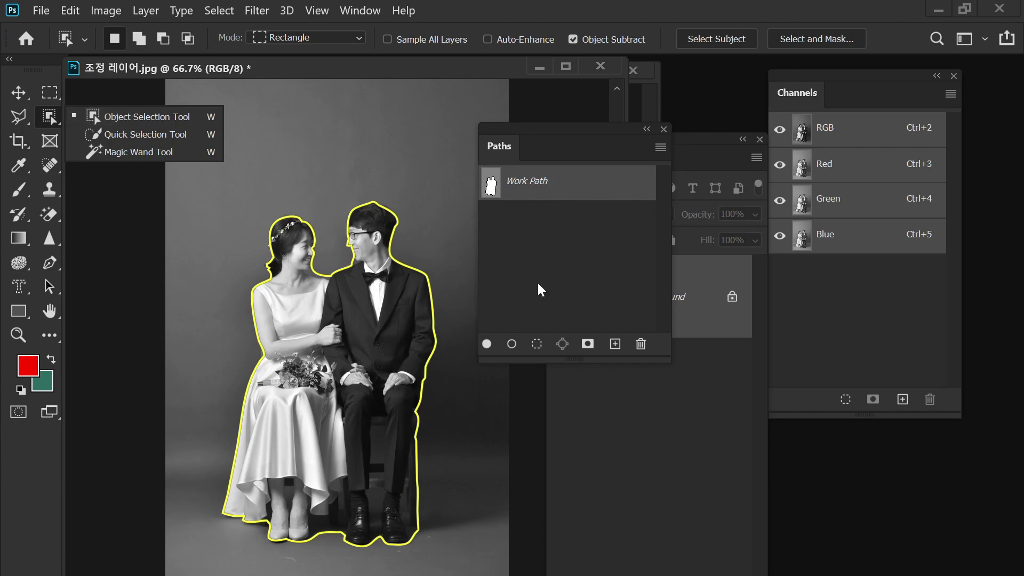
{"action": "left_click", "coordinate": [550, 138]}
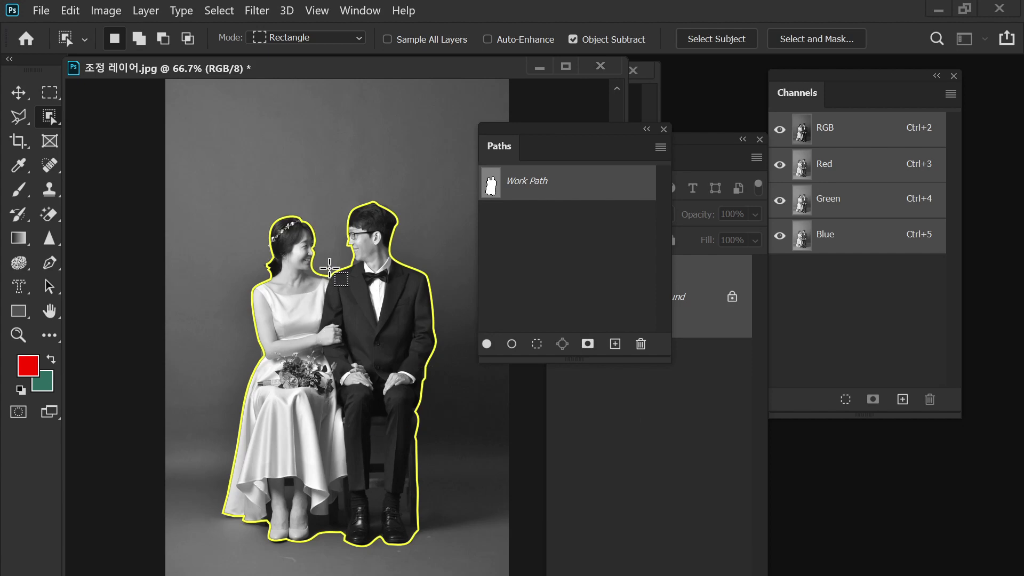
With the Direct Selection tool, move the work path's anchor points at the woman's nose bridge outward and adjust the curve handle above them.
{"action": "key", "text": "ctrl+space"}
{"action": "left_click_drag", "start_coordinate": [288, 243], "coordinate": [384, 315]}
{"action": "key", "text": "space"}
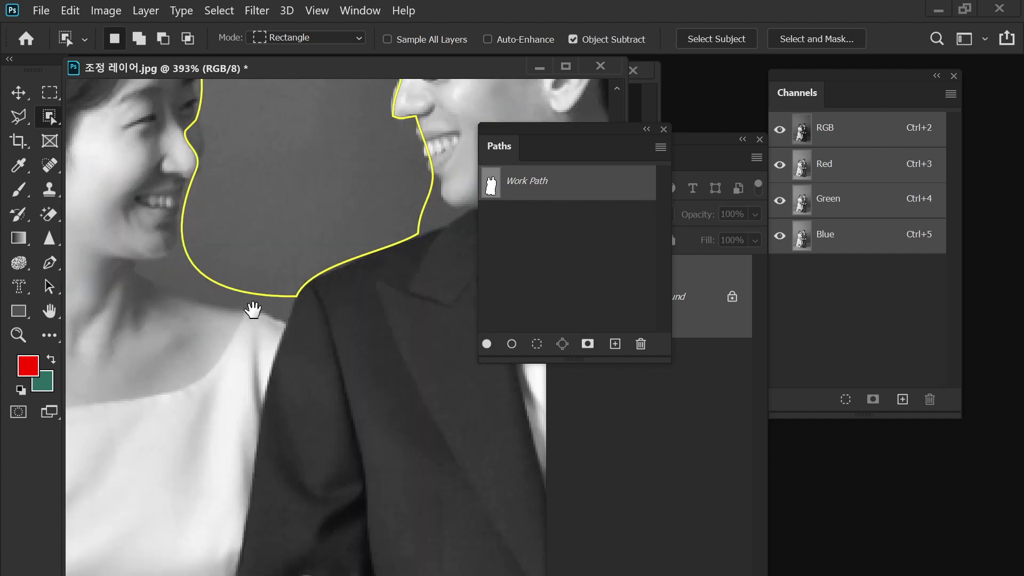
{"action": "left_click_drag", "start_coordinate": [254, 307], "coordinate": [294, 353]}
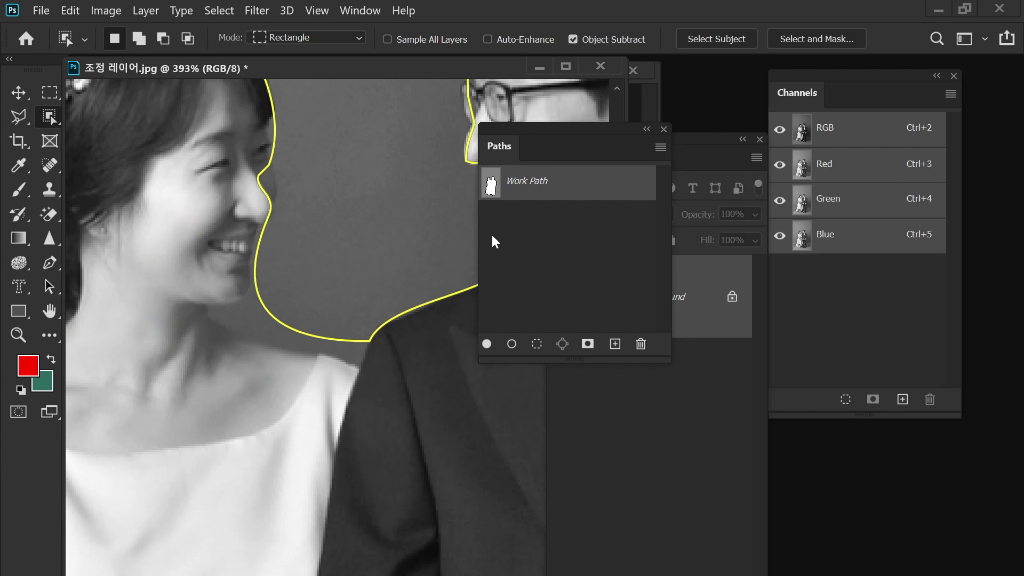
{"action": "left_click", "coordinate": [51, 286]}
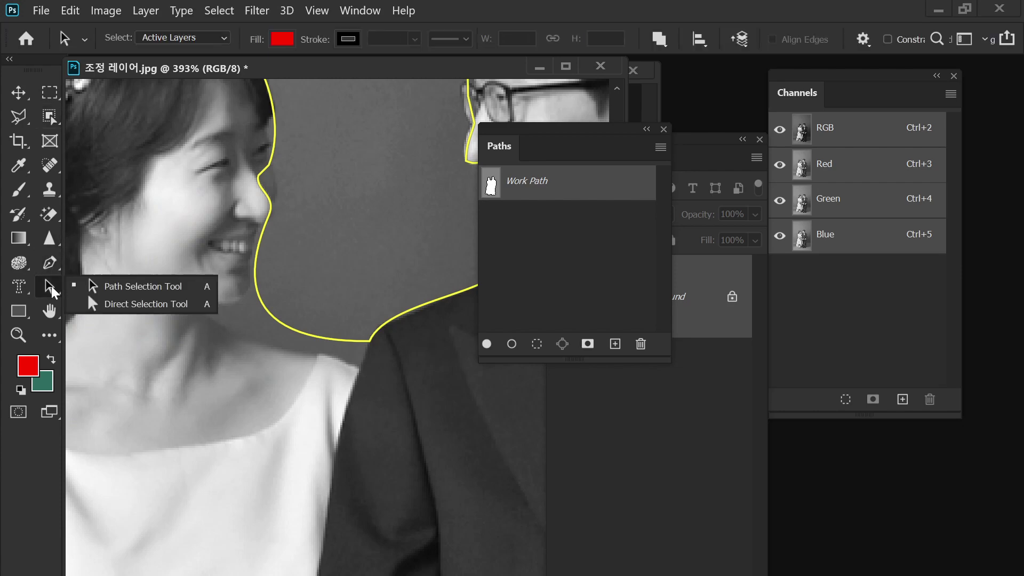
{"action": "left_click", "coordinate": [124, 304]}
{"action": "left_click", "coordinate": [262, 181]}
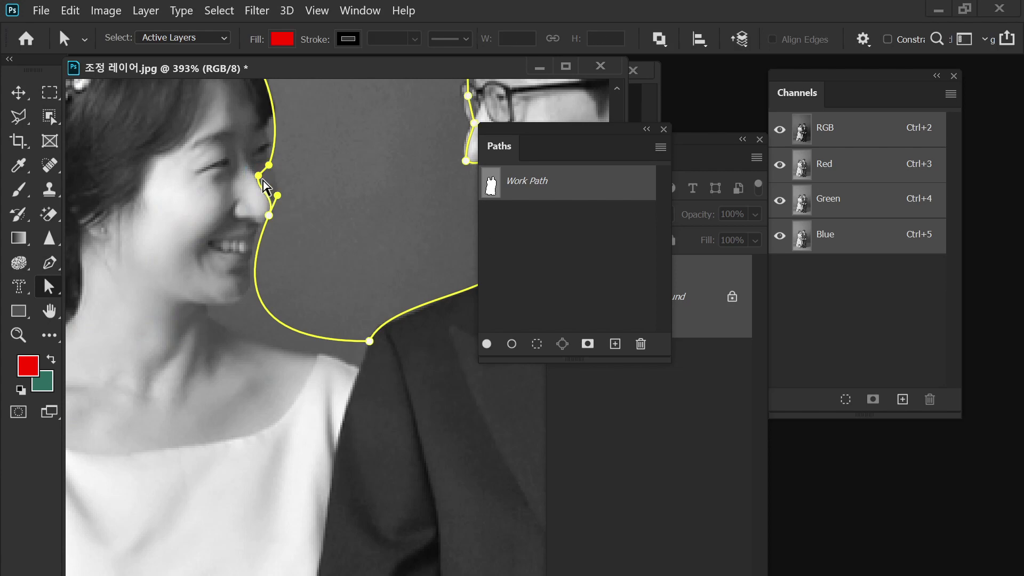
{"action": "mouse_move", "coordinate": [260, 176]}
{"action": "left_mouse_down"}
{"action": "mouse_move", "coordinate": [274, 172]}
{"action": "mouse_move", "coordinate": [275, 187]}
{"action": "left_mouse_up"}
{"action": "left_click_drag", "start_coordinate": [309, 116], "coordinate": [283, 117]}
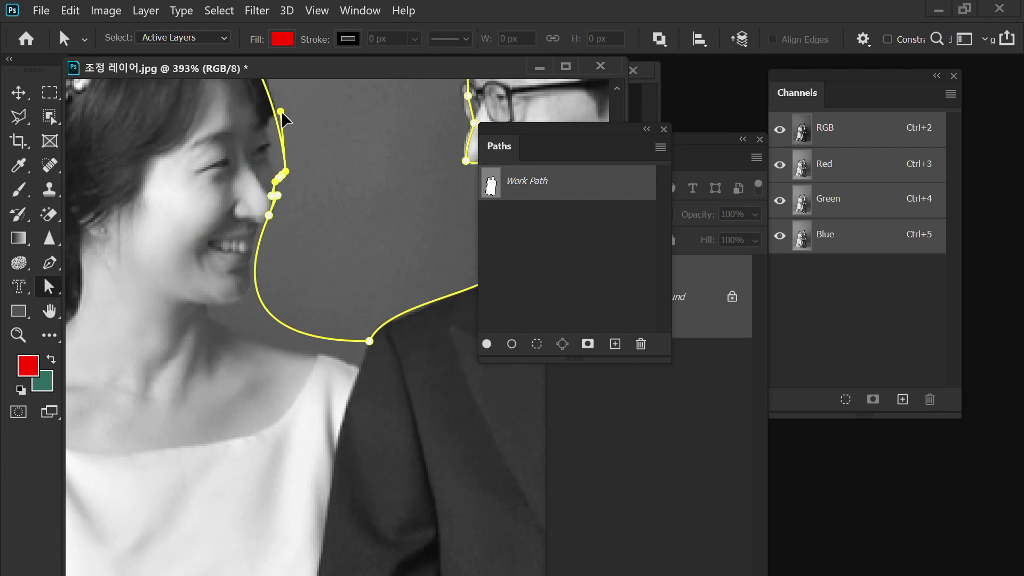
Move the upper anchor point to the woman's forehead and reshape the path along her nose to follow her profile.
{"action": "left_click", "coordinate": [287, 172]}
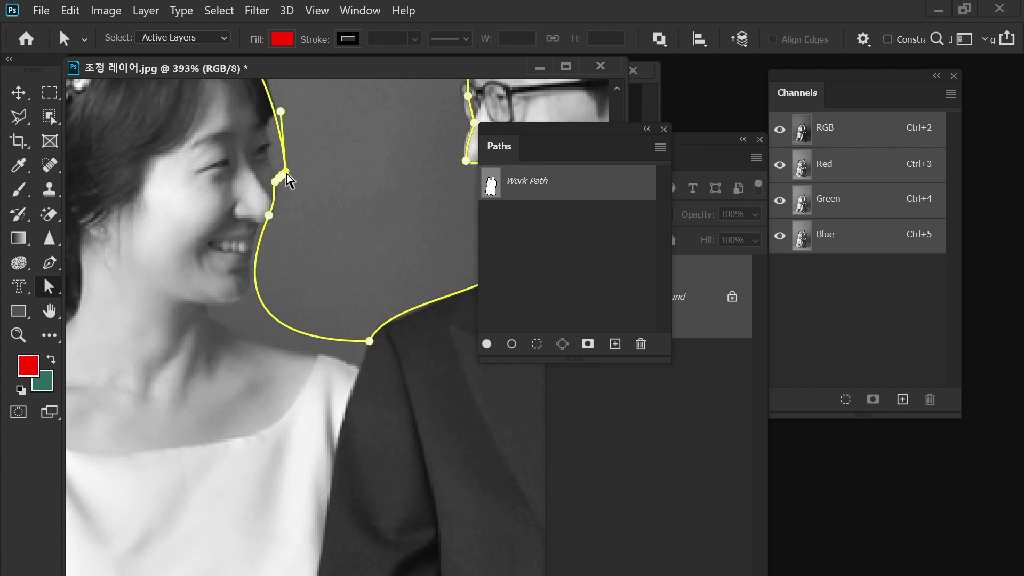
{"action": "left_click_drag", "start_coordinate": [287, 172], "coordinate": [268, 132]}
{"action": "left_click_drag", "start_coordinate": [318, 167], "coordinate": [343, 304]}
{"action": "left_click_drag", "start_coordinate": [304, 229], "coordinate": [315, 270]}
{"action": "left_click_drag", "start_coordinate": [320, 390], "coordinate": [299, 221]}
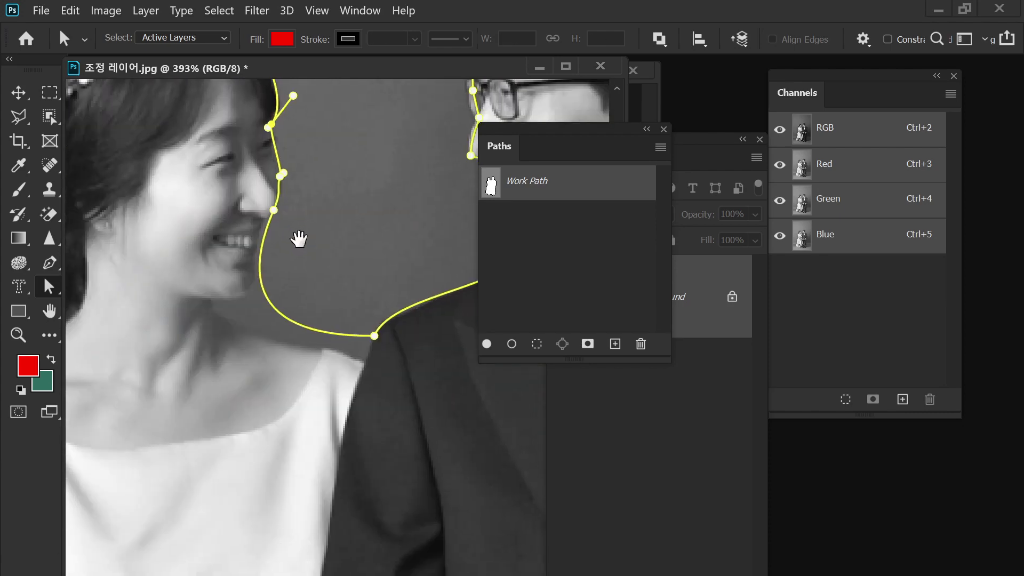
Load the edited work path as a selection and subtract the background gap between the woman's chin and shoulder with the Lasso tool.
{"action": "left_click", "coordinate": [536, 345]}
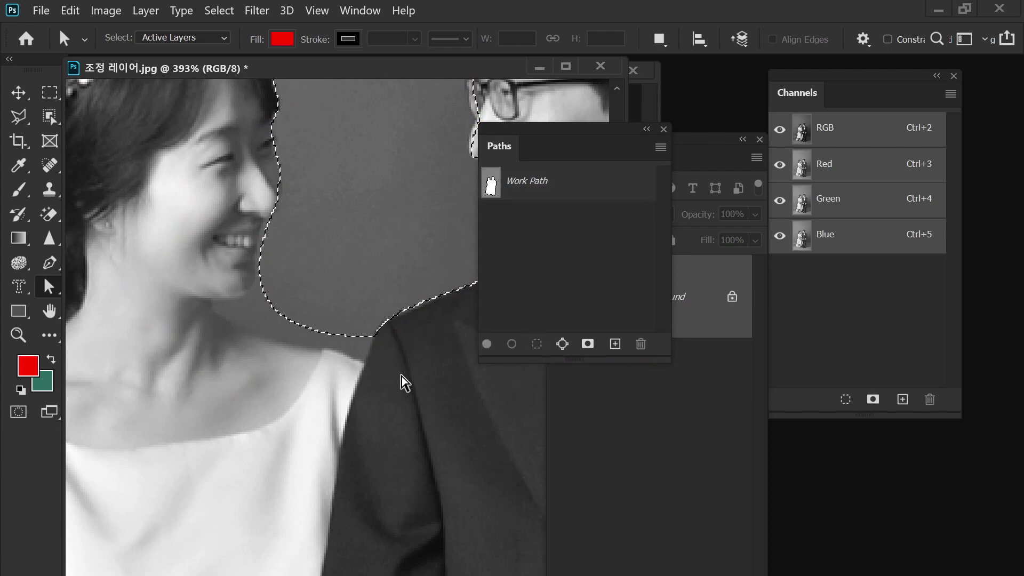
{"action": "left_click", "coordinate": [24, 123]}
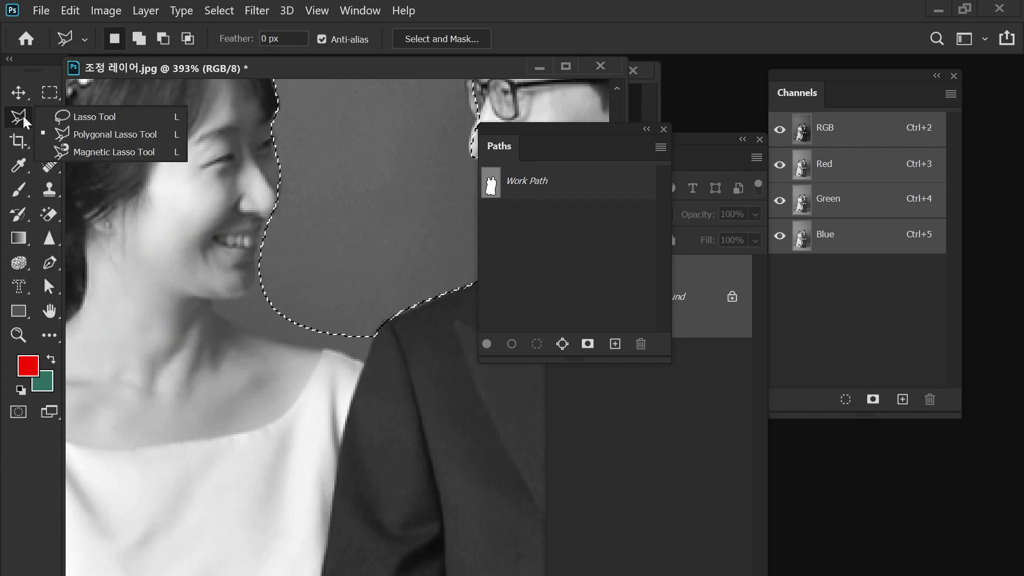
{"action": "left_click", "coordinate": [68, 118]}
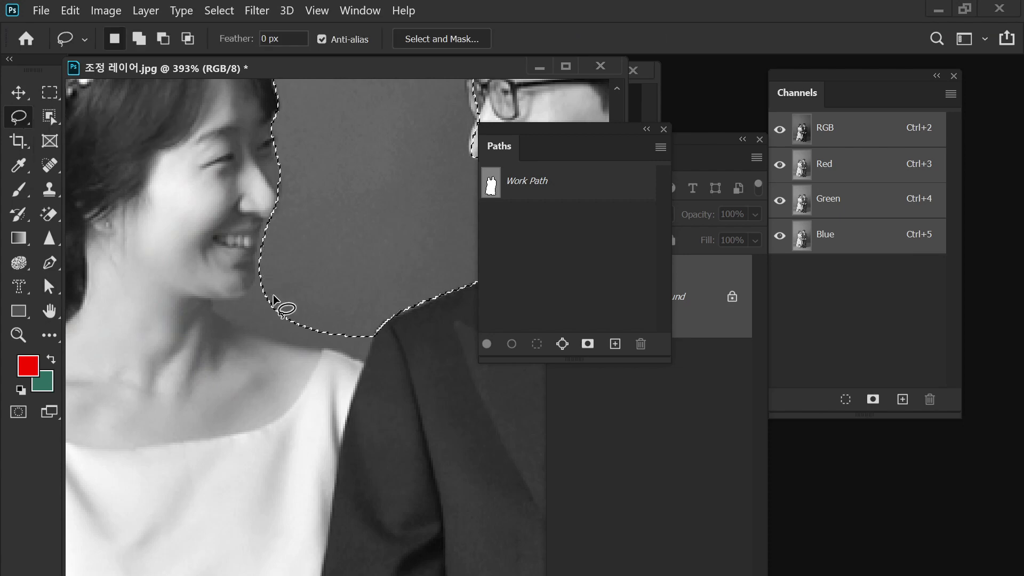
{"action": "key", "text": "alt"}
{"action": "mouse_move", "coordinate": [265, 274]}
{"action": "left_mouse_down"}
{"action": "mouse_move", "coordinate": [240, 297]}
{"action": "mouse_move", "coordinate": [215, 301]}
{"action": "mouse_move", "coordinate": [297, 350]}
{"action": "mouse_move", "coordinate": [360, 359]}
{"action": "mouse_move", "coordinate": [380, 330]}
{"action": "mouse_move", "coordinate": [379, 278]}
{"action": "left_mouse_up"}
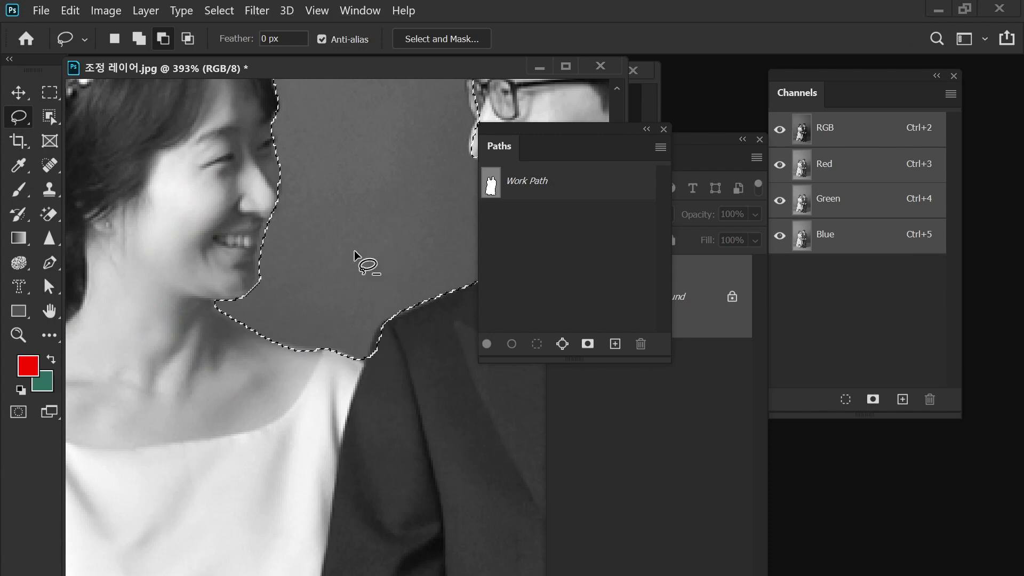
Convert the trimmed selection into a work path and load that path back as a selection.
{"action": "left_click", "coordinate": [563, 345]}
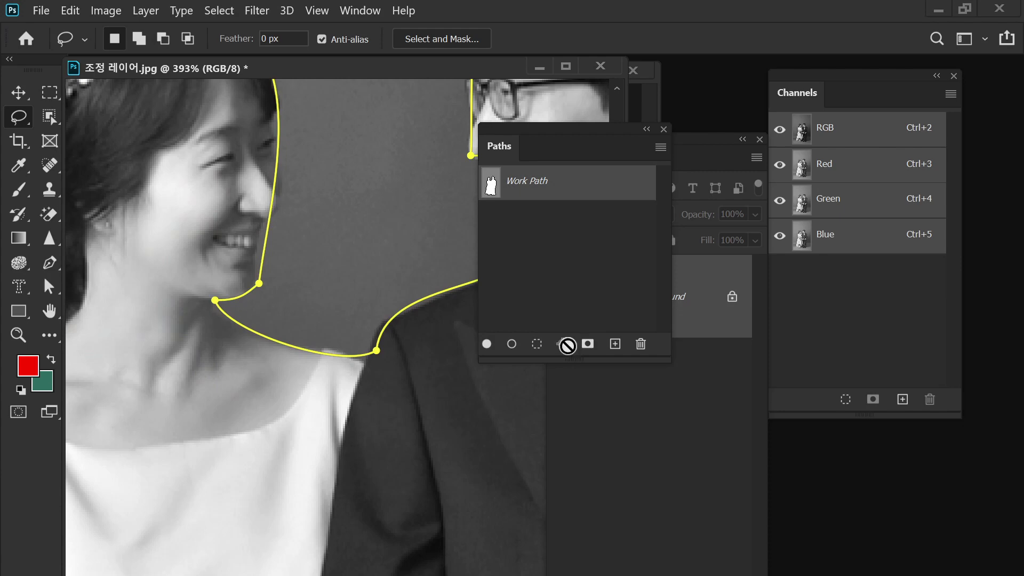
{"action": "left_click", "coordinate": [537, 345]}
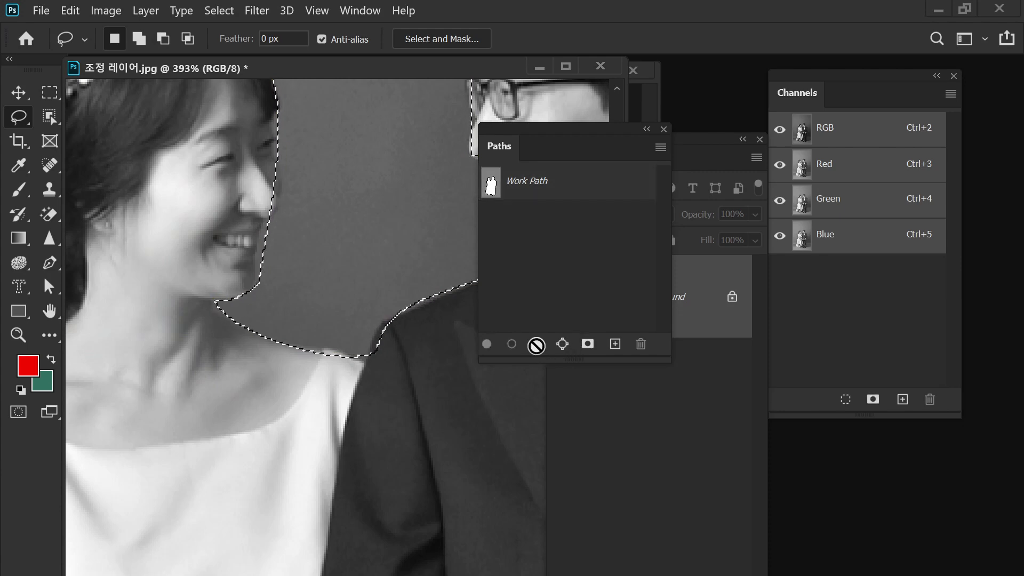
Subtract the leftover background slivers along the woman's mouth, eye and chin from the selection with the Lasso tool.
{"action": "key", "text": "alt"}
{"action": "mouse_move", "coordinate": [274, 230]}
{"action": "left_mouse_down"}
{"action": "mouse_move", "coordinate": [263, 291]}
{"action": "mouse_move", "coordinate": [274, 230]}
{"action": "left_mouse_up"}
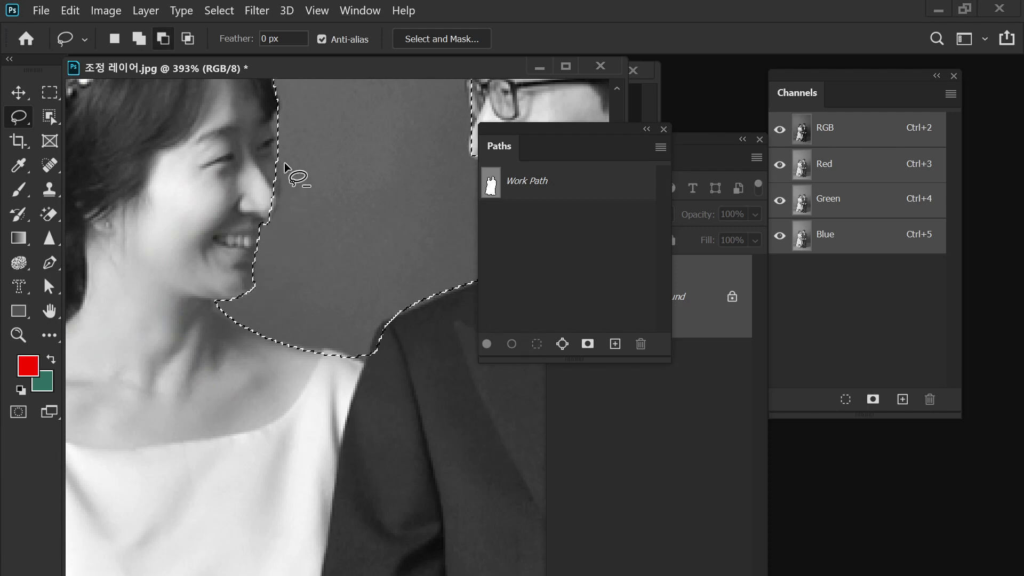
{"action": "key", "text": "shift"}
{"action": "mouse_move", "coordinate": [277, 159]}
{"action": "left_mouse_down"}
{"action": "mouse_move", "coordinate": [290, 229]}
{"action": "mouse_move", "coordinate": [278, 160]}
{"action": "mouse_move", "coordinate": [339, 237]}
{"action": "left_mouse_up"}
{"action": "key", "text": "space"}
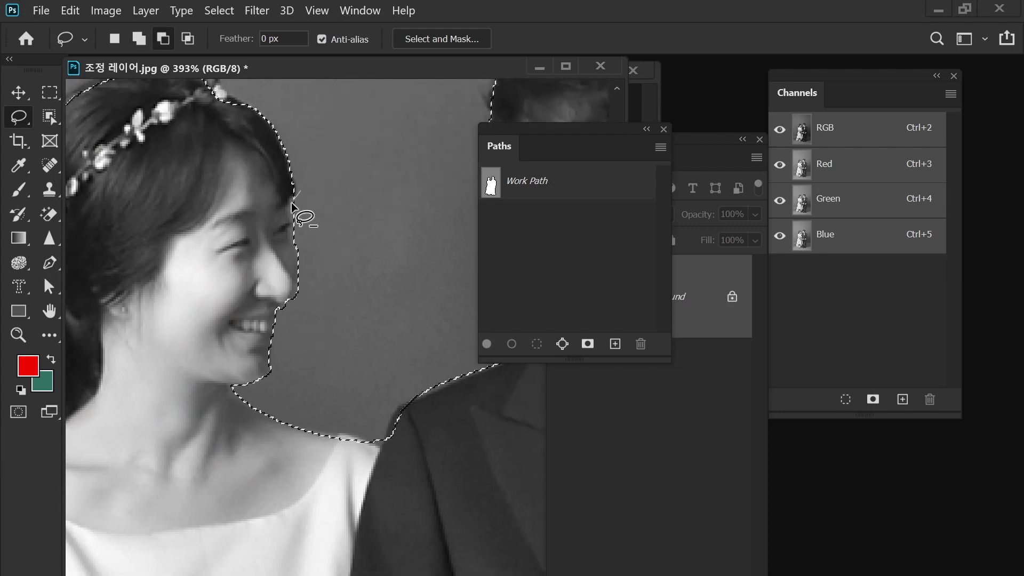
{"action": "key", "text": "alt"}
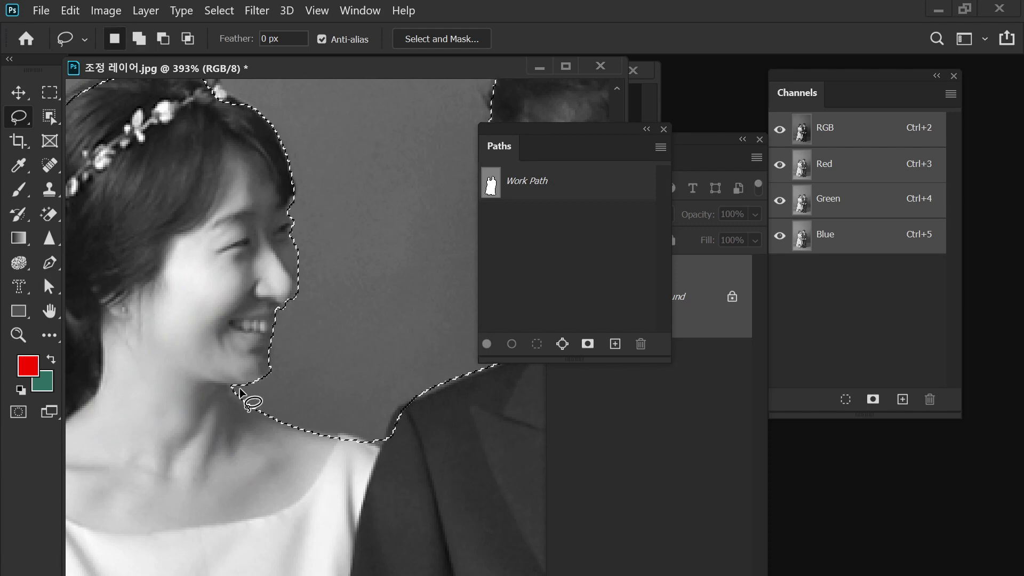
{"action": "key", "text": "alt"}
{"action": "mouse_move", "coordinate": [230, 386]}
{"action": "left_mouse_down"}
{"action": "mouse_move", "coordinate": [291, 442]}
{"action": "mouse_move", "coordinate": [373, 445]}
{"action": "mouse_move", "coordinate": [342, 394]}
{"action": "left_mouse_up"}
Add the topmost flower of the woman's headband to the selection with the Lasso tool and convert the selection into a work path.
{"action": "scroll", "coordinate": [240, 309], "scroll_direction": "up", "scroll_amount": 3}
{"action": "scroll", "coordinate": [315, 270], "scroll_direction": "left", "scroll_amount": 3}
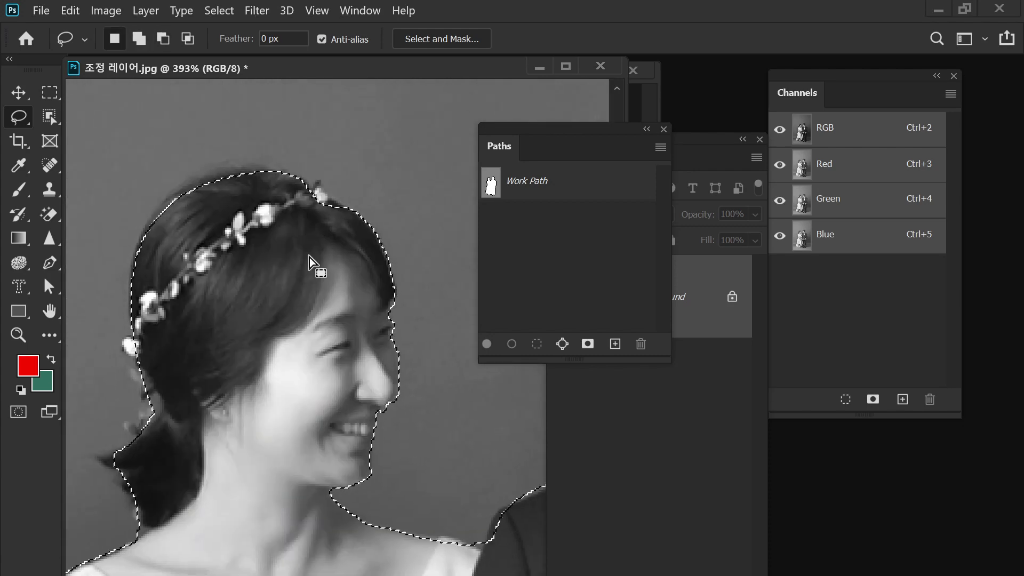
{"action": "key", "text": "shift"}
{"action": "mouse_move", "coordinate": [315, 183]}
{"action": "left_mouse_down"}
{"action": "mouse_move", "coordinate": [352, 216]}
{"action": "mouse_move", "coordinate": [360, 251]}
{"action": "mouse_move", "coordinate": [314, 184]}
{"action": "left_mouse_up"}
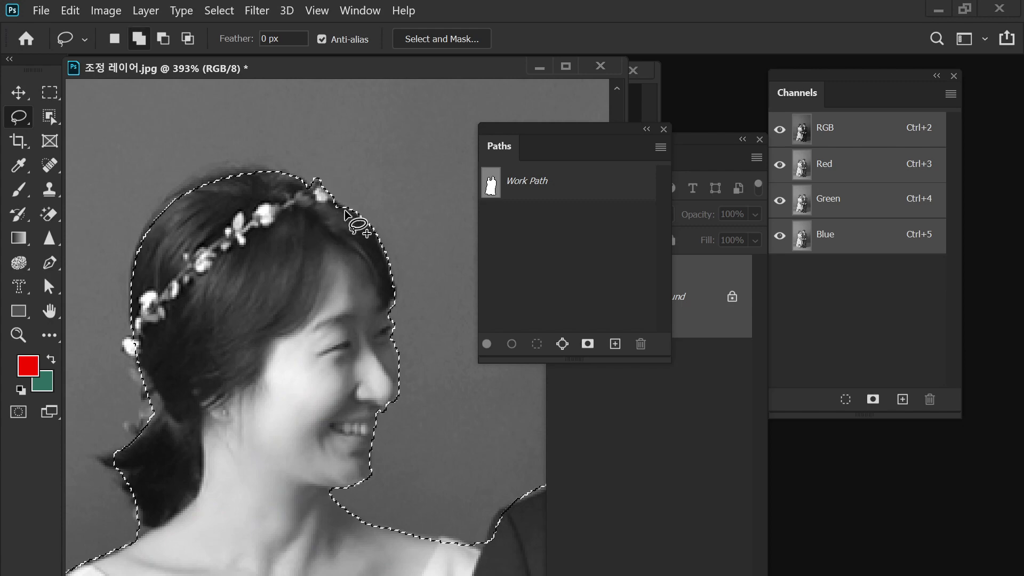
{"action": "left_click", "coordinate": [562, 345]}
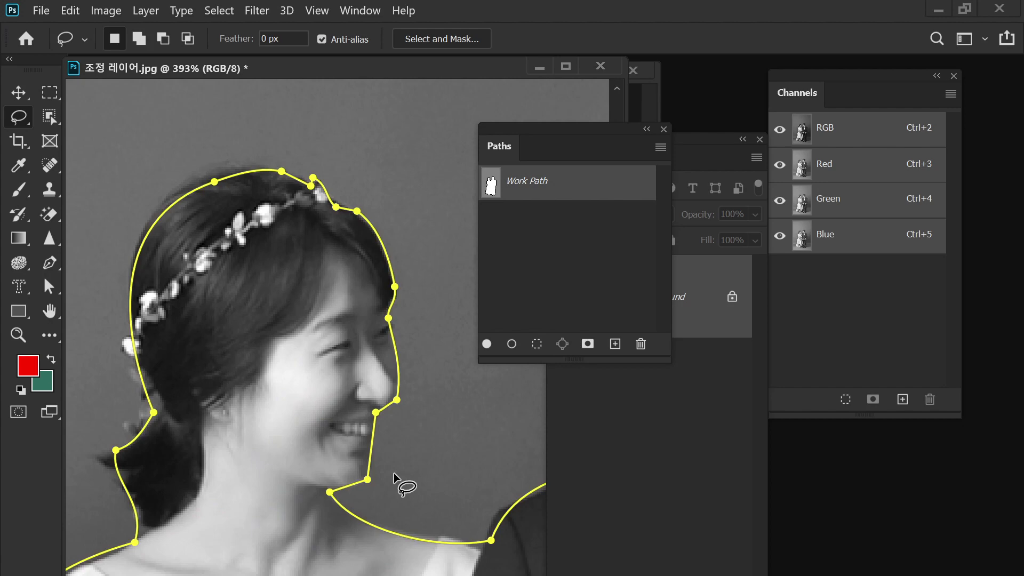
Show the whole couple with the work path outline and move the Layers panel up beside the photo.
{"action": "left_click_drag", "start_coordinate": [395, 474], "coordinate": [318, 234]}
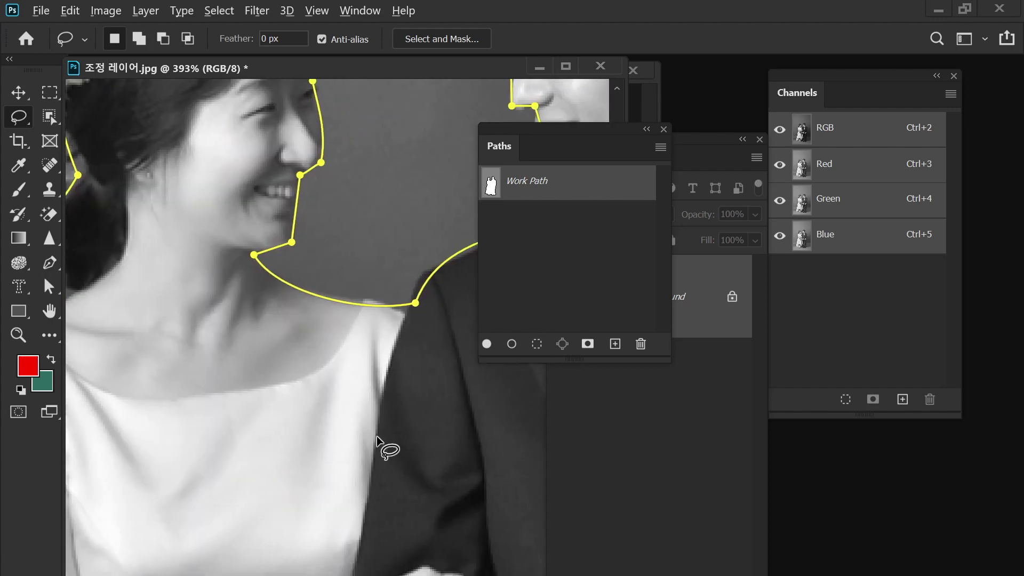
{"action": "scroll", "coordinate": [385, 446], "scroll_direction": "down", "scroll_amount": 6}
{"action": "left_click_drag", "start_coordinate": [382, 427], "coordinate": [248, 279]}
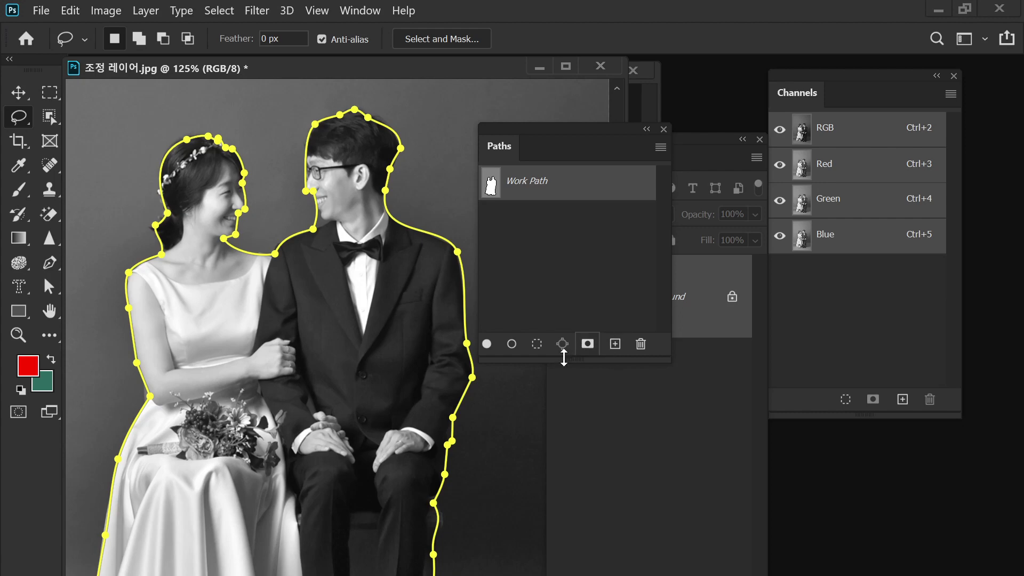
{"action": "left_click", "coordinate": [669, 436]}
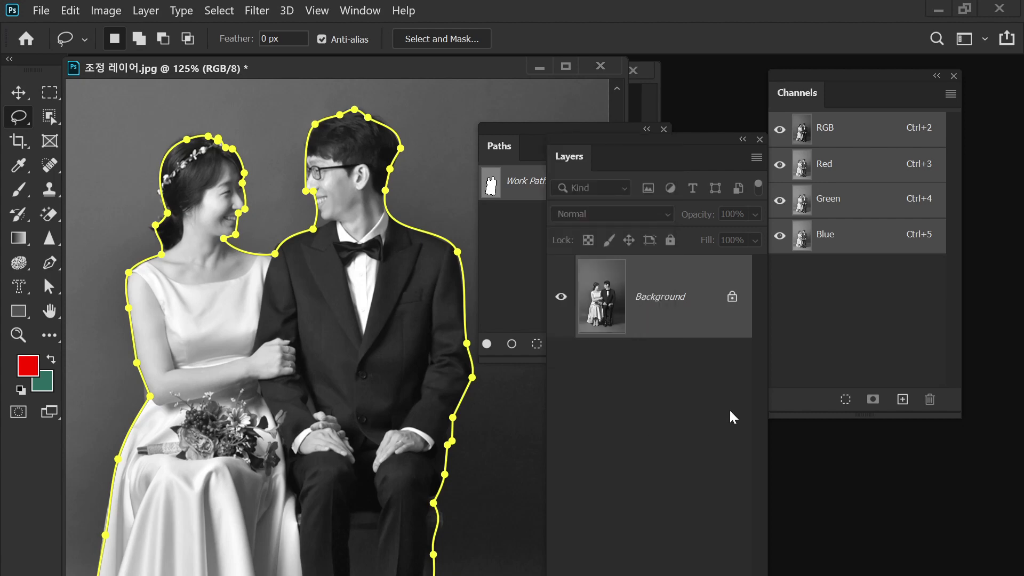
{"action": "left_click_drag", "start_coordinate": [680, 148], "coordinate": [640, 90]}
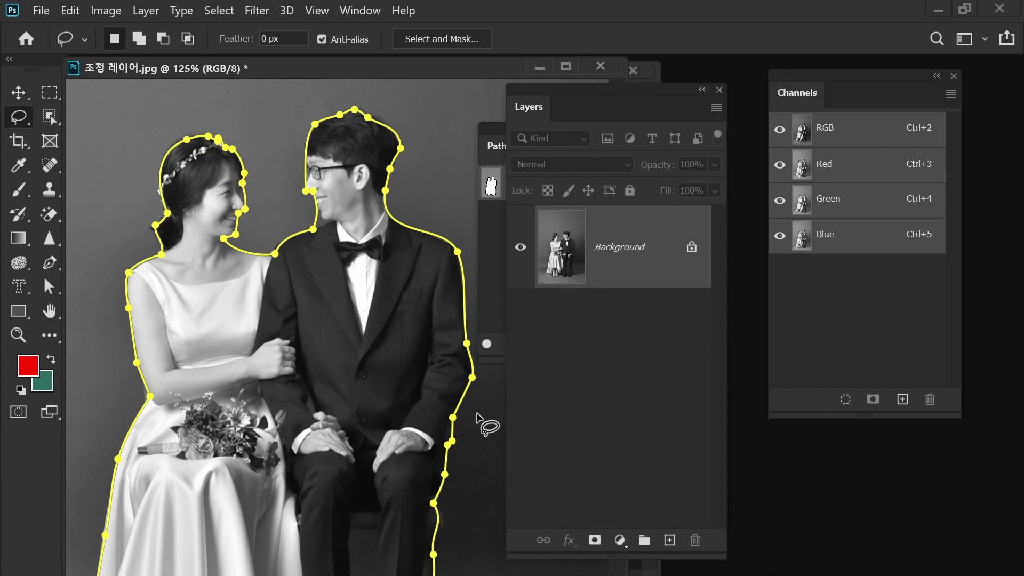
Bring the Paths panel back to the front with the work path deselected and activate the Pen tool.
{"action": "left_click", "coordinate": [495, 275]}
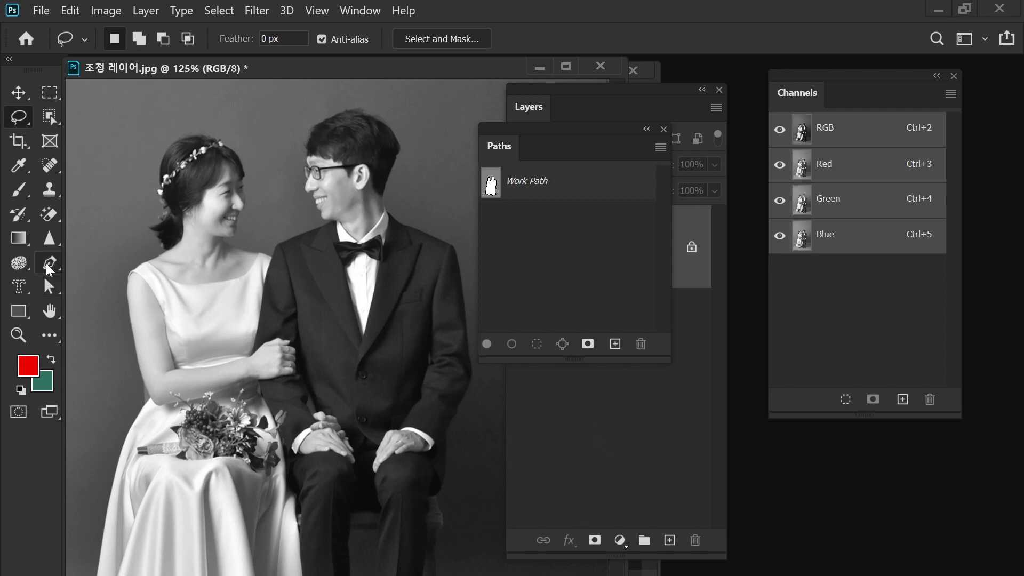
{"action": "left_click", "coordinate": [47, 265]}
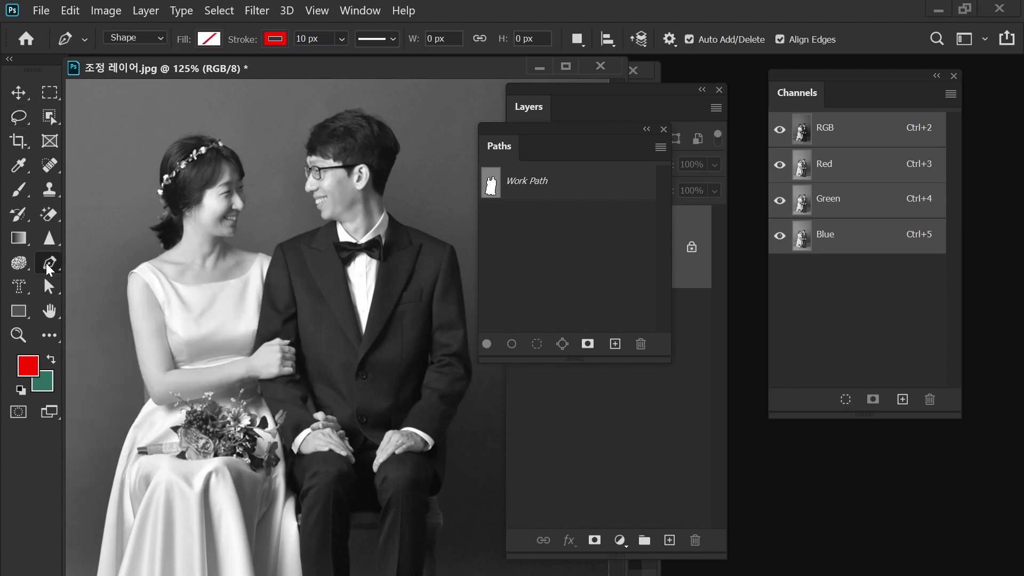